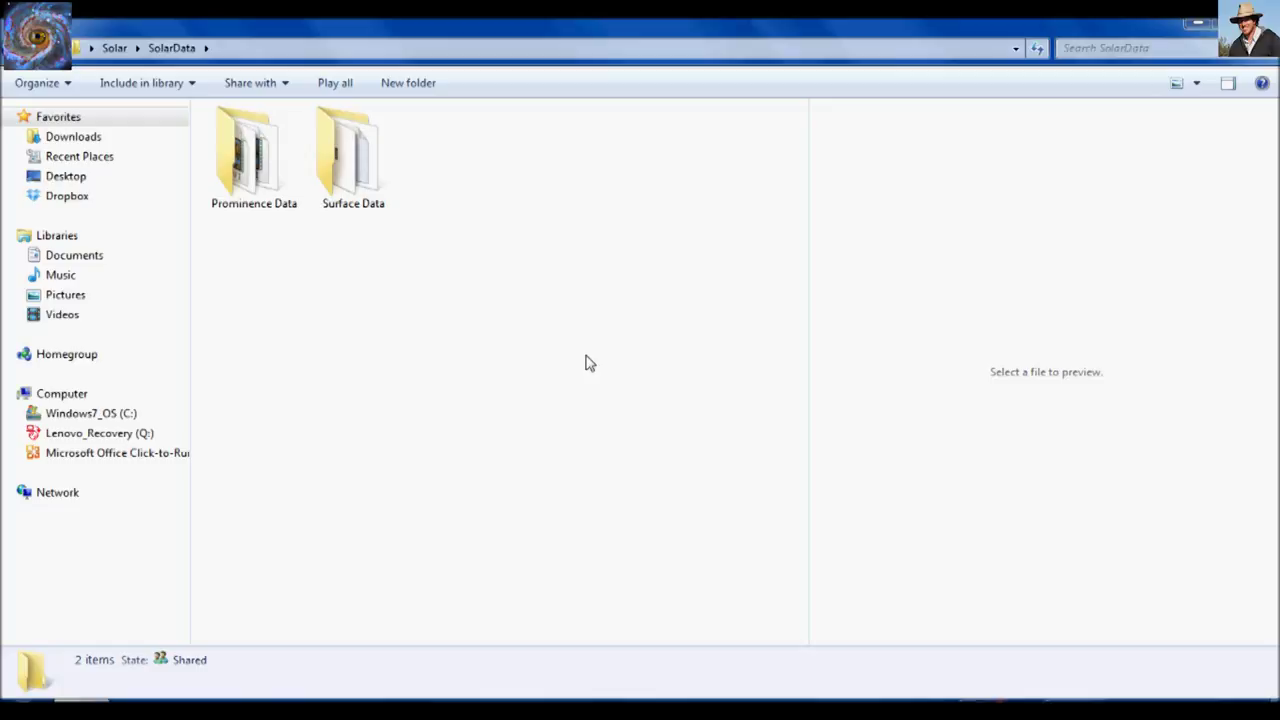
# Open the Surface Data folder and preview the s1 surface video.
pyautogui.doubleClick(371, 177)
pyautogui.click(577, 175)
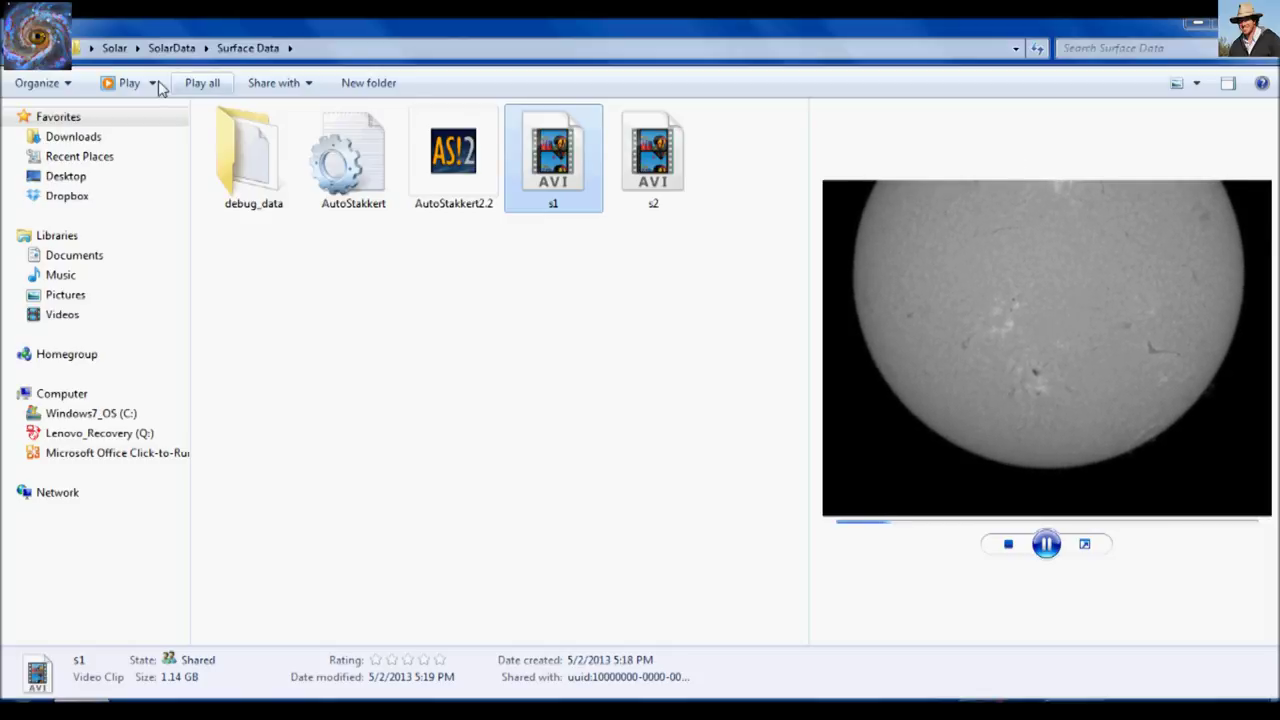
pyautogui.click(22, 47)
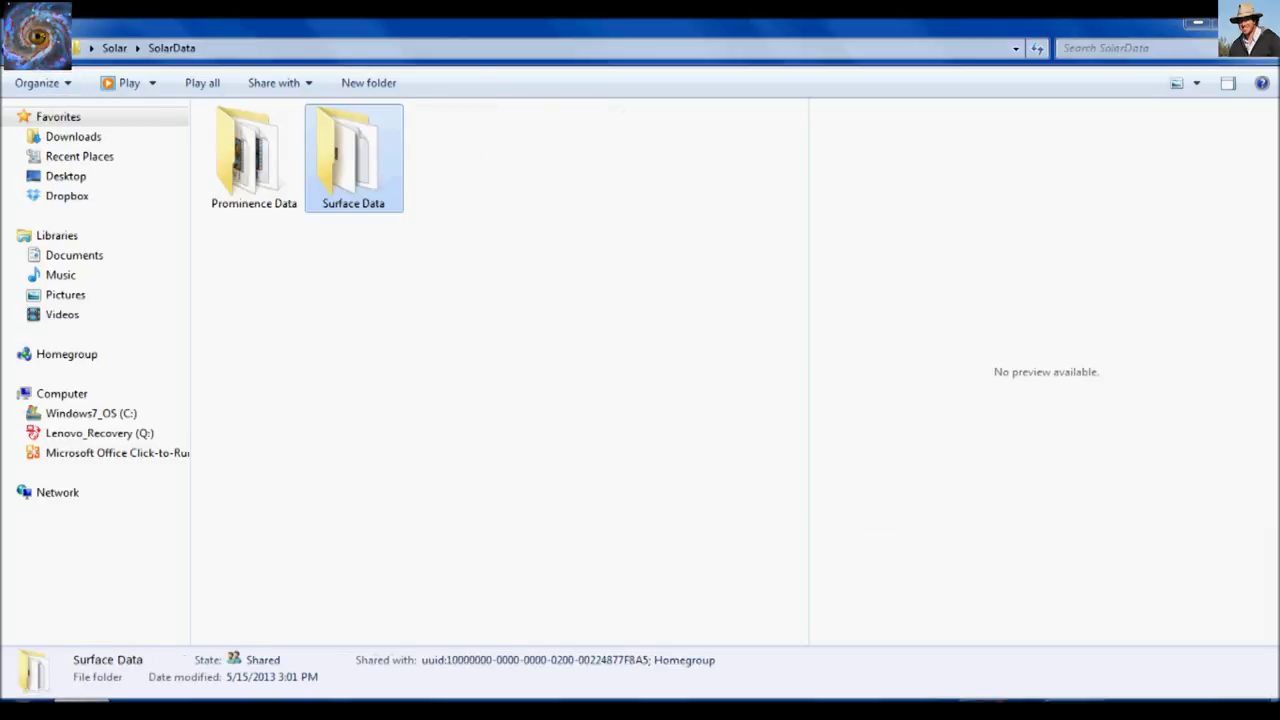
# Play the p1 video preview in Prominence Data, then return to Surface Data.
pyautogui.click(252, 177)
pyautogui.doubleClick(252, 177)
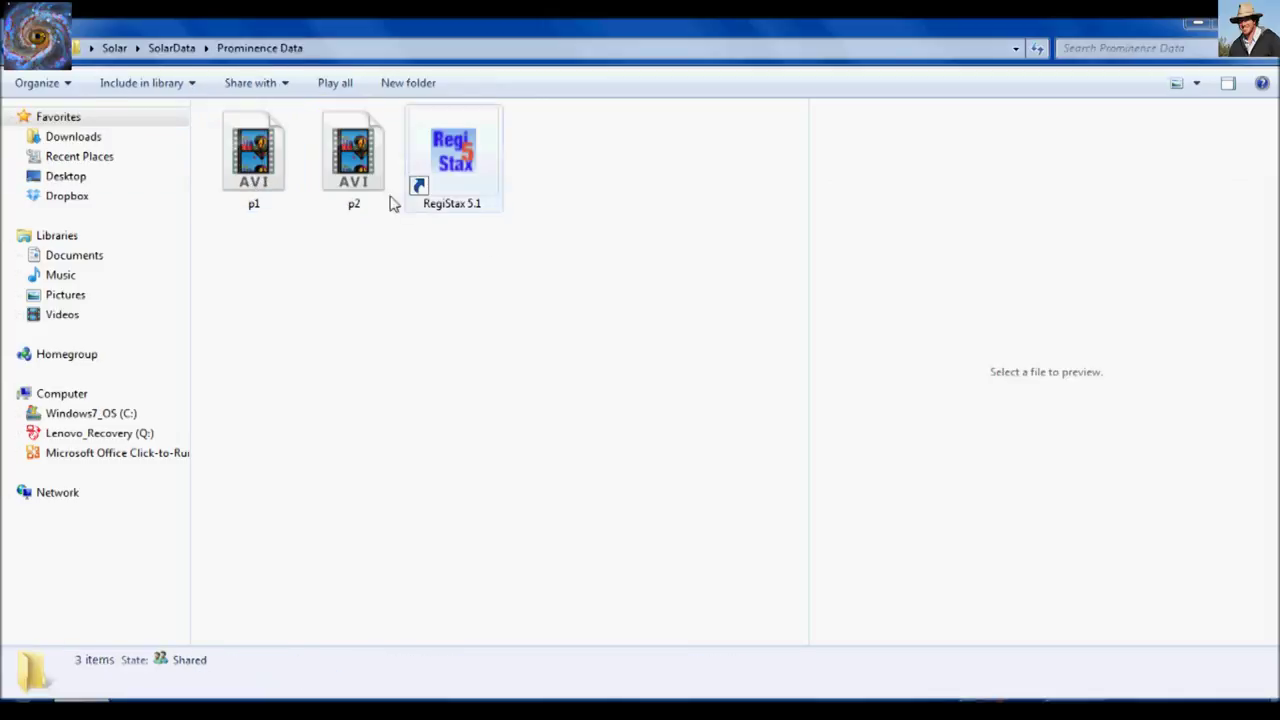
pyautogui.click(254, 160)
pyautogui.click(1045, 541)
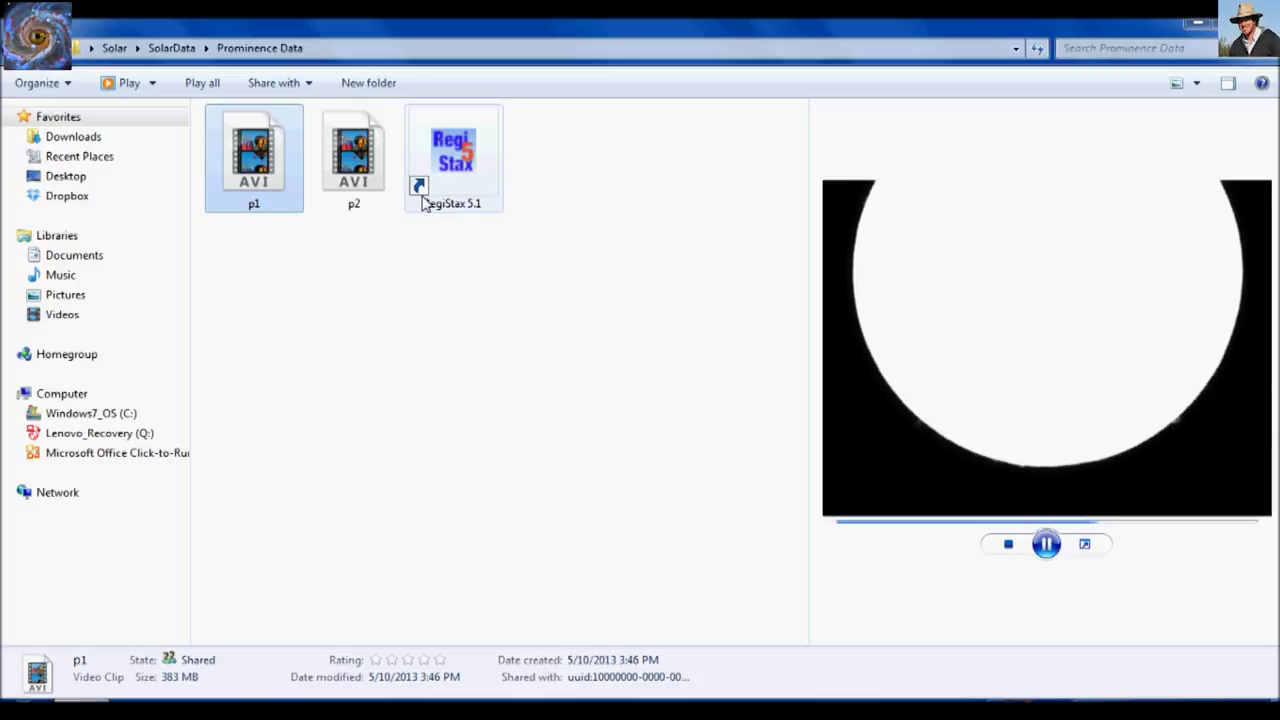
pyautogui.press('BackSpace')
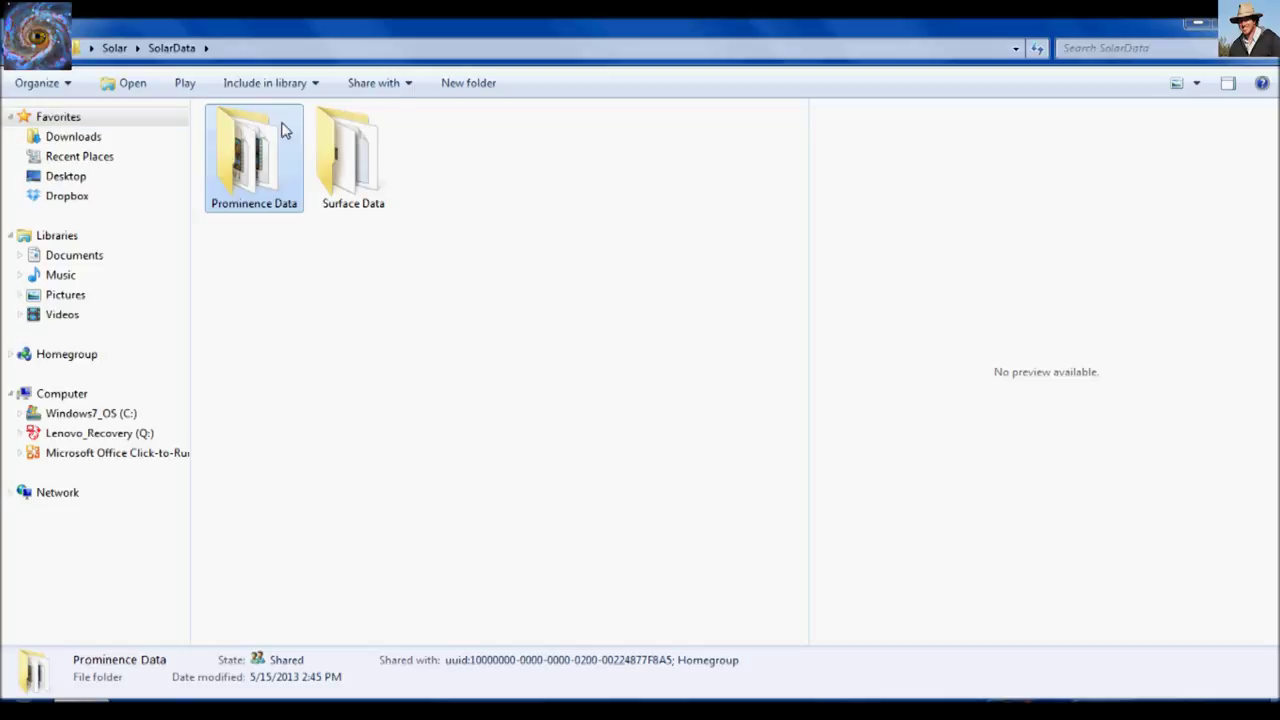
pyautogui.doubleClick(336, 168)
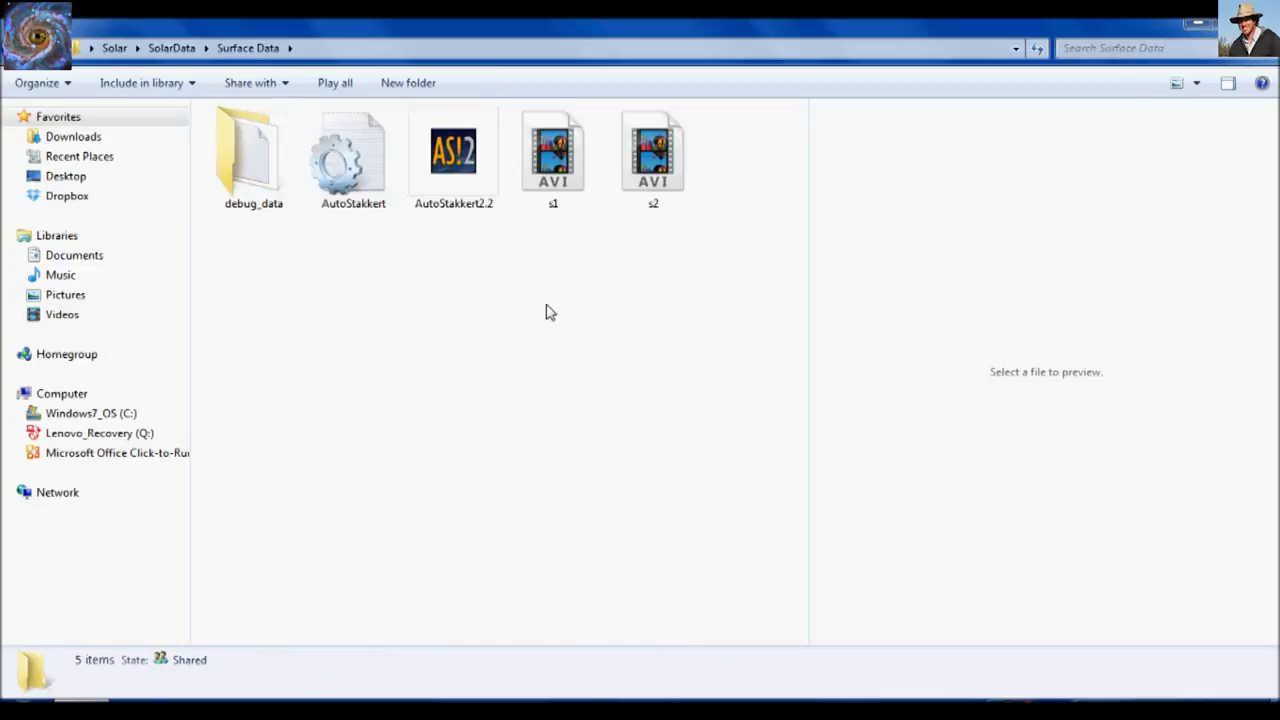
# Play the s1 surface video in the preview pane.
pyautogui.click(476, 158)
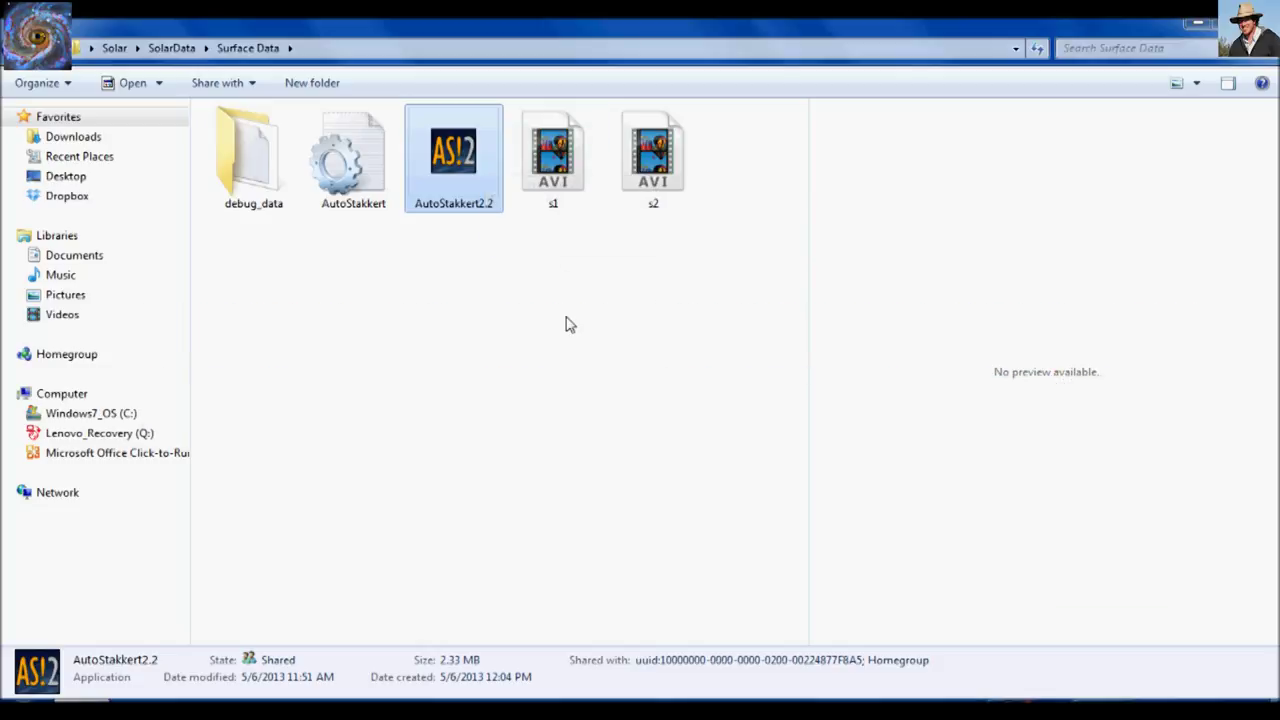
pyautogui.click(565, 178)
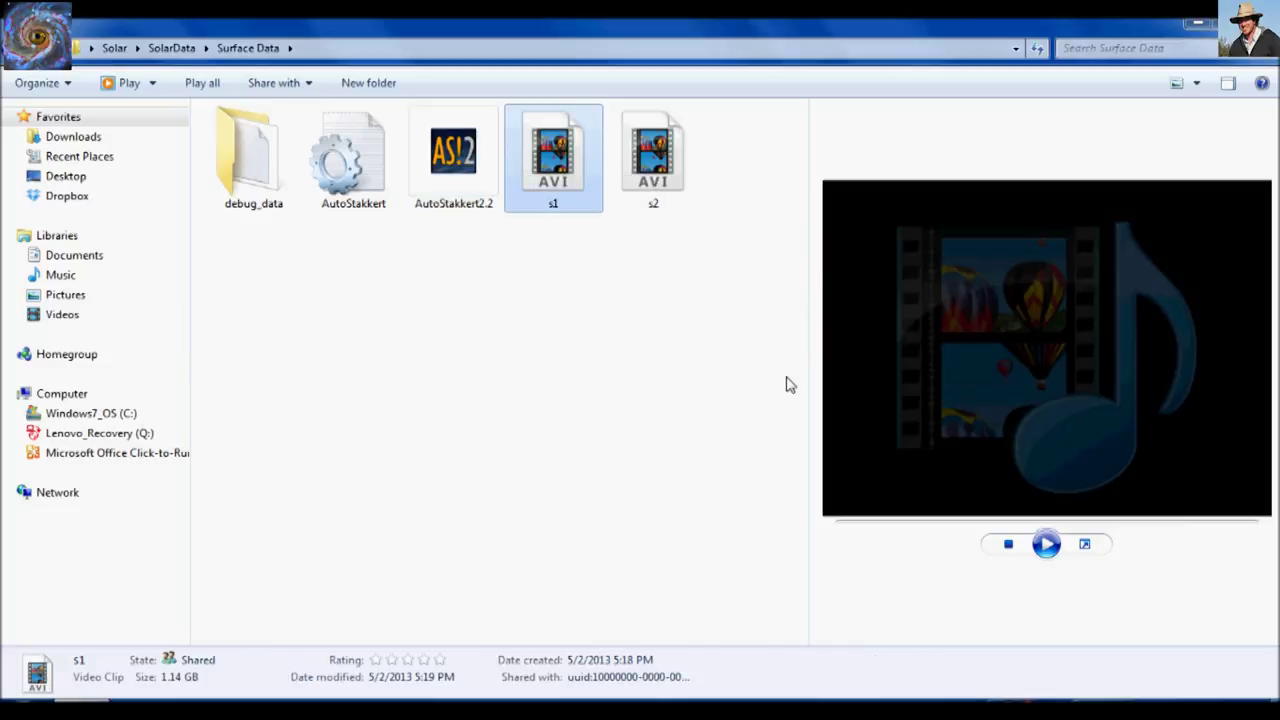
pyautogui.click(1047, 545)
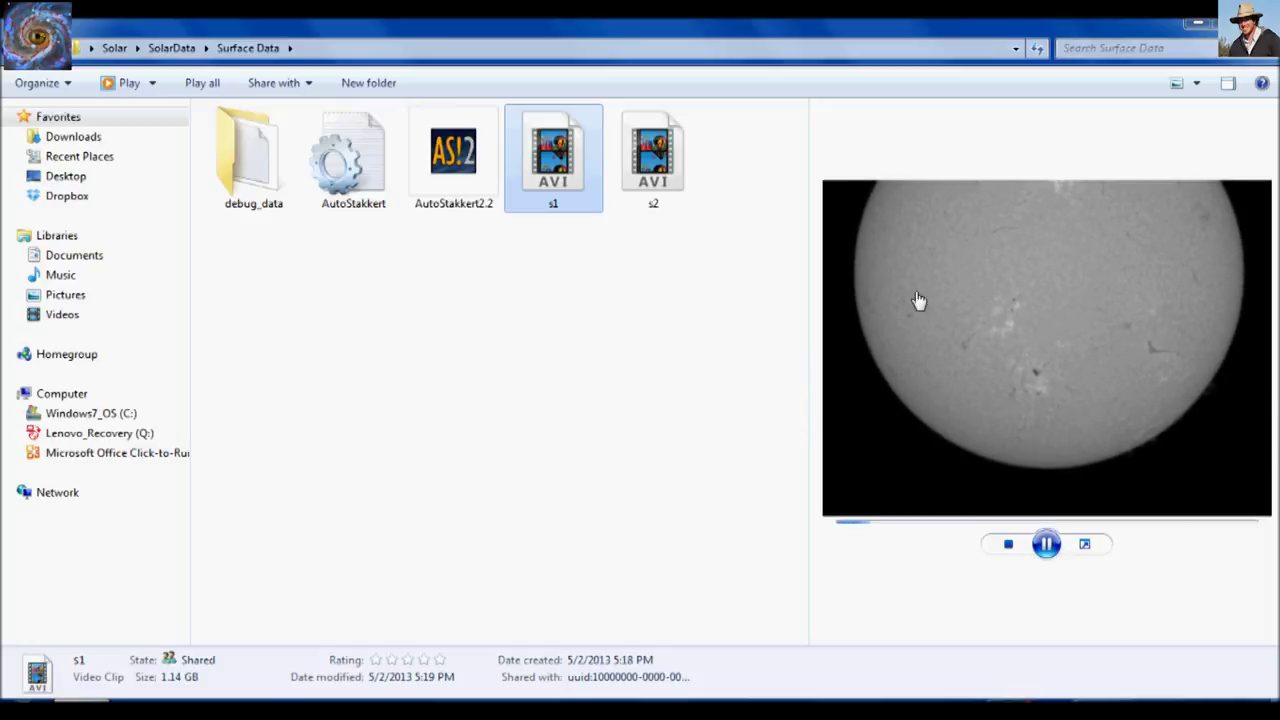
# Switch the preview to the s2 surface video and play it.
pyautogui.click(655, 152)
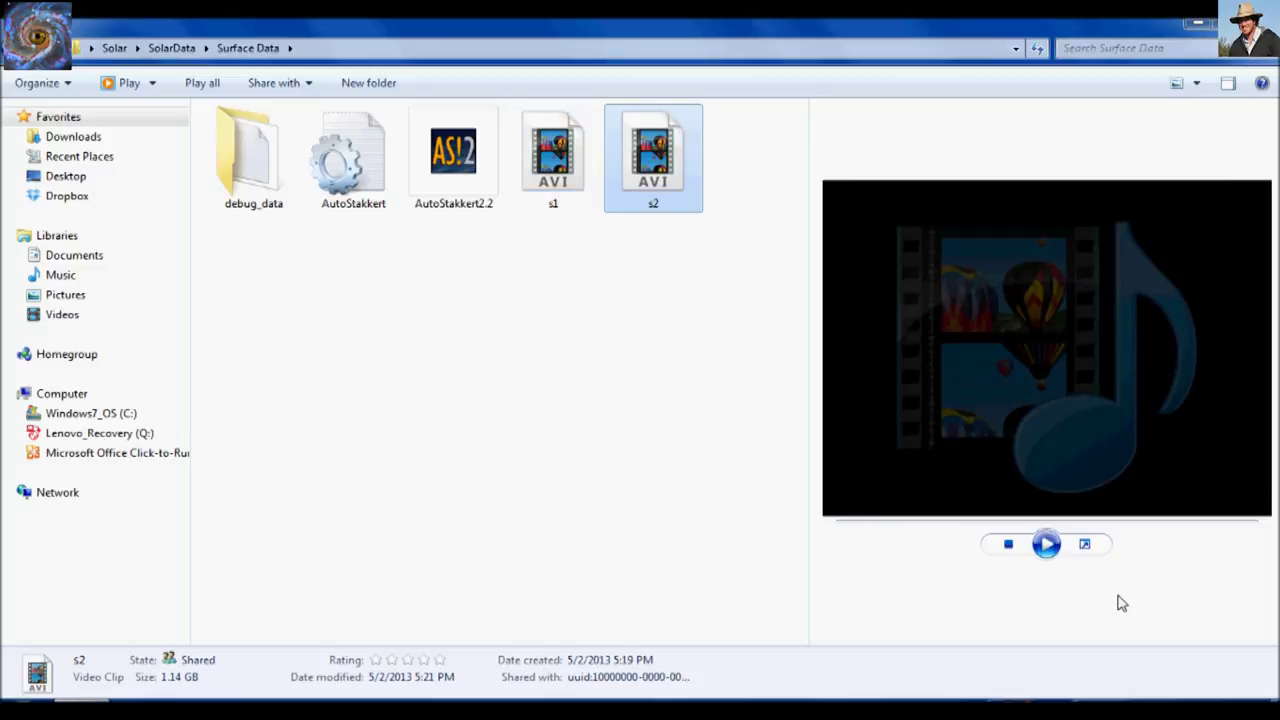
pyautogui.click(1046, 548)
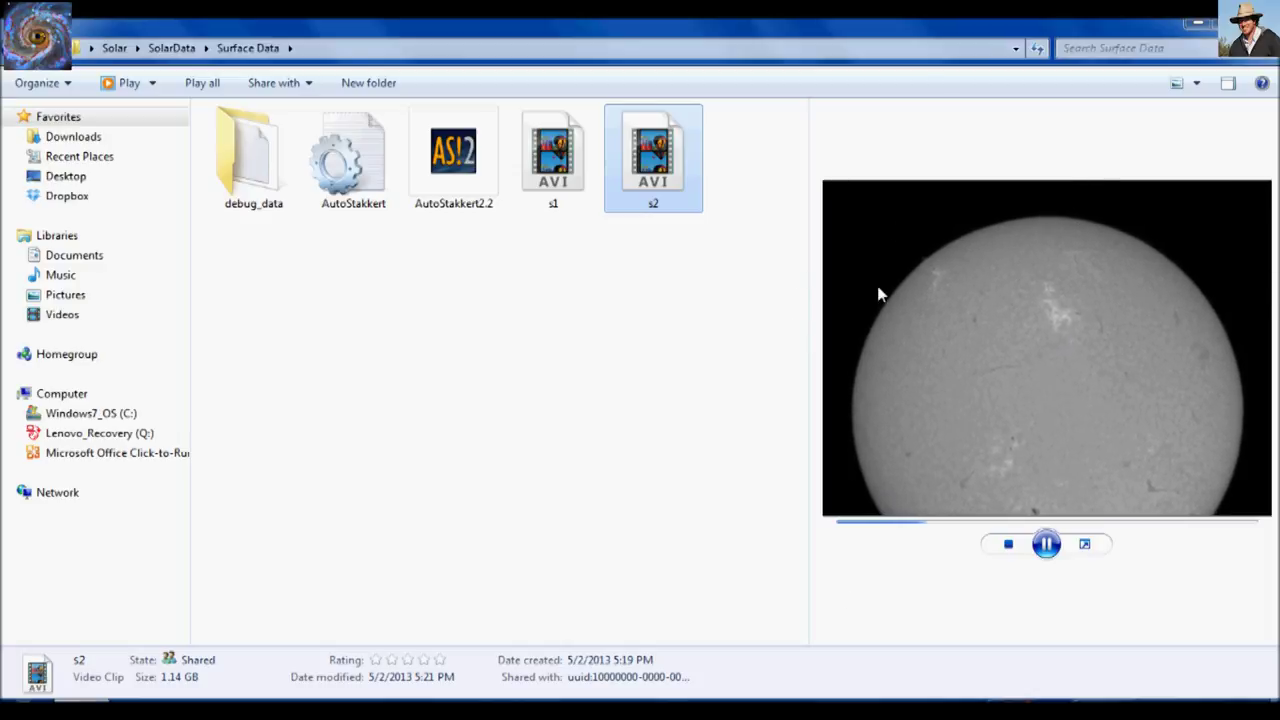
pyautogui.click(598, 162)
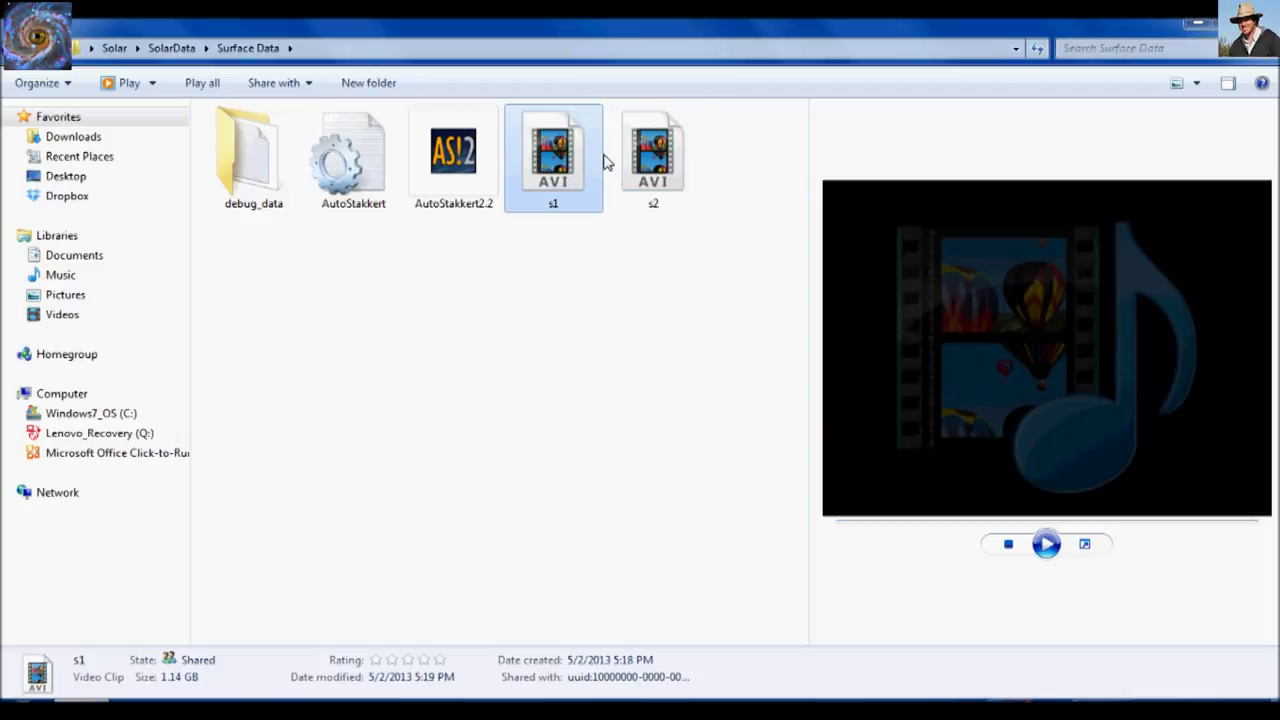
pyautogui.click(645, 170)
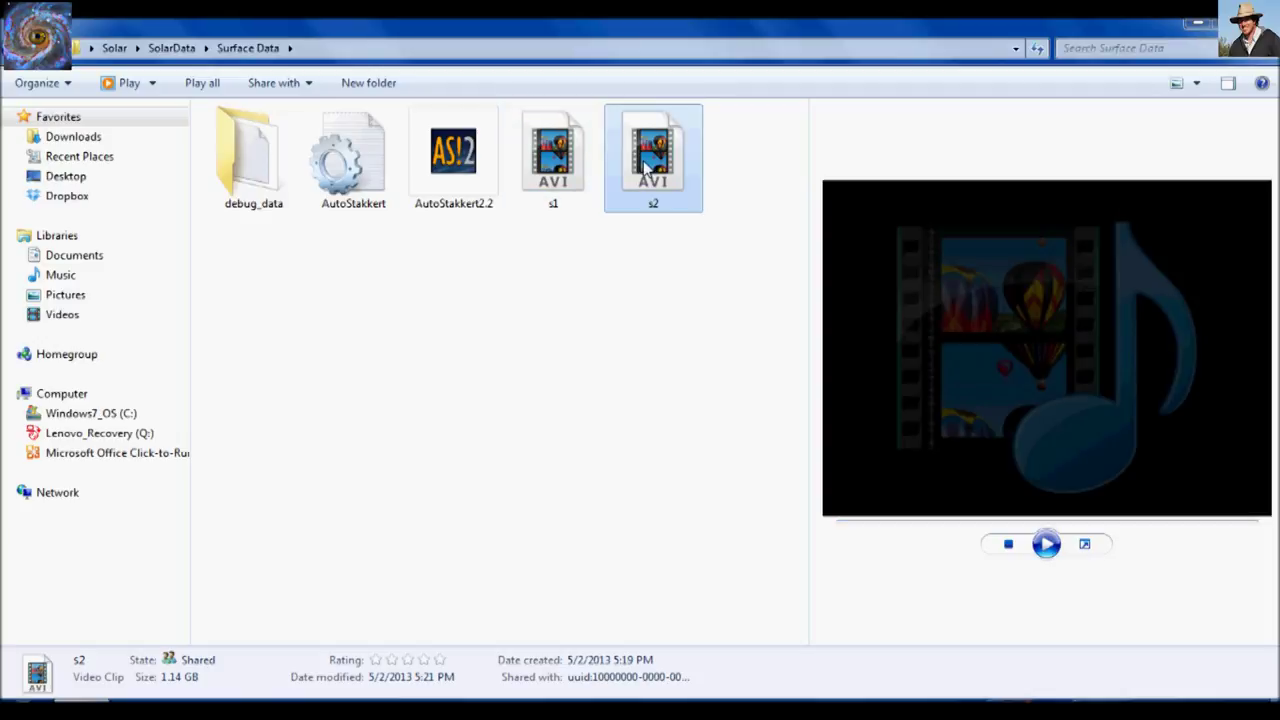
pyautogui.click(1046, 544)
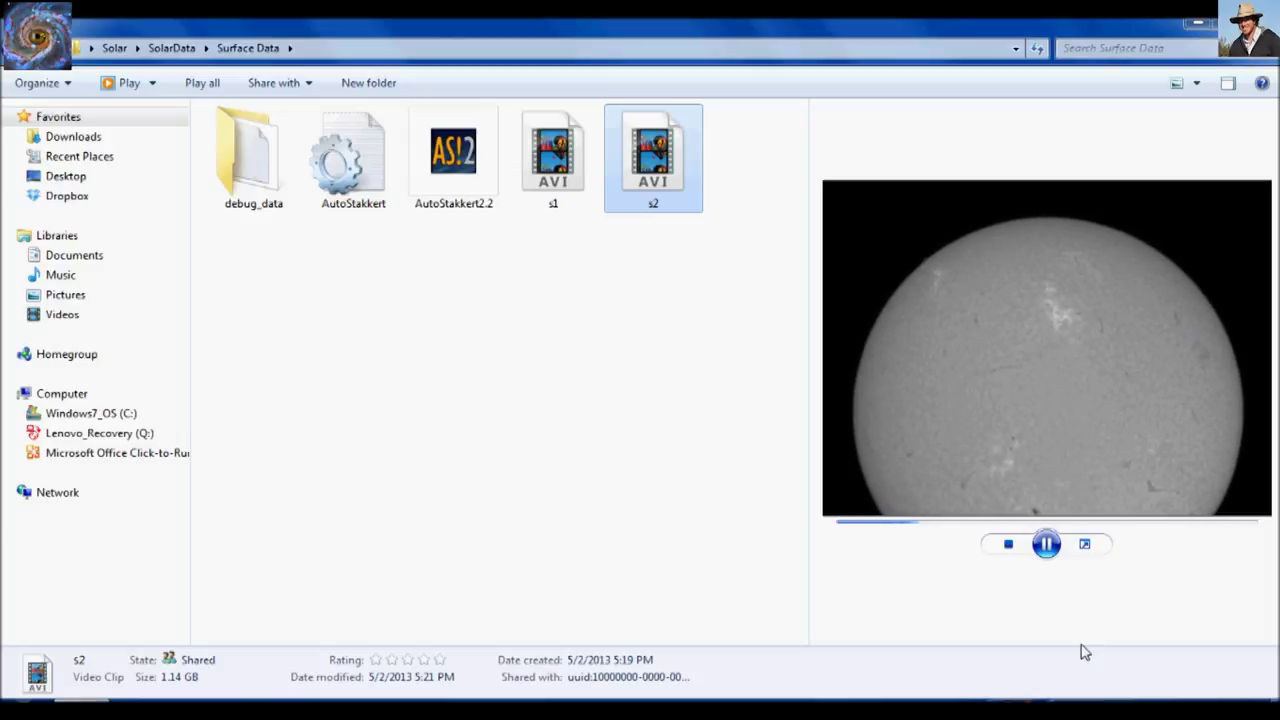
pyautogui.click(1160, 700)
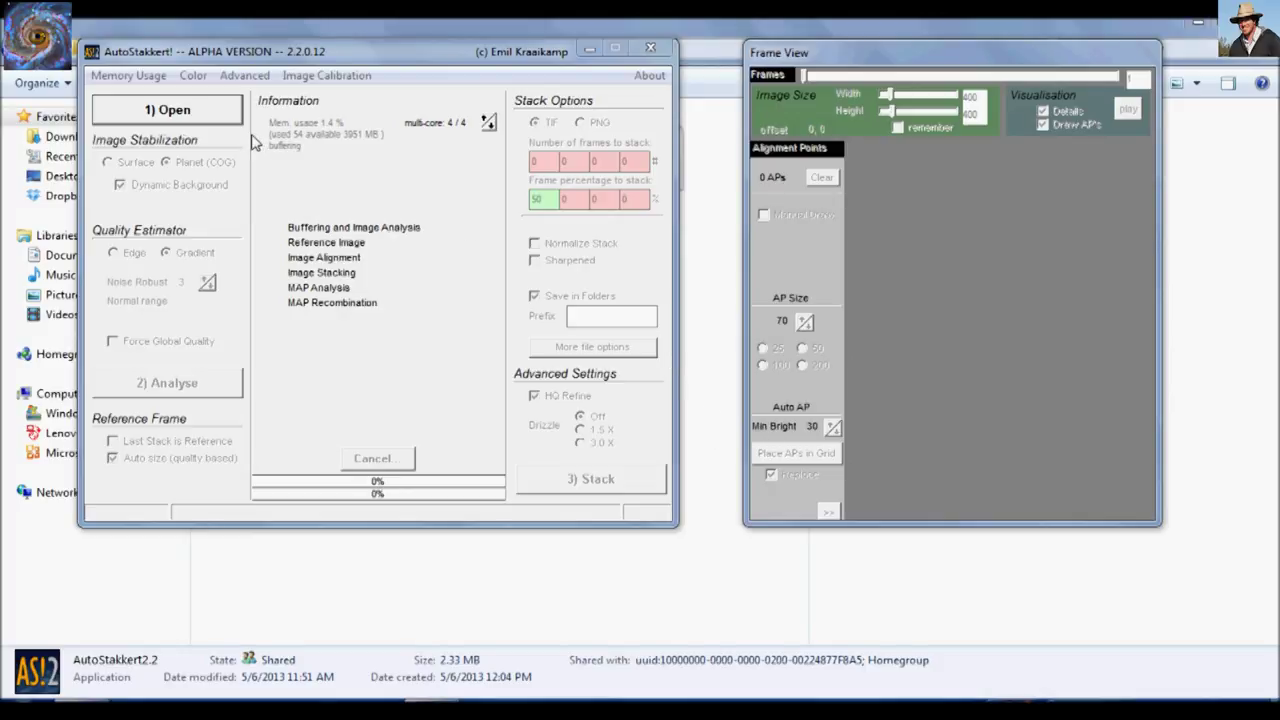
# Load s1.avi and s2.avi together as two recordings.
pyautogui.click(224, 114)
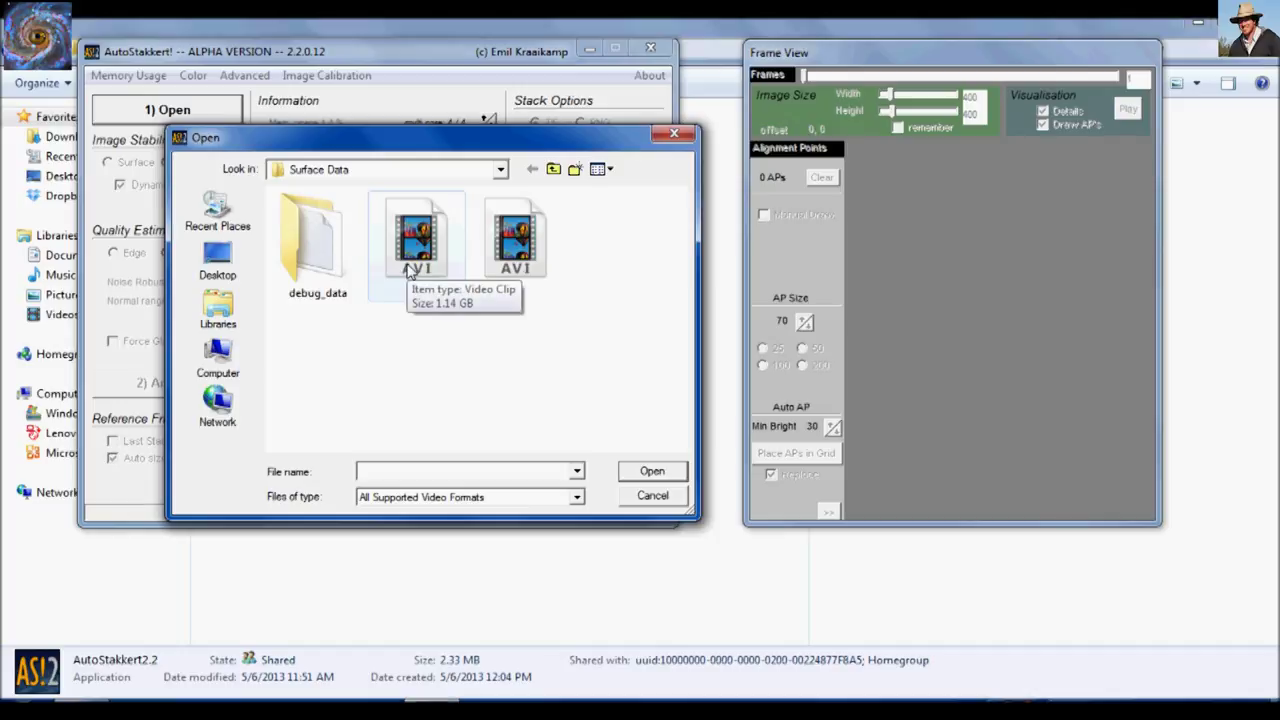
pyautogui.click(490, 288)
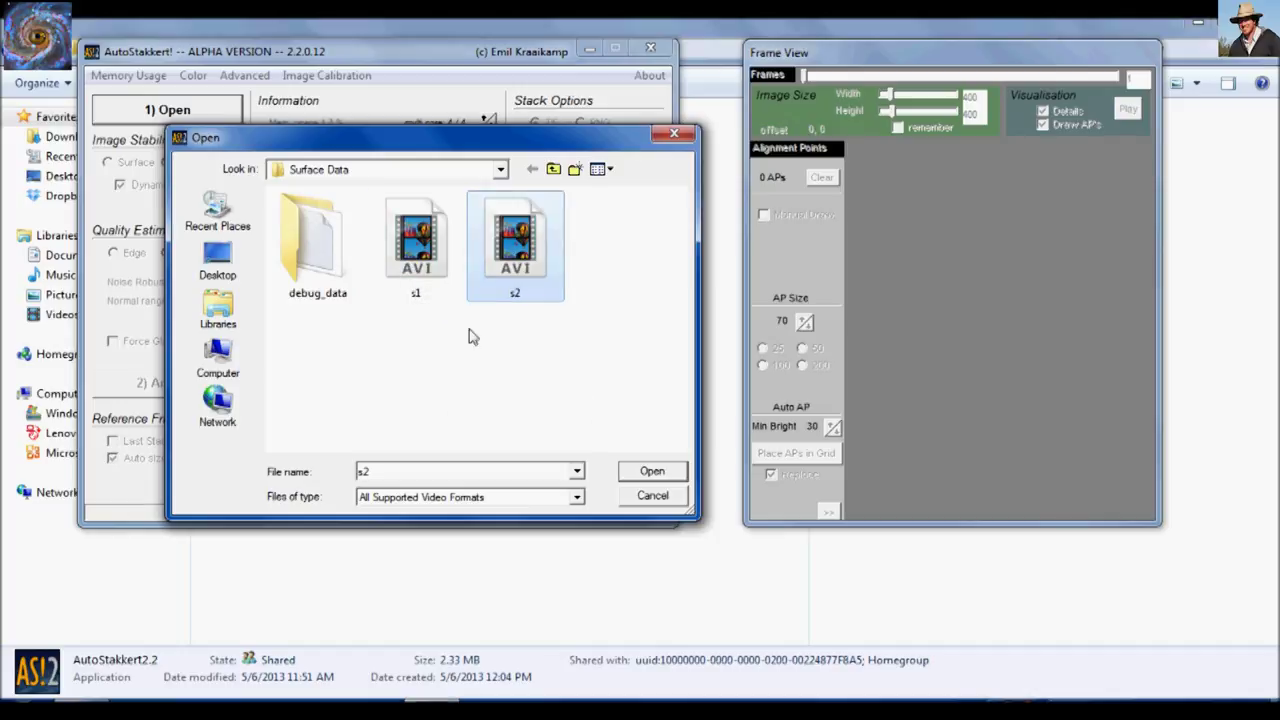
pyautogui.keyDown('ctrl'); pyautogui.click(447, 262); pyautogui.keyUp('ctrl')
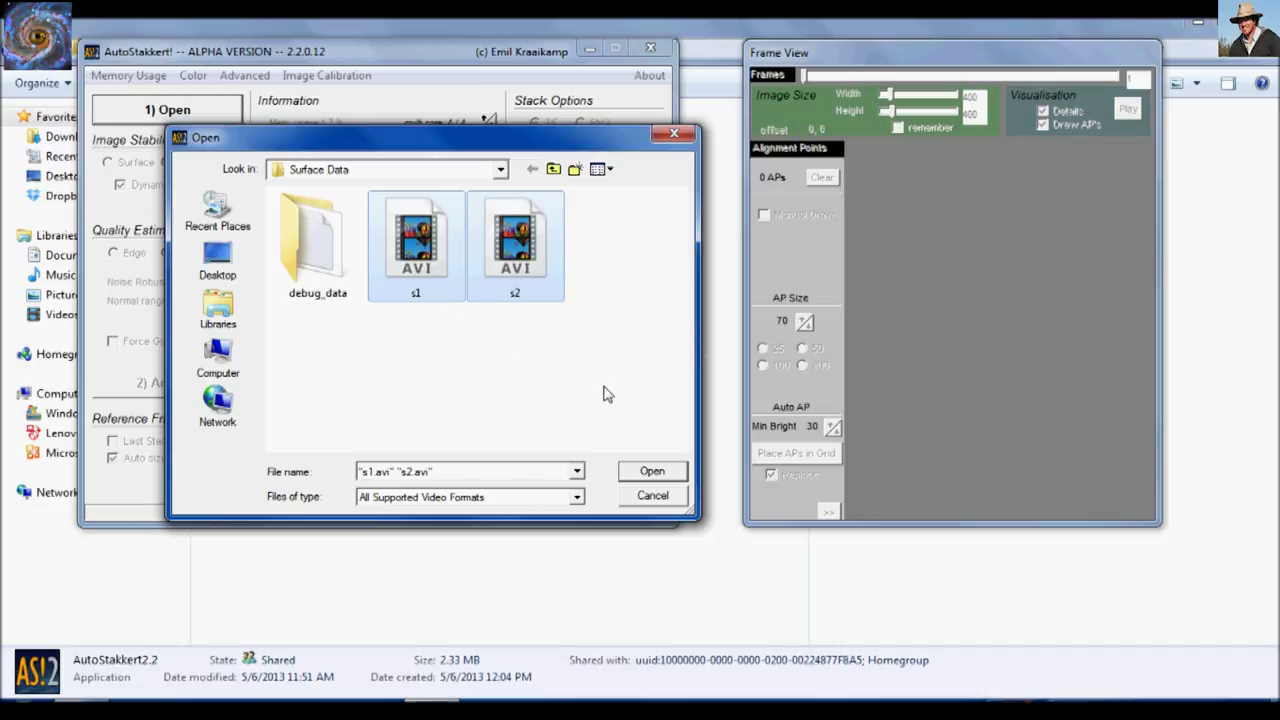
pyautogui.click(652, 472)
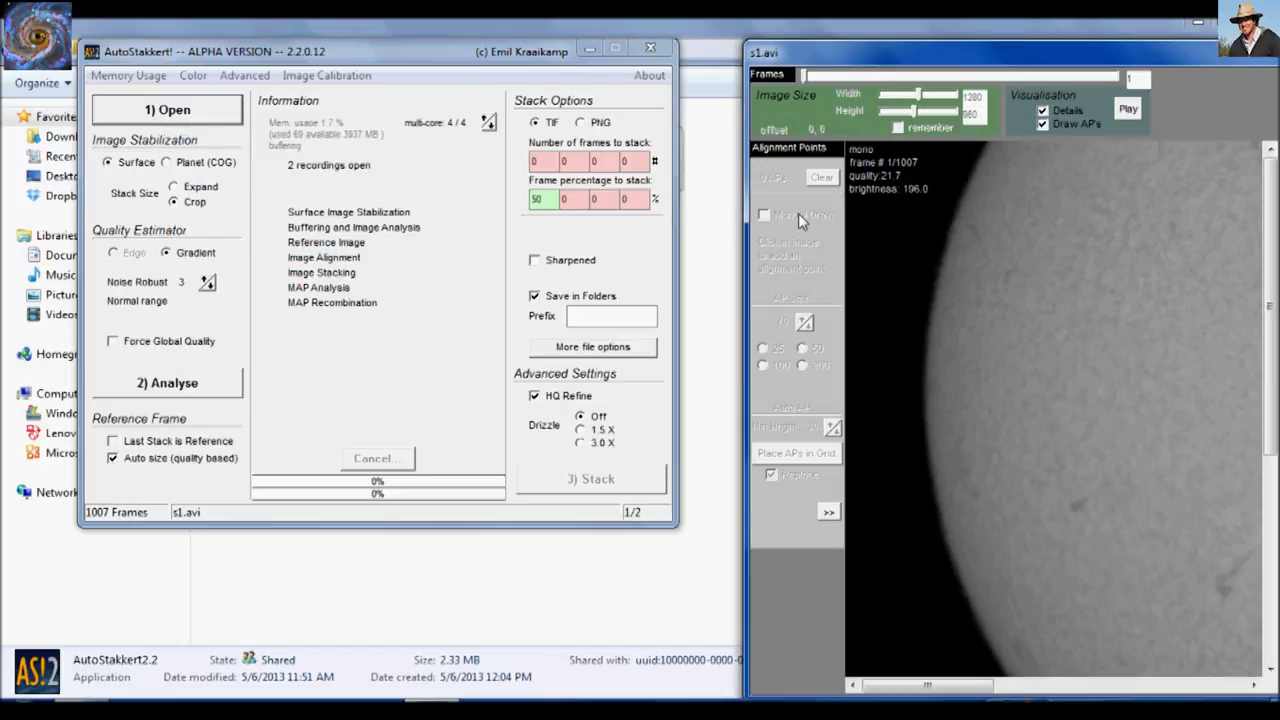
# Jump to a later s1 frame and anchor image stabilization on the dark sunspot.
pyautogui.moveTo(944, 52); pyautogui.dragTo(774, 28)
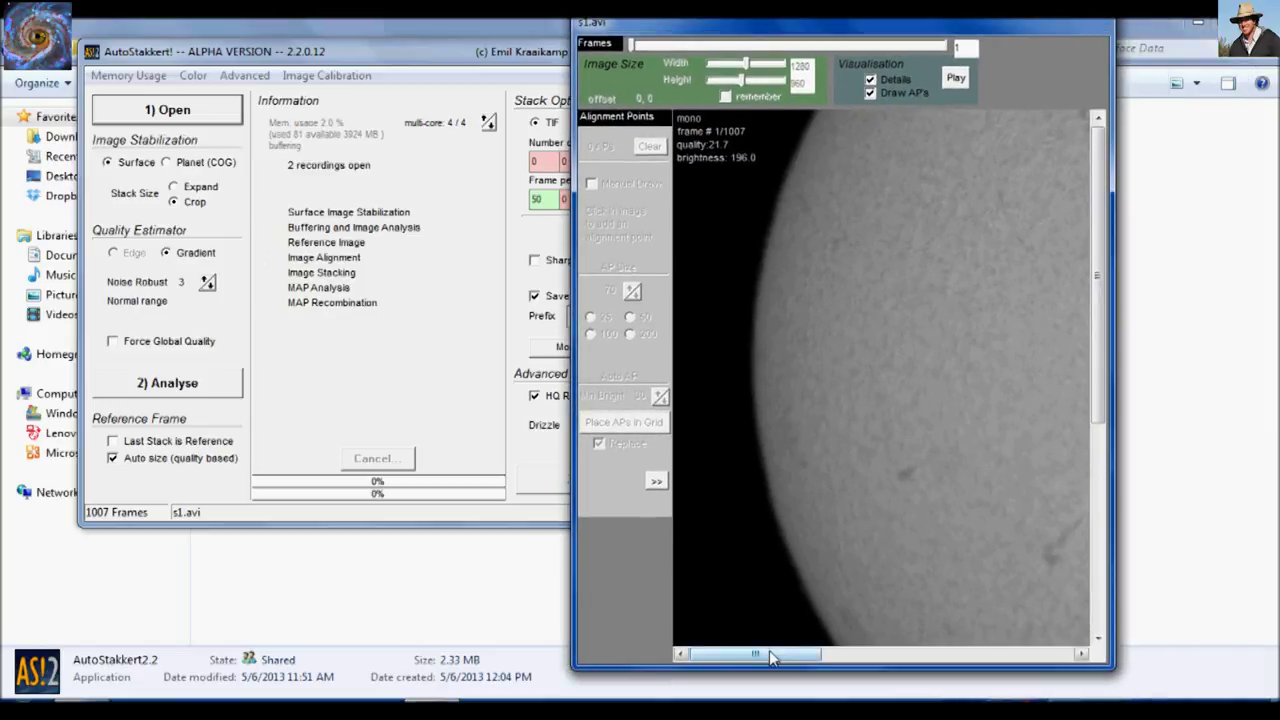
pyautogui.moveTo(769, 655); pyautogui.dragTo(935, 655)
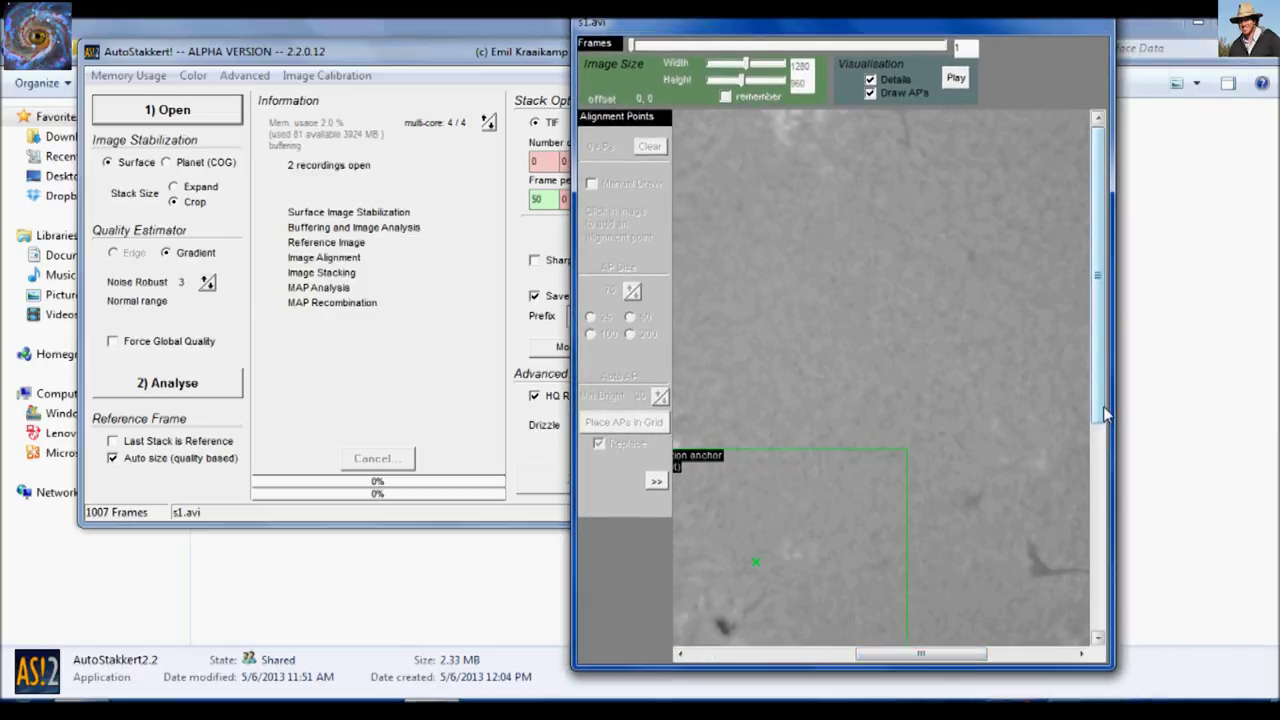
pyautogui.moveTo(1106, 413); pyautogui.dragTo(1106, 473)
pyautogui.moveTo(927, 658); pyautogui.dragTo(880, 660)
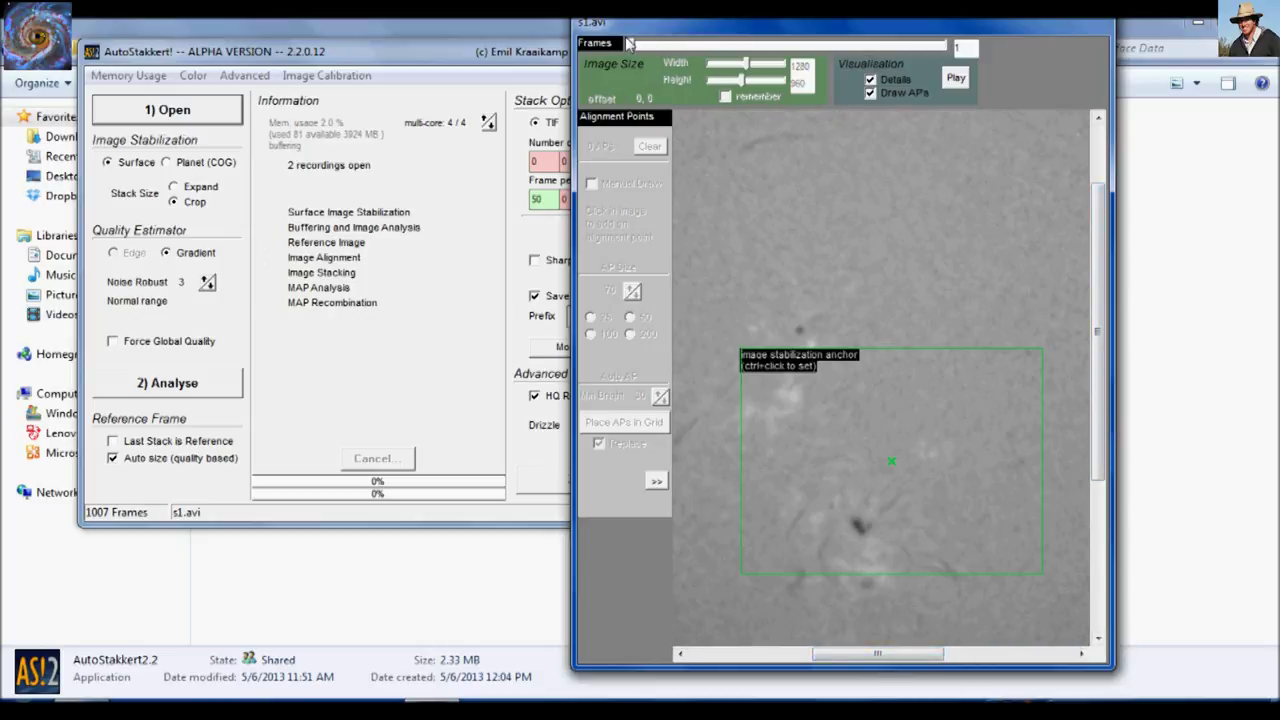
pyautogui.moveTo(632, 44); pyautogui.dragTo(570, 70)
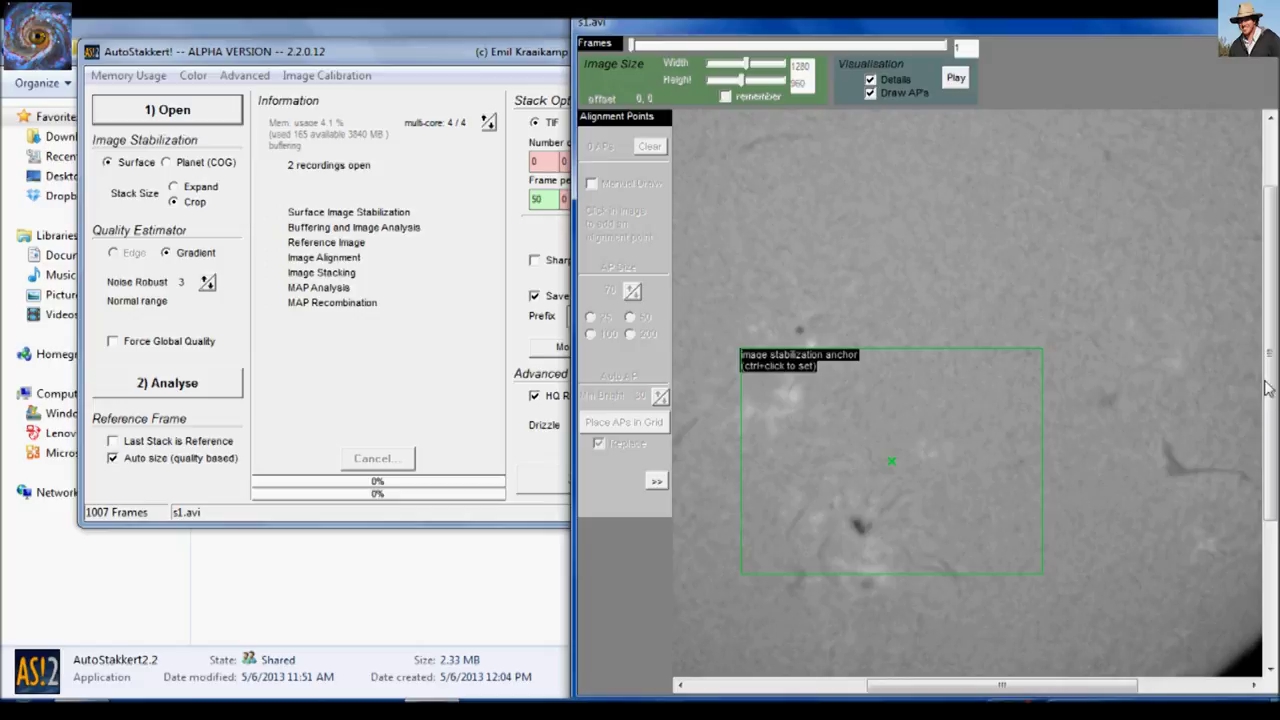
pyautogui.scroll(-1, 1270, 415)
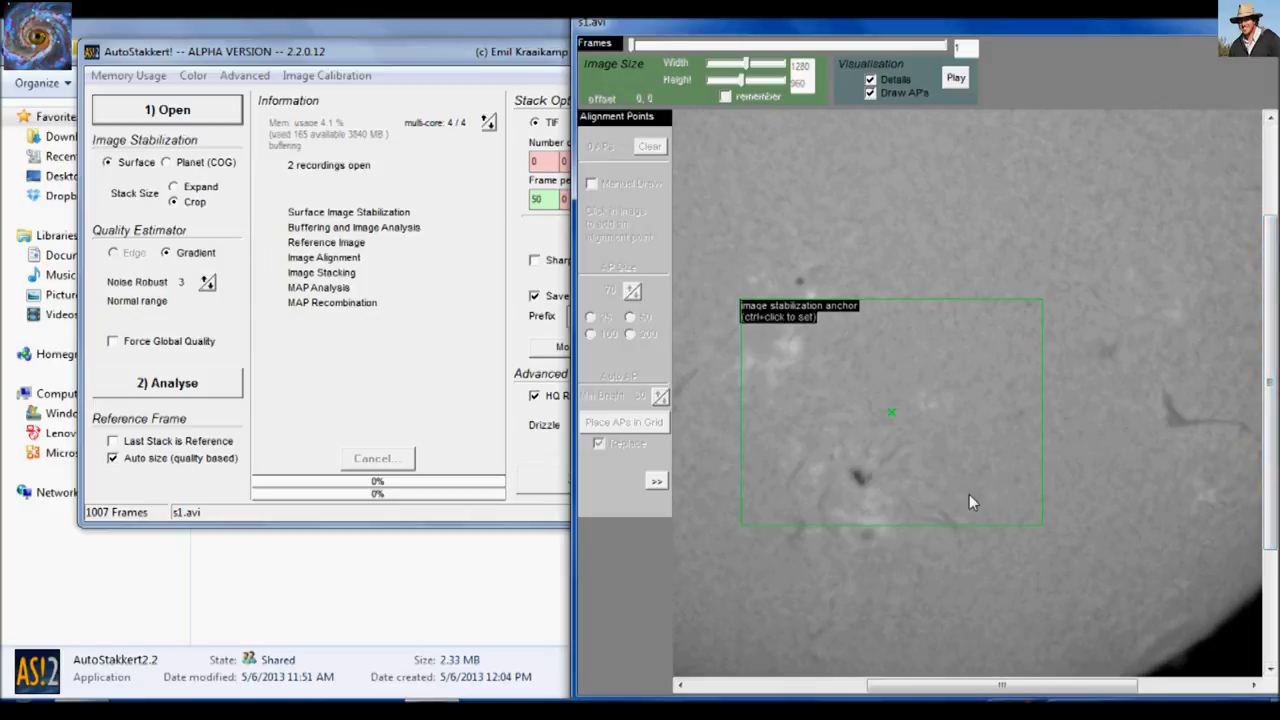
pyautogui.keyDown('ctrl'); pyautogui.click(861, 476); pyautogui.keyUp('ctrl')
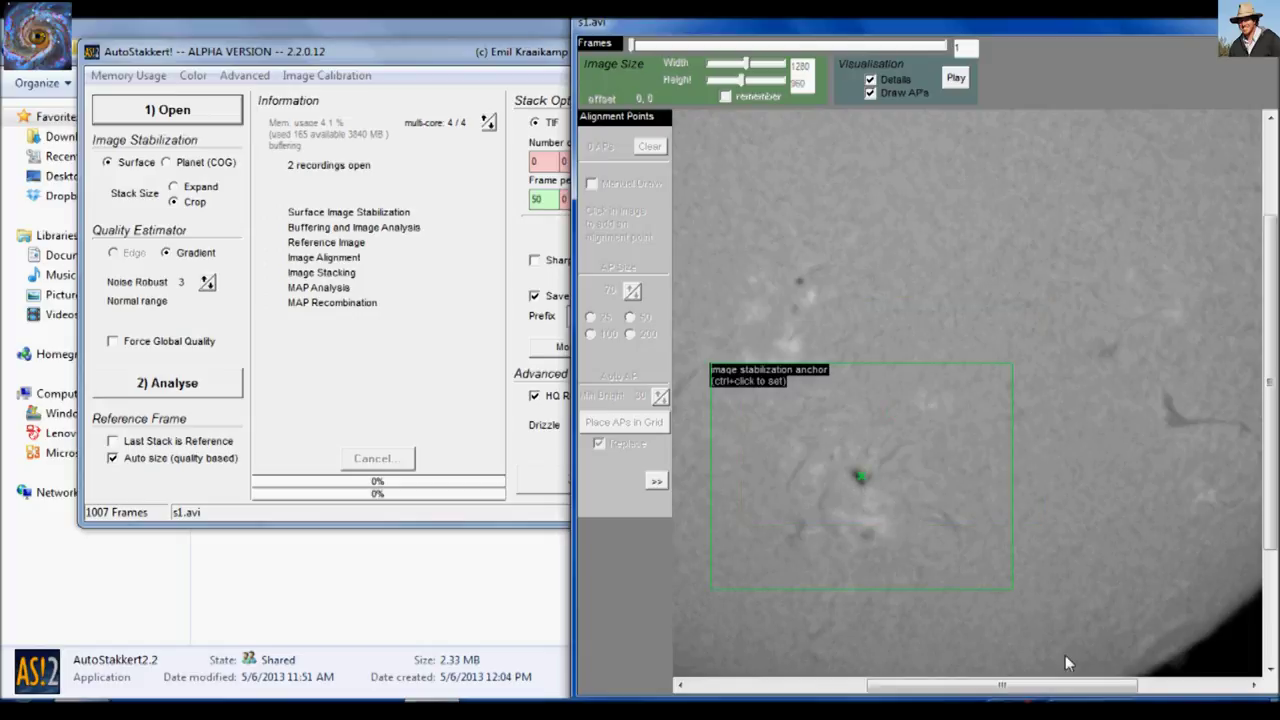
pyautogui.moveTo(1062, 685); pyautogui.dragTo(922, 684)
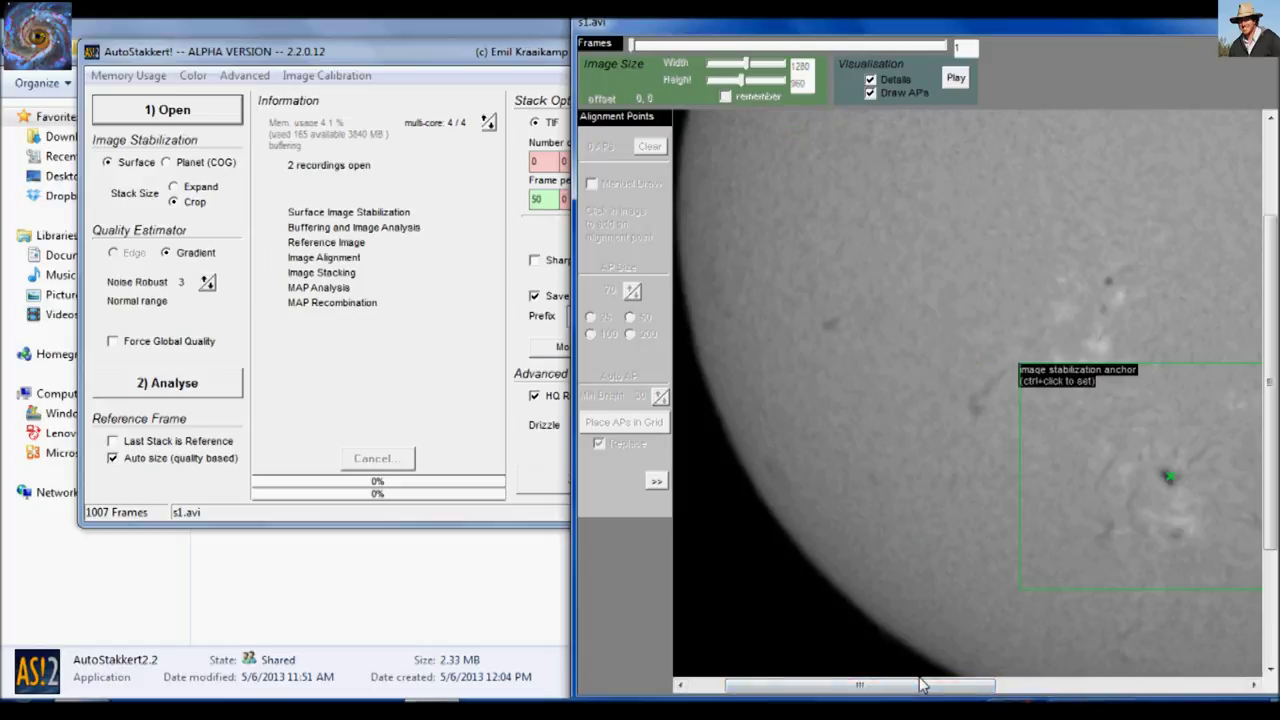
pyautogui.moveTo(958, 685); pyautogui.dragTo(1208, 685)
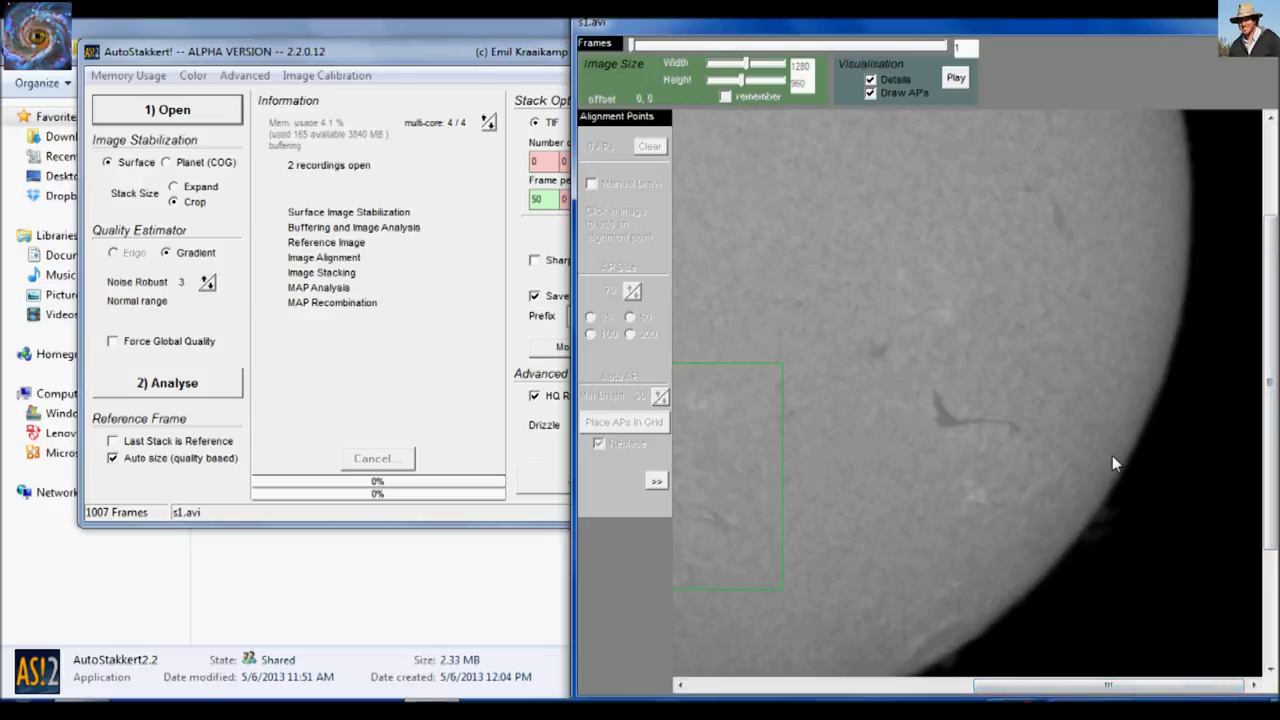
pyautogui.moveTo(1108, 685); pyautogui.dragTo(830, 685)
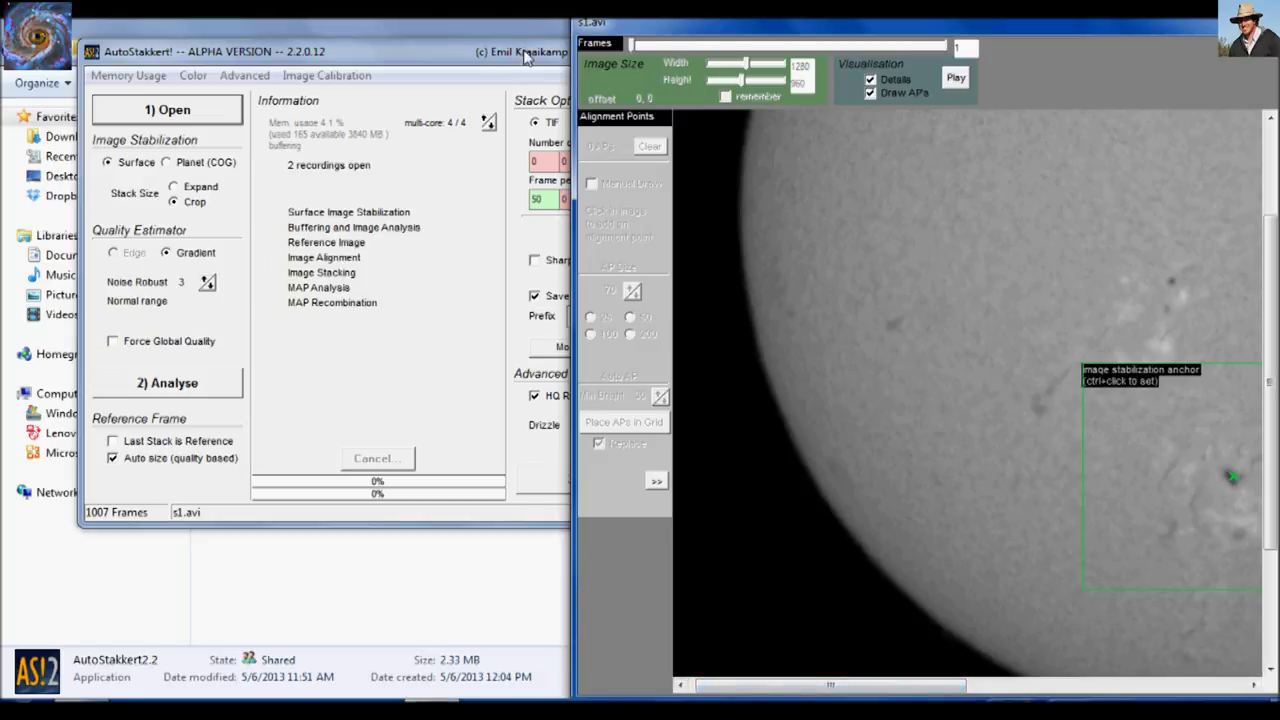
pyautogui.moveTo(524, 56); pyautogui.dragTo(512, 44)
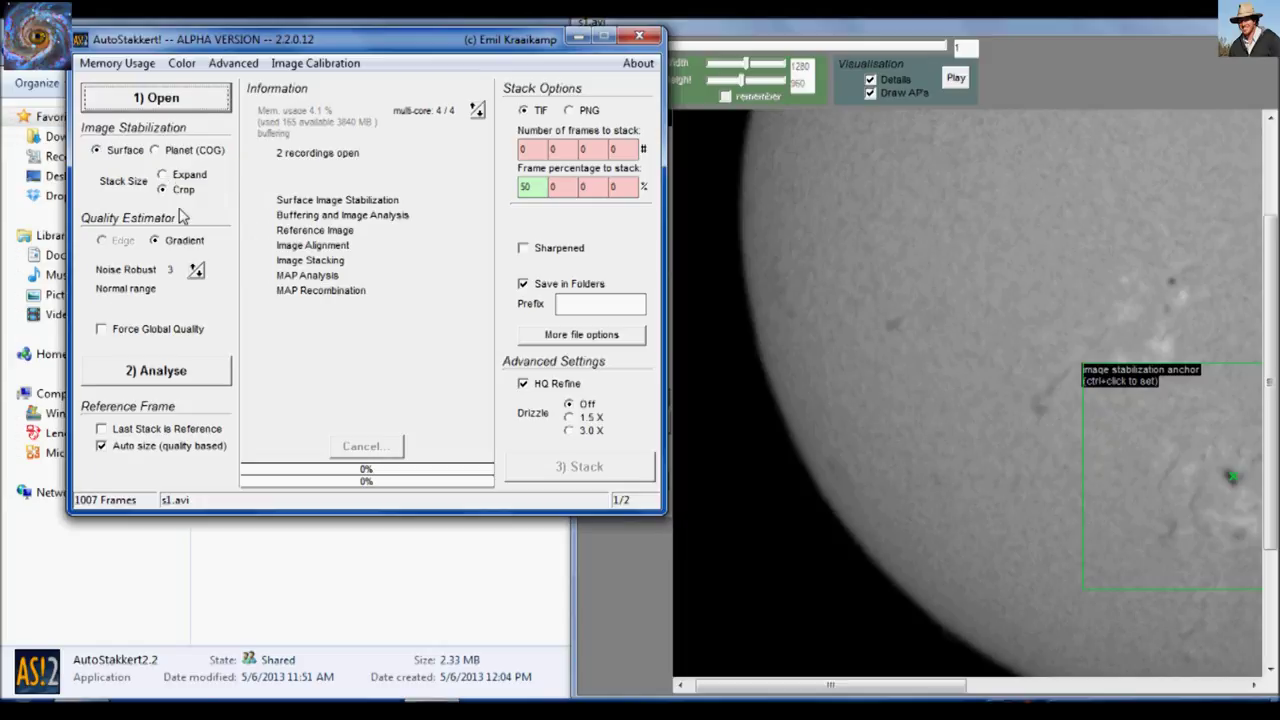
# Try the Expand stack size, then settle on Crop.
pyautogui.click(164, 190)
pyautogui.click(165, 175)
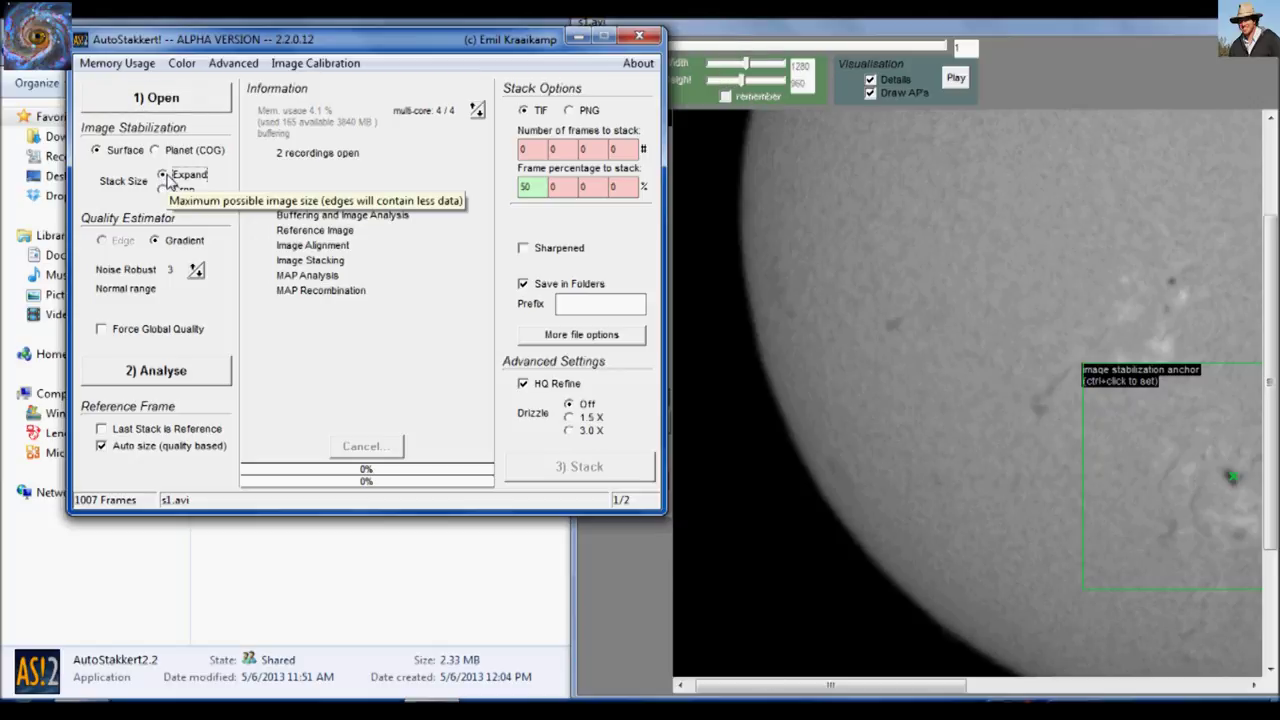
pyautogui.moveTo(474, 40); pyautogui.dragTo(453, 44)
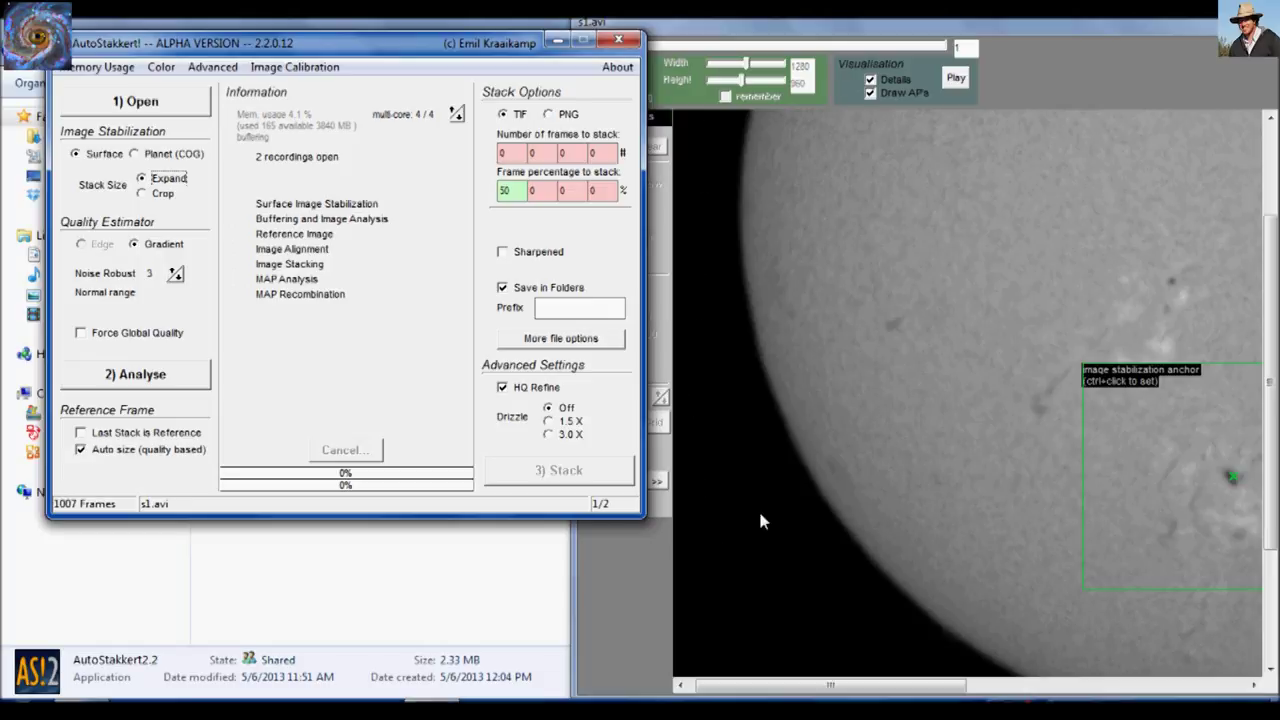
pyautogui.moveTo(362, 42); pyautogui.dragTo(380, 35)
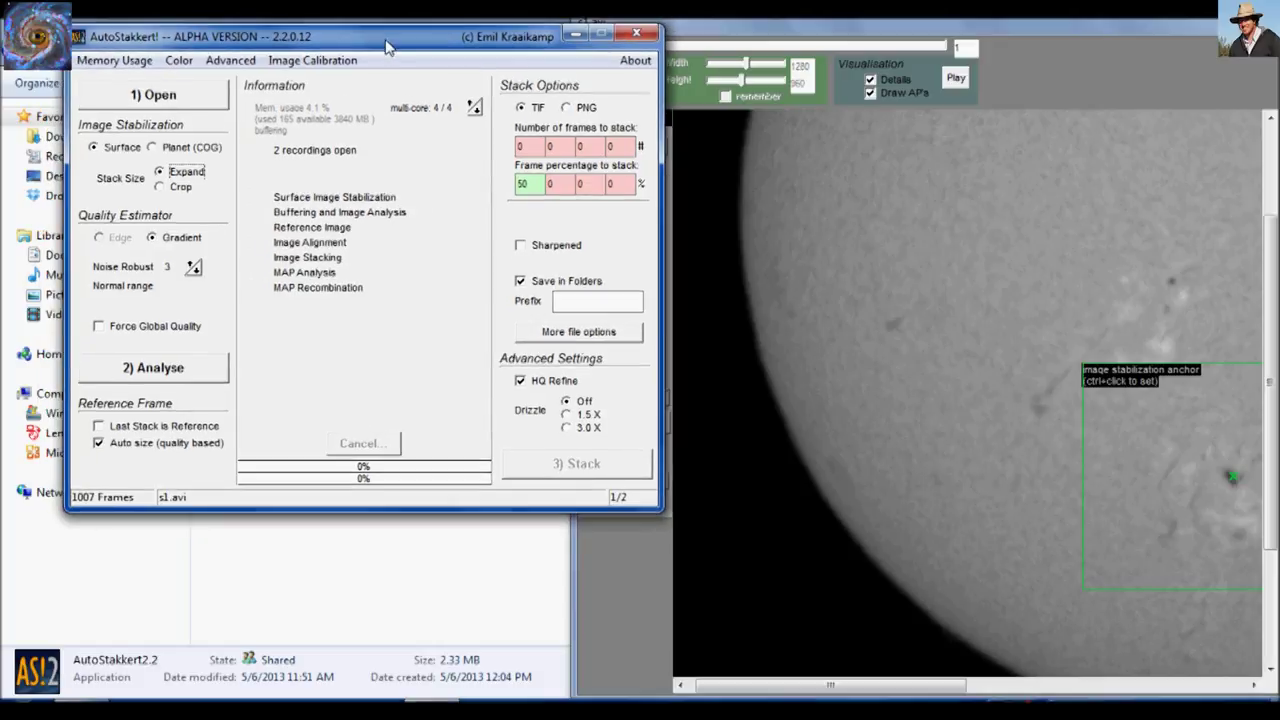
pyautogui.click(159, 189)
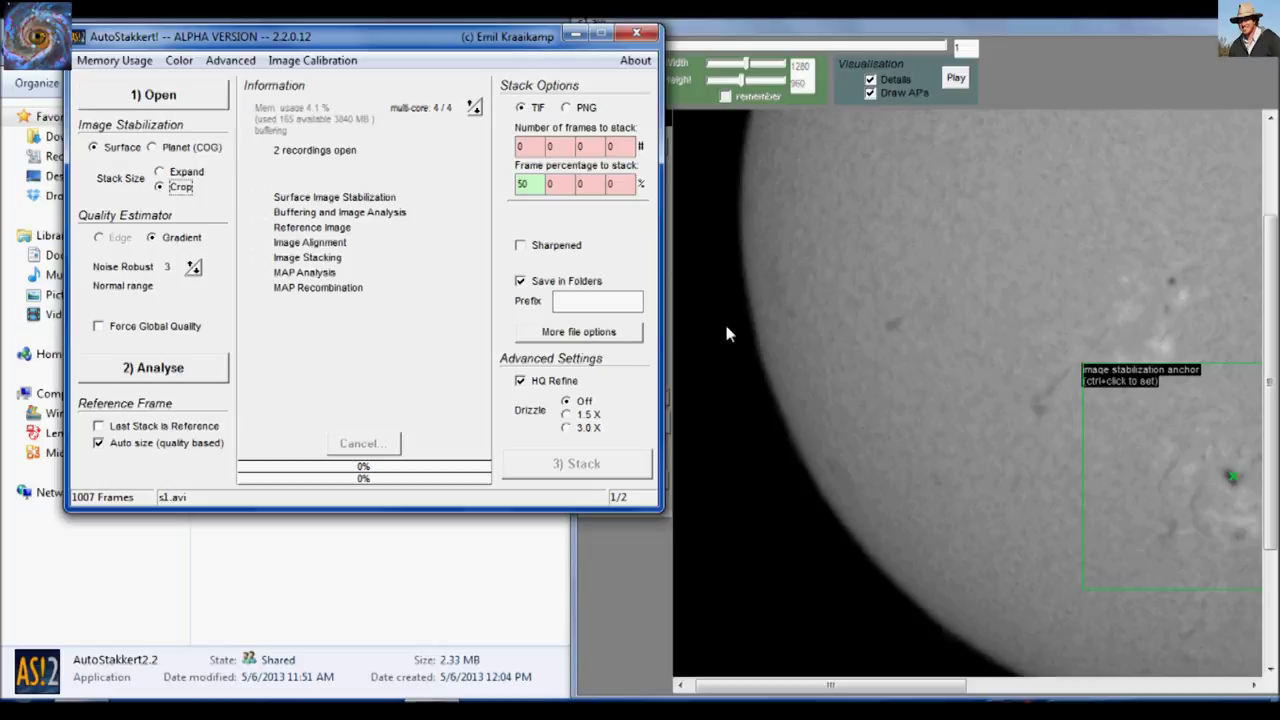
# Rearrange the windows and run 2) Analyse on s1.avi.
pyautogui.click(827, 680)
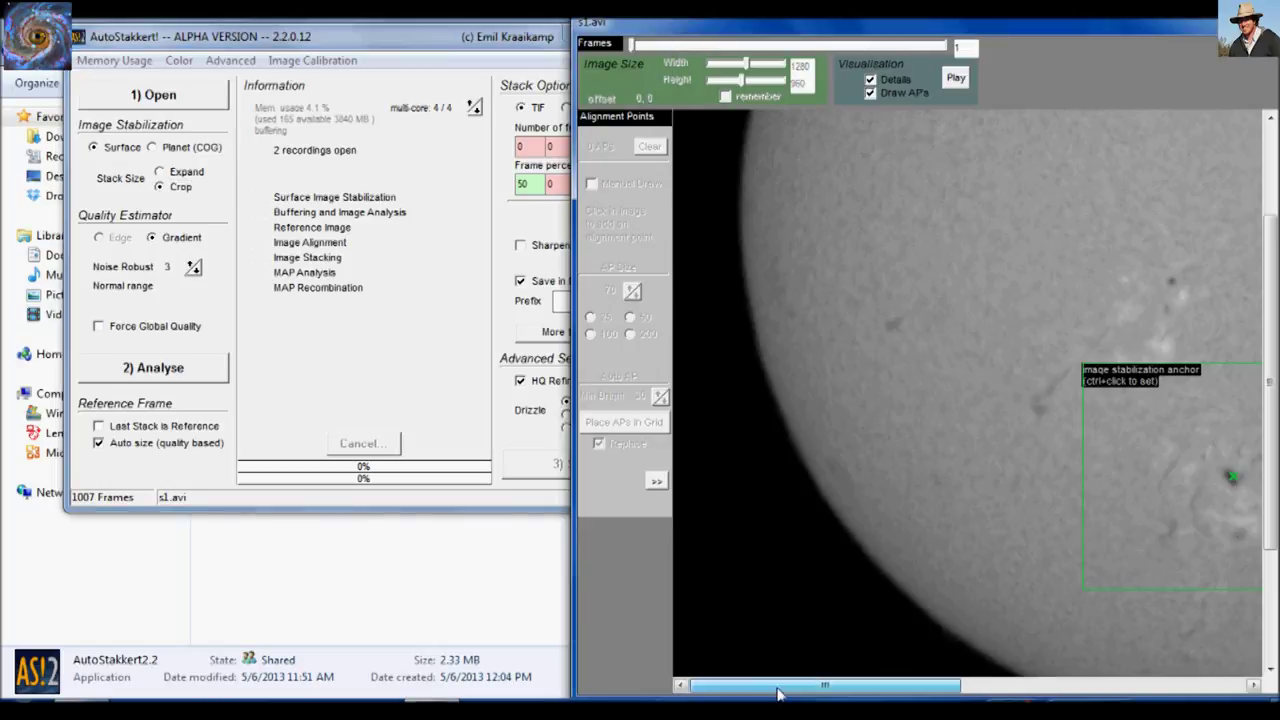
pyautogui.moveTo(830, 686); pyautogui.dragTo(825, 686)
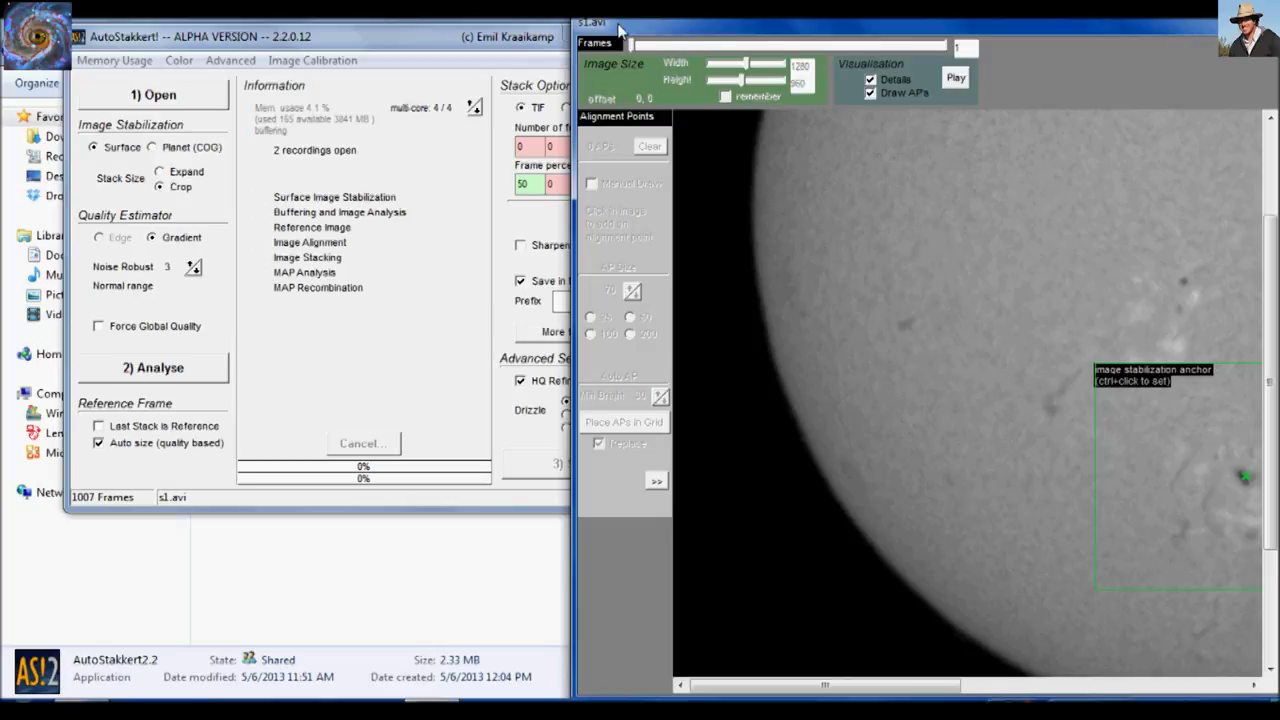
pyautogui.moveTo(618, 28); pyautogui.dragTo(711, 39)
pyautogui.moveTo(478, 36); pyautogui.dragTo(467, 37)
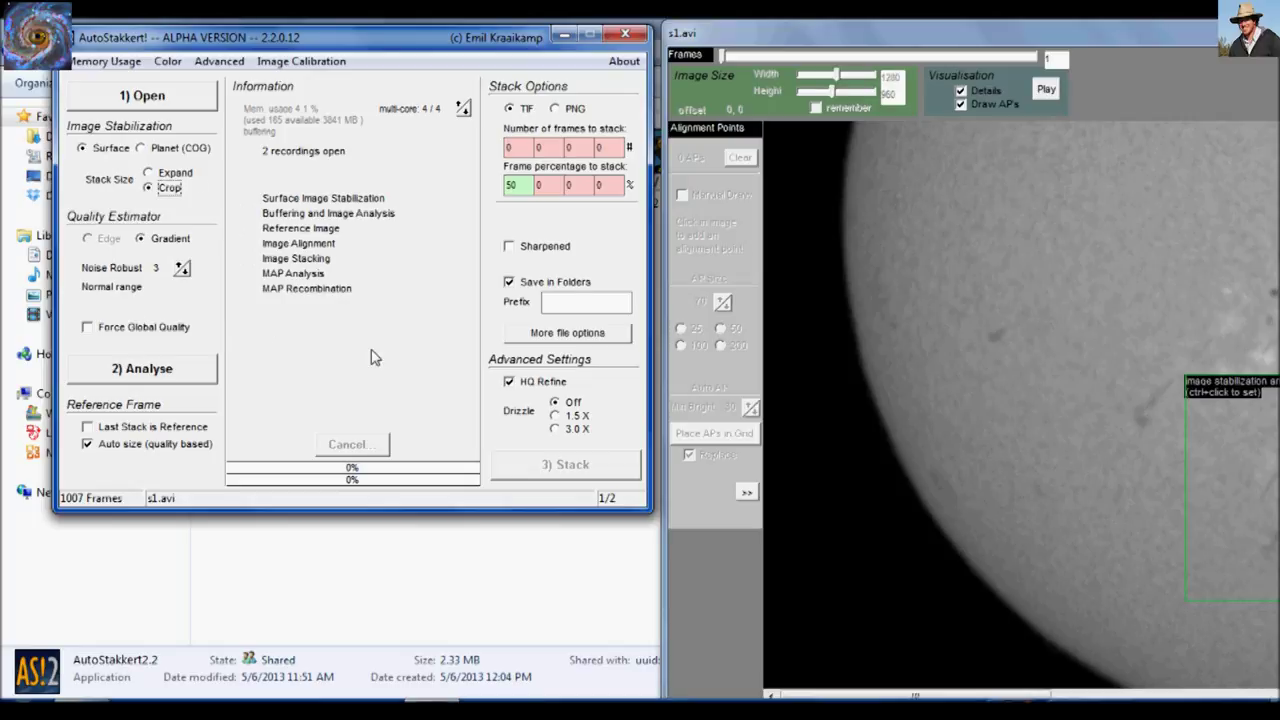
pyautogui.click(163, 366)
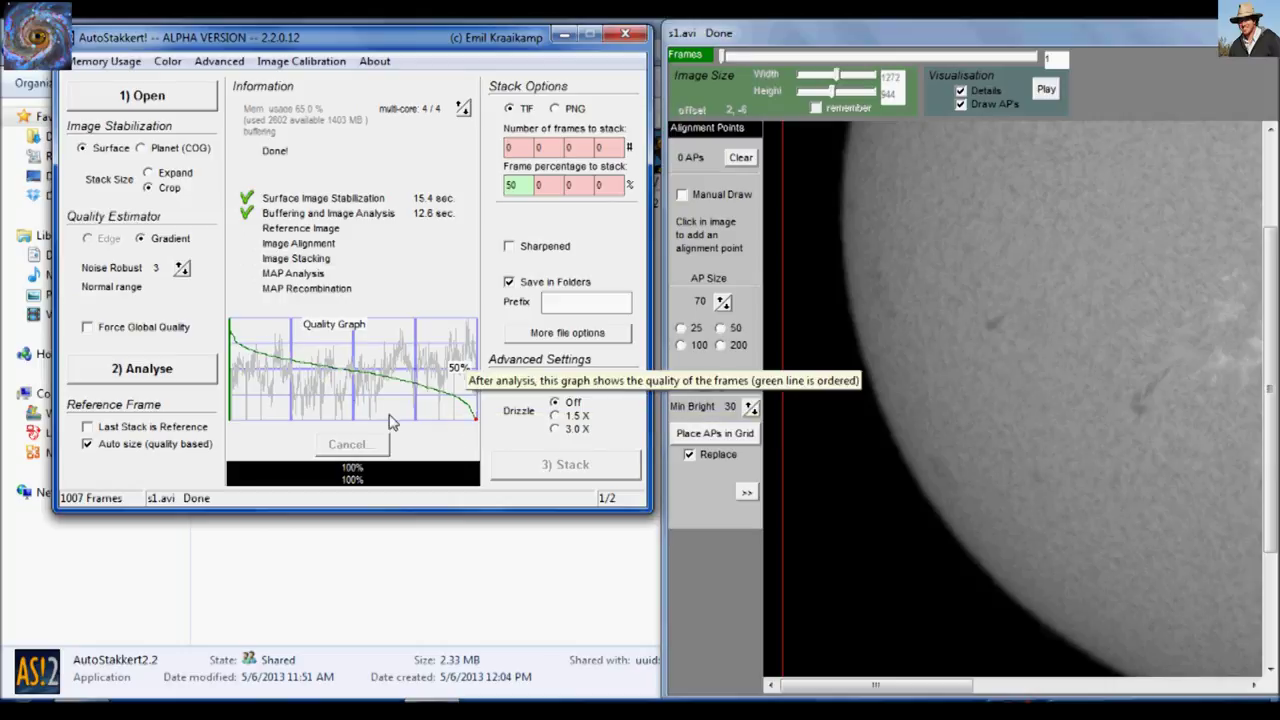
# Analyse with Noise Robust 4, then reanalyse with Noise Robust back at 3.
pyautogui.click(183, 270)
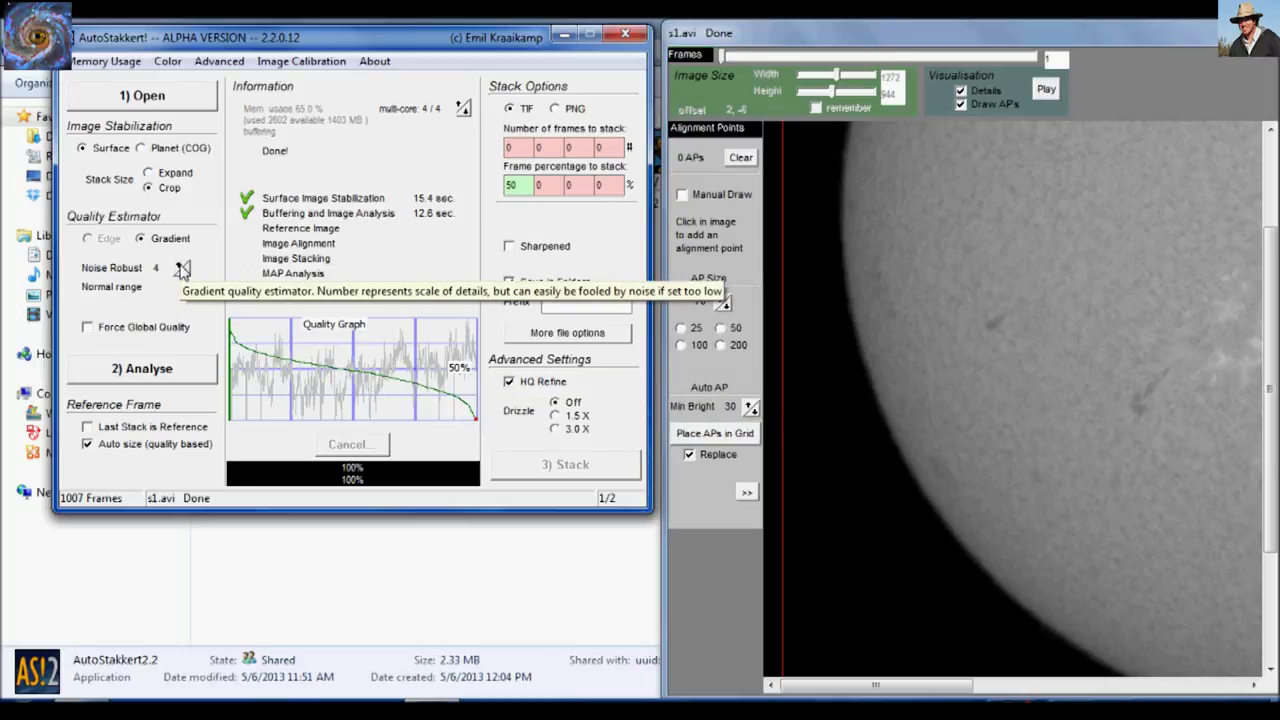
pyautogui.click(168, 370)
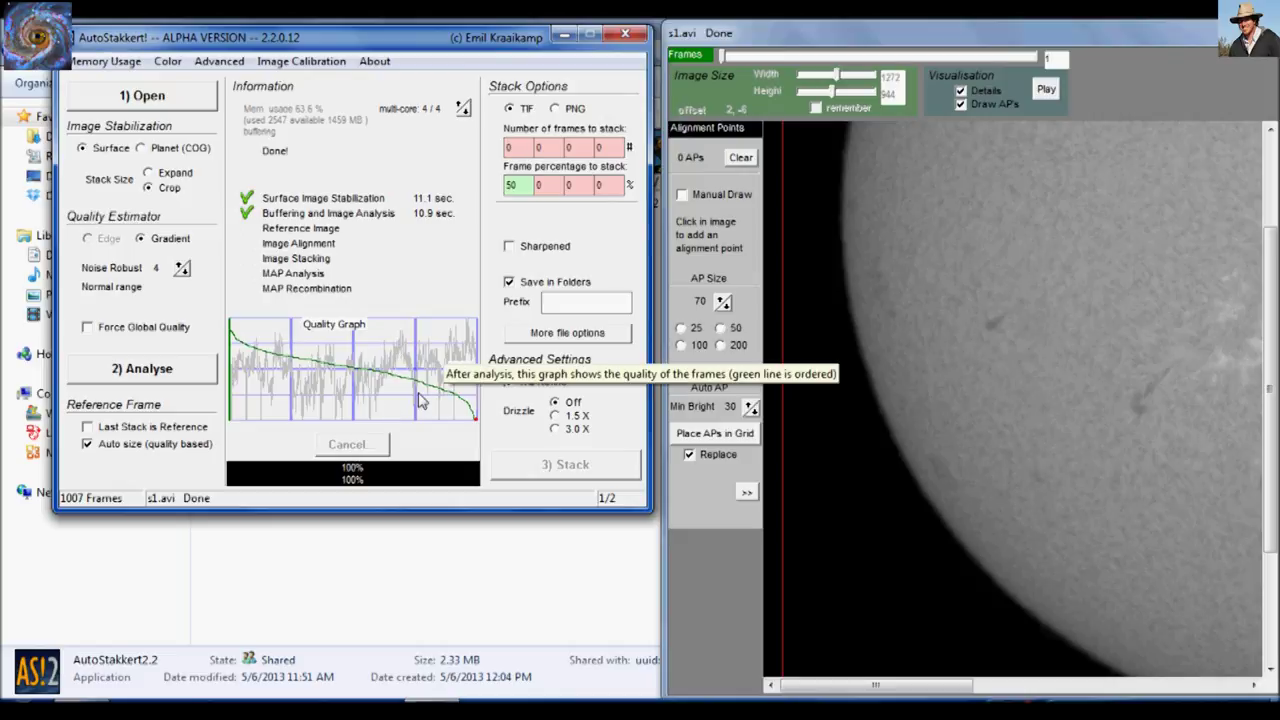
pyautogui.click(183, 275)
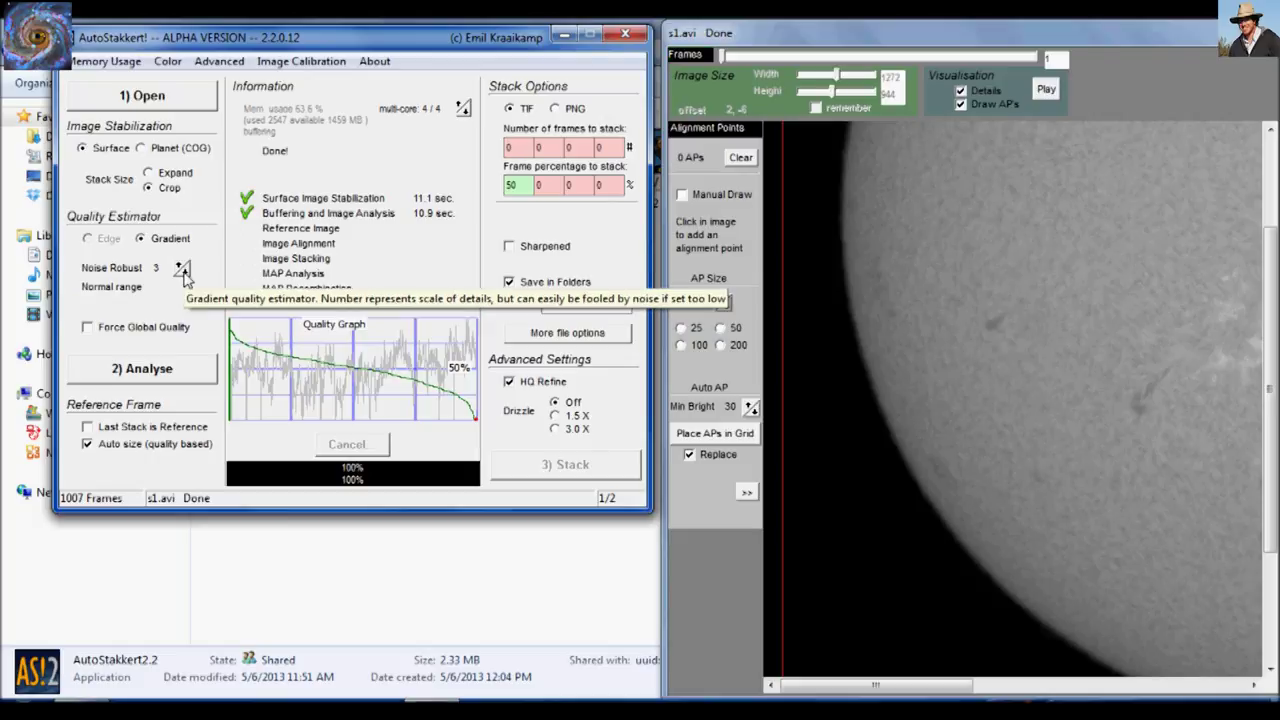
pyautogui.click(196, 366)
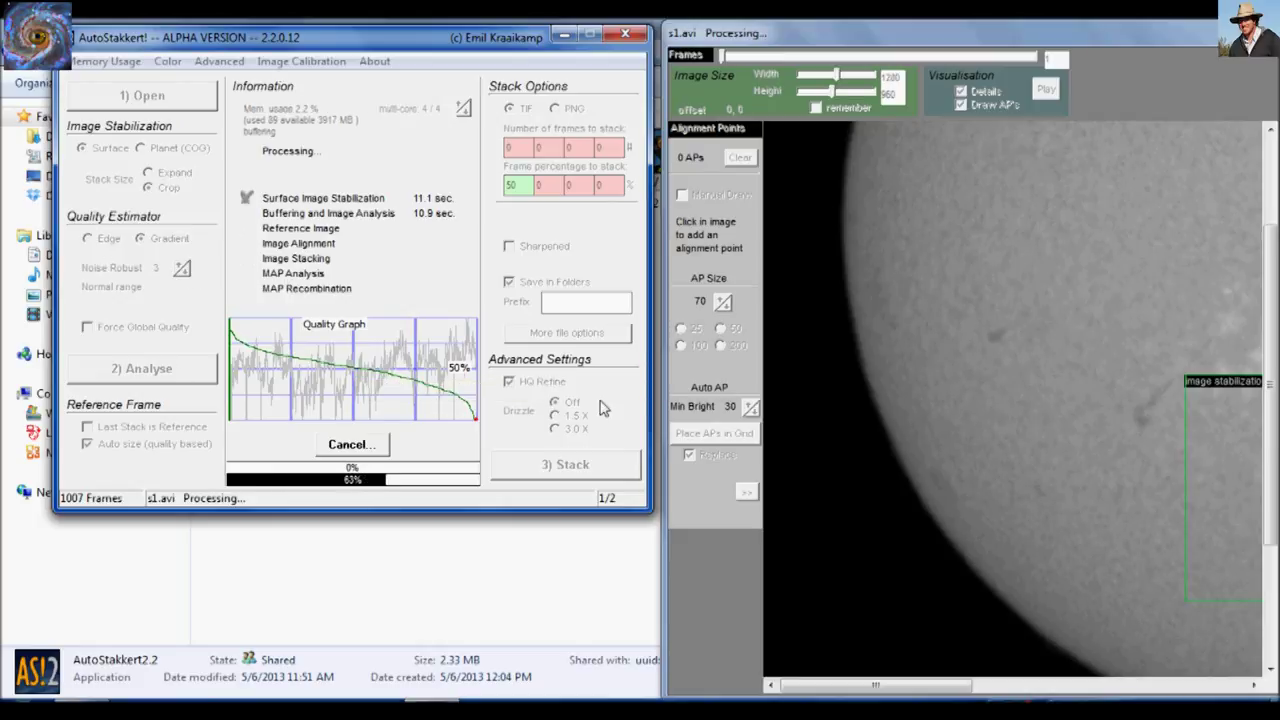
pyautogui.click(1142, 716)
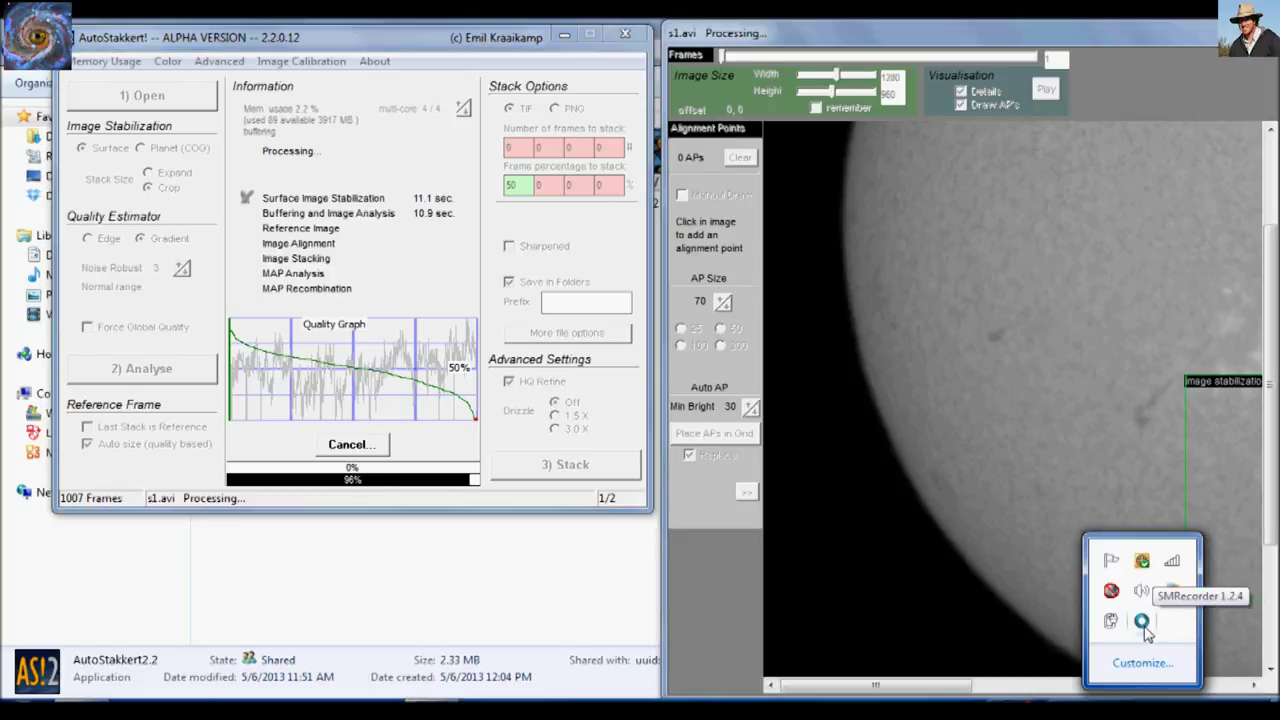
pyautogui.click(1142, 622)
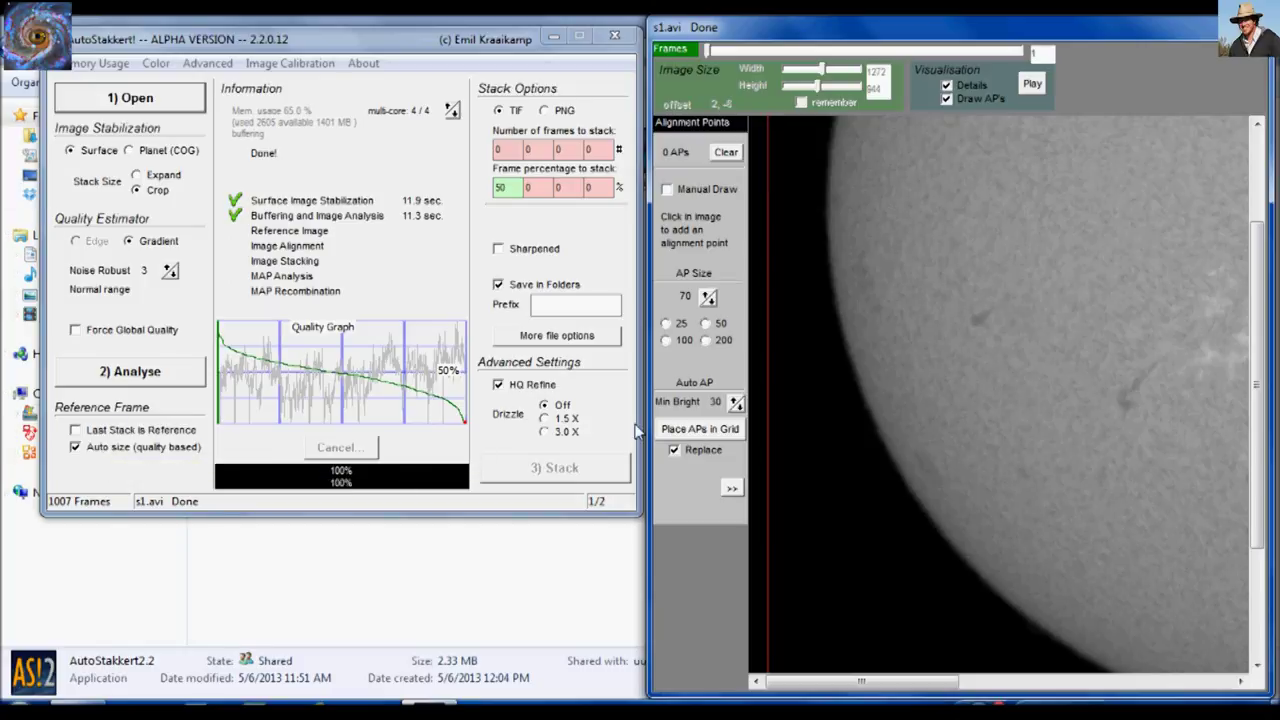
pyautogui.click(78, 430)
pyautogui.click(78, 430)
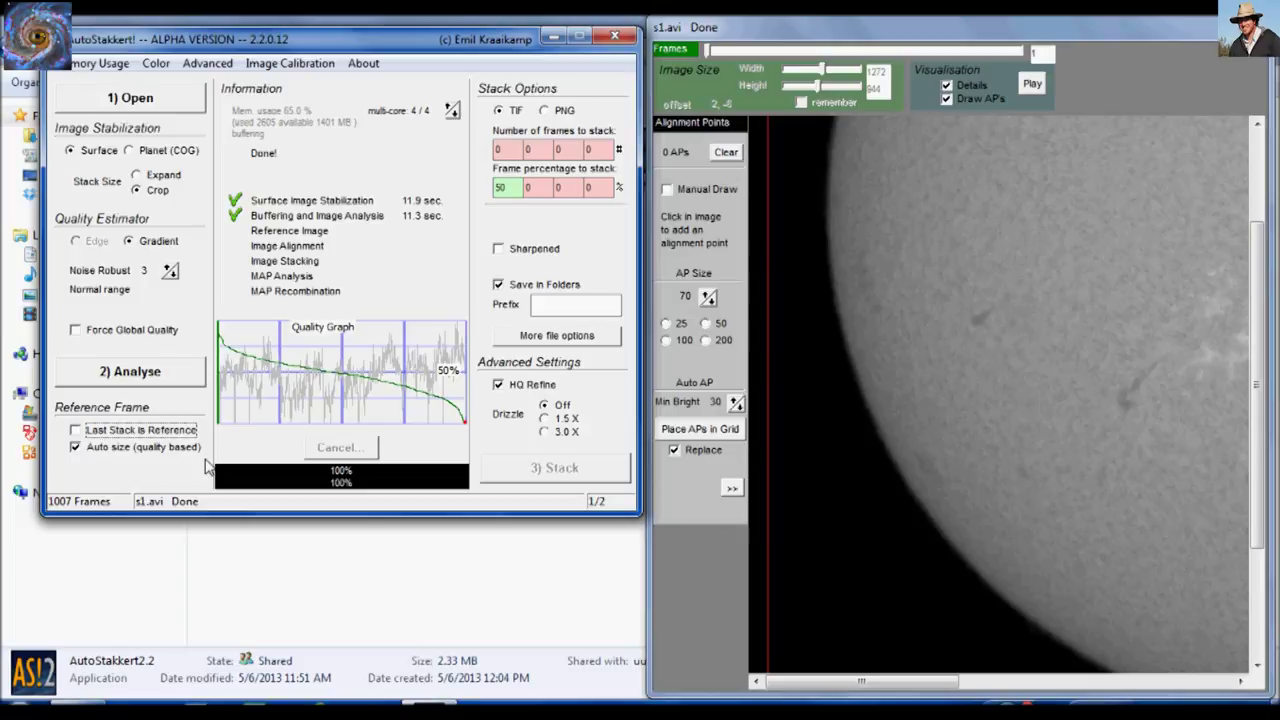
pyautogui.click(706, 535)
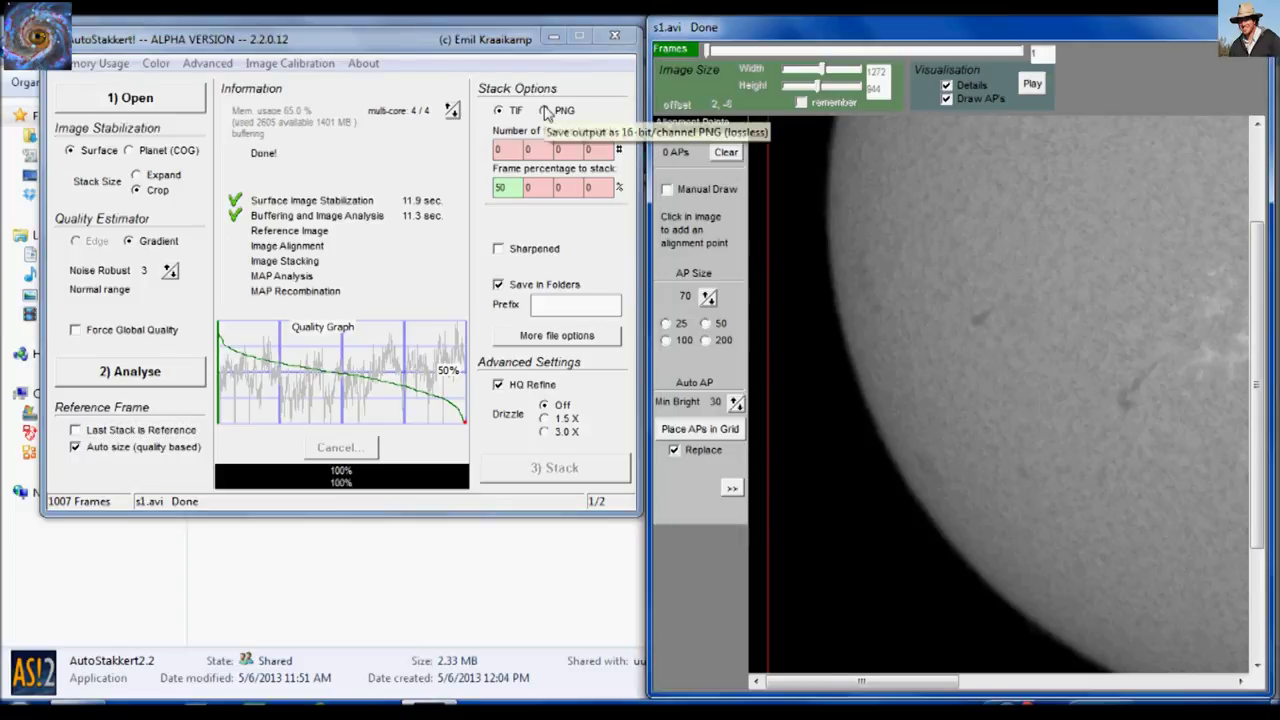
# Change the frame percentage to stack from 50 to 30.
pyautogui.click(506, 150)
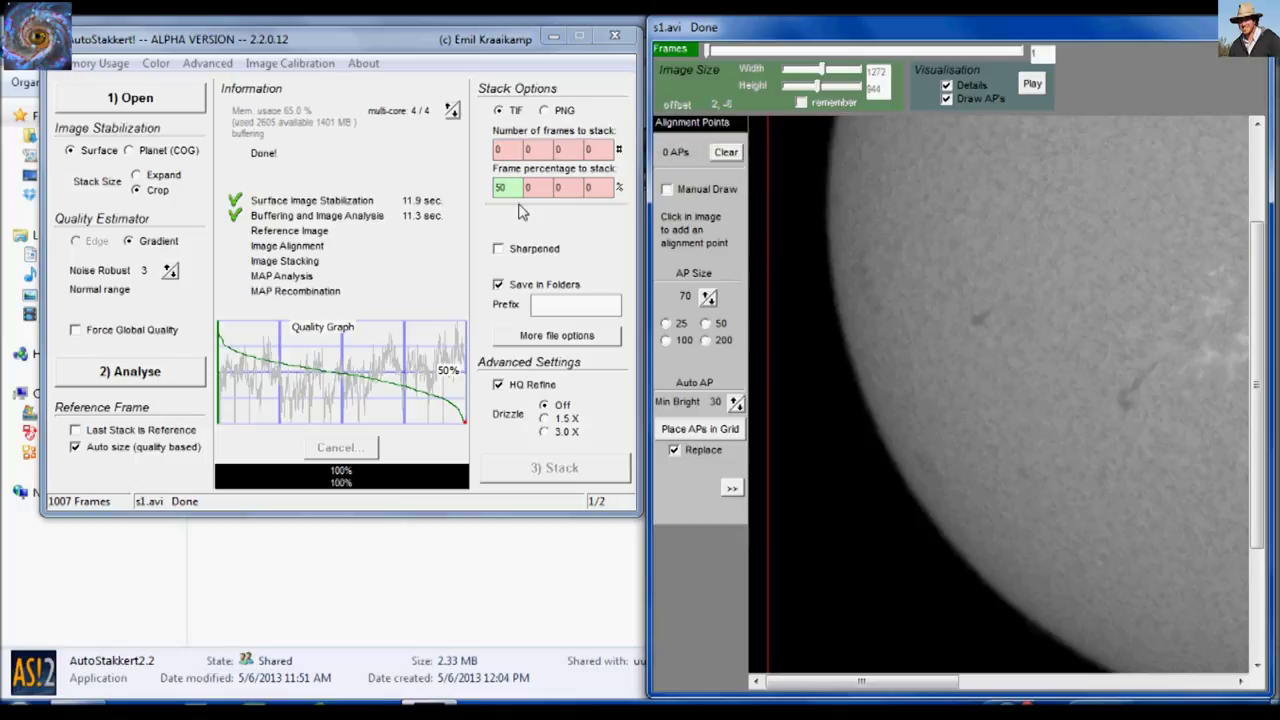
pyautogui.click(512, 189)
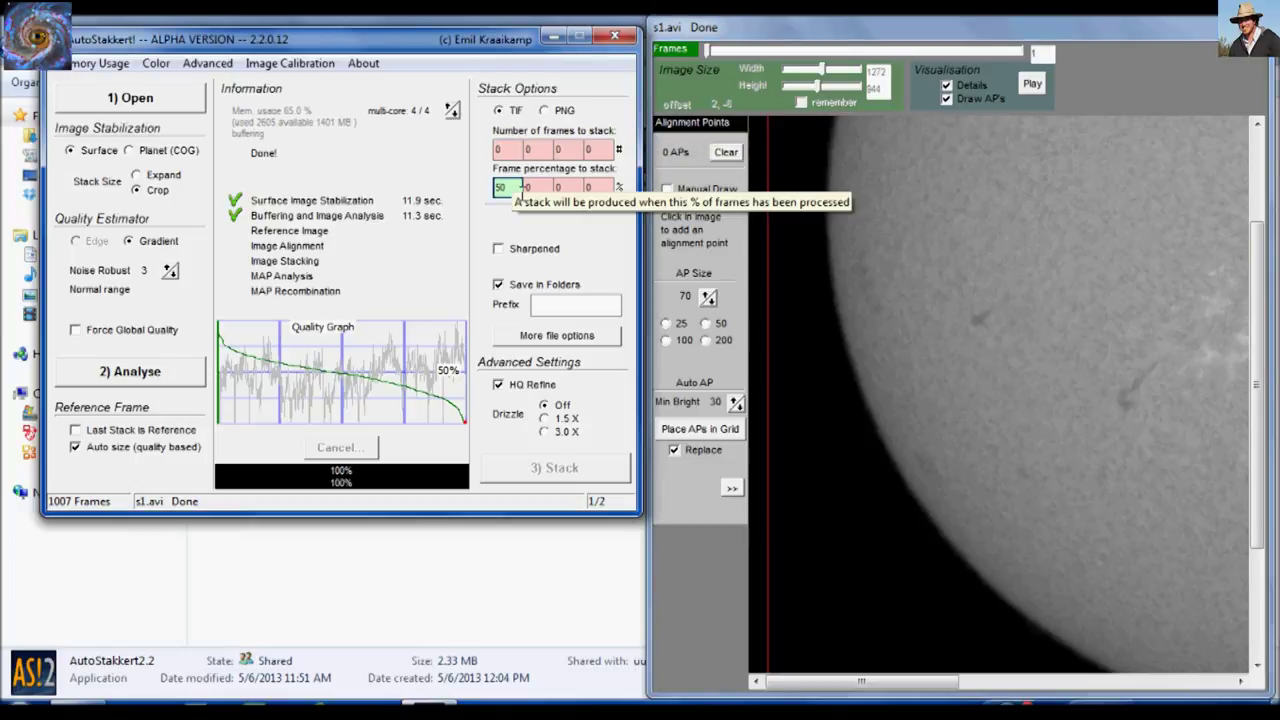
pyautogui.doubleClick(519, 197)
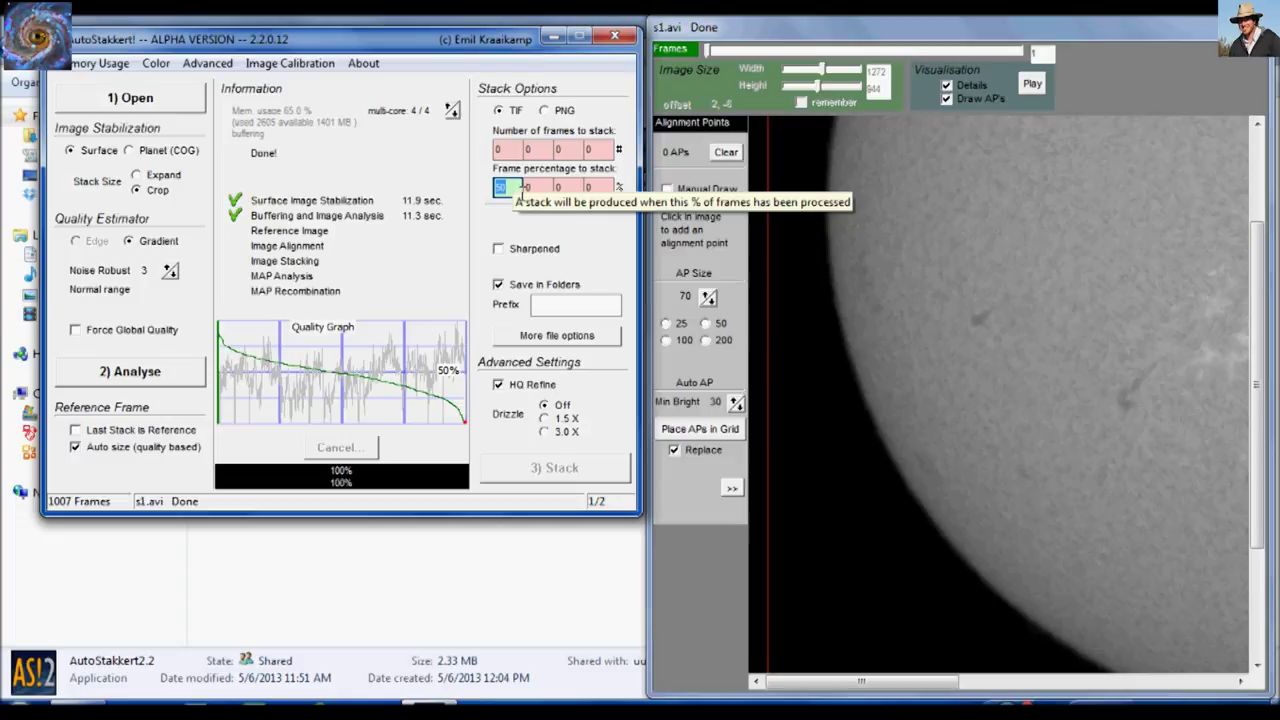
pyautogui.write('30')
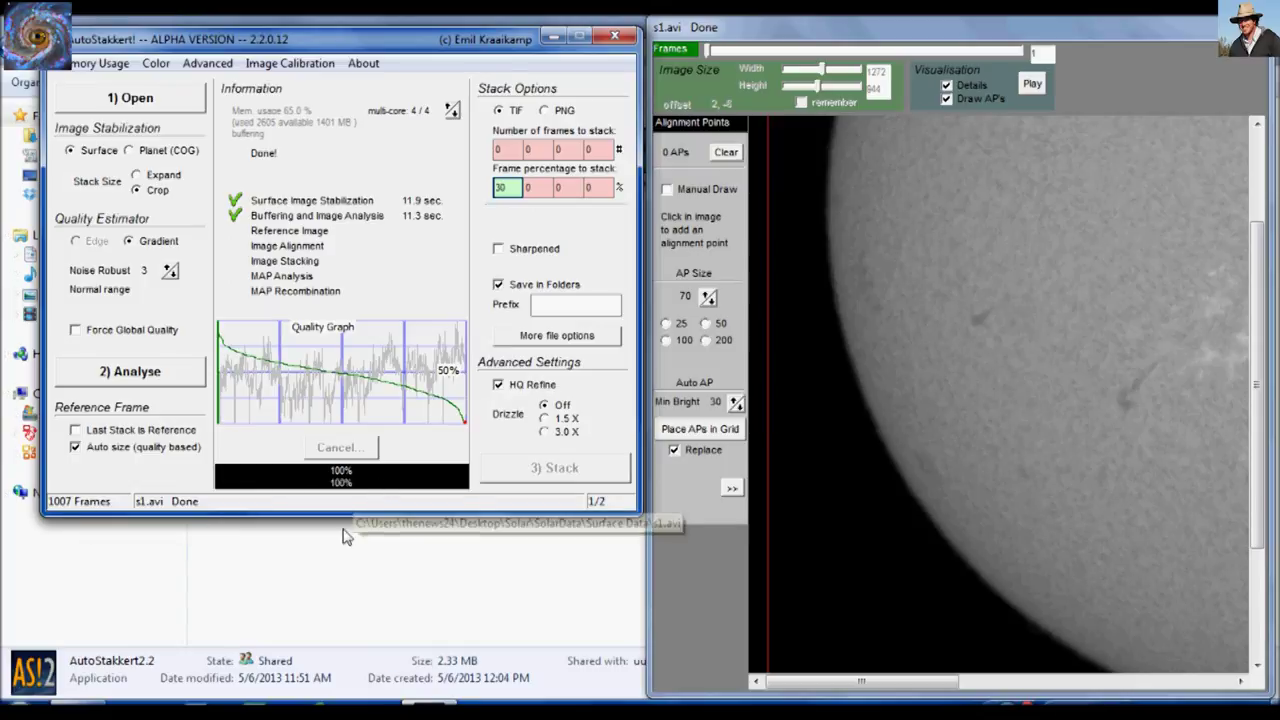
pyautogui.click(659, 511)
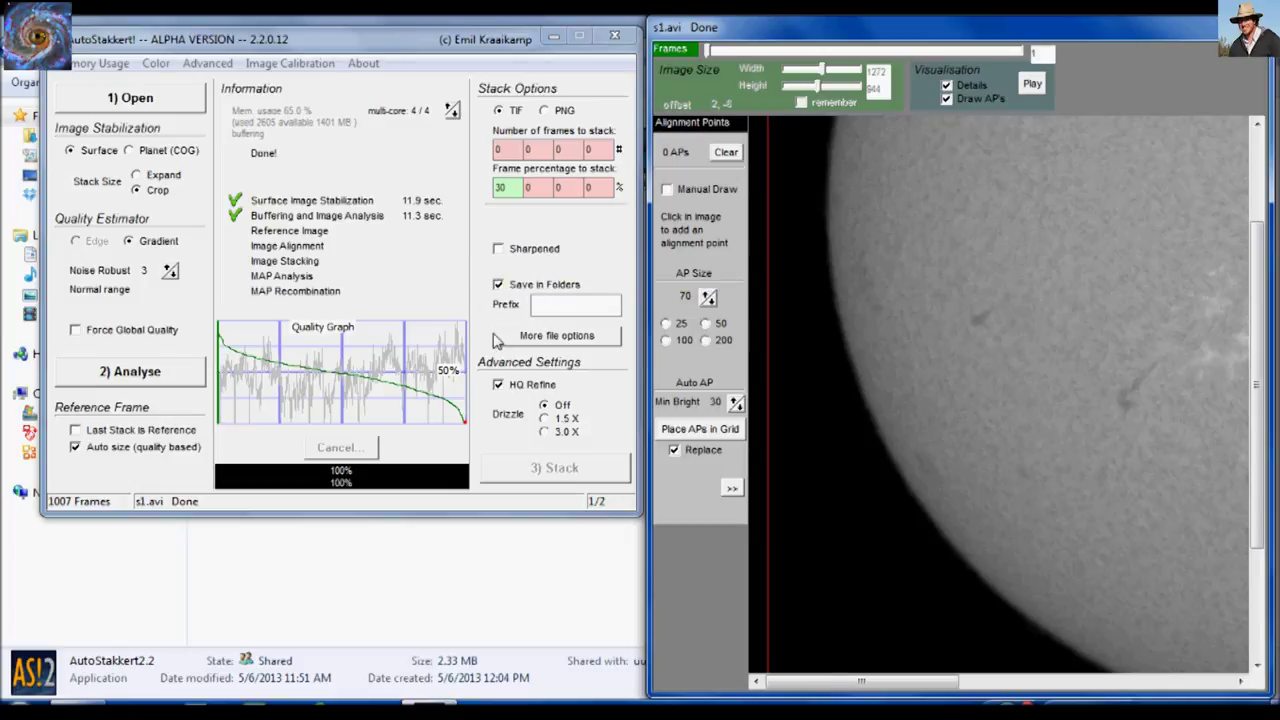
pyautogui.click(568, 316)
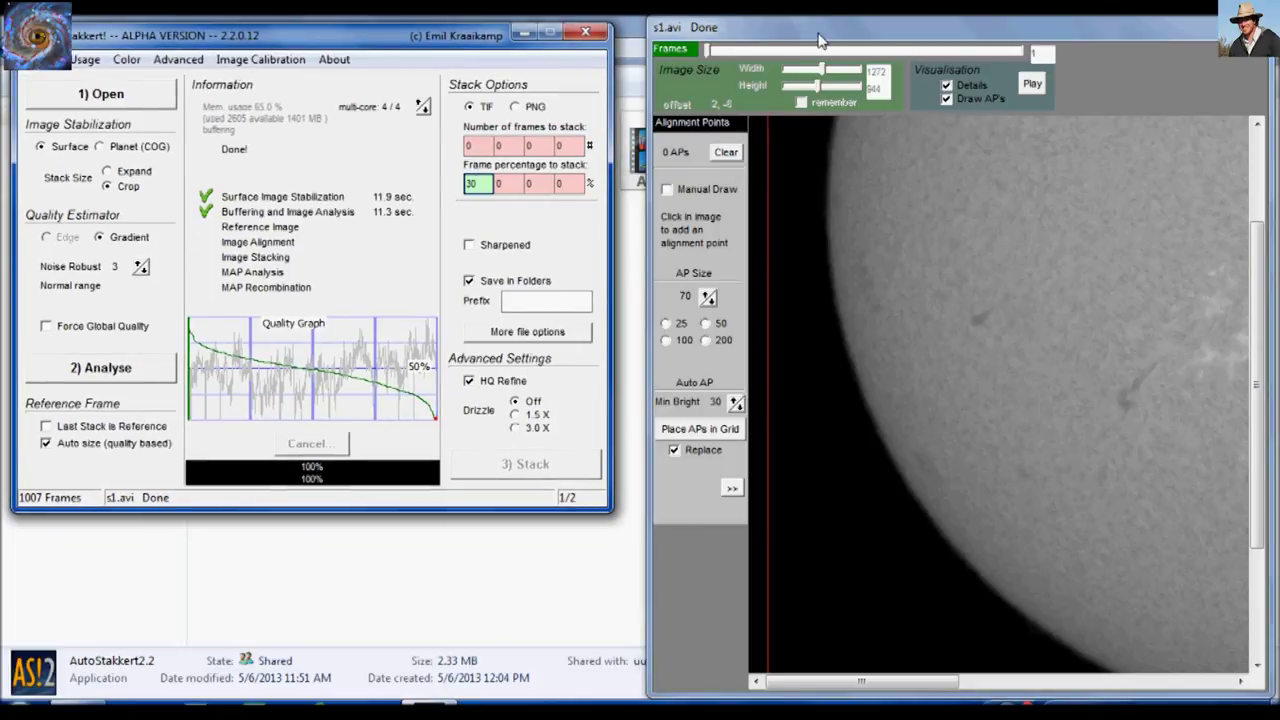
# Set AP Size to 30 and place alignment points in a grid over the disk.
pyautogui.moveTo(792, 44); pyautogui.dragTo(790, 43)
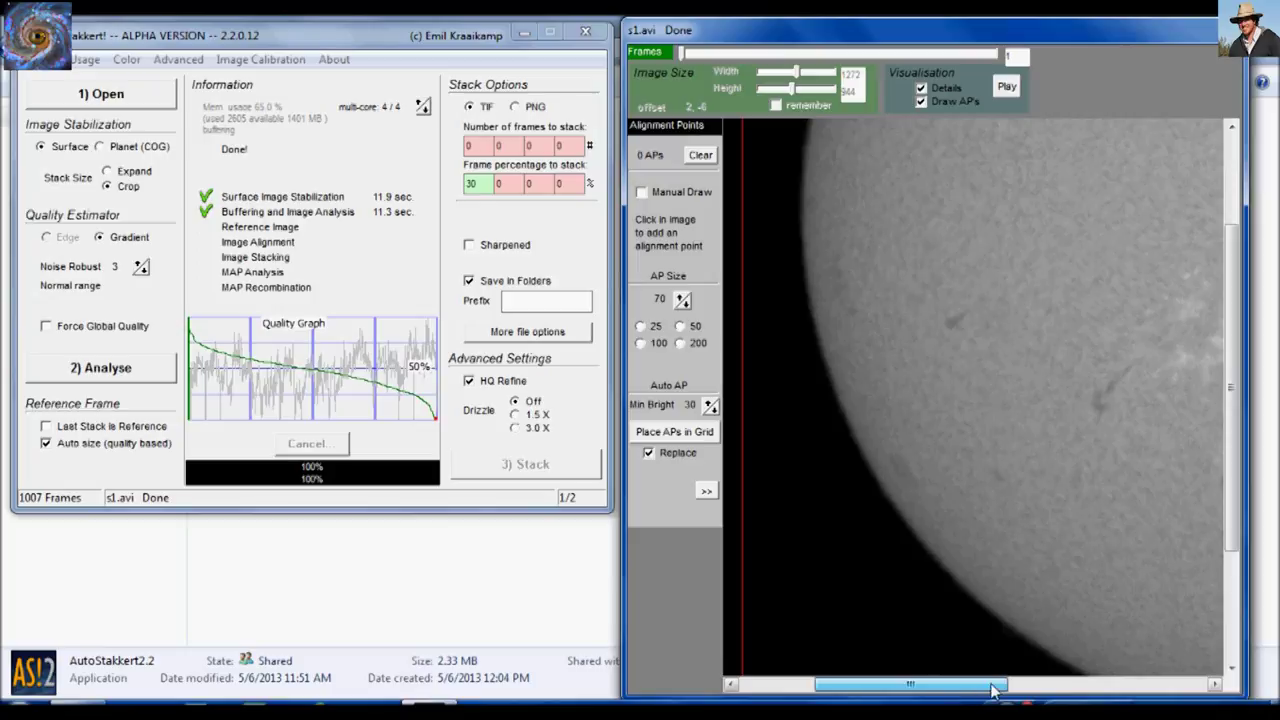
pyautogui.moveTo(918, 685); pyautogui.dragTo(1030, 688)
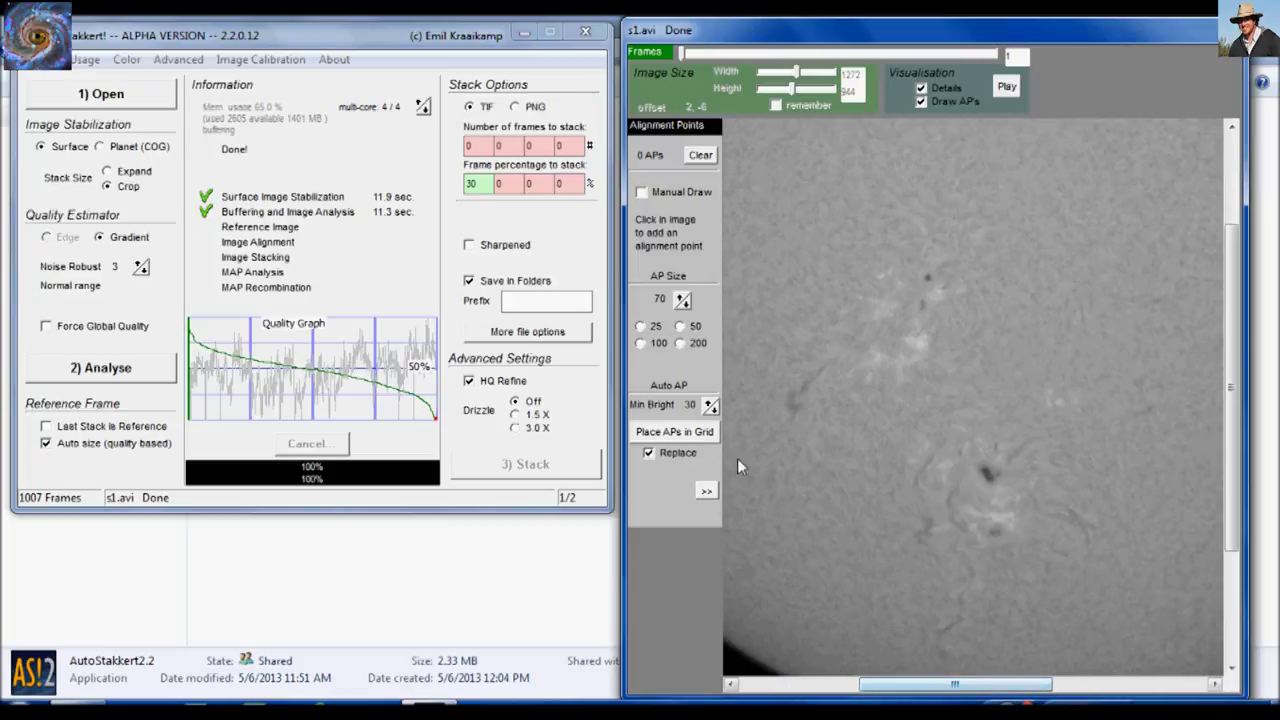
pyautogui.click(684, 305)
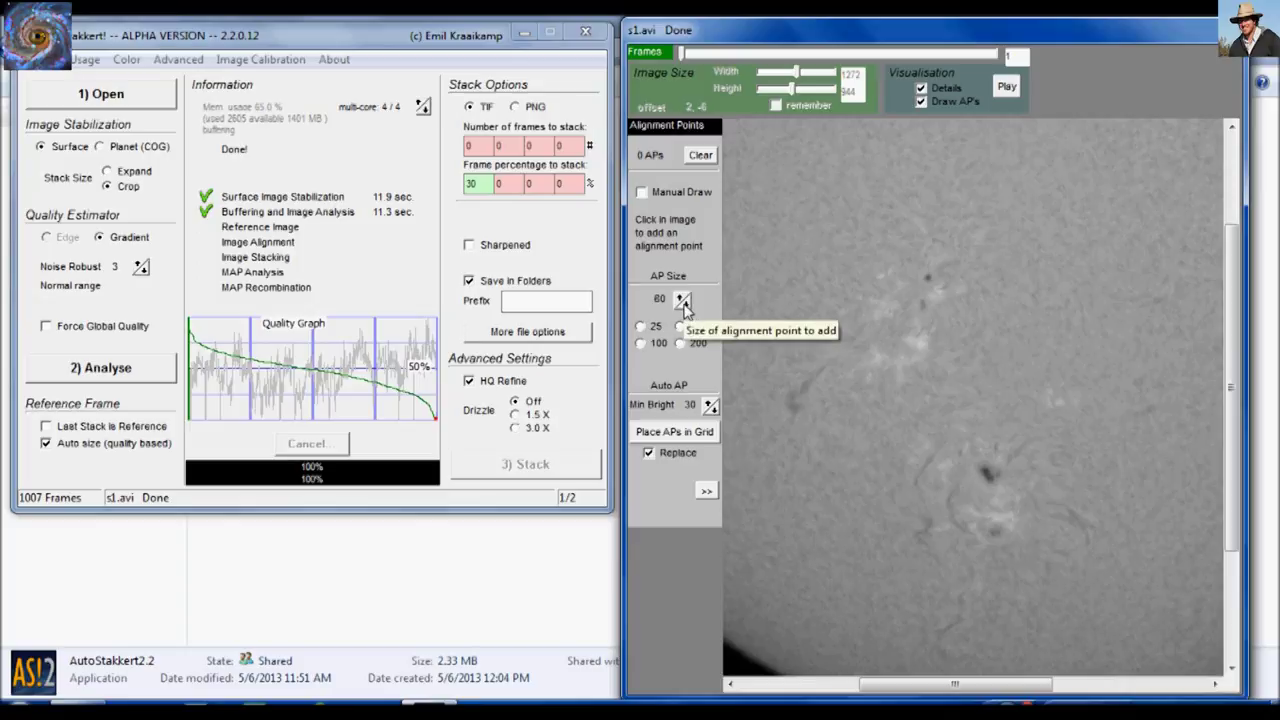
pyautogui.click(684, 305)
pyautogui.click(684, 305)
pyautogui.click(684, 305)
pyautogui.click(669, 440)
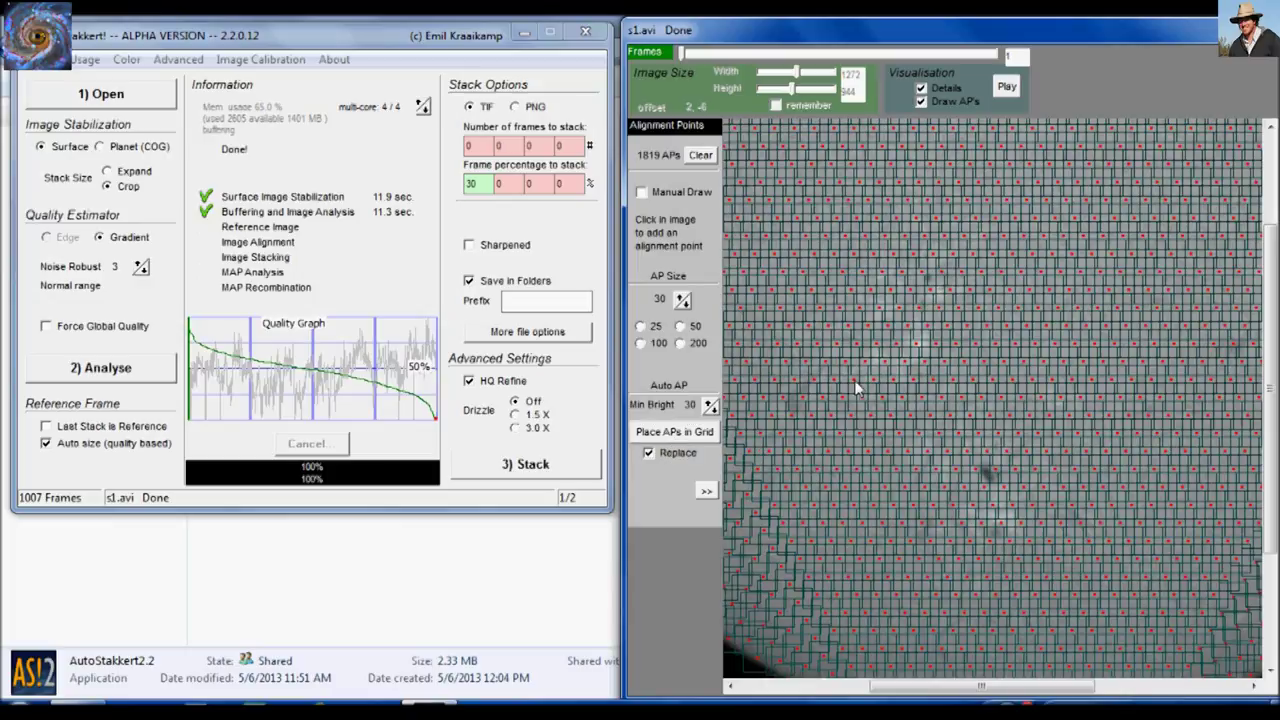
# Try a coarser alignment point grid with AP Size 70.
pyautogui.moveTo(945, 684); pyautogui.dragTo(807, 690)
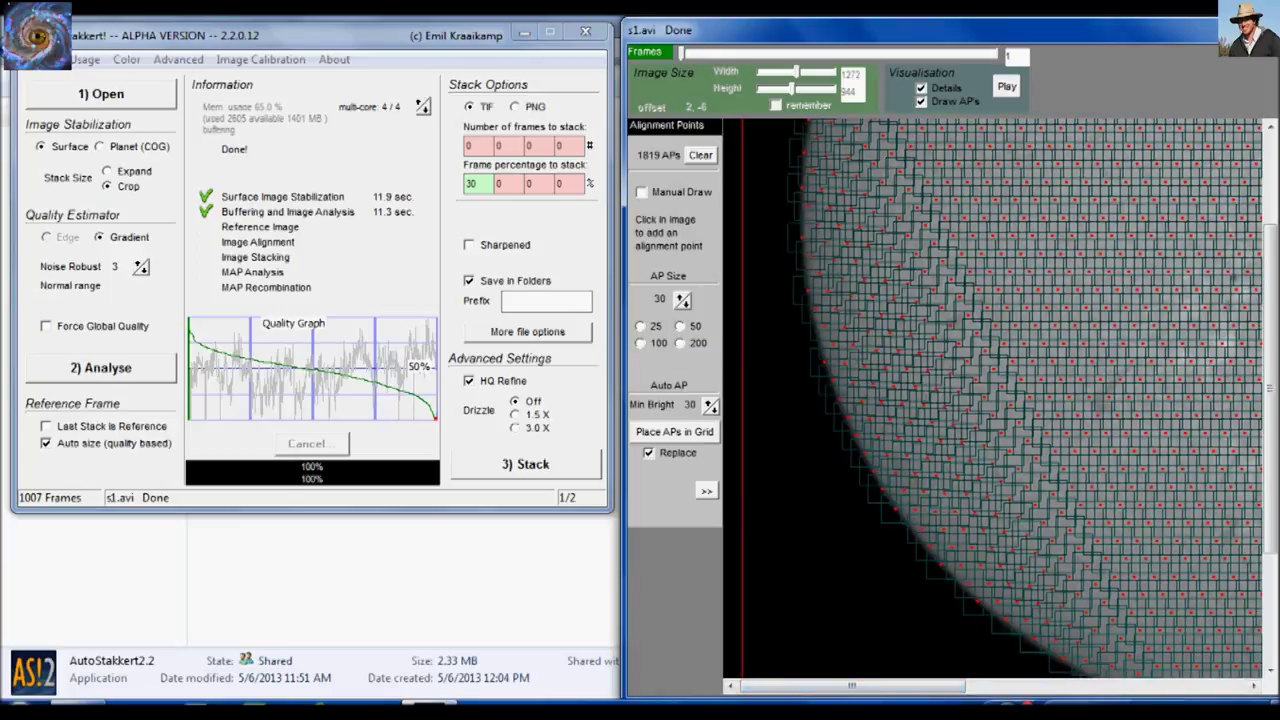
pyautogui.moveTo(950, 688); pyautogui.dragTo(1230, 688)
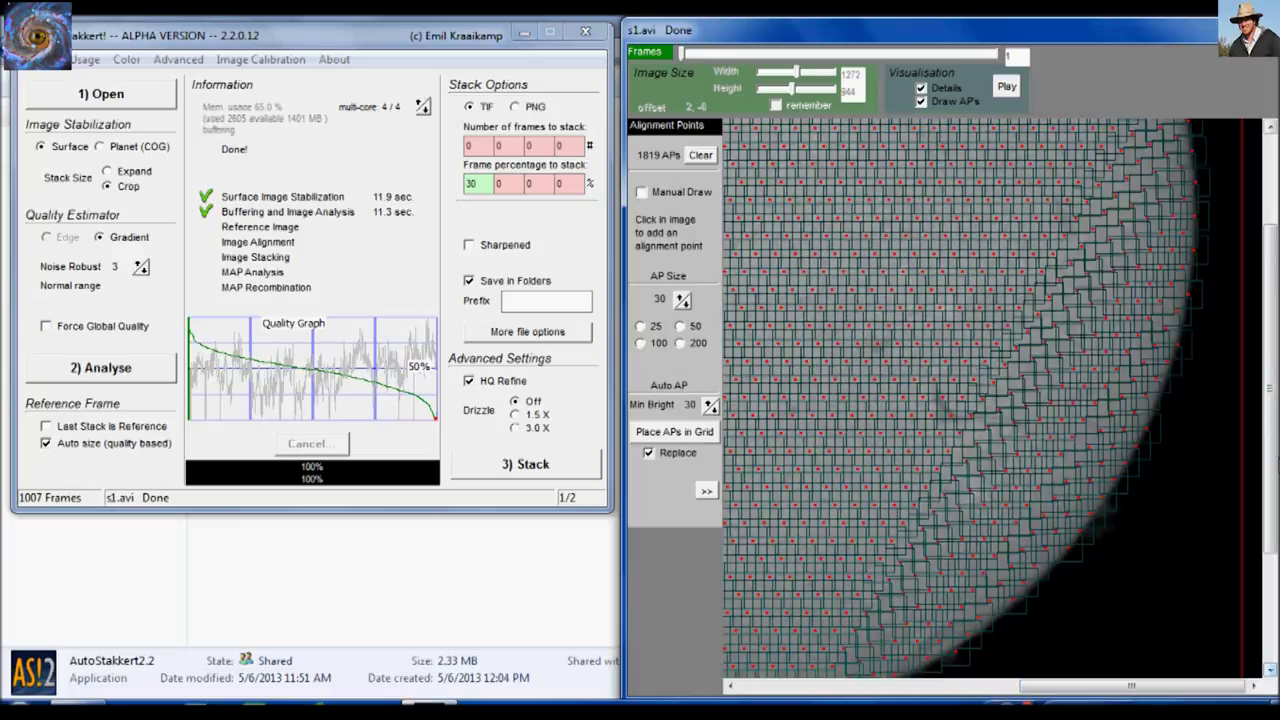
pyautogui.moveTo(1270, 400); pyautogui.dragTo(1270, 496)
pyautogui.moveTo(1128, 686); pyautogui.dragTo(856, 688)
pyautogui.moveTo(1270, 480); pyautogui.dragTo(1270, 390)
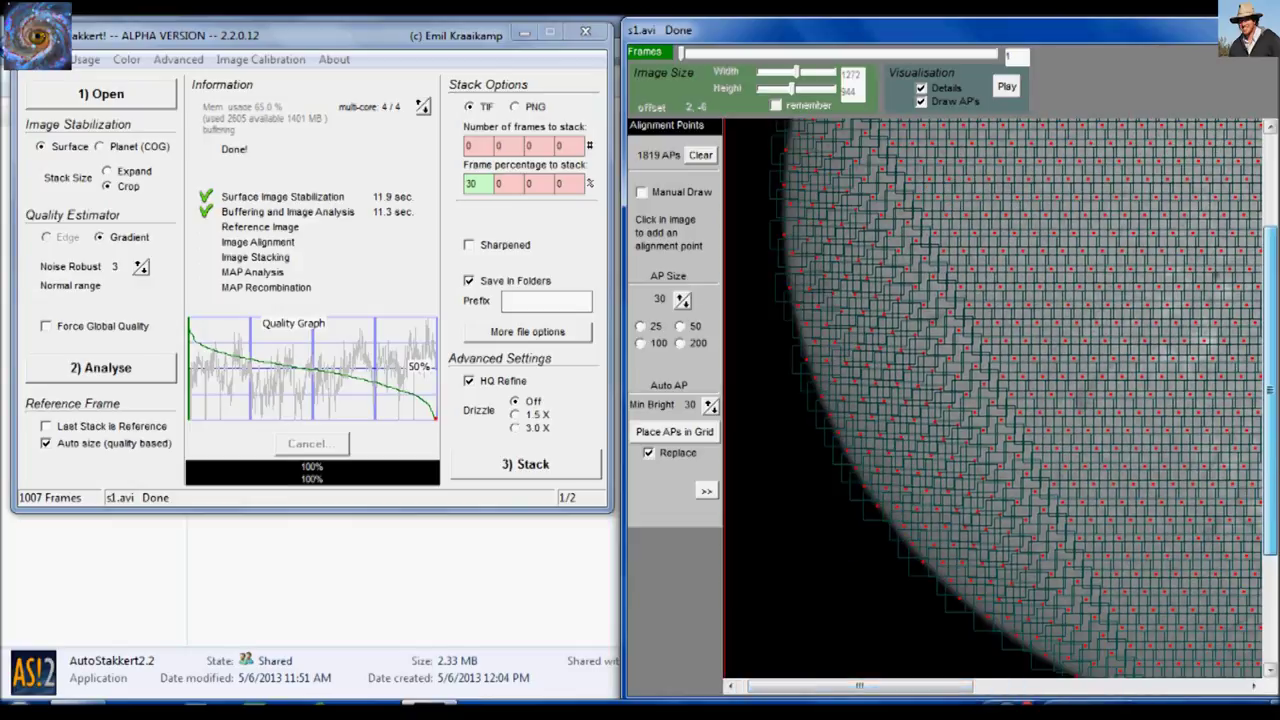
pyautogui.click(682, 302)
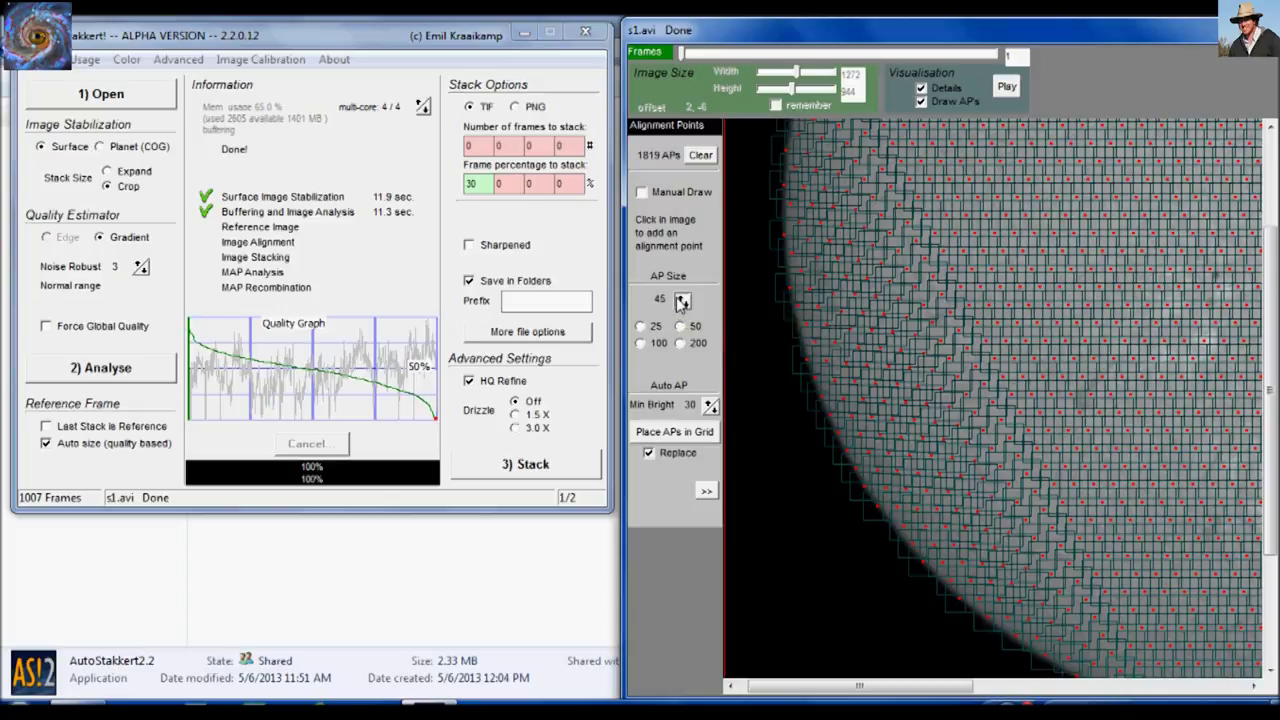
pyautogui.click(682, 302)
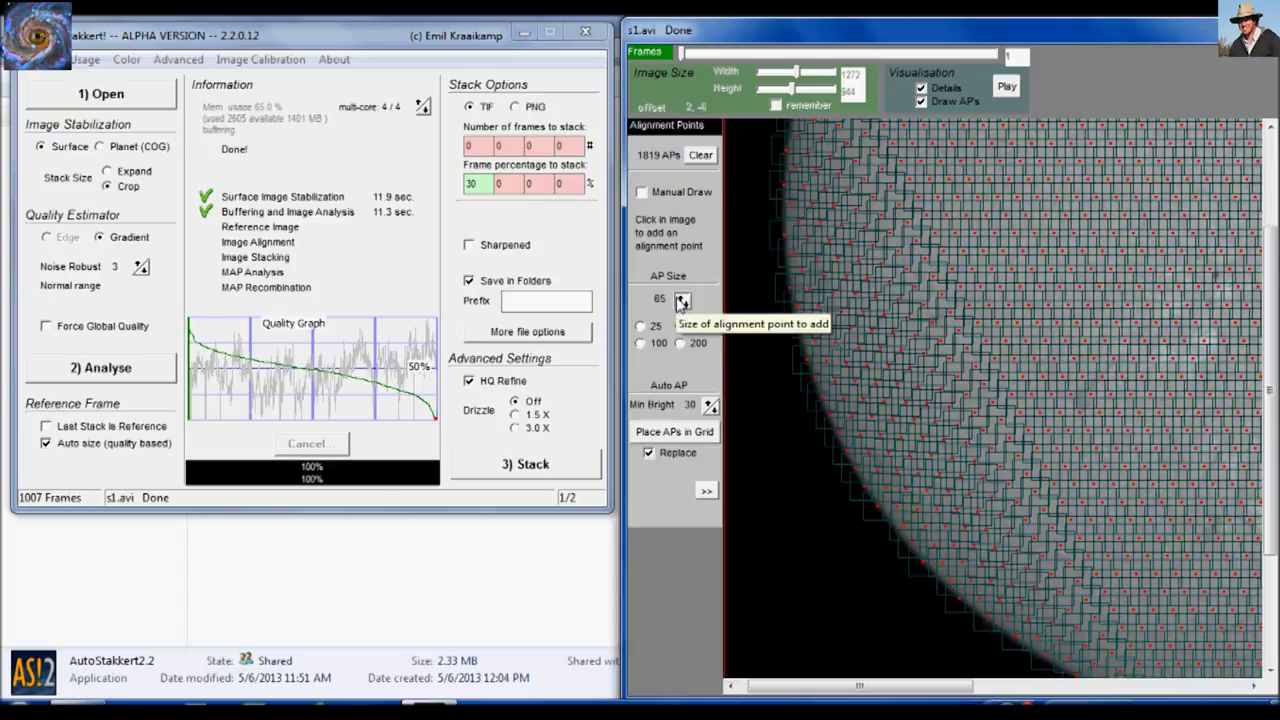
pyautogui.click(674, 431)
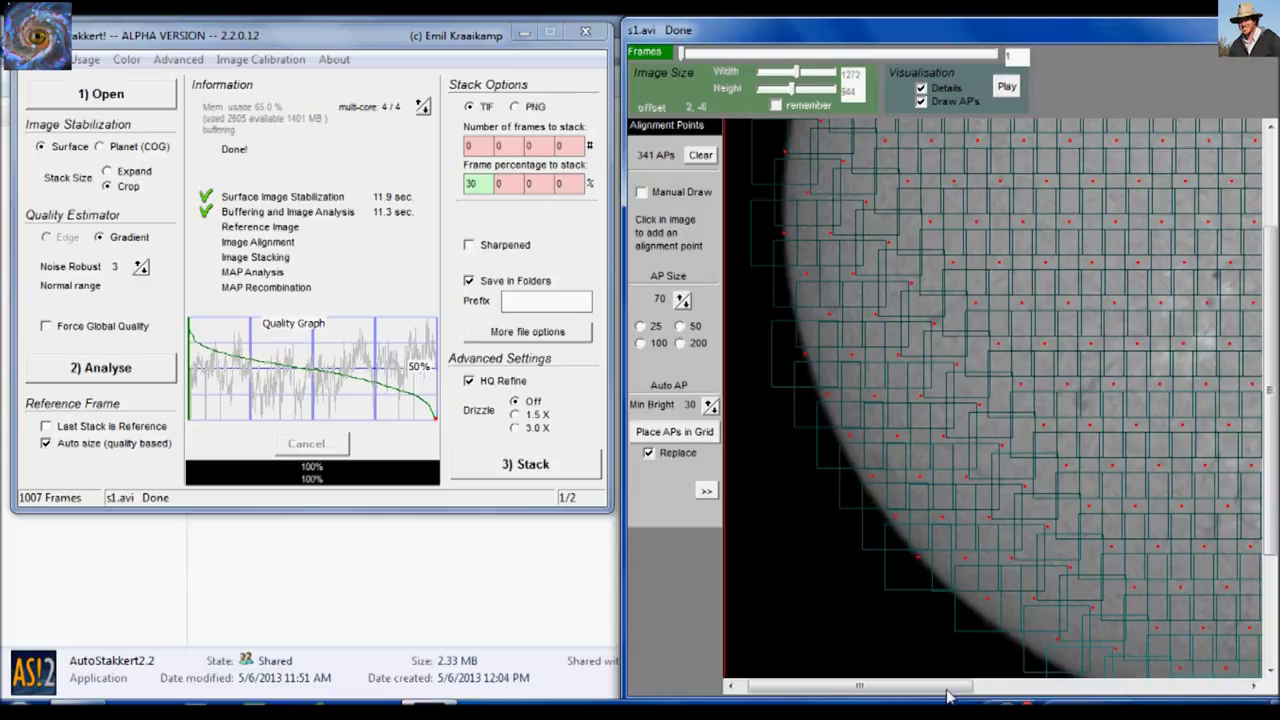
# Reset AP Size to 30 and regrid, giving 1819 alignment points.
pyautogui.moveTo(948, 690); pyautogui.dragTo(1087, 698)
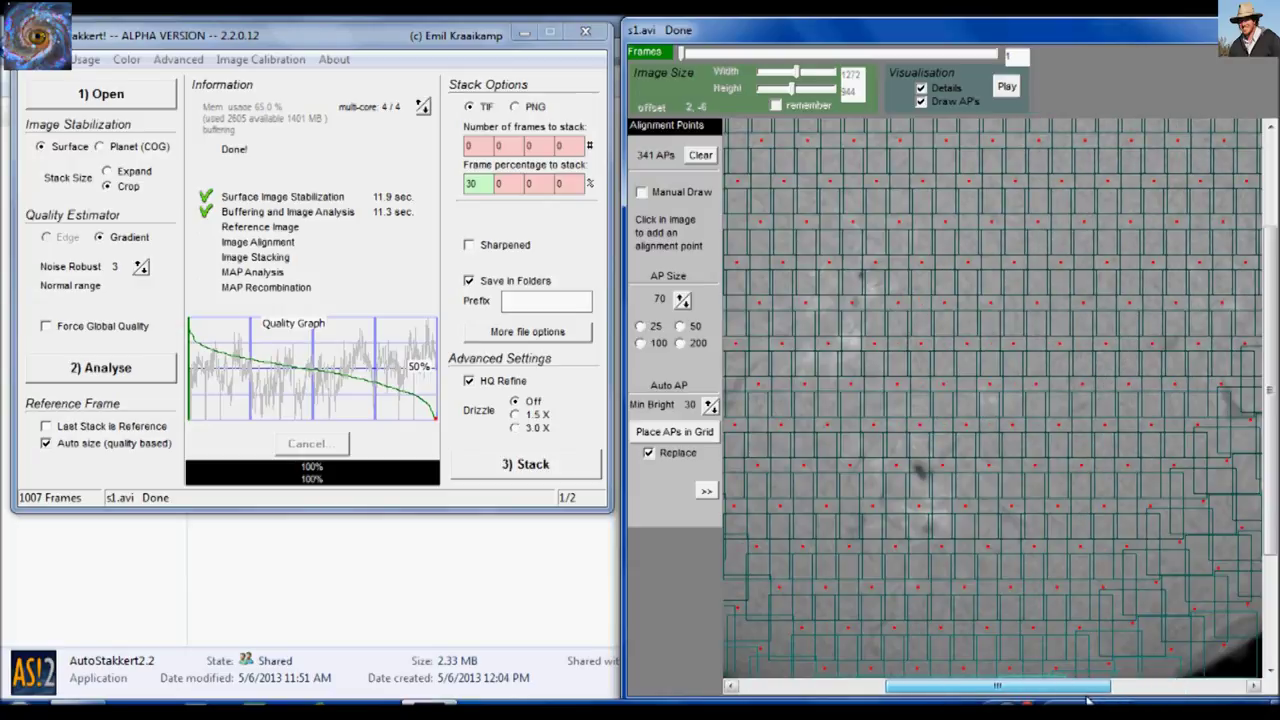
pyautogui.moveTo(1270, 390); pyautogui.dragTo(1270, 465)
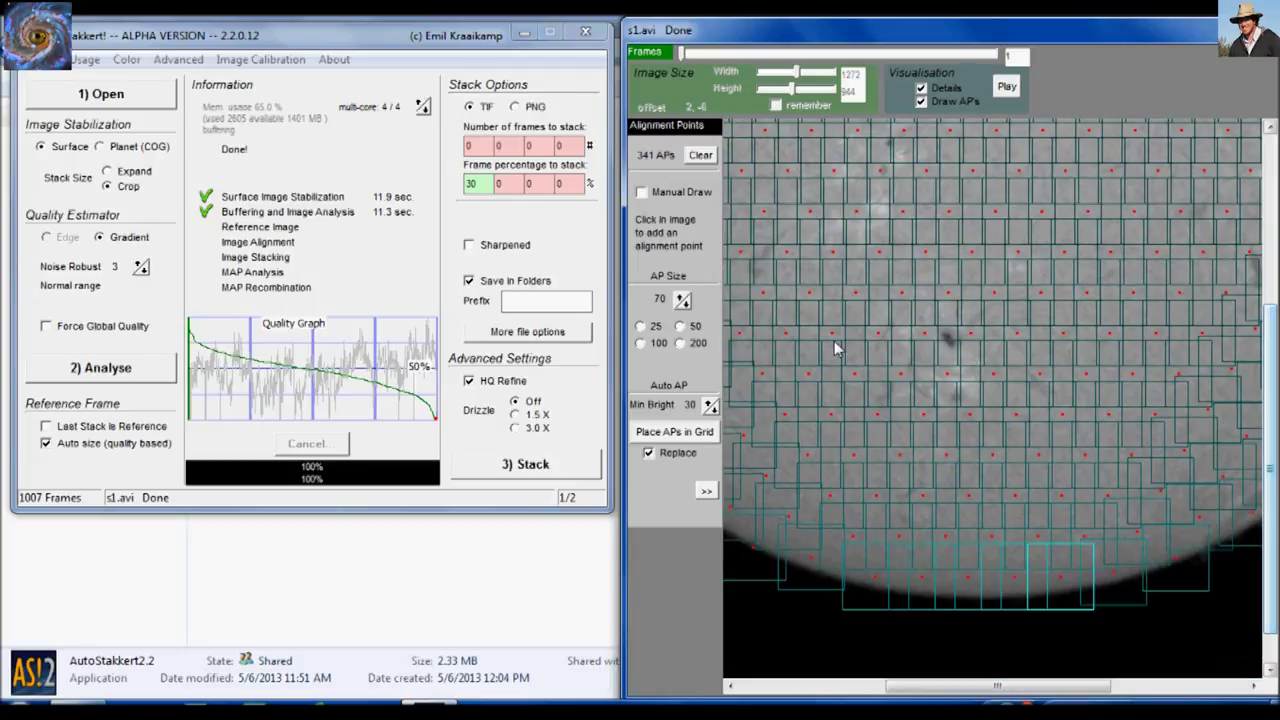
pyautogui.click(682, 299)
pyautogui.click(682, 299)
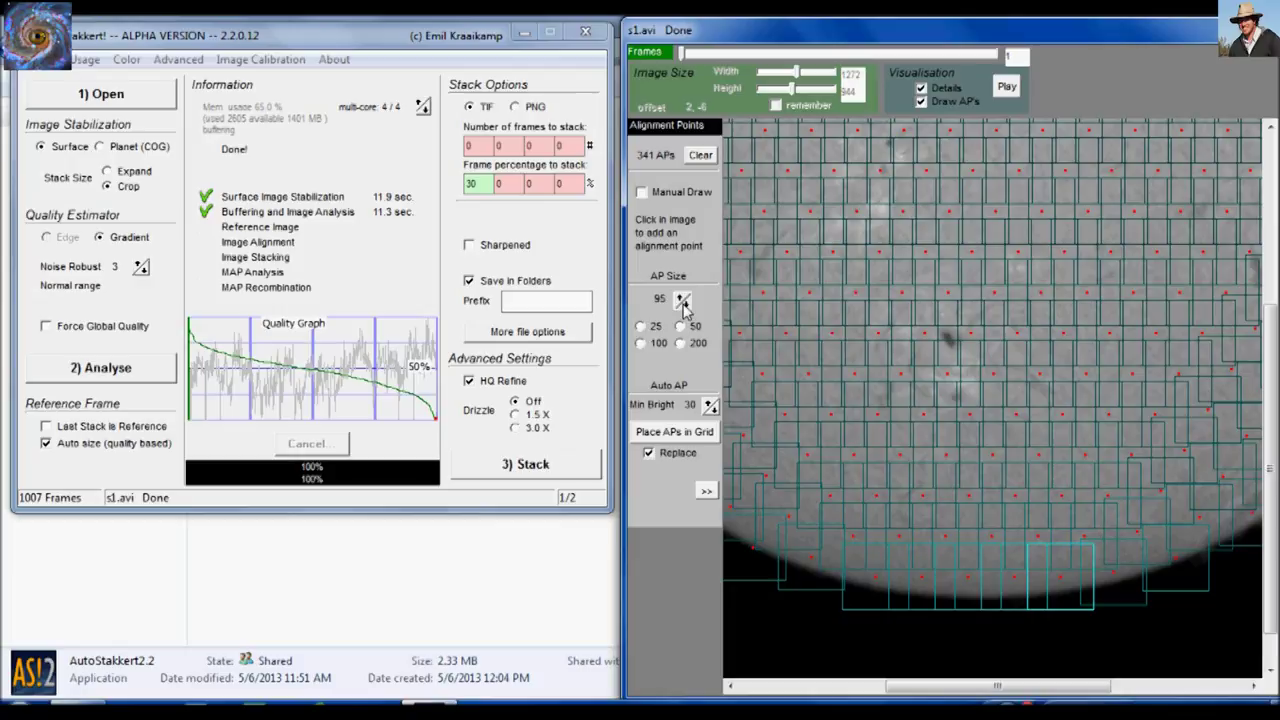
pyautogui.click(683, 303)
pyautogui.click(683, 303)
pyautogui.click(683, 303)
pyautogui.click(683, 303)
pyautogui.click(674, 431)
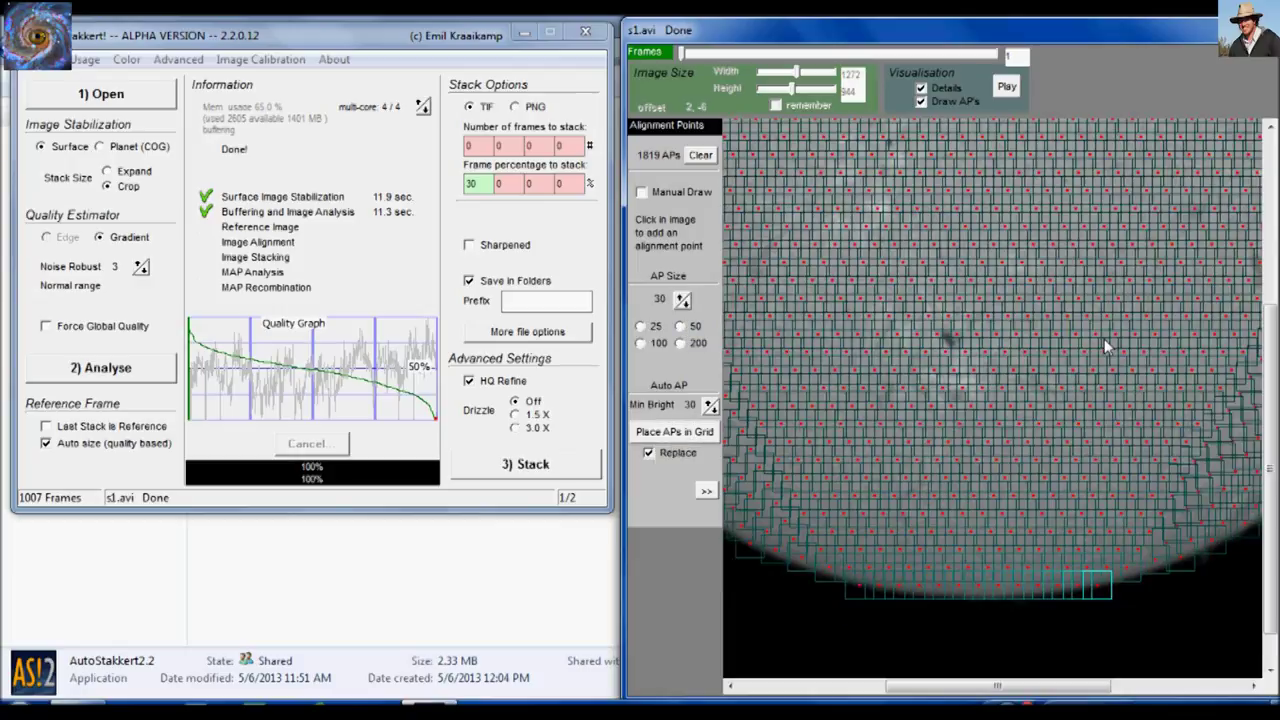
pyautogui.moveTo(681, 43); pyautogui.dragTo(687, 41)
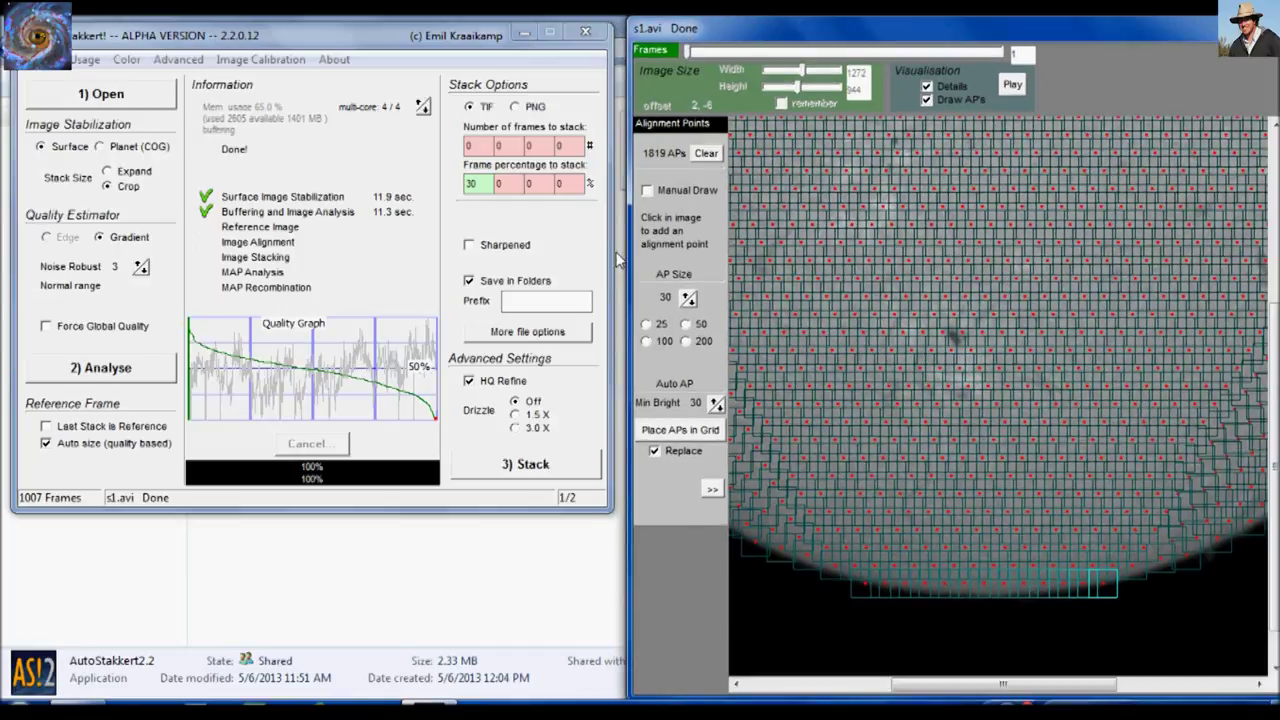
pyautogui.moveTo(455, 42); pyautogui.dragTo(468, 36)
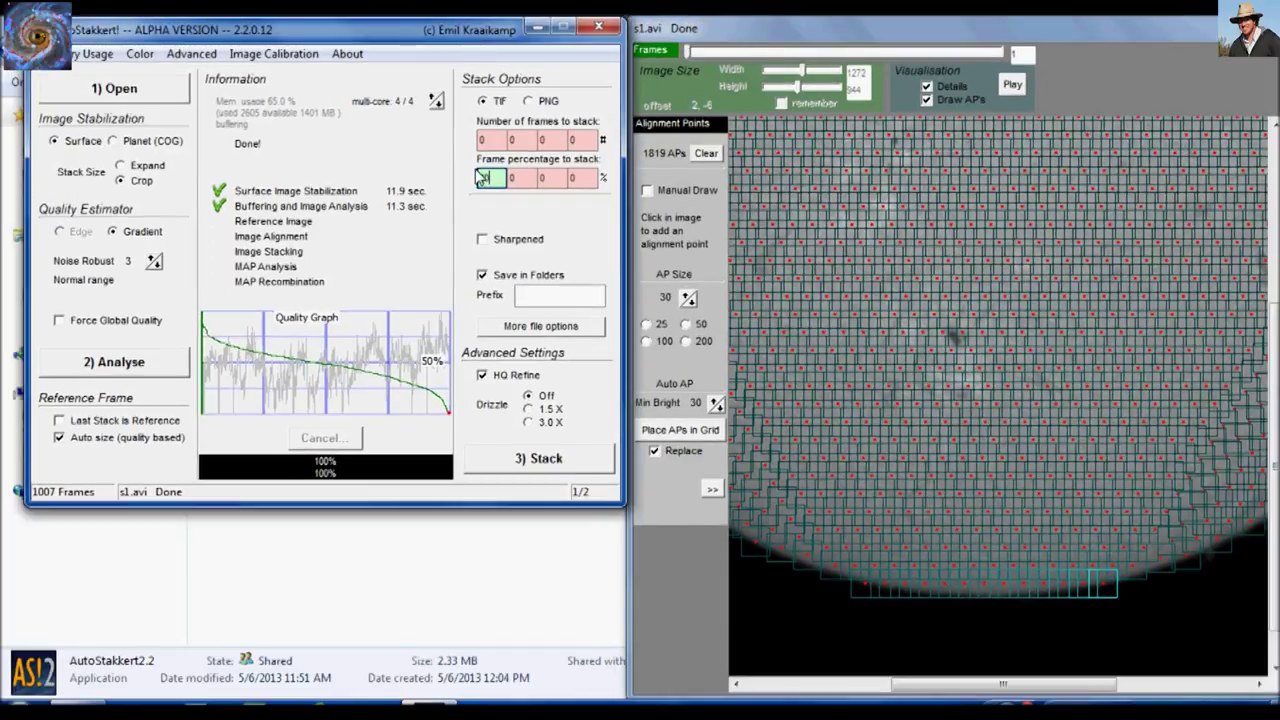
# Stack both s1 and s2 recordings until the status reads Done 2/2.
pyautogui.click(538, 460)
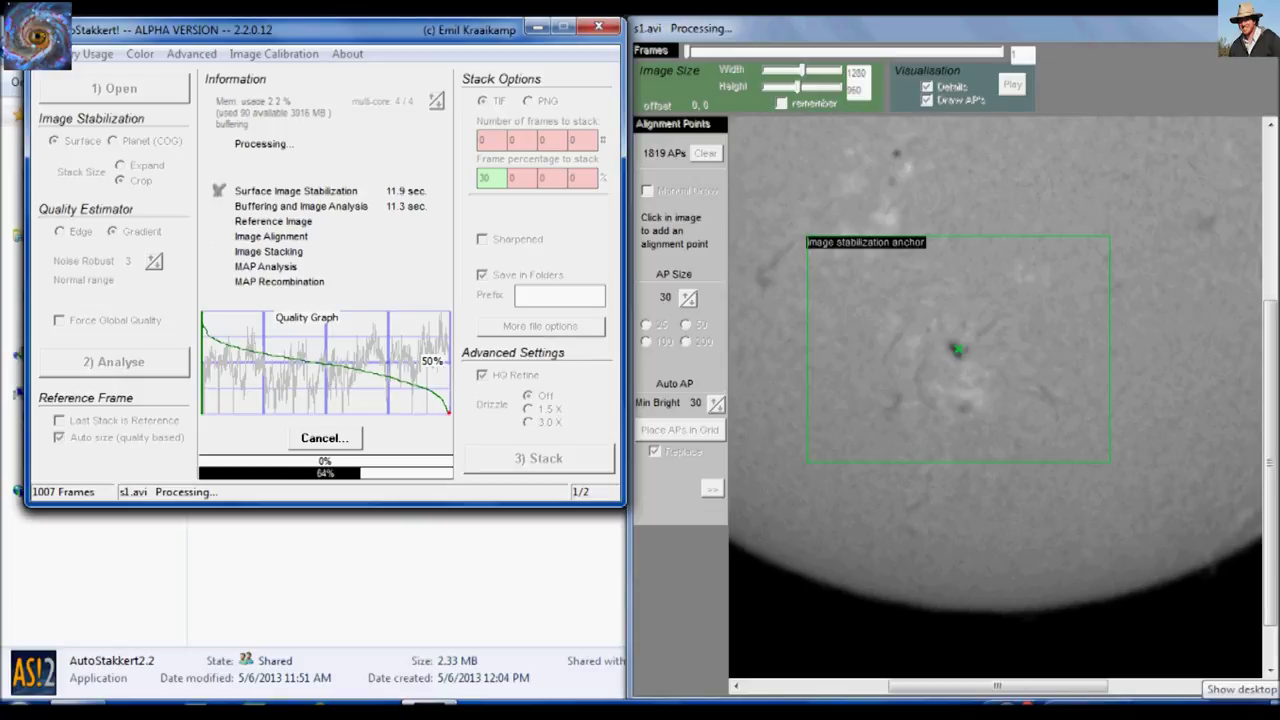
pyautogui.moveTo(1270, 708)
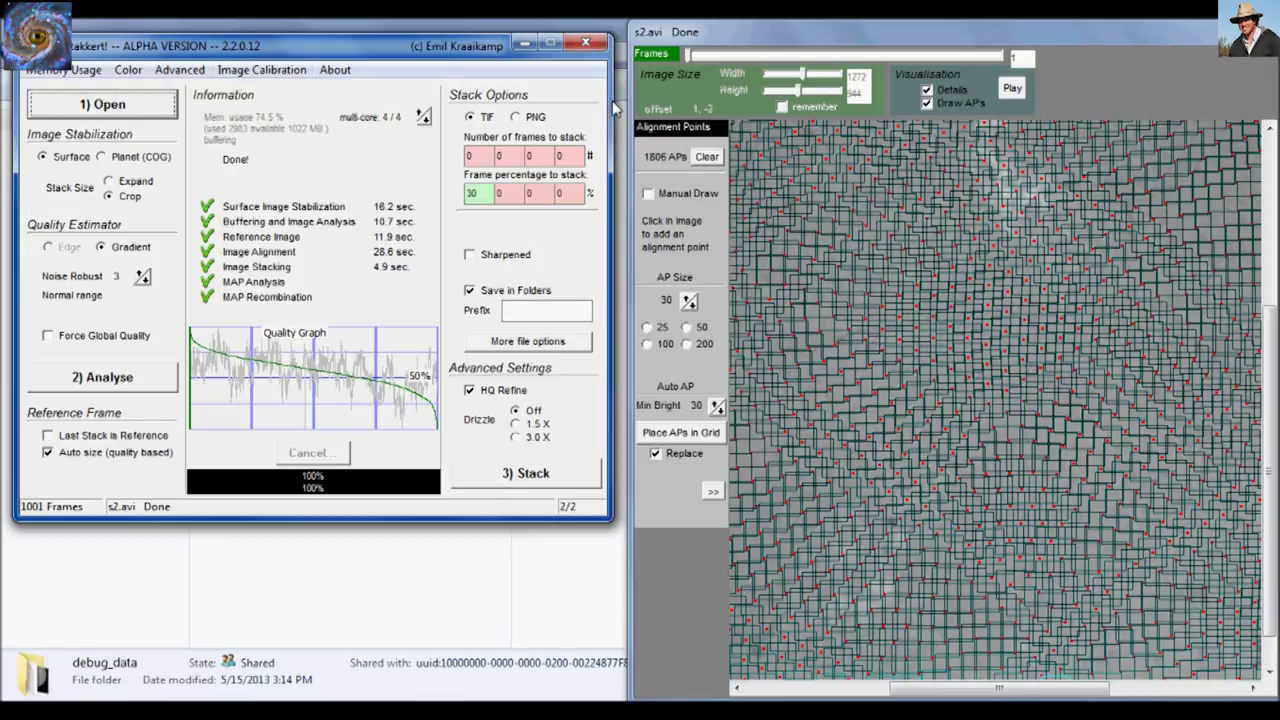
pyautogui.moveTo(733, 44); pyautogui.dragTo(724, 46)
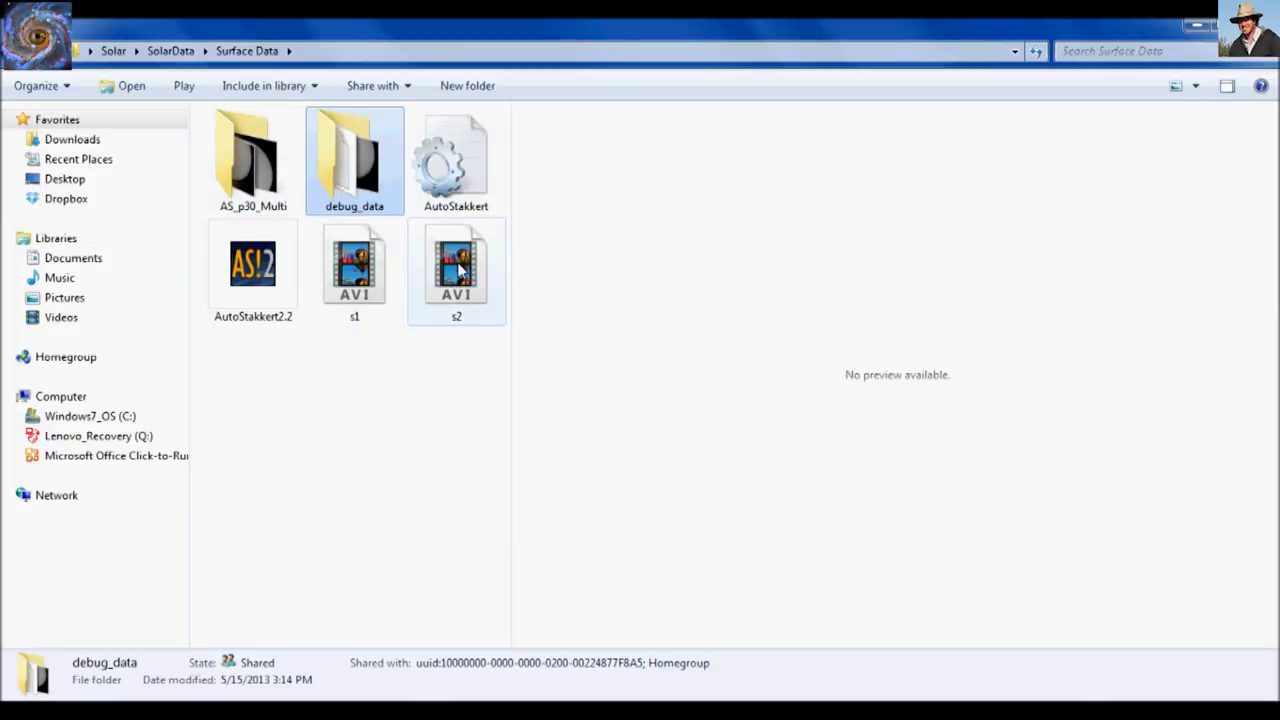
# Open AS_p30_Multi and preview the stacked s2_g3_ap1806 and s1_g3_ap1819 images.
pyautogui.click(362, 272)
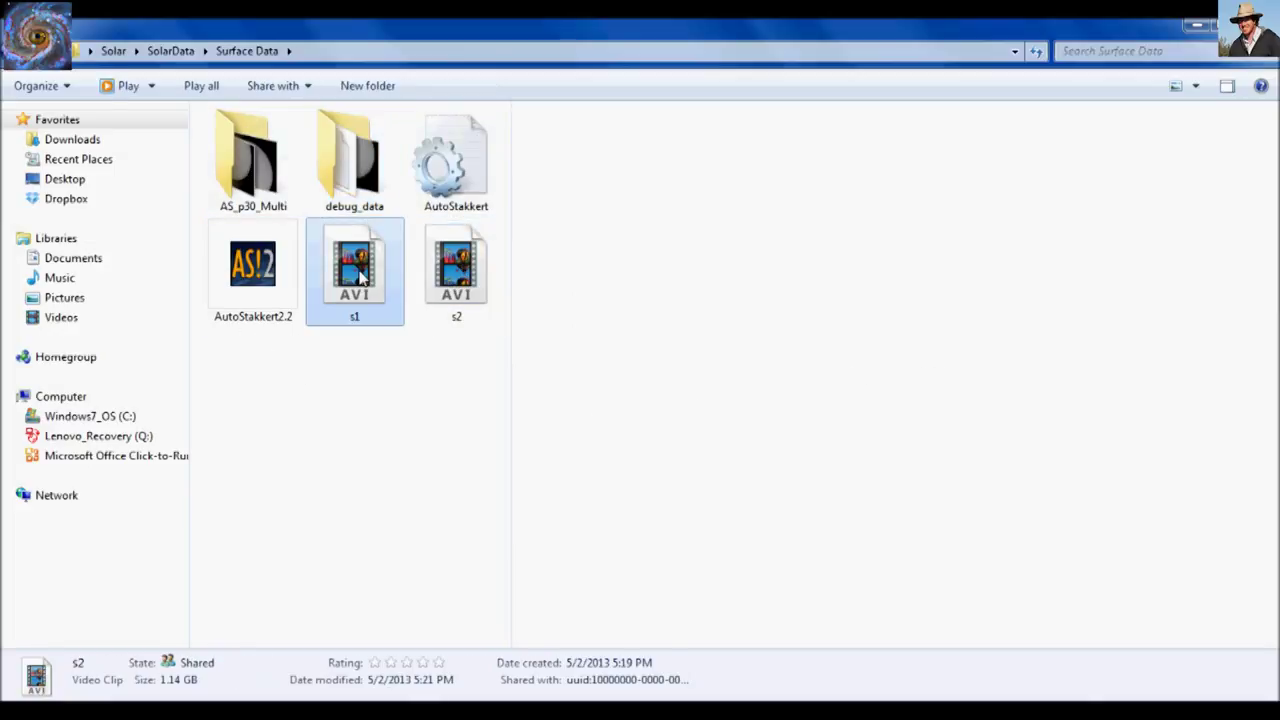
pyautogui.press('Right')
pyautogui.click(257, 205)
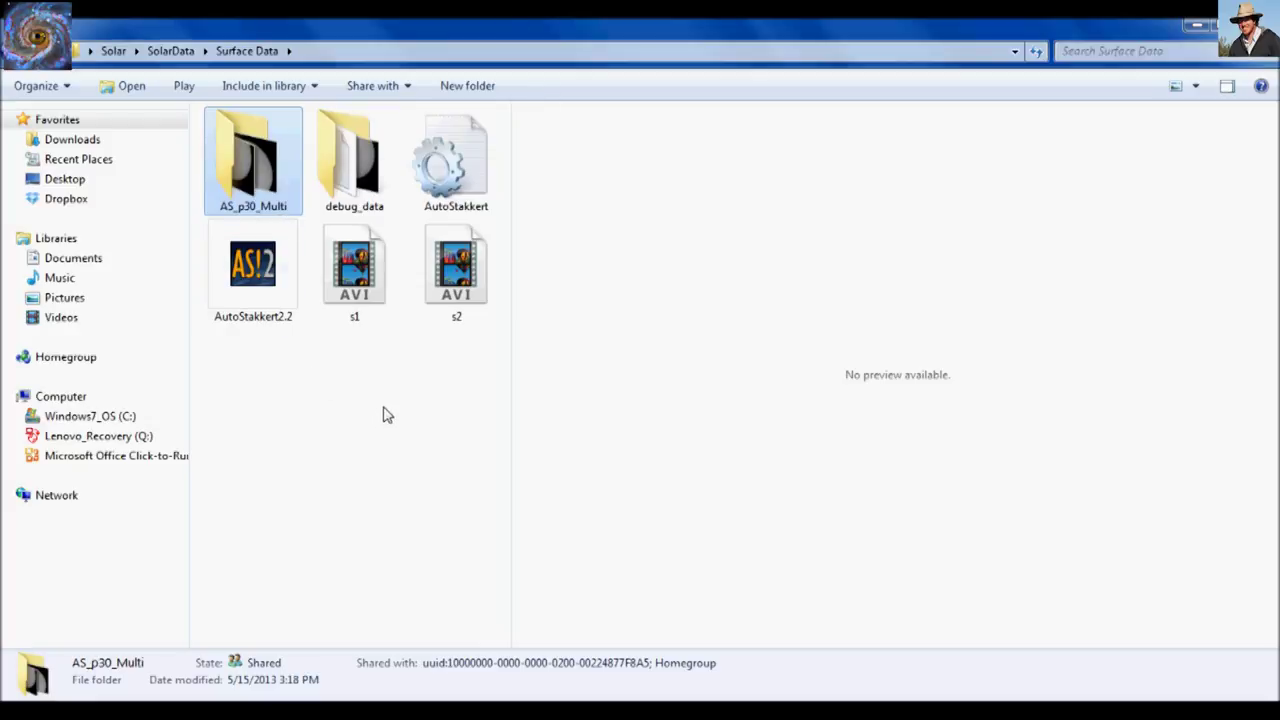
pyautogui.doubleClick(266, 190)
pyautogui.click(340, 196)
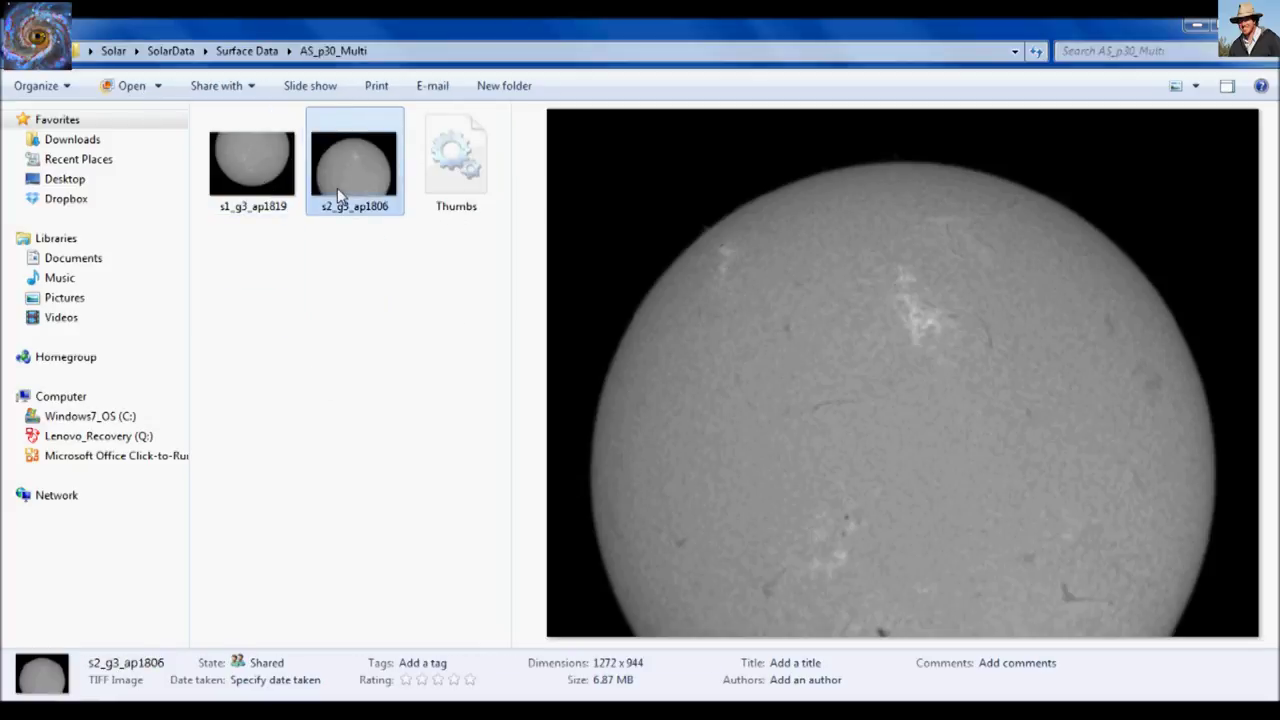
pyautogui.click(282, 186)
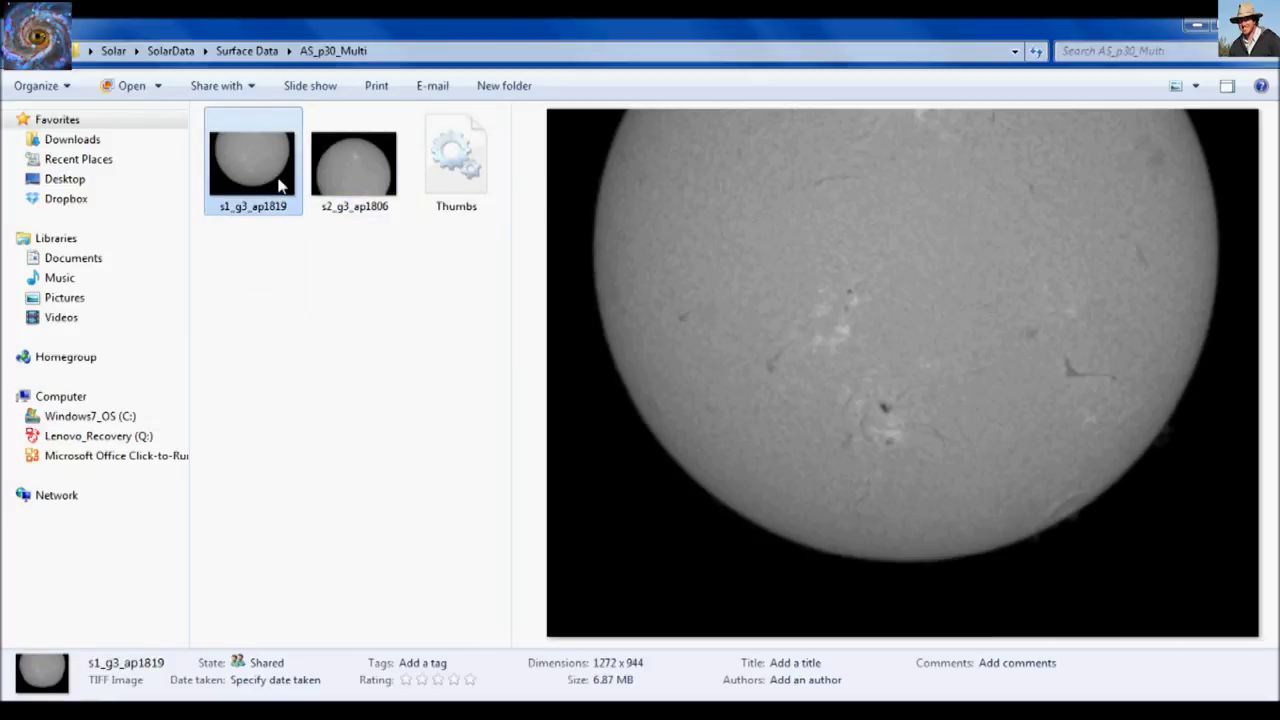
pyautogui.click(345, 180)
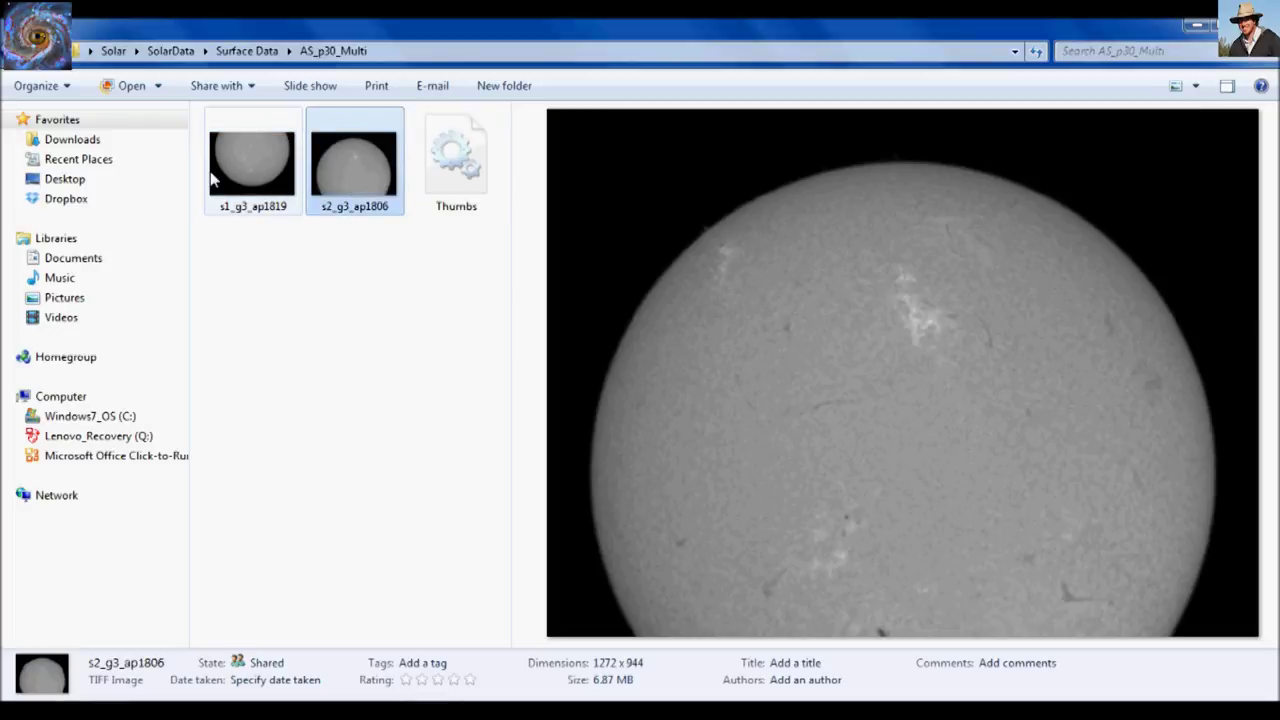
# Preview the lastReferenceFrame image in debug_data, then return to Surface Data.
pyautogui.click(20, 50)
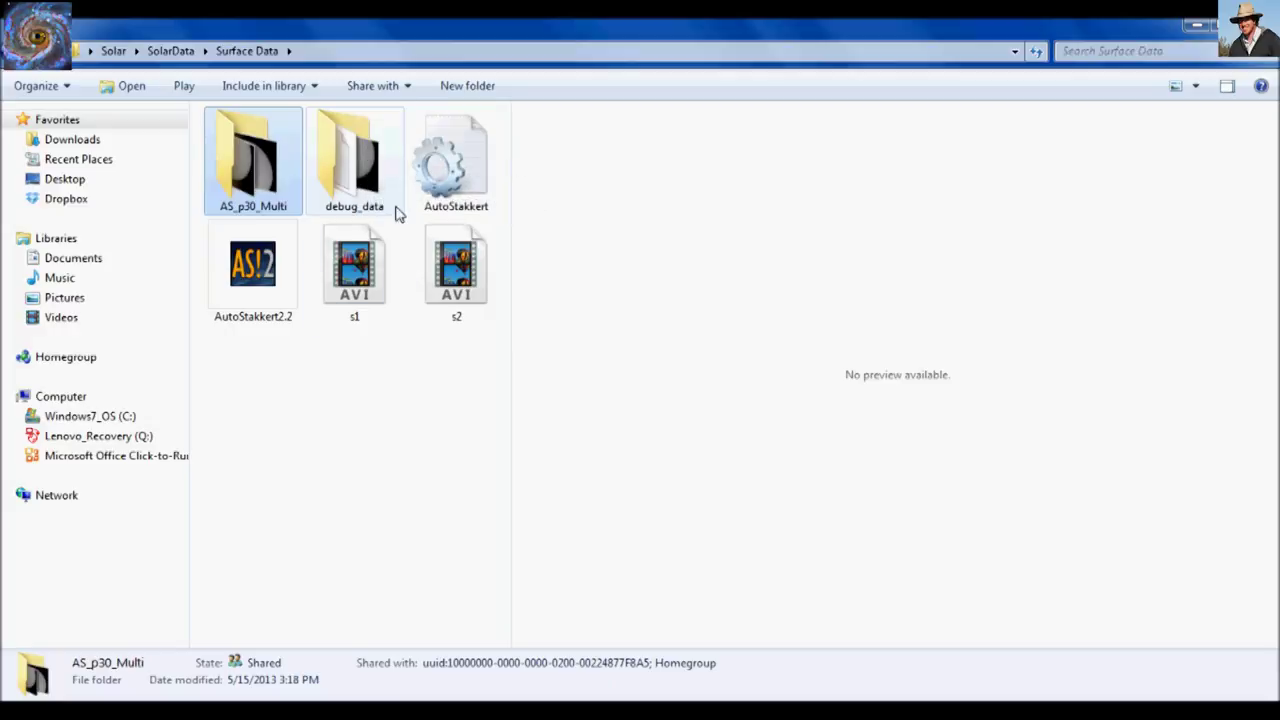
pyautogui.doubleClick(362, 158)
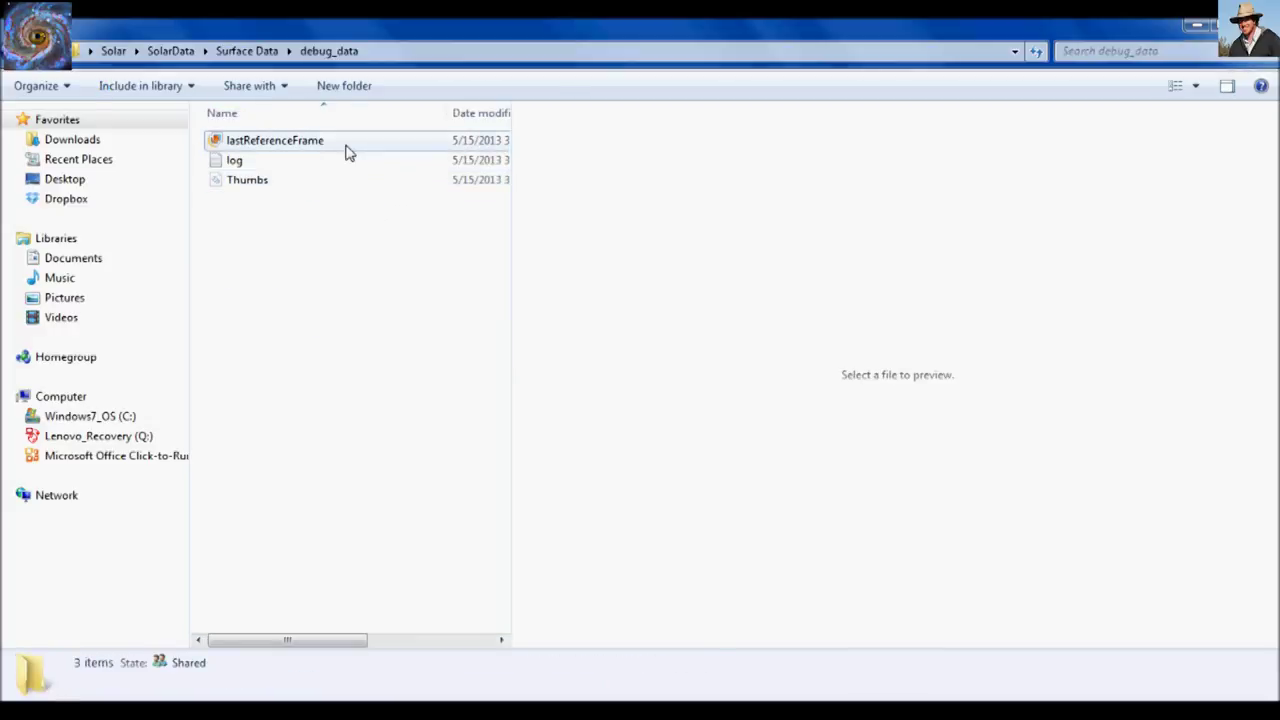
pyautogui.click(346, 150)
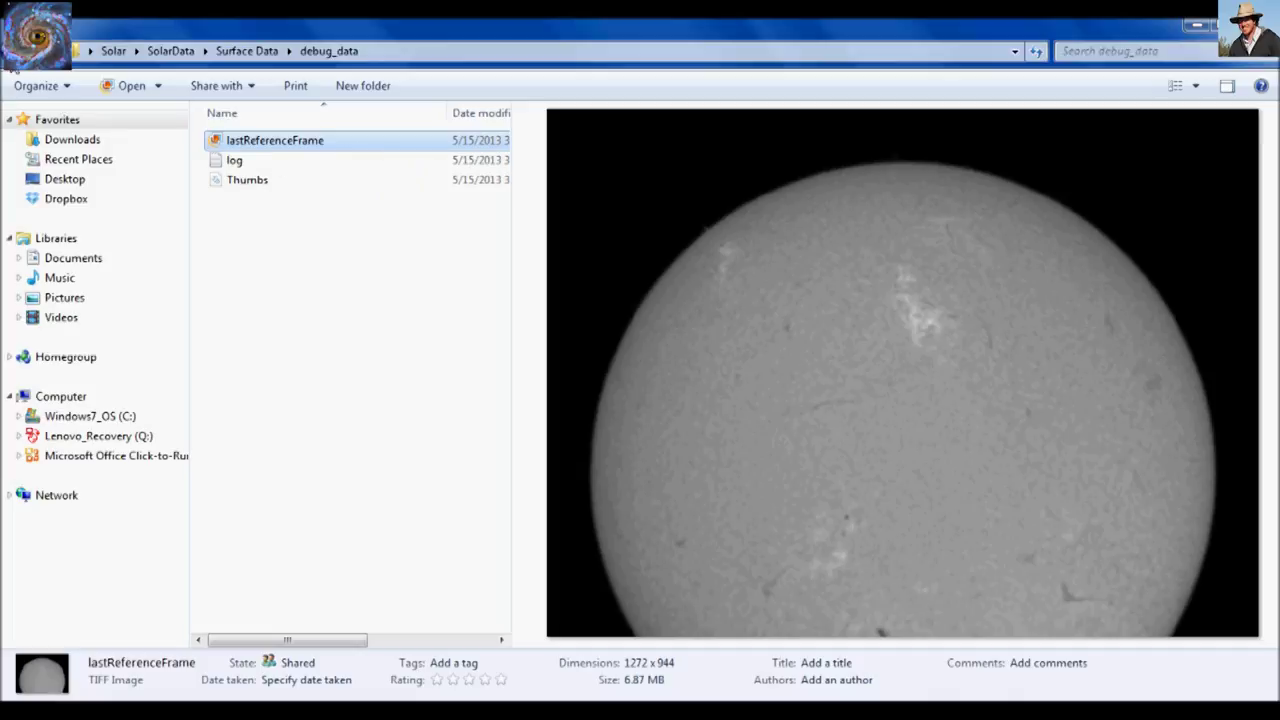
pyautogui.press('BackSpace')
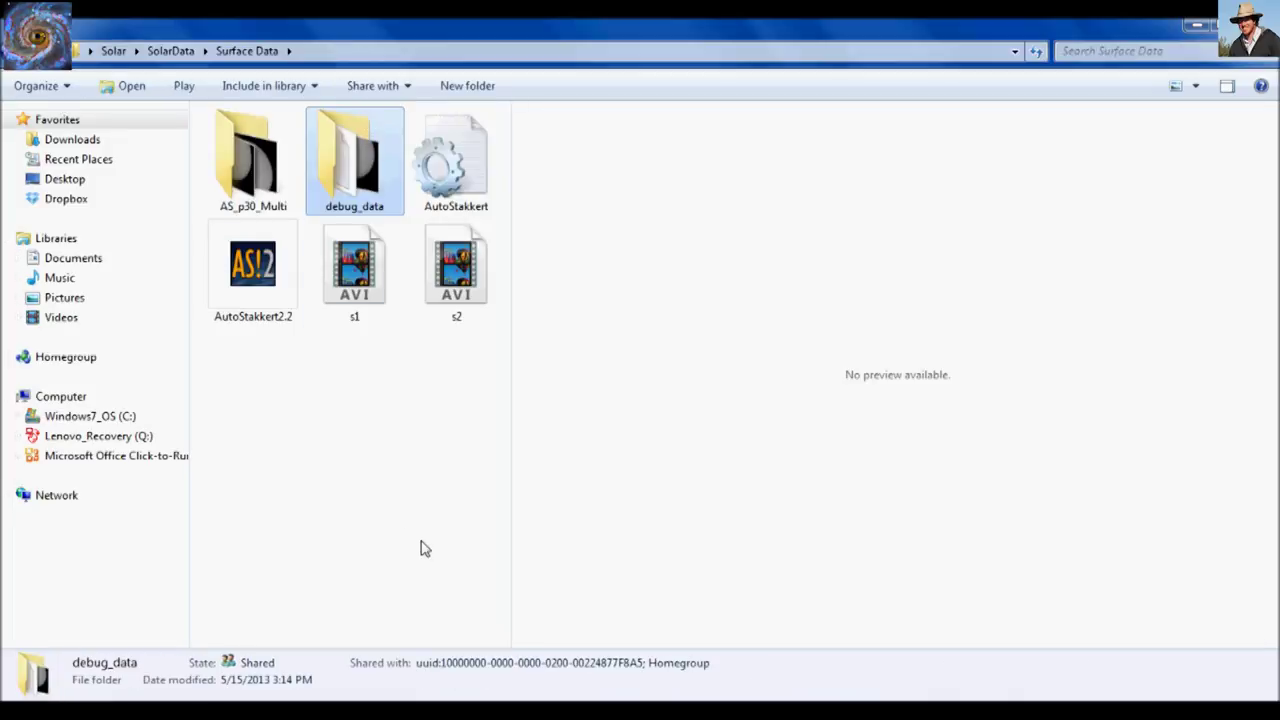
pyautogui.doubleClick(362, 150)
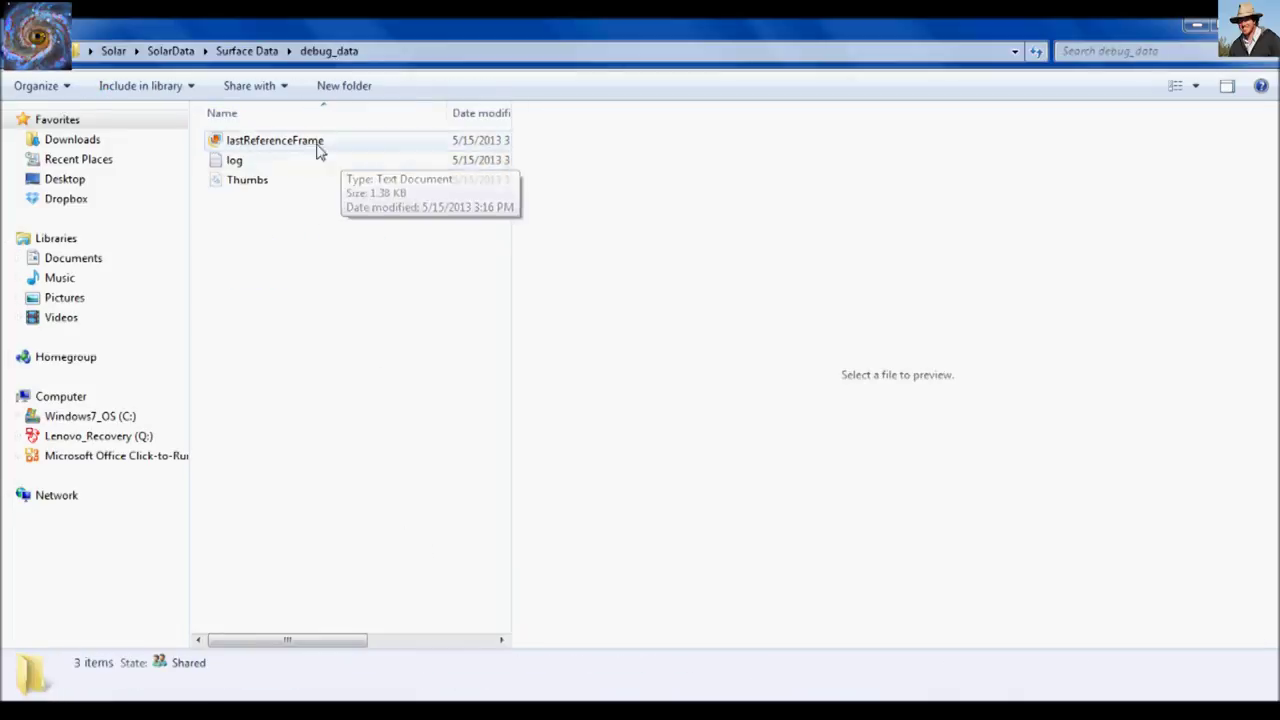
pyautogui.click(318, 148)
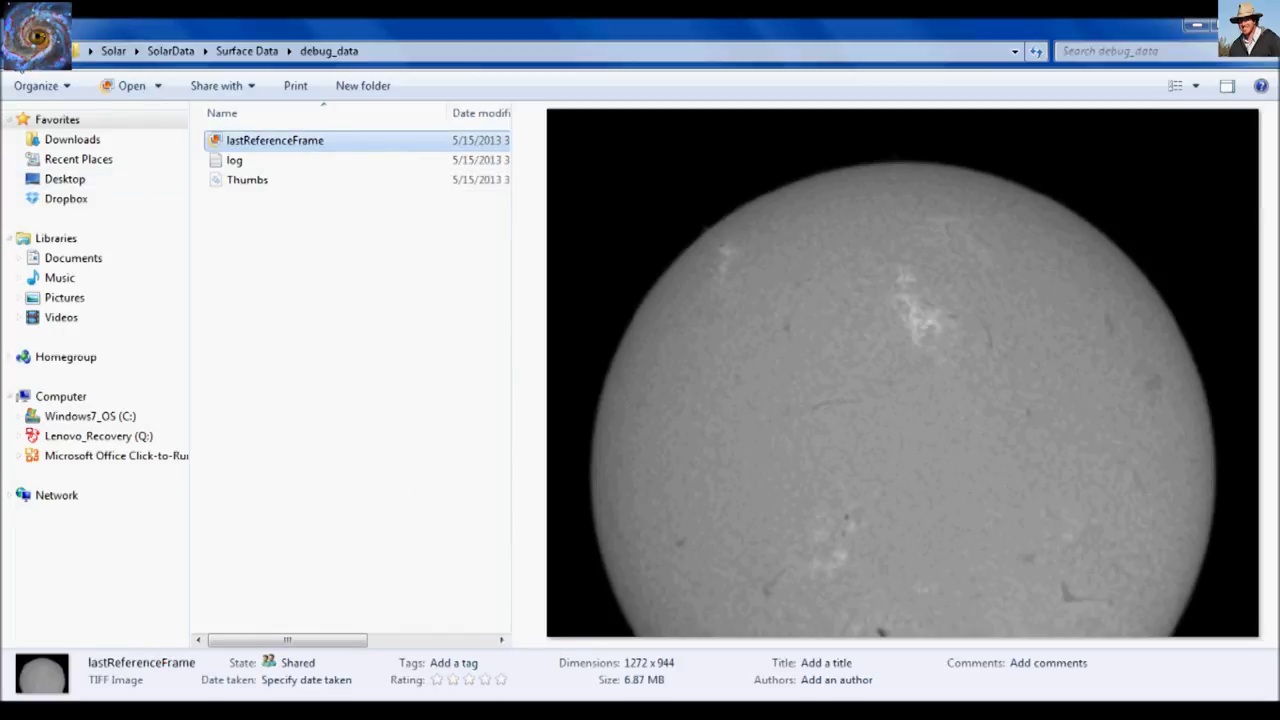
pyautogui.click(20, 52)
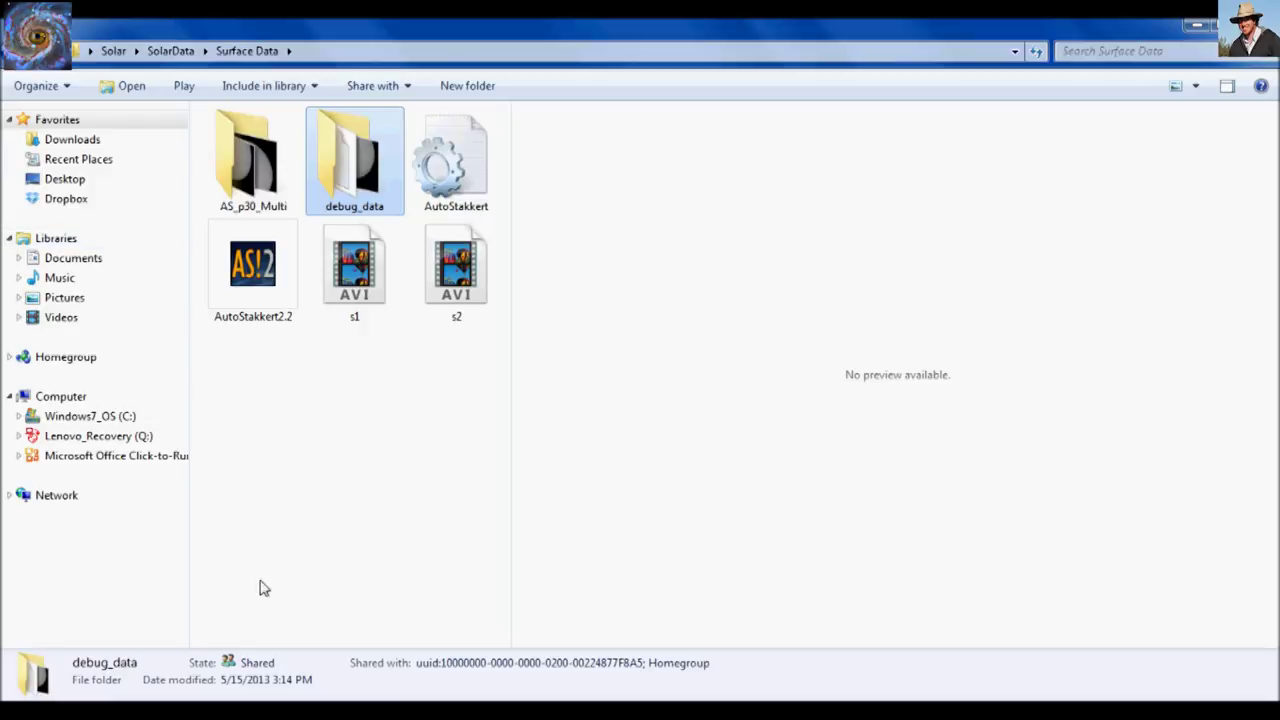
# Close AutoStakkert, recheck lastReferenceFrame, and preview s2_g3_ap1806 in AS_p30_Multi.
pyautogui.hotkey('alt', 'Tab')
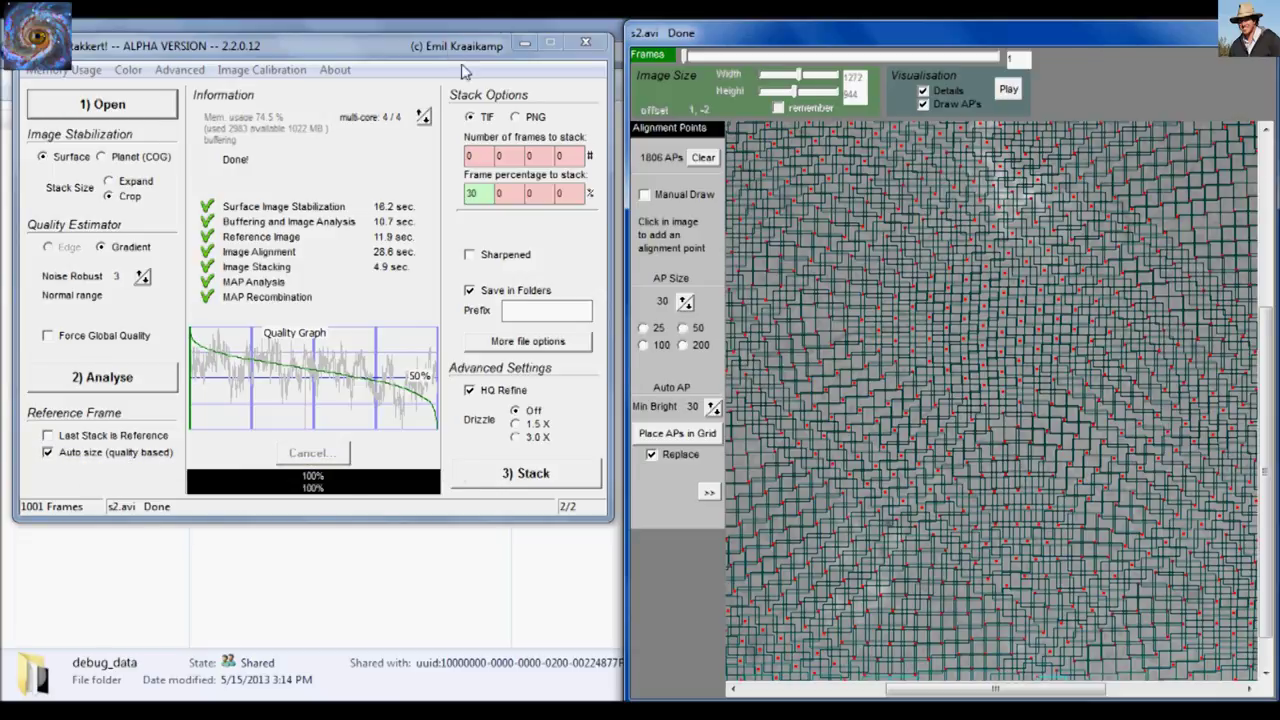
pyautogui.click(580, 44)
pyautogui.doubleClick(366, 180)
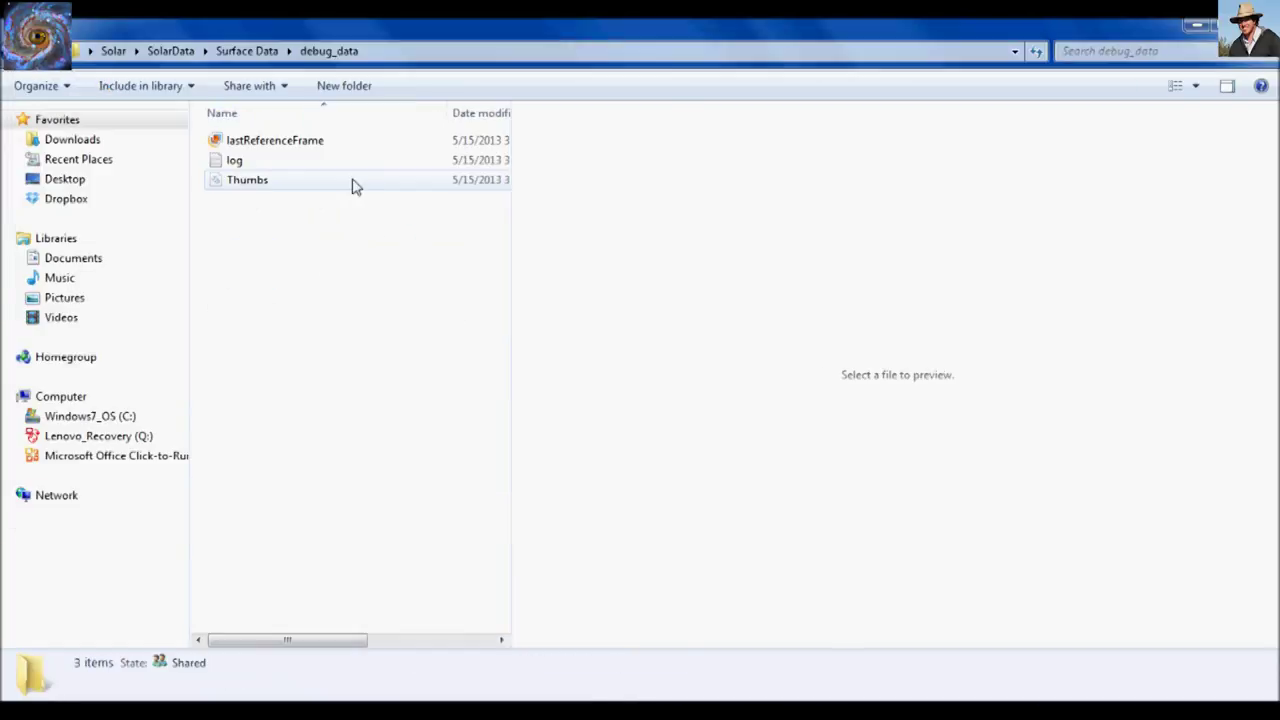
pyautogui.click(339, 150)
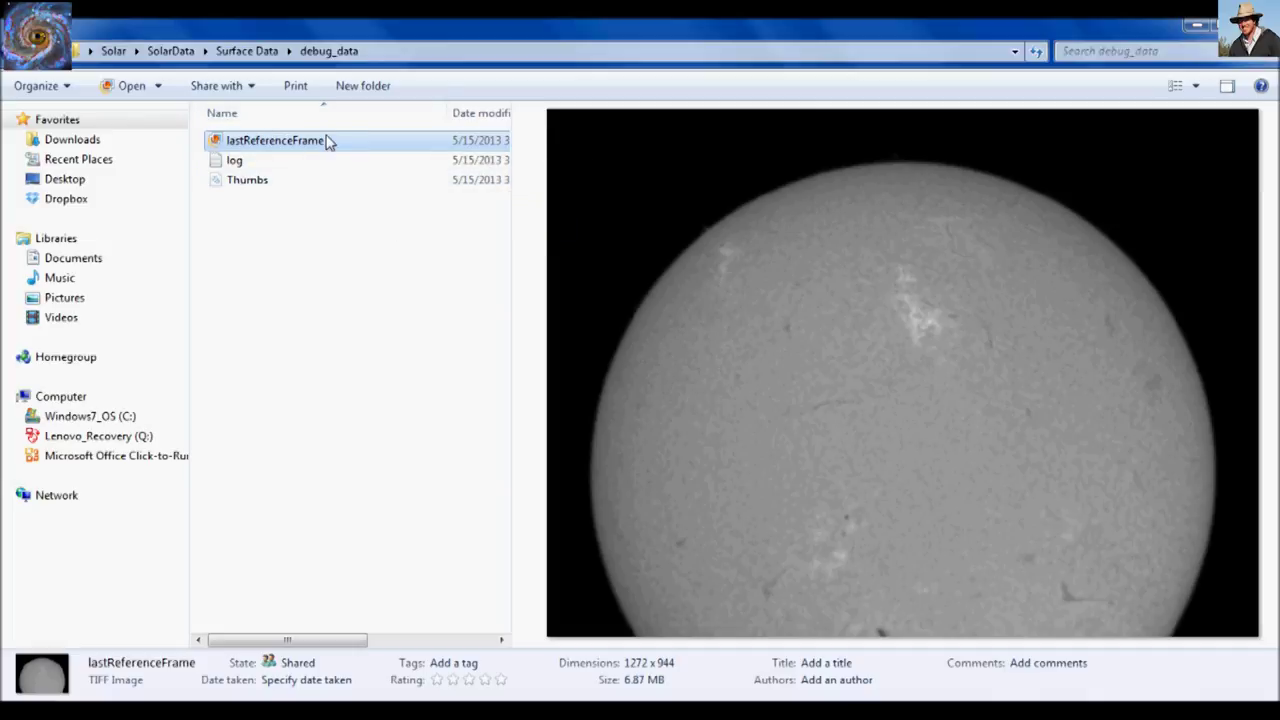
pyautogui.click(22, 50)
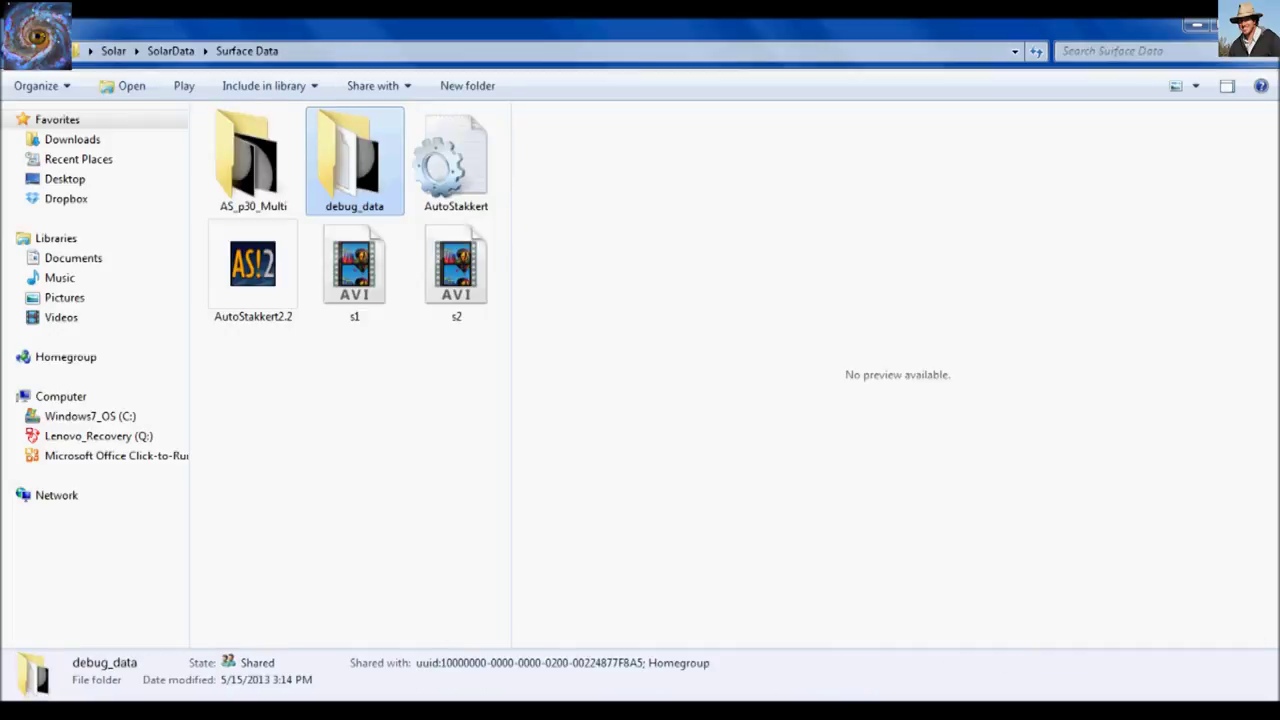
pyautogui.doubleClick(281, 166)
pyautogui.click(332, 164)
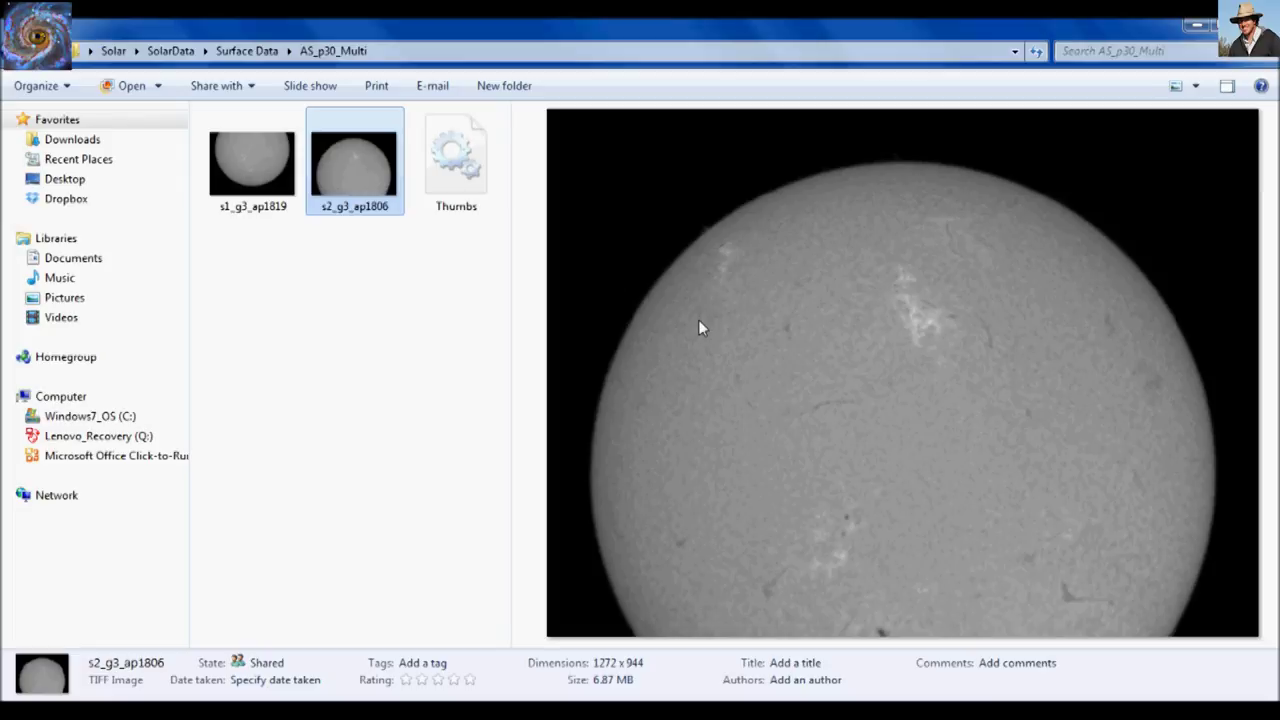
# Launch Photoshop CS5.1 and start Photomerge with Vignette Removal turned on.
pyautogui.press('super')
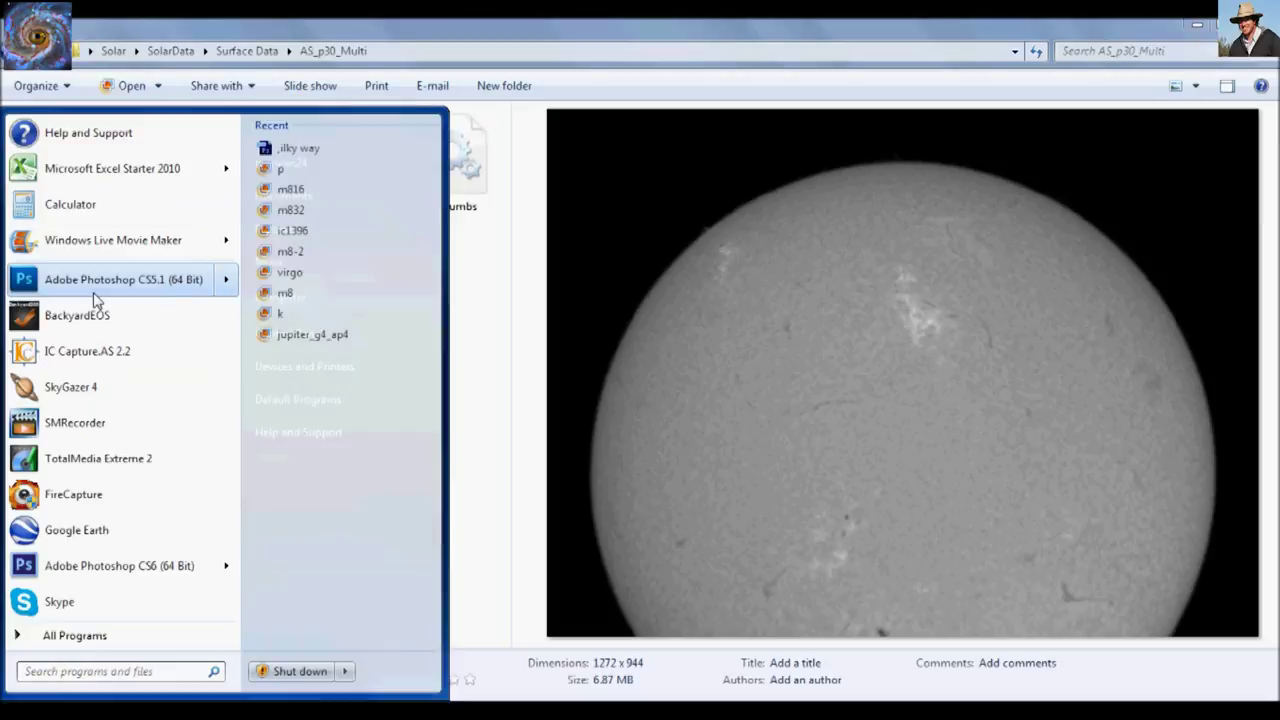
pyautogui.click(120, 284)
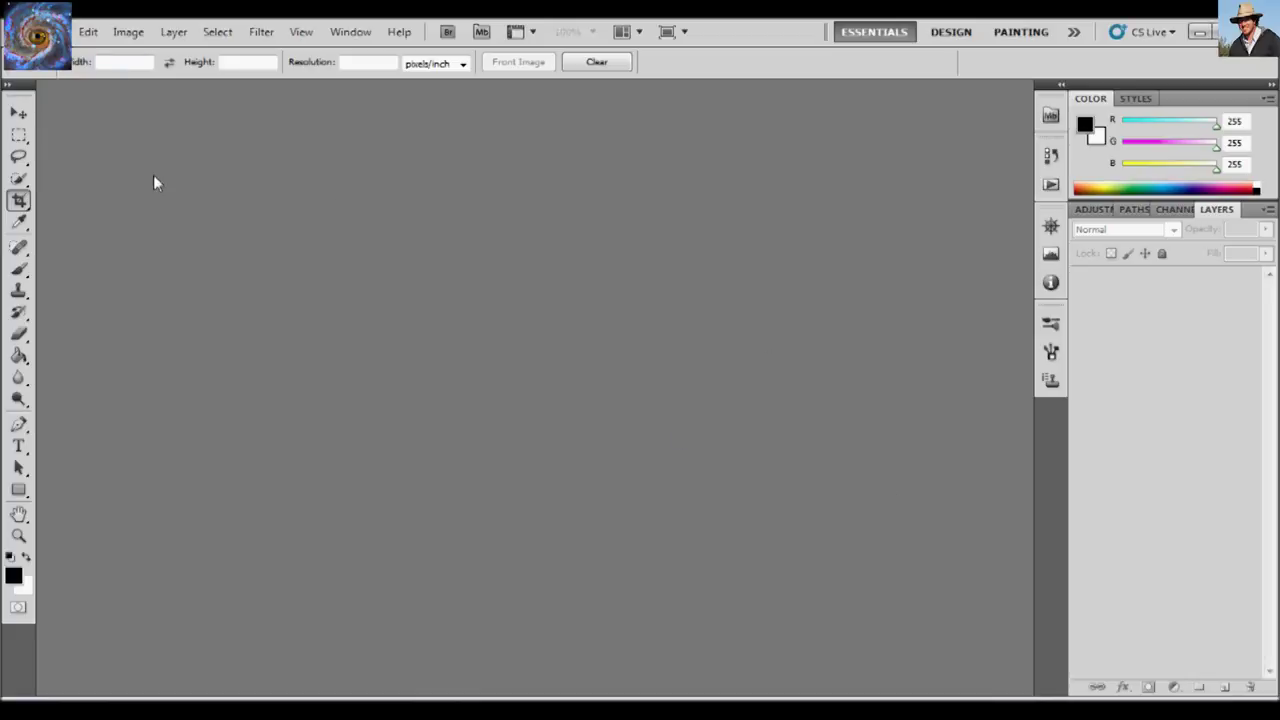
pyautogui.click(54, 31)
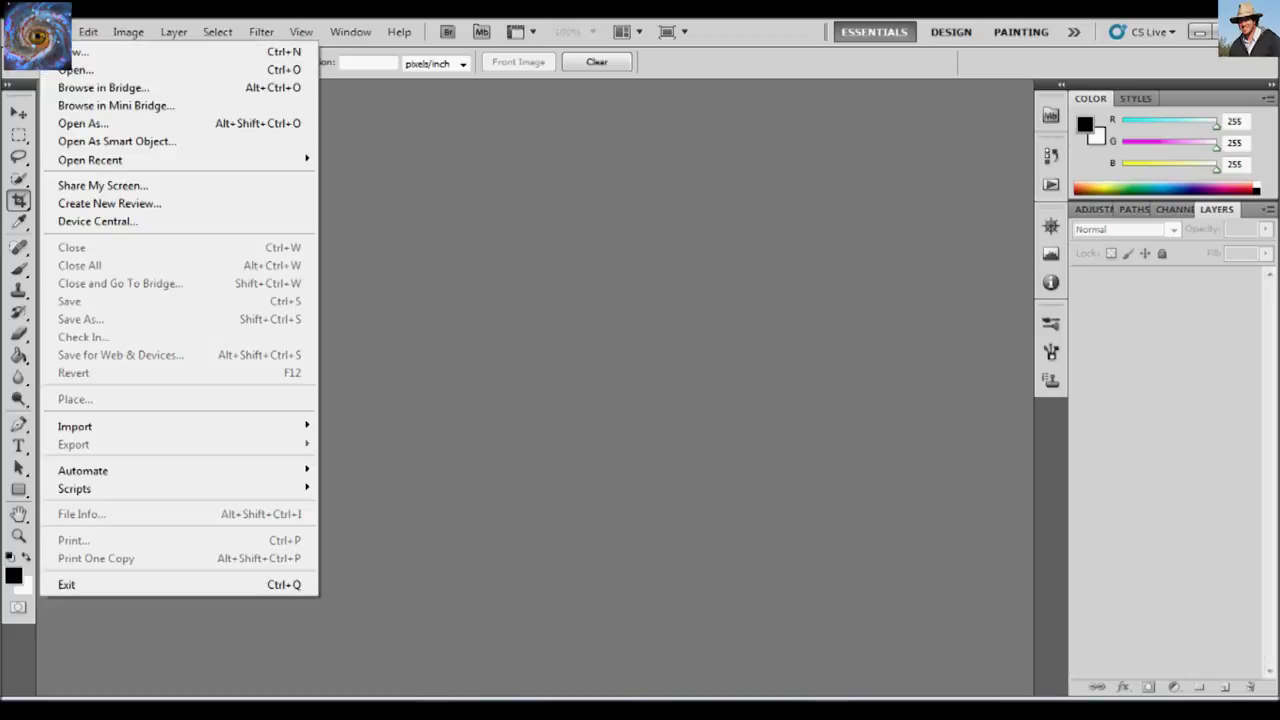
pyautogui.moveTo(150, 476)
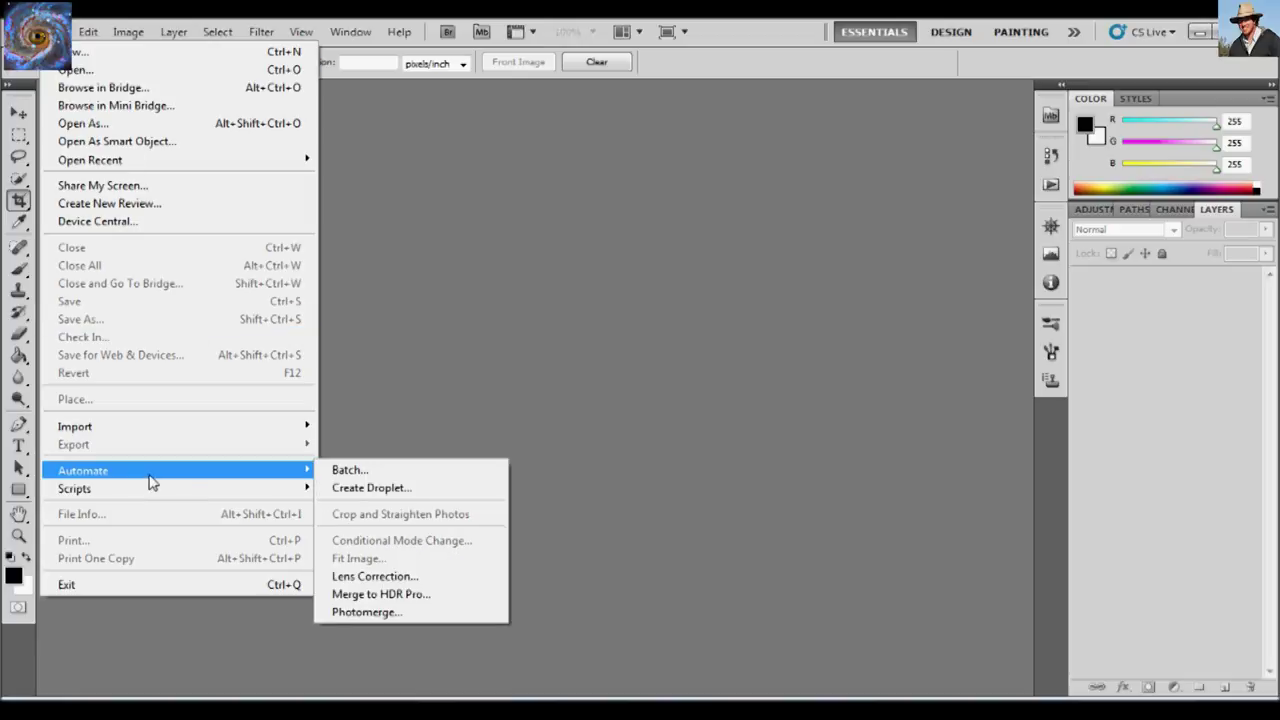
pyautogui.click(385, 612)
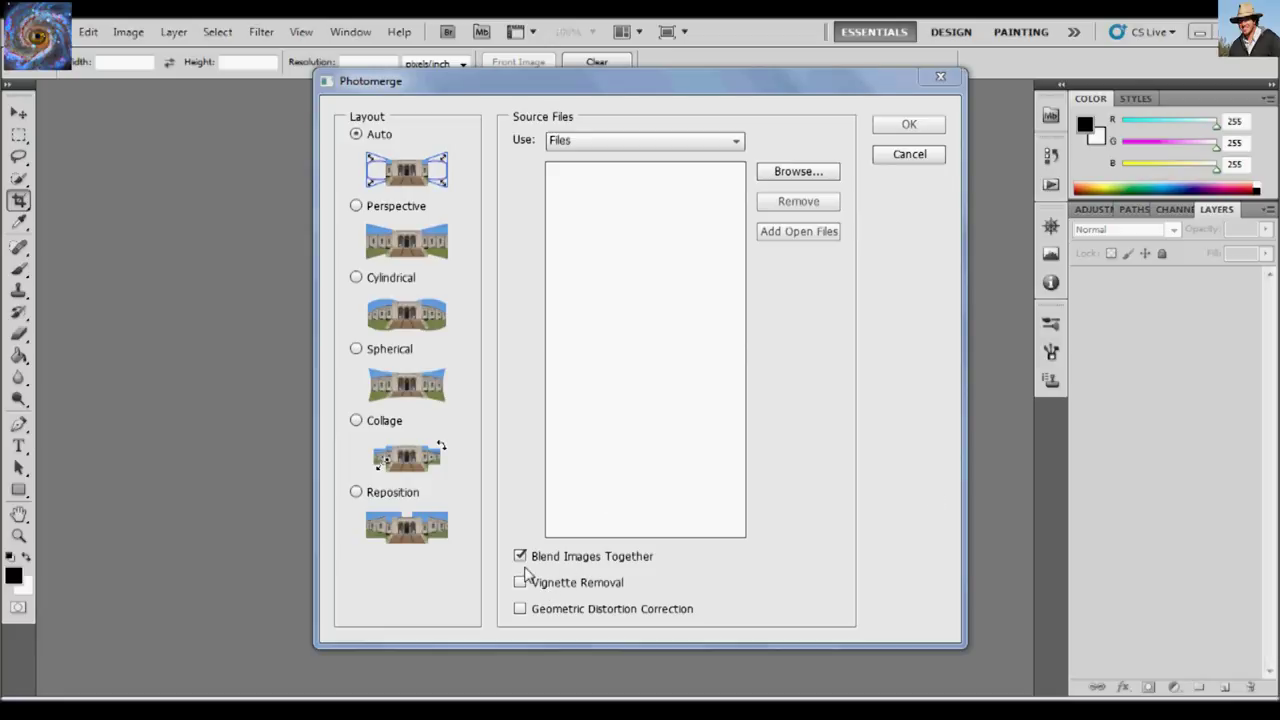
pyautogui.click(520, 582)
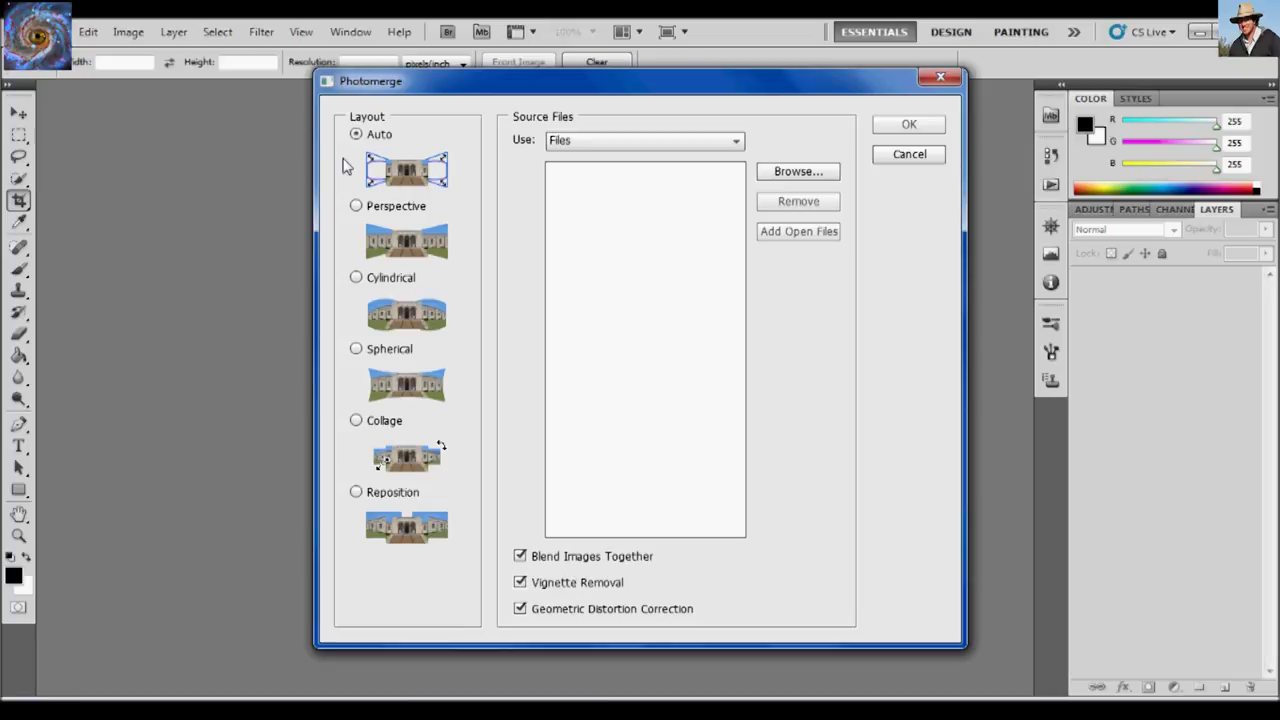
# Add s1_g3_ap1819.tif and s2_g3_ap1806.tif from AS_p30_Multi as sources and run the merge.
pyautogui.click(826, 176)
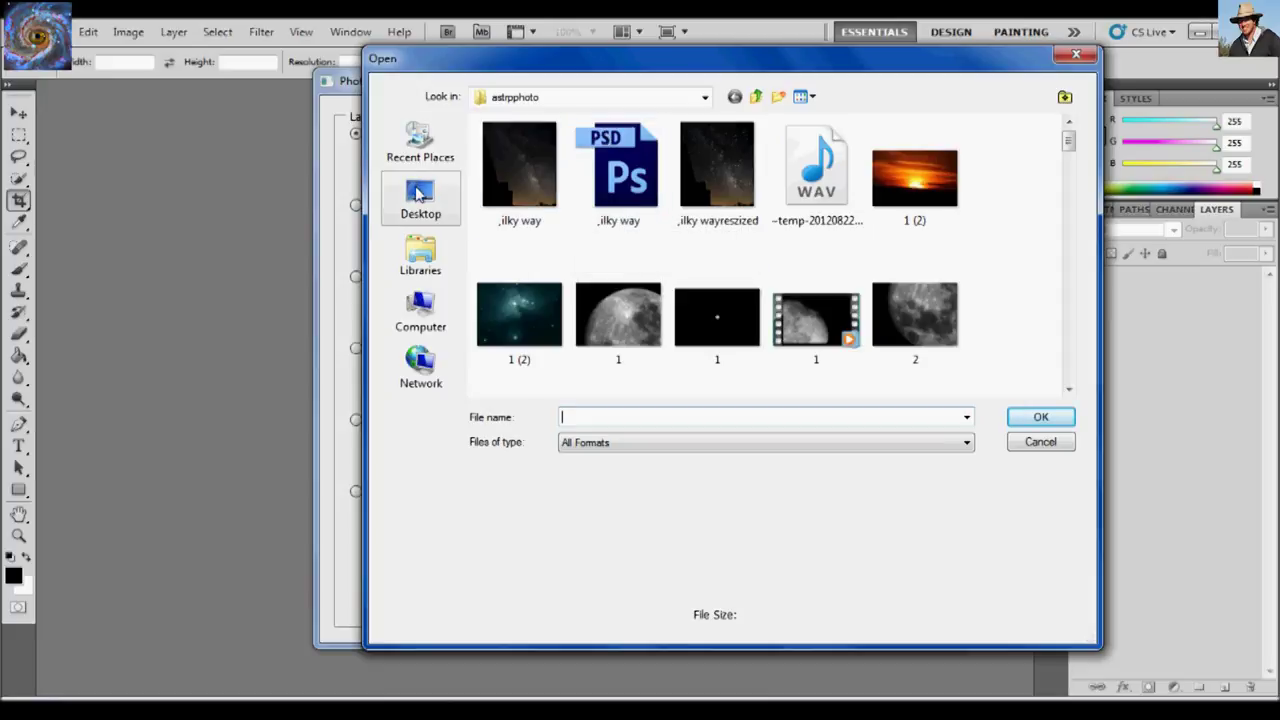
pyautogui.click(419, 195)
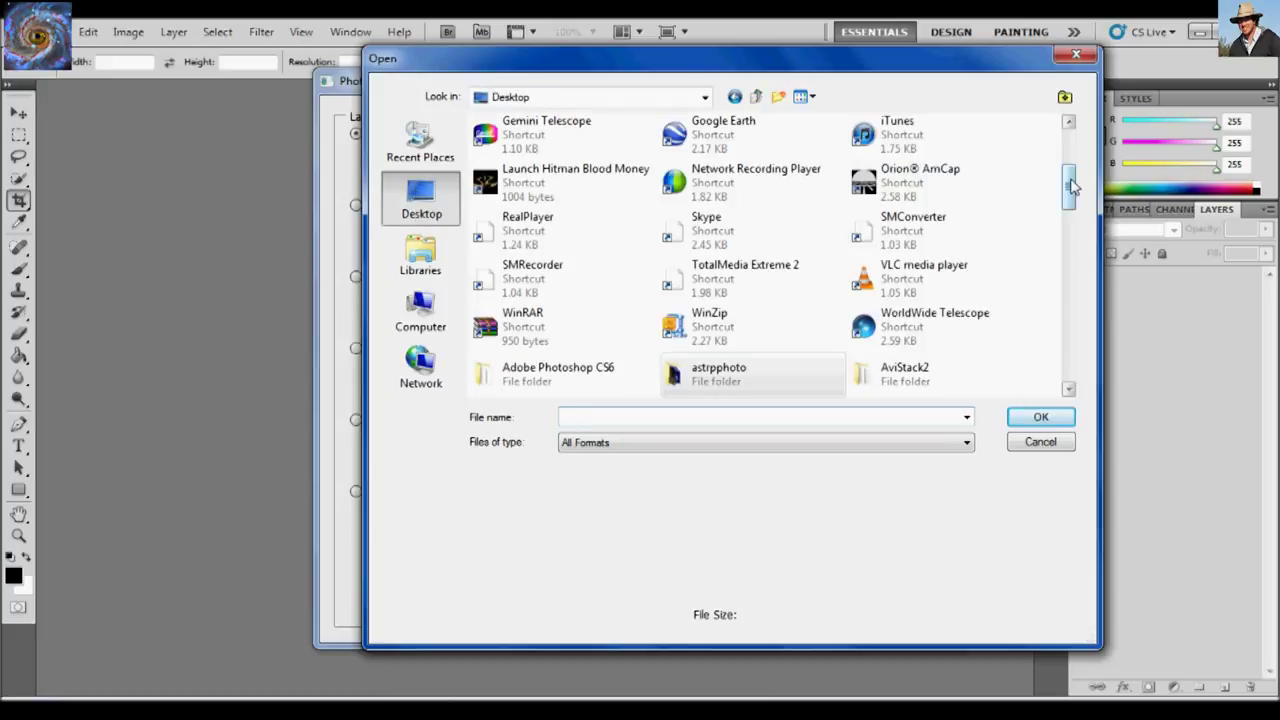
pyautogui.moveTo(1071, 185); pyautogui.dragTo(1066, 214)
pyautogui.doubleClick(895, 340)
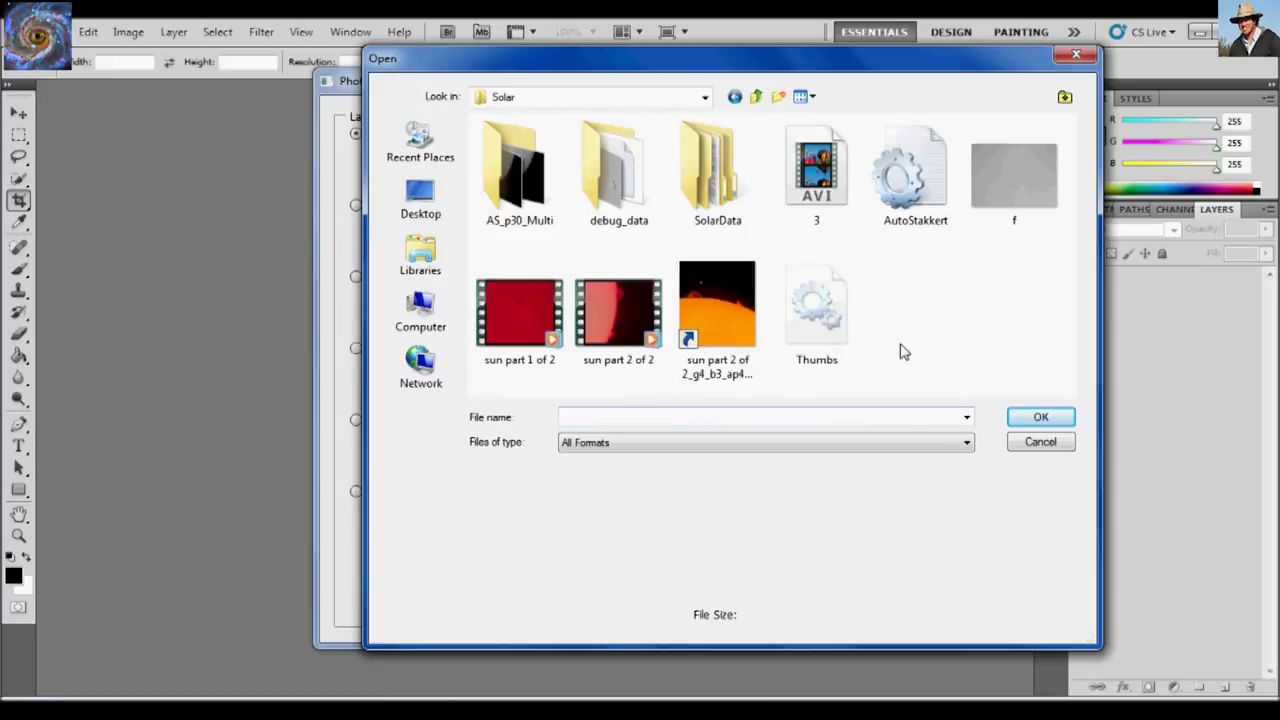
pyautogui.doubleClick(722, 180)
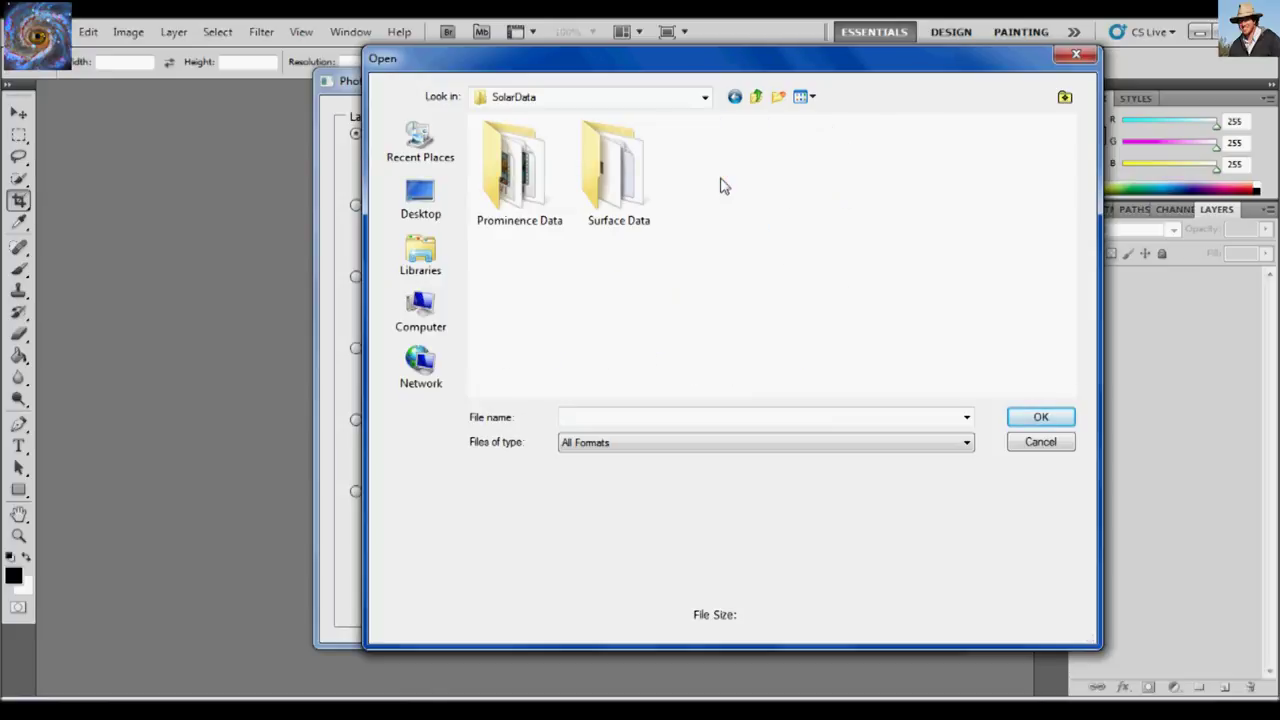
pyautogui.doubleClick(618, 172)
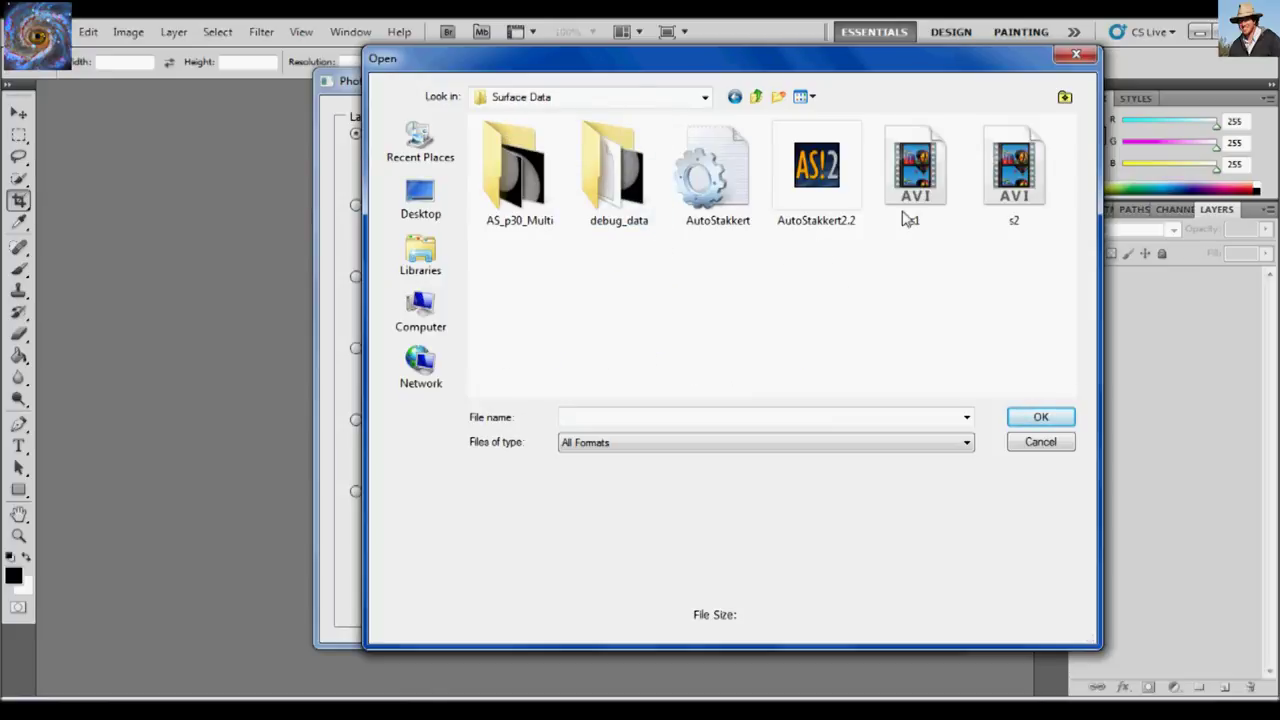
pyautogui.doubleClick(515, 175)
pyautogui.click(495, 171)
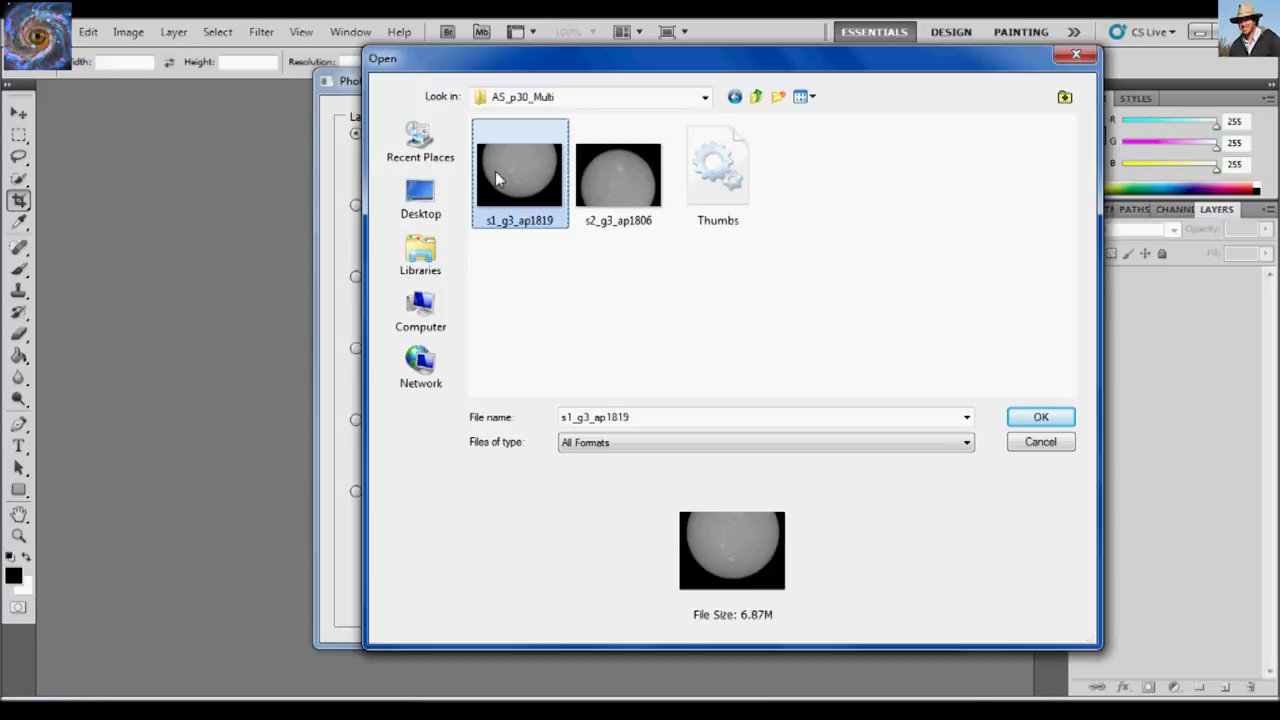
pyautogui.keyDown('ctrl'); pyautogui.click(600, 177); pyautogui.keyUp('ctrl')
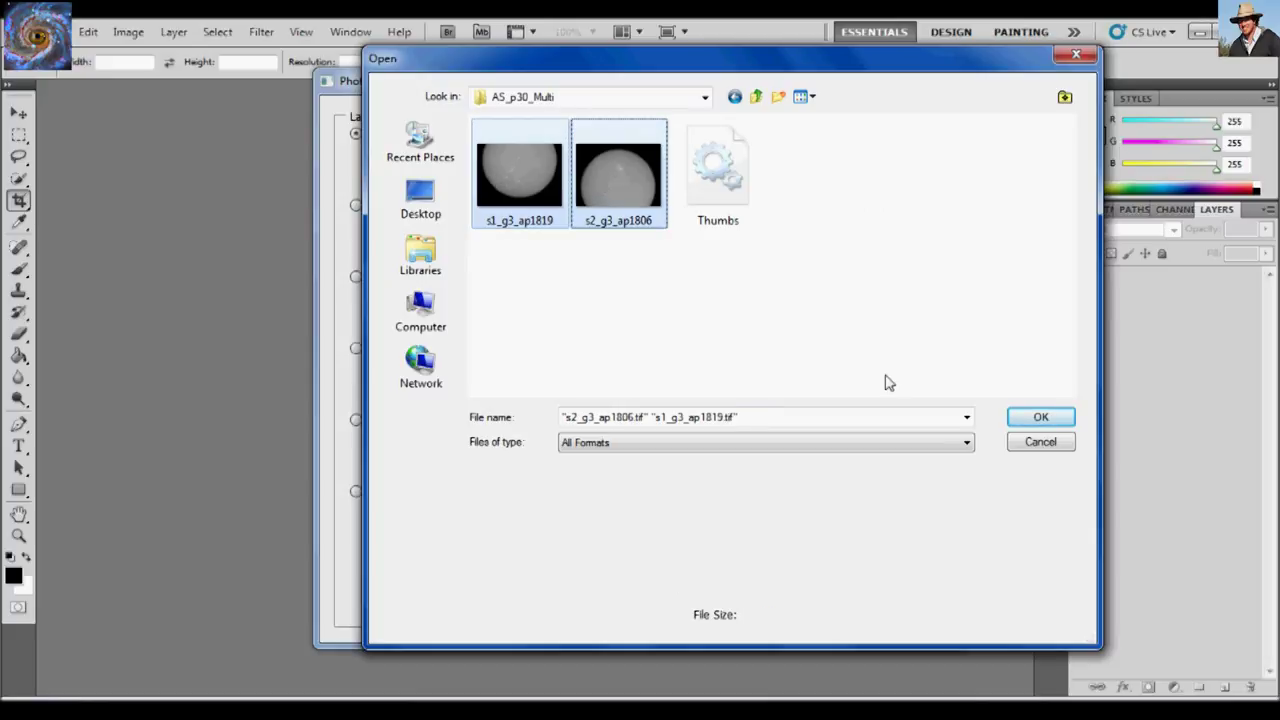
pyautogui.click(1041, 419)
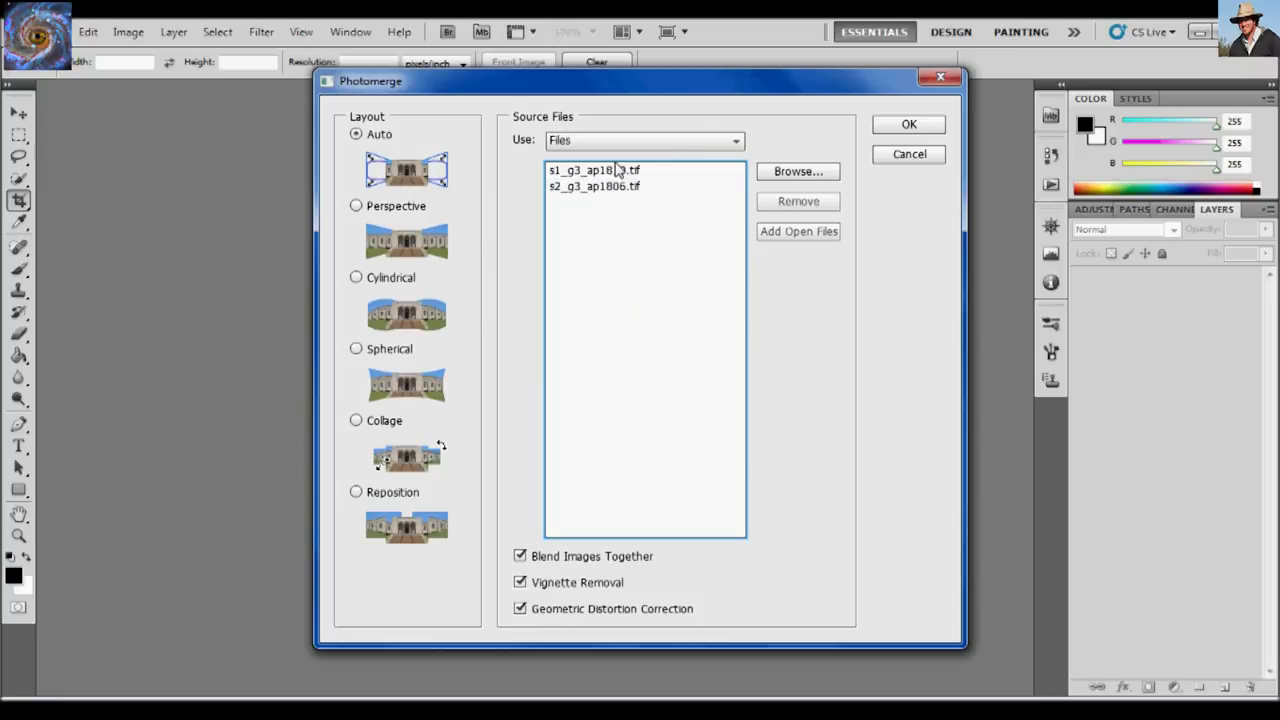
pyautogui.click(909, 127)
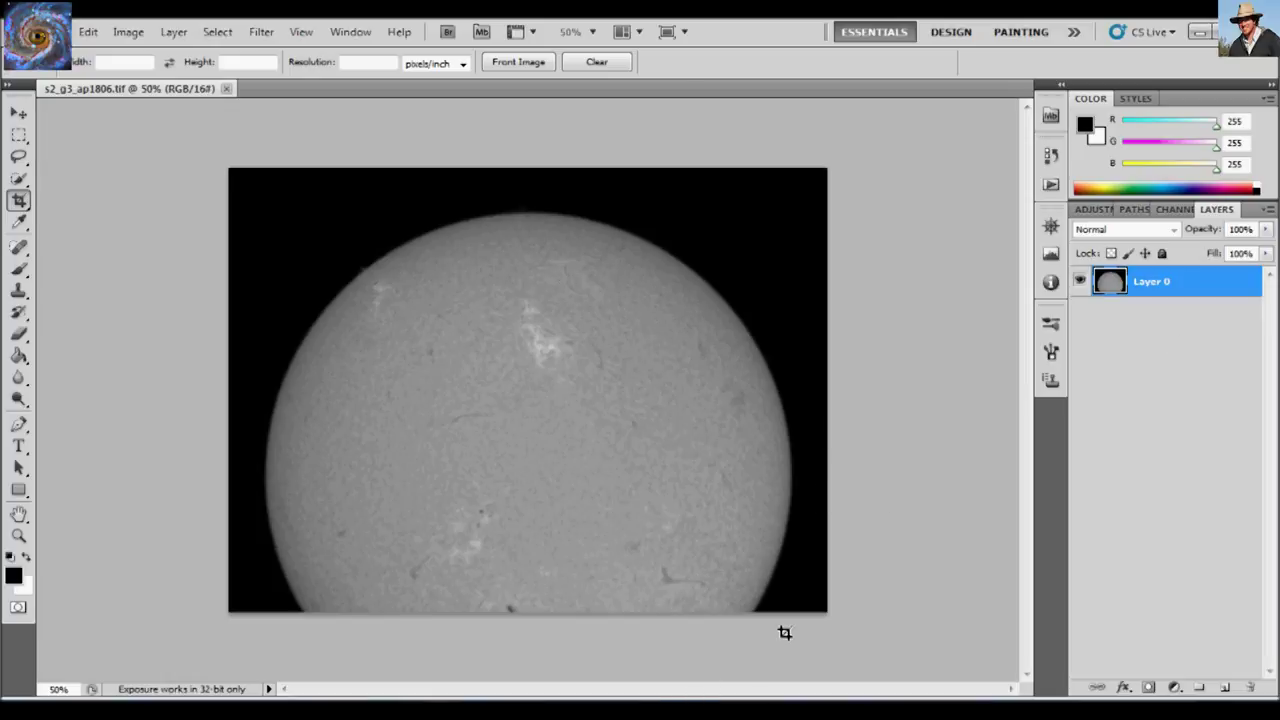
# Inspect the finished Untitled_Panorama1 at 100% zoom, then fit the whole disk on screen.
pyautogui.hotkey('ctrl', 'z')
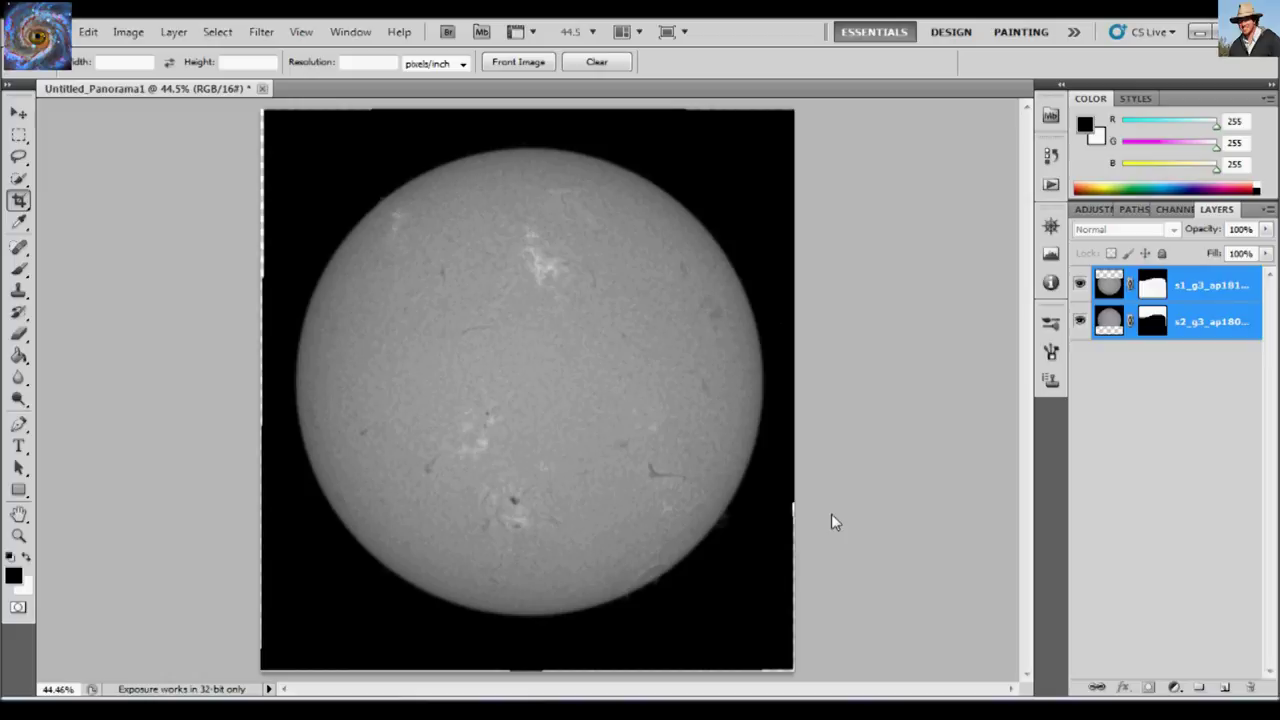
pyautogui.hotkey('ctrl', '1')
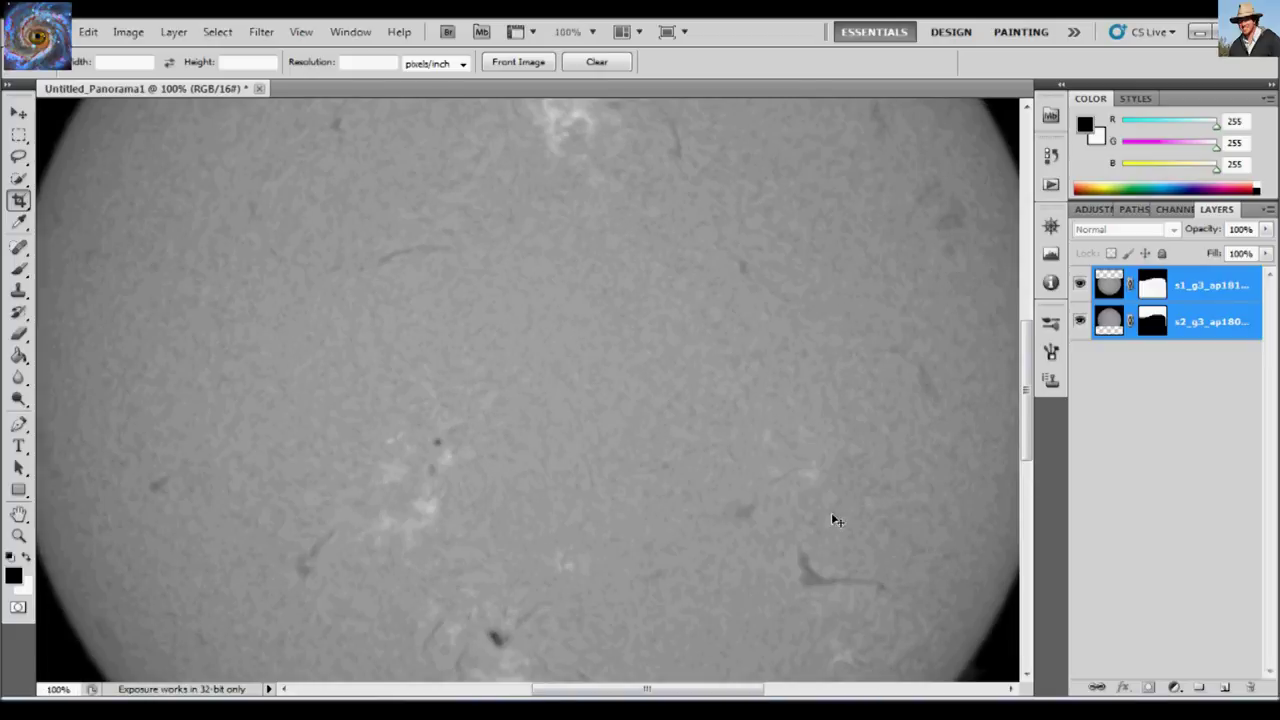
pyautogui.hotkey('ctrl', '0')
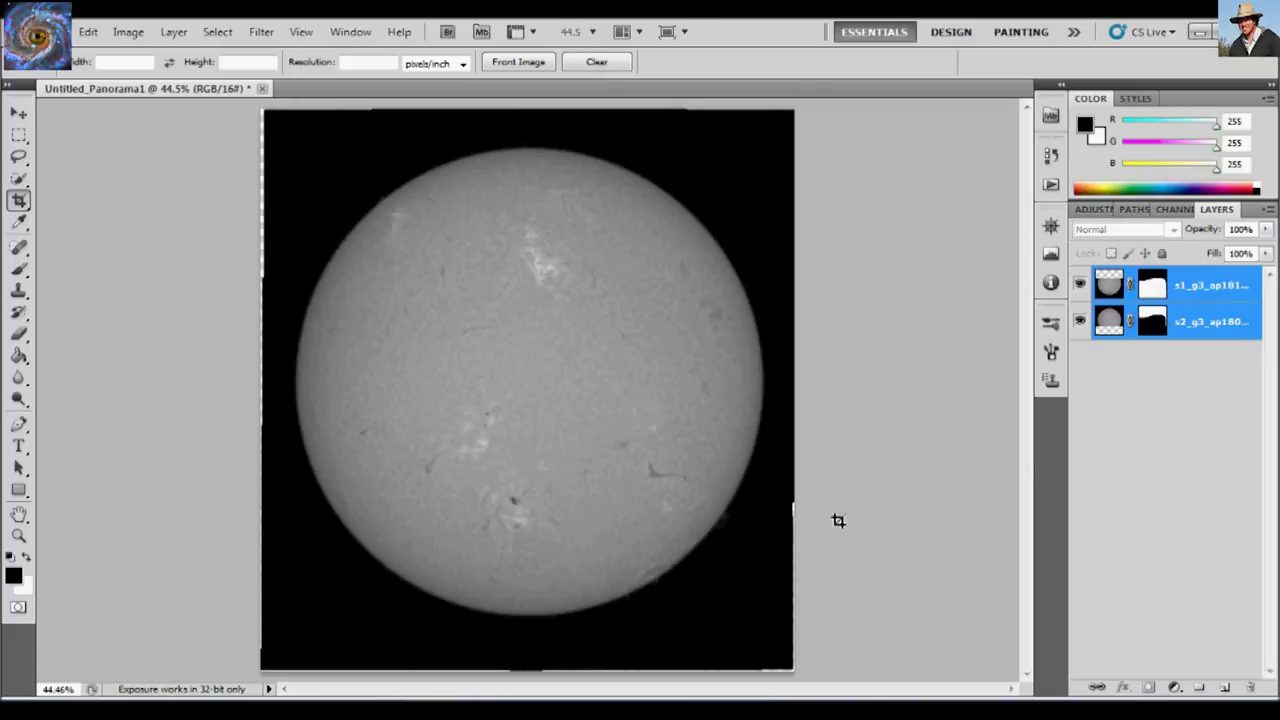
# Flatten the panorama to a single layer and brush the upper-left and top edge strips black.
pyautogui.rightClick(1196, 322)
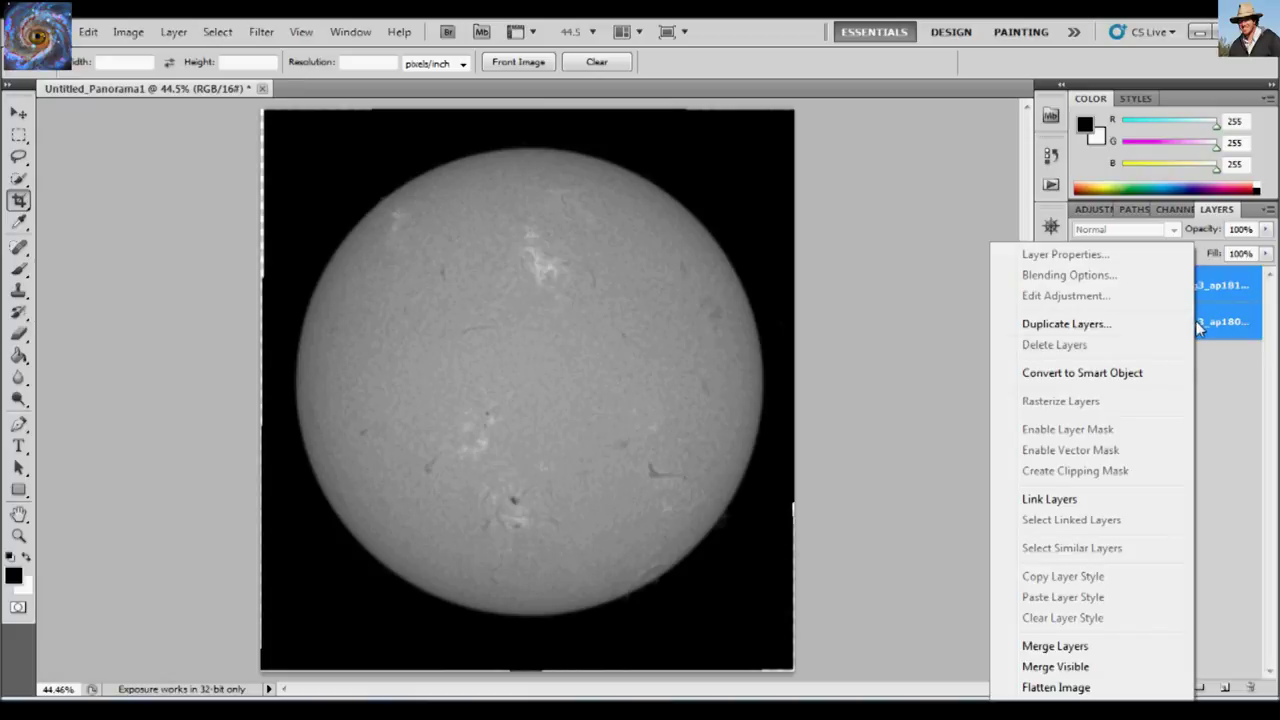
pyautogui.click(1072, 688)
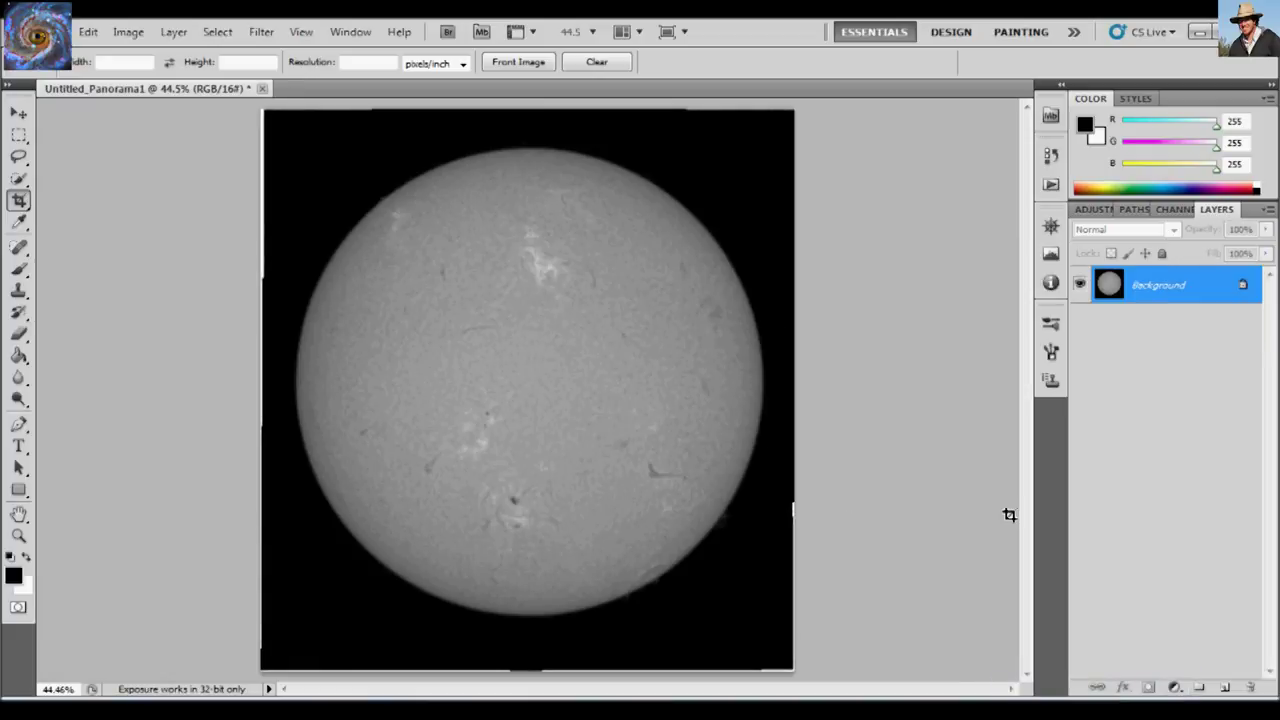
pyautogui.click(19, 268)
pyautogui.moveTo(262, 212); pyautogui.dragTo(263, 120)
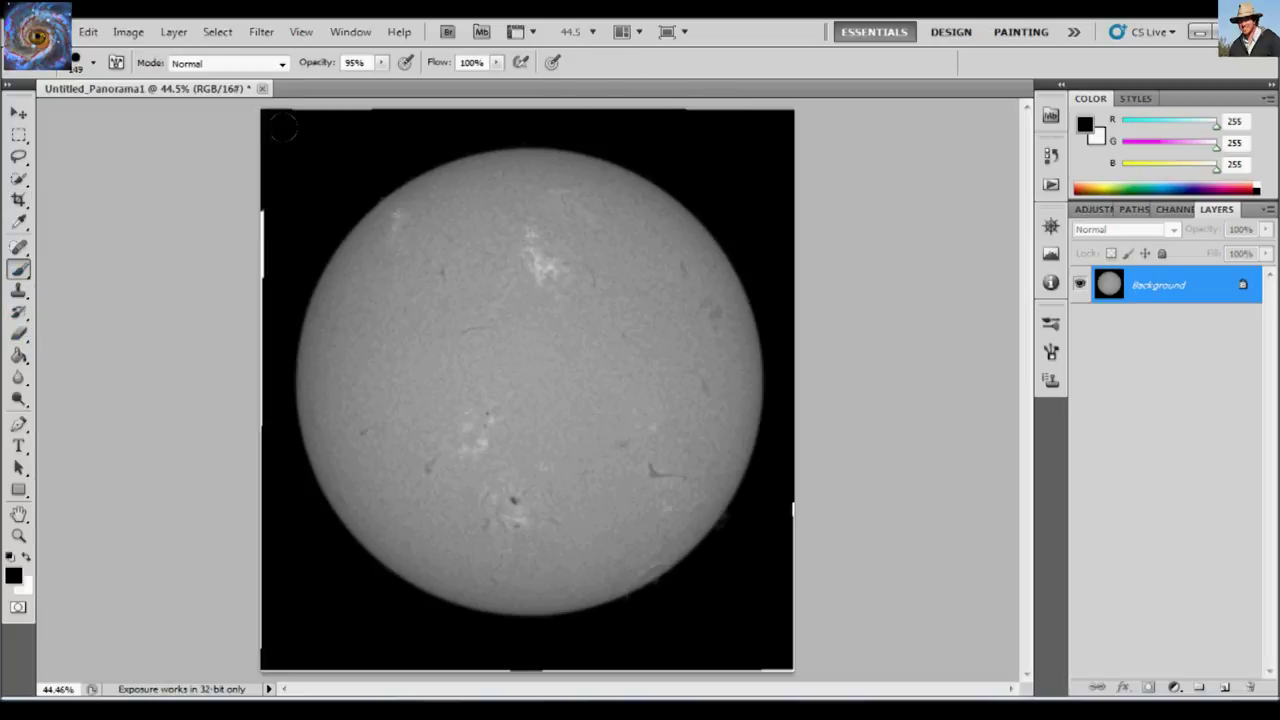
pyautogui.moveTo(482, 94); pyautogui.dragTo(380, 96)
# Paint the top-right, right, bottom and left edge strips black, undoing the stroke that clipped the limb.
pyautogui.moveTo(658, 100); pyautogui.dragTo(851, 168)
pyautogui.moveTo(821, 550)
pyautogui.mouseDown()
pyautogui.moveTo(822, 599)
pyautogui.moveTo(795, 698)
pyautogui.moveTo(345, 695)
pyautogui.moveTo(264, 678)
pyautogui.moveTo(251, 552)
pyautogui.moveTo(286, 416)
pyautogui.moveTo(283, 241)
pyautogui.mouseUp()
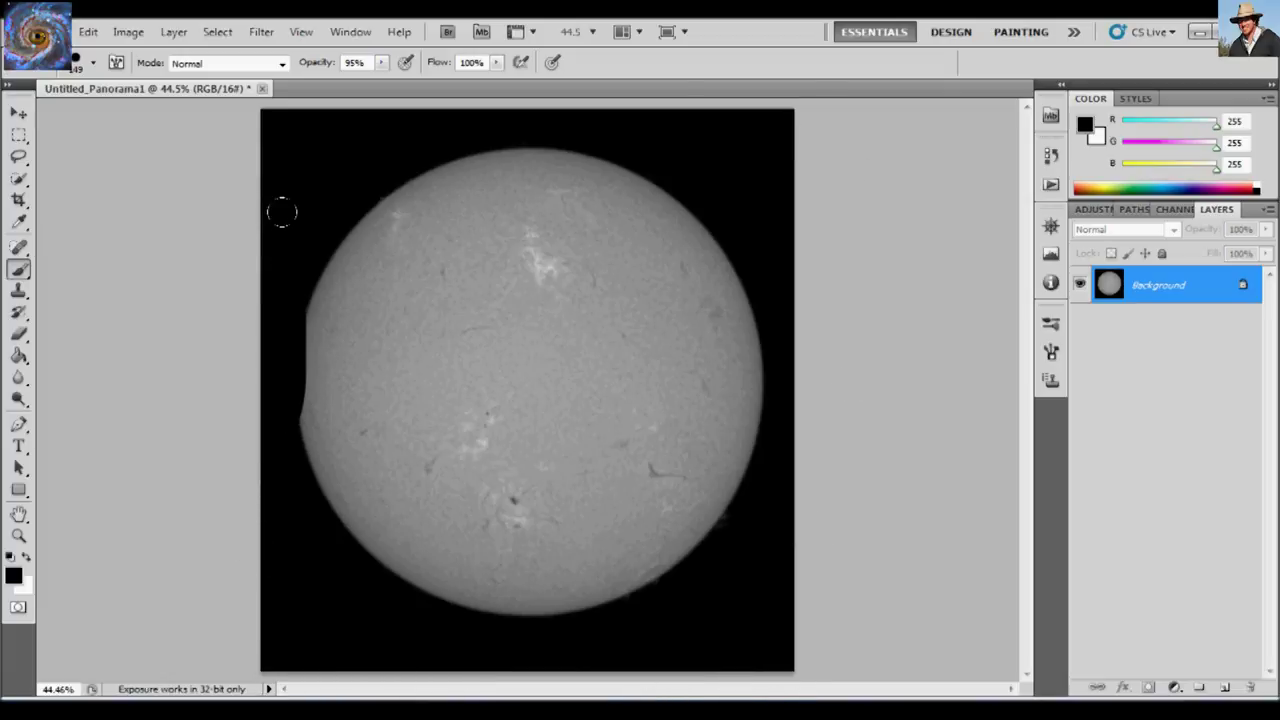
pyautogui.hotkey('ctrl', 'z')
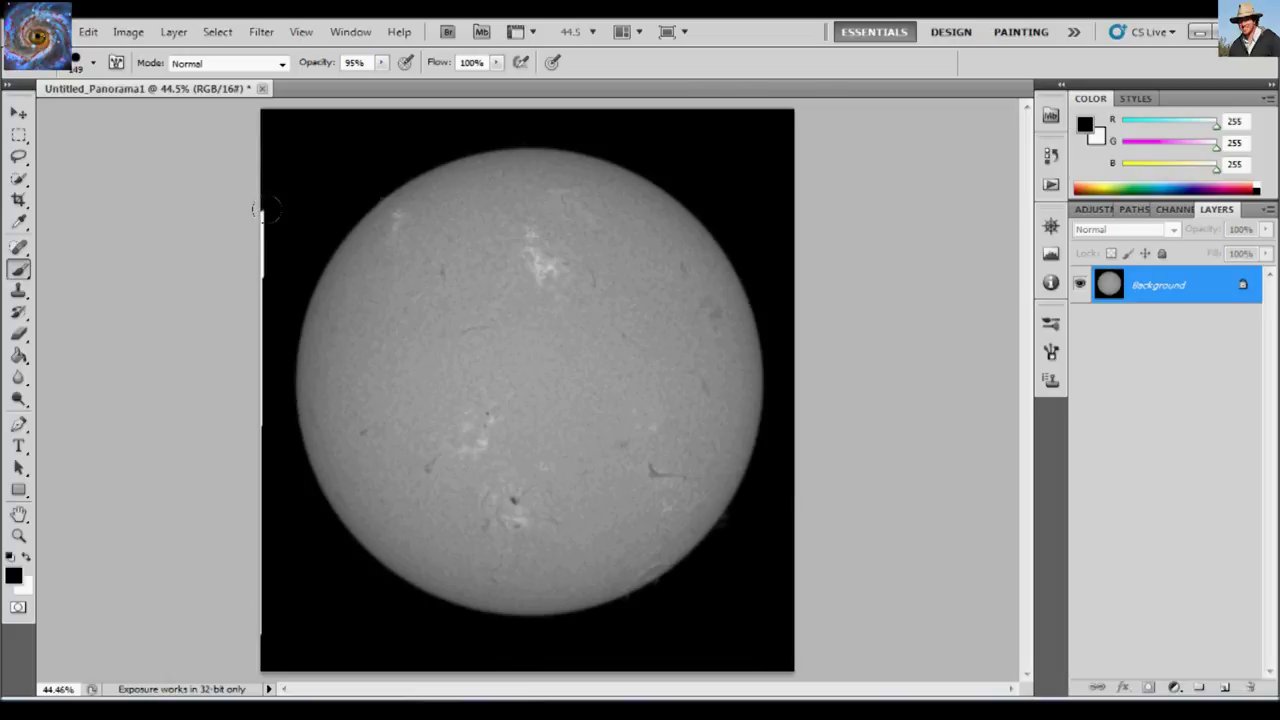
pyautogui.moveTo(265, 208)
pyautogui.mouseDown()
pyautogui.moveTo(255, 303)
pyautogui.moveTo(263, 628)
pyautogui.mouseUp()
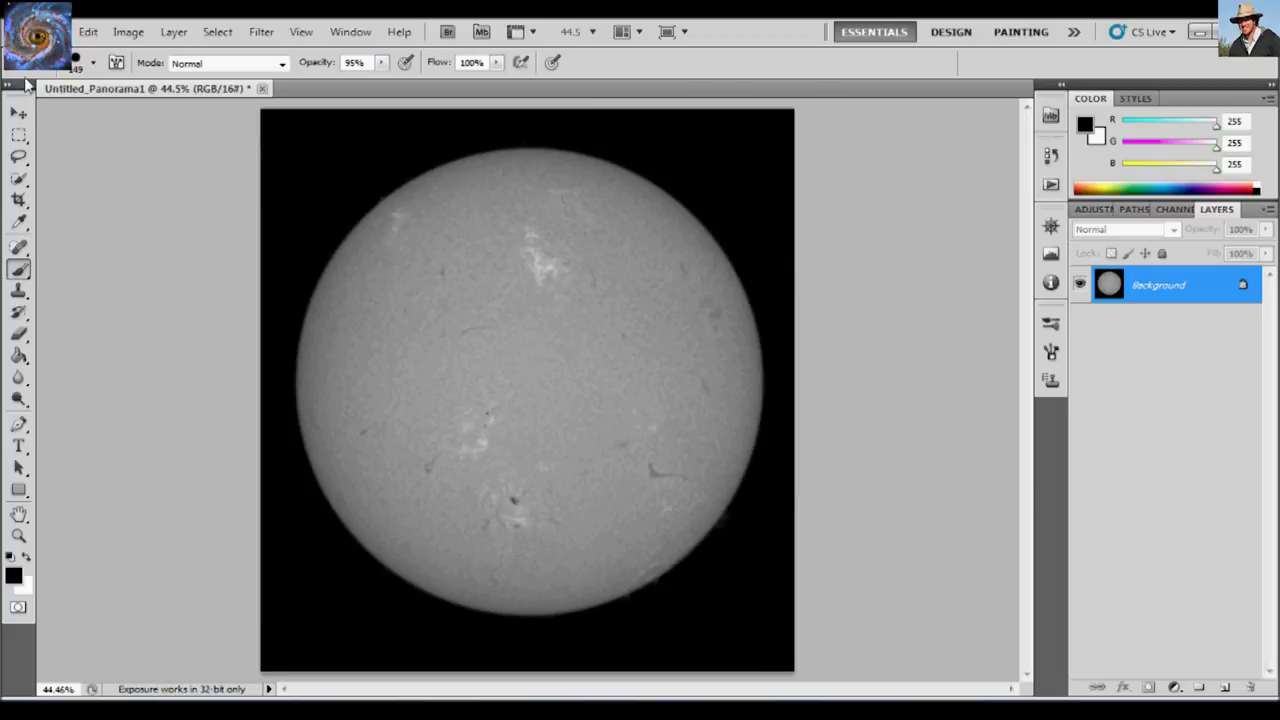
pyautogui.click(58, 31)
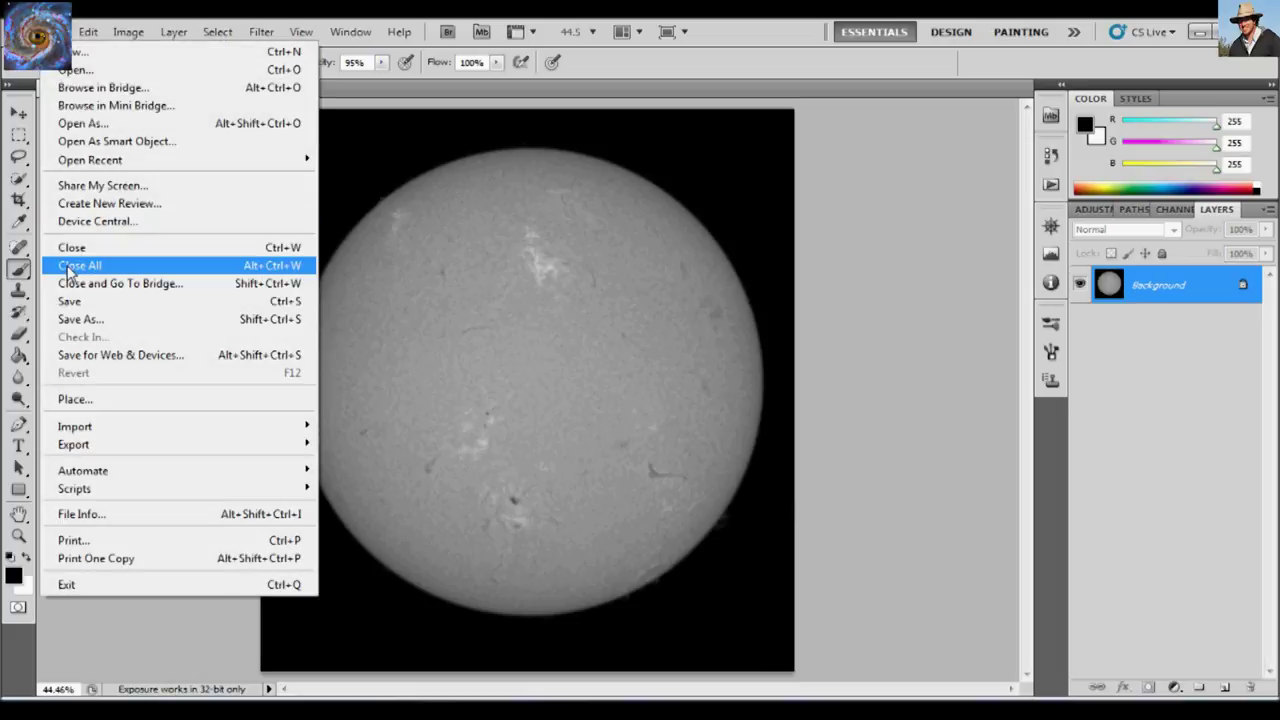
# Save the image as FD.tif with default TIFF options, then minimize Photoshop.
pyautogui.click(146, 319)
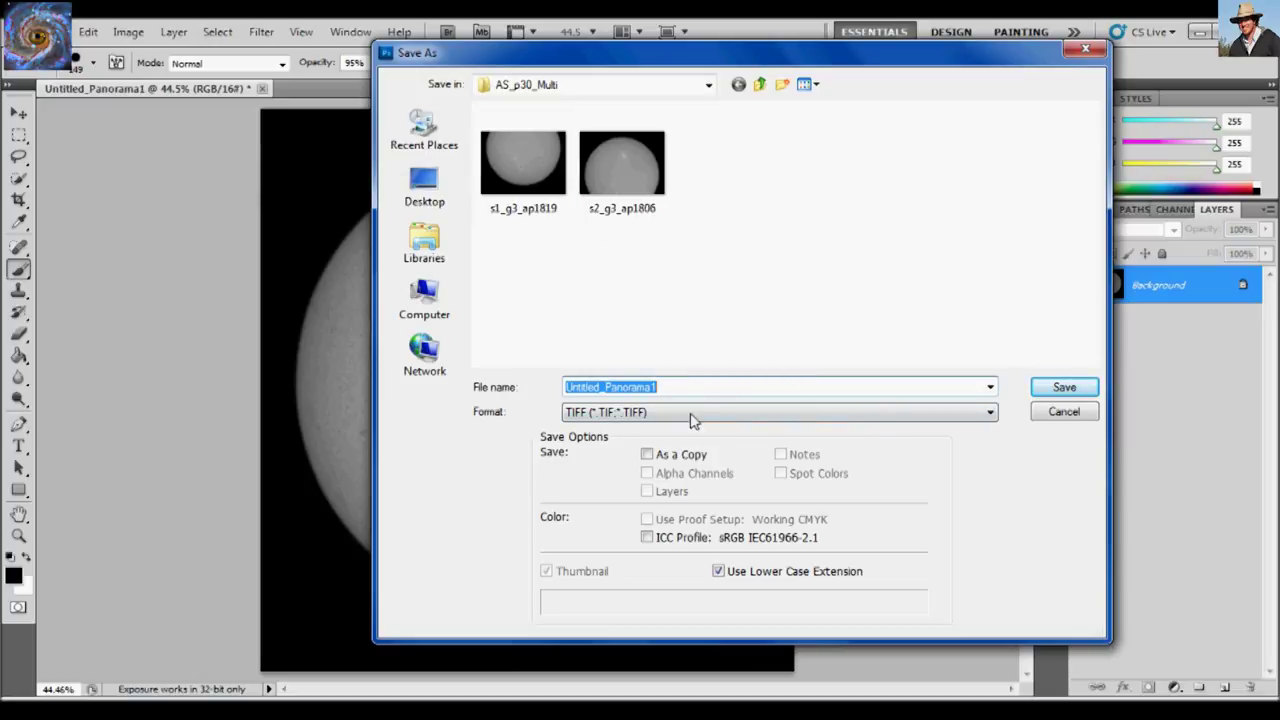
pyautogui.write('F')
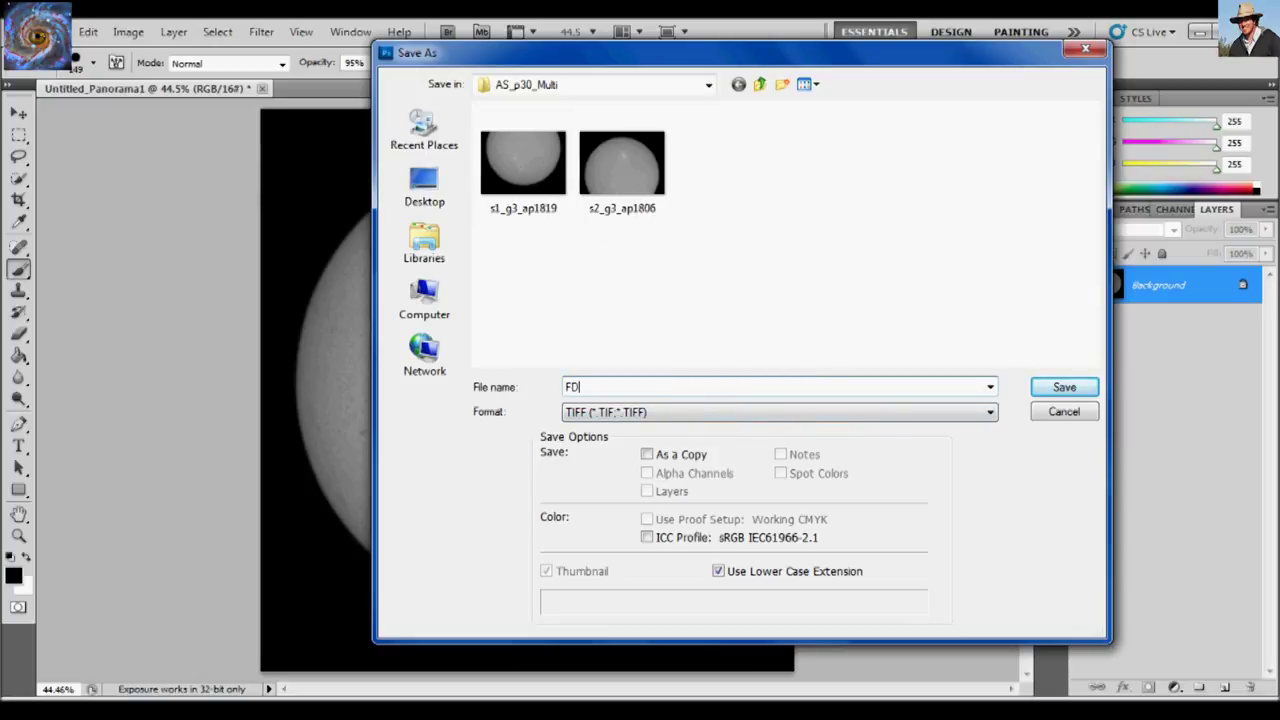
pyautogui.write('D')
pyautogui.click(1077, 391)
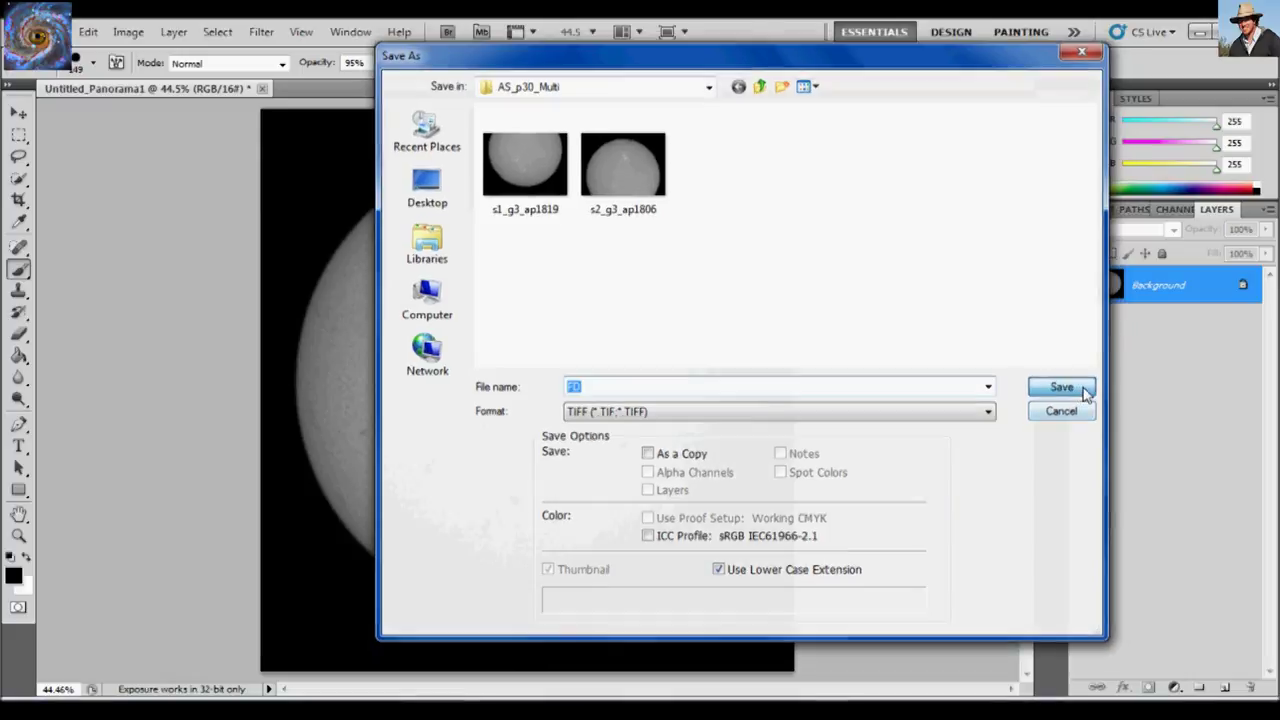
pyautogui.click(764, 134)
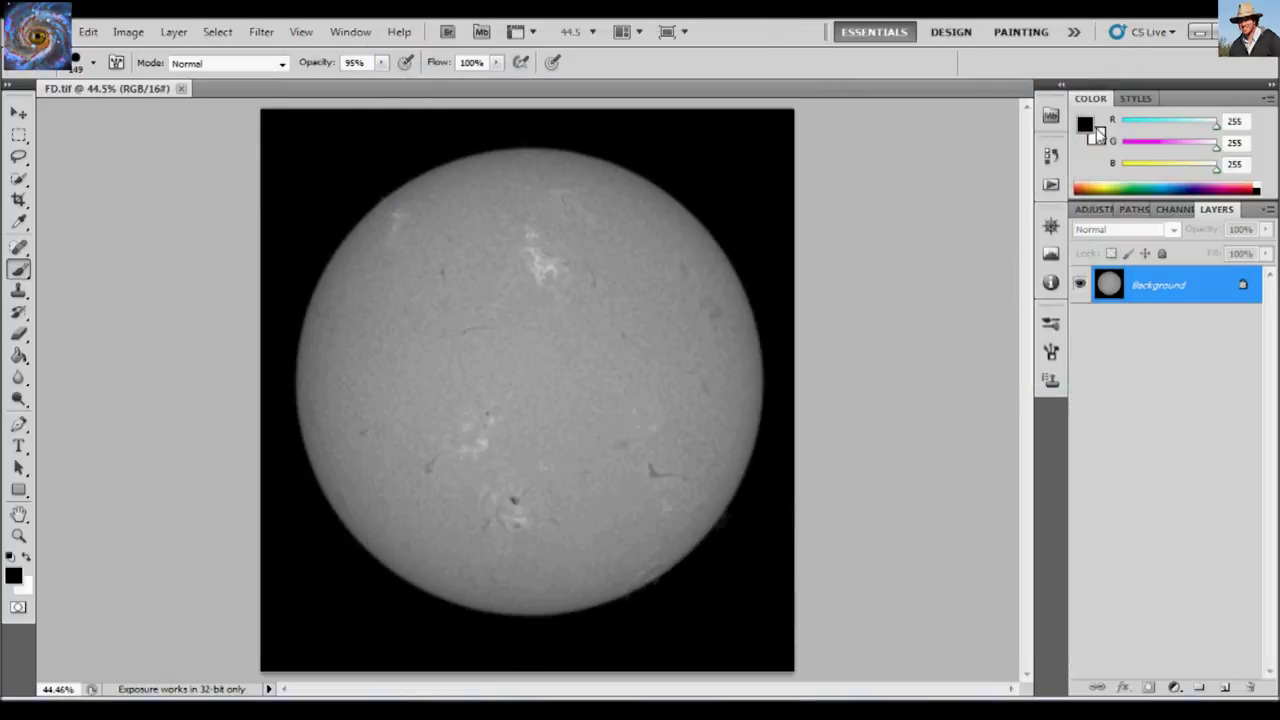
pyautogui.click(1205, 33)
# Go back to SolarData in Explorer and launch the RegiStax 5.1 shortcut in Prominence Data.
pyautogui.click(1200, 32)
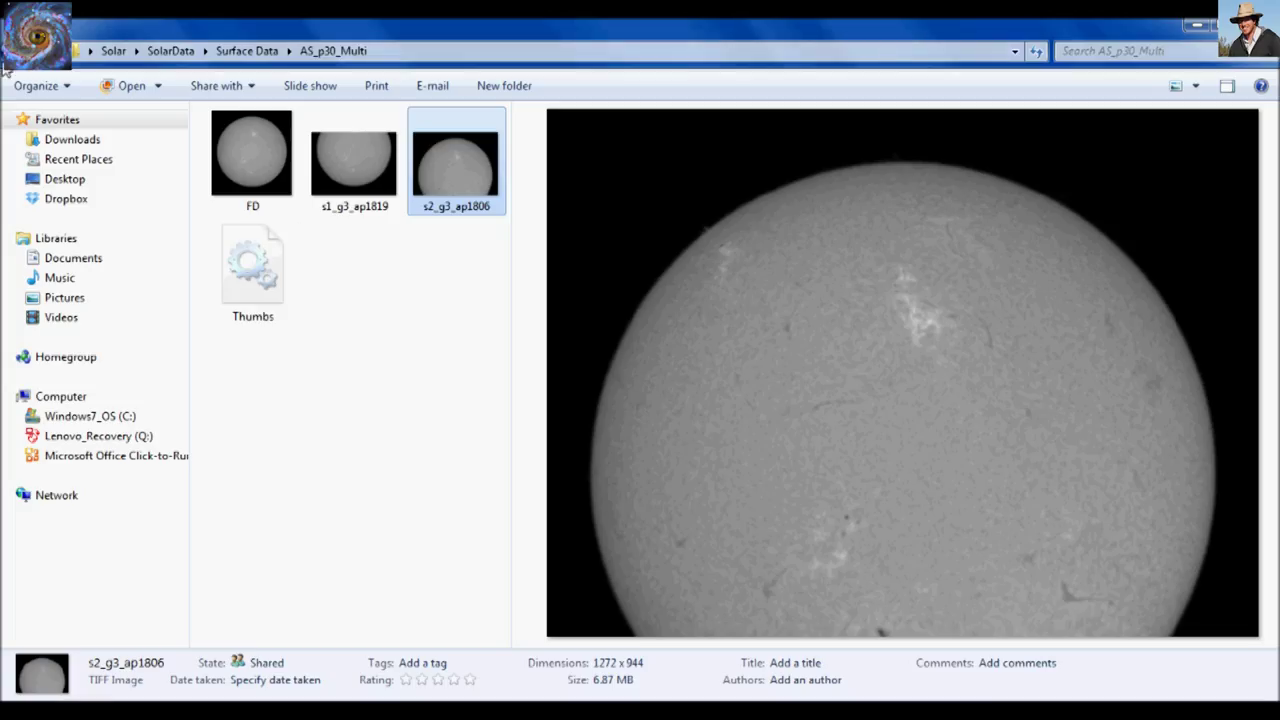
pyautogui.click(20, 50)
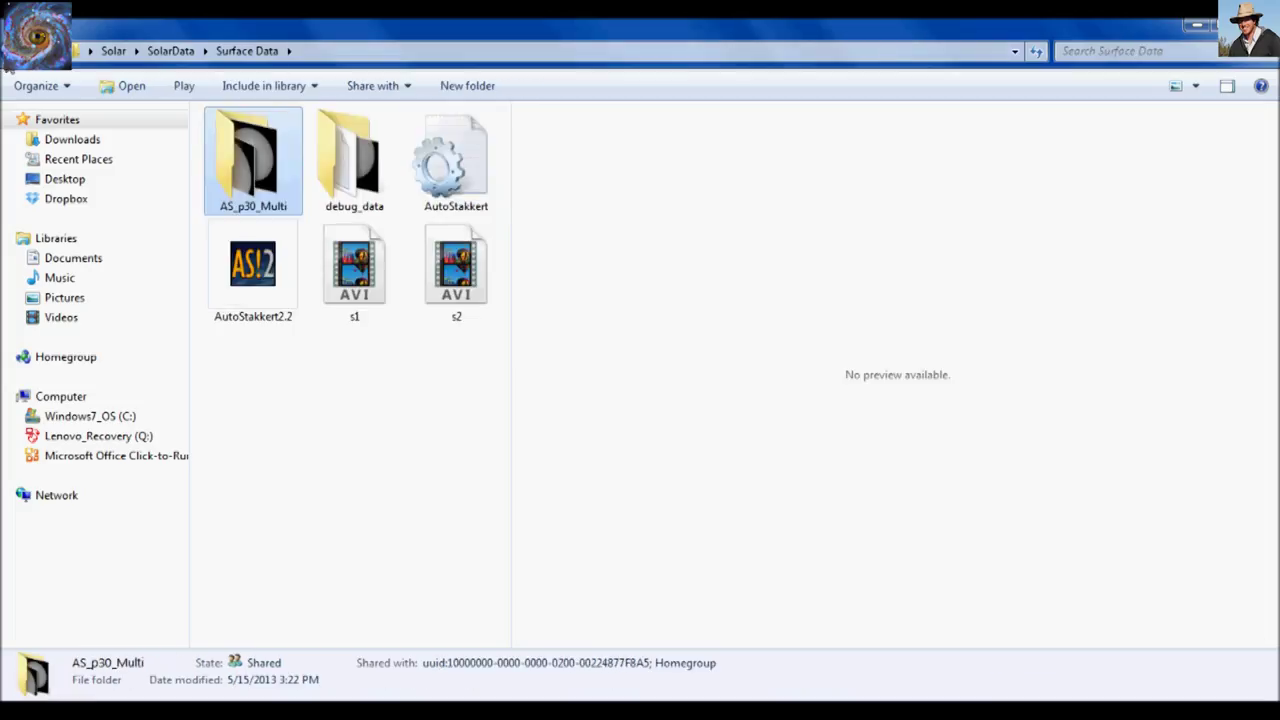
pyautogui.click(20, 50)
pyautogui.doubleClick(253, 160)
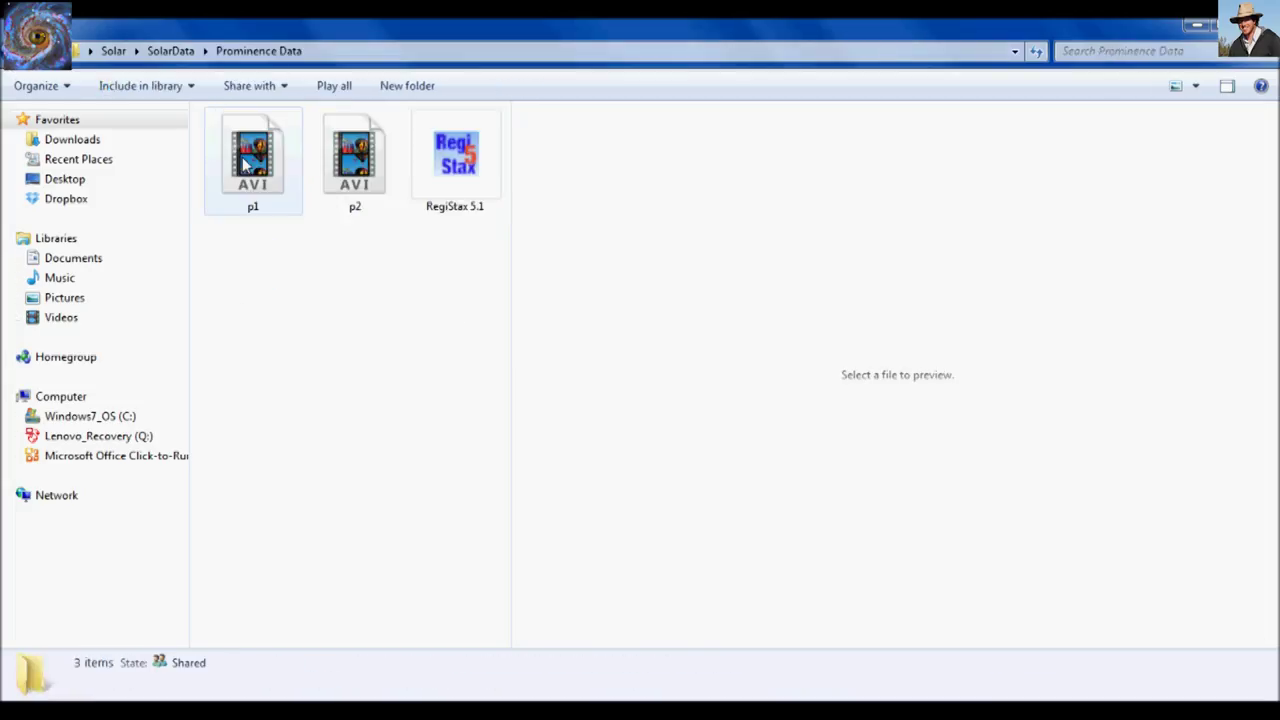
pyautogui.doubleClick(462, 192)
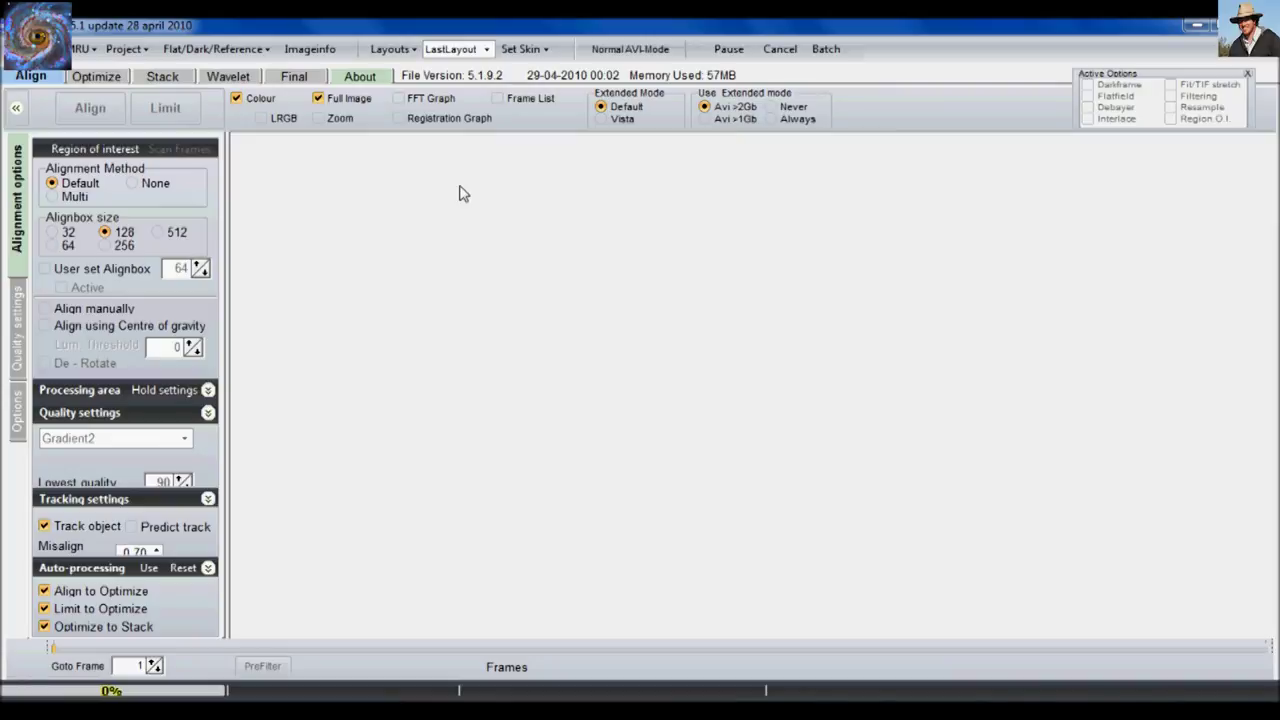
# Open RegiStax's file selector, browse into the desktop Solar folder, and filter to TIFF files.
pyautogui.click(36, 38)
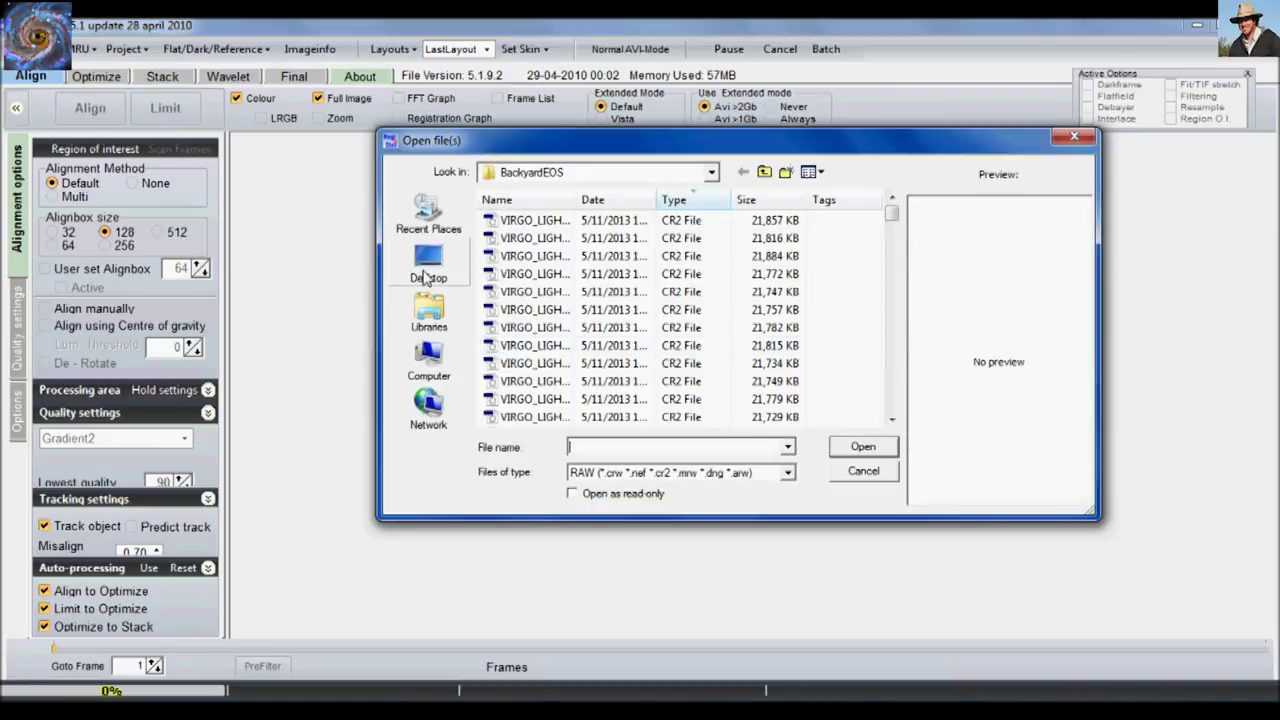
pyautogui.click(434, 272)
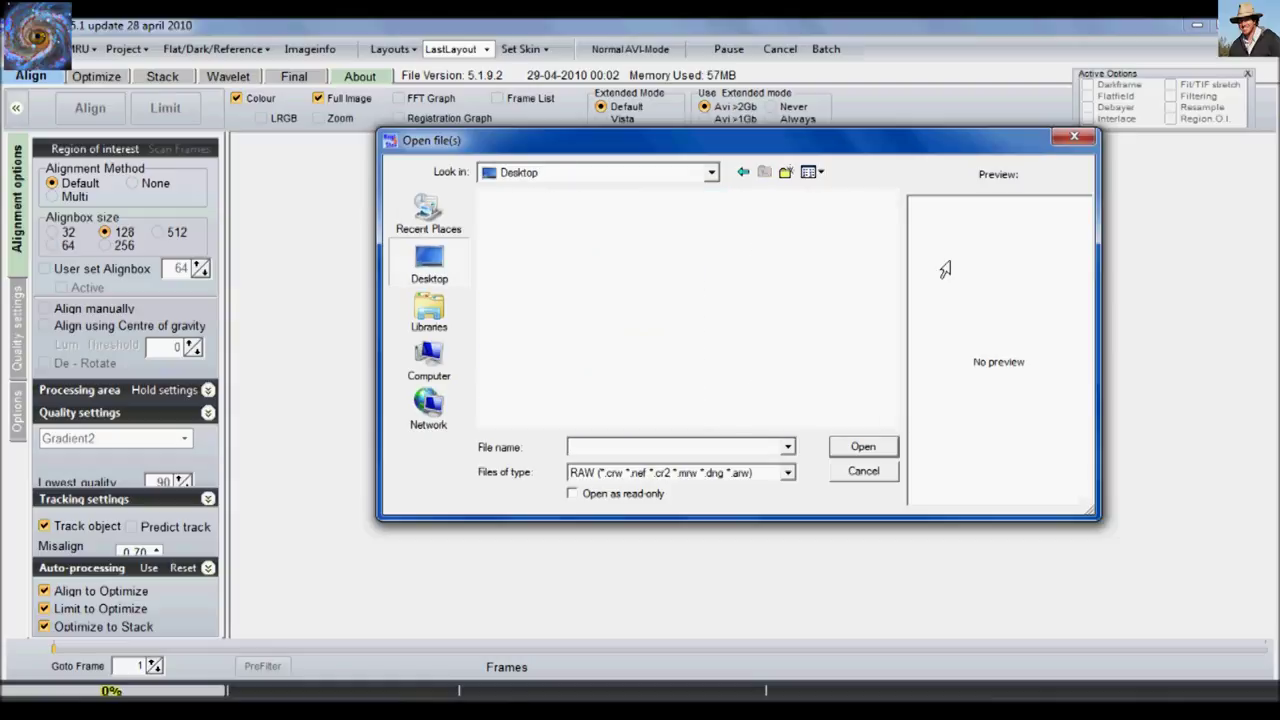
pyautogui.moveTo(893, 256); pyautogui.dragTo(897, 353)
pyautogui.doubleClick(574, 372)
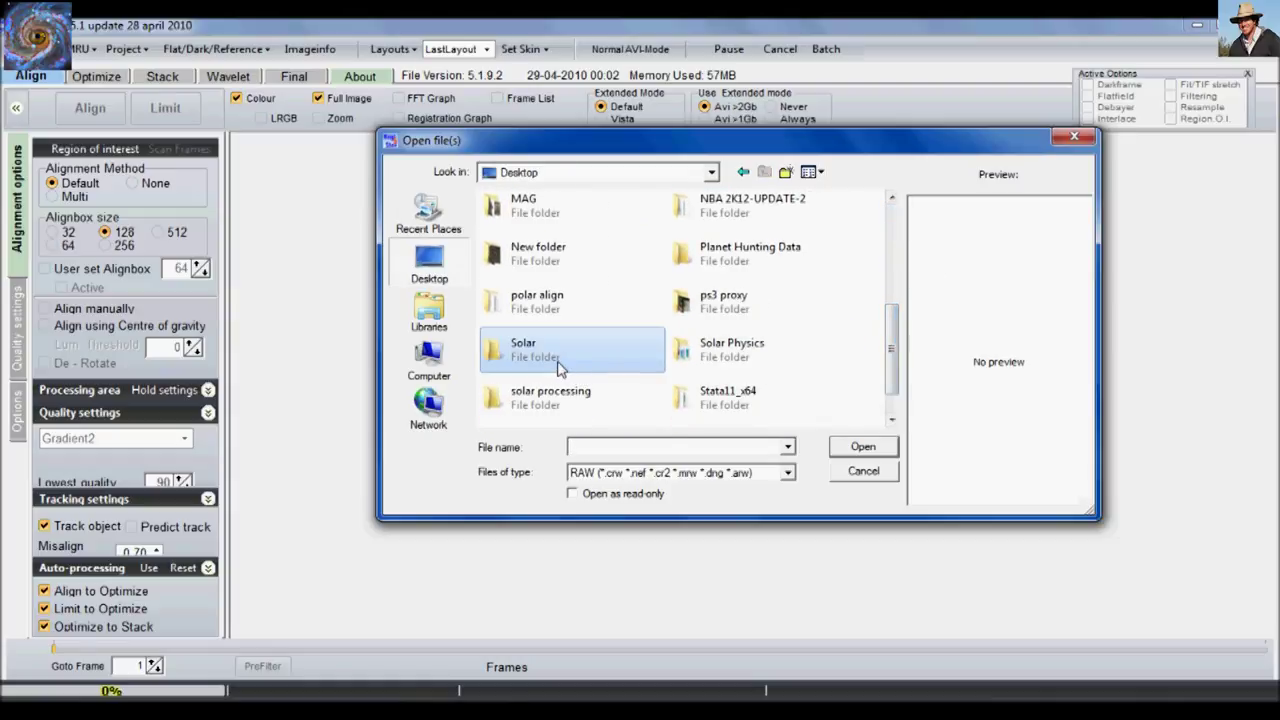
pyautogui.doubleClick(574, 300)
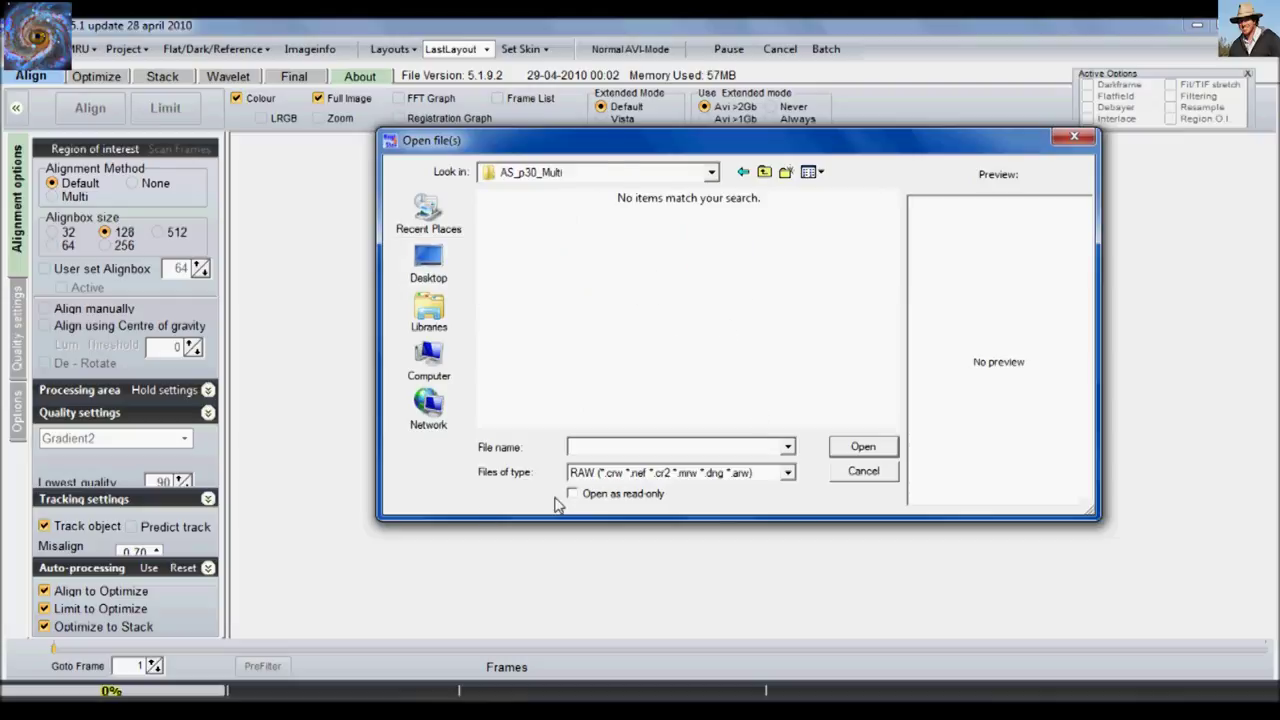
pyautogui.click(788, 473)
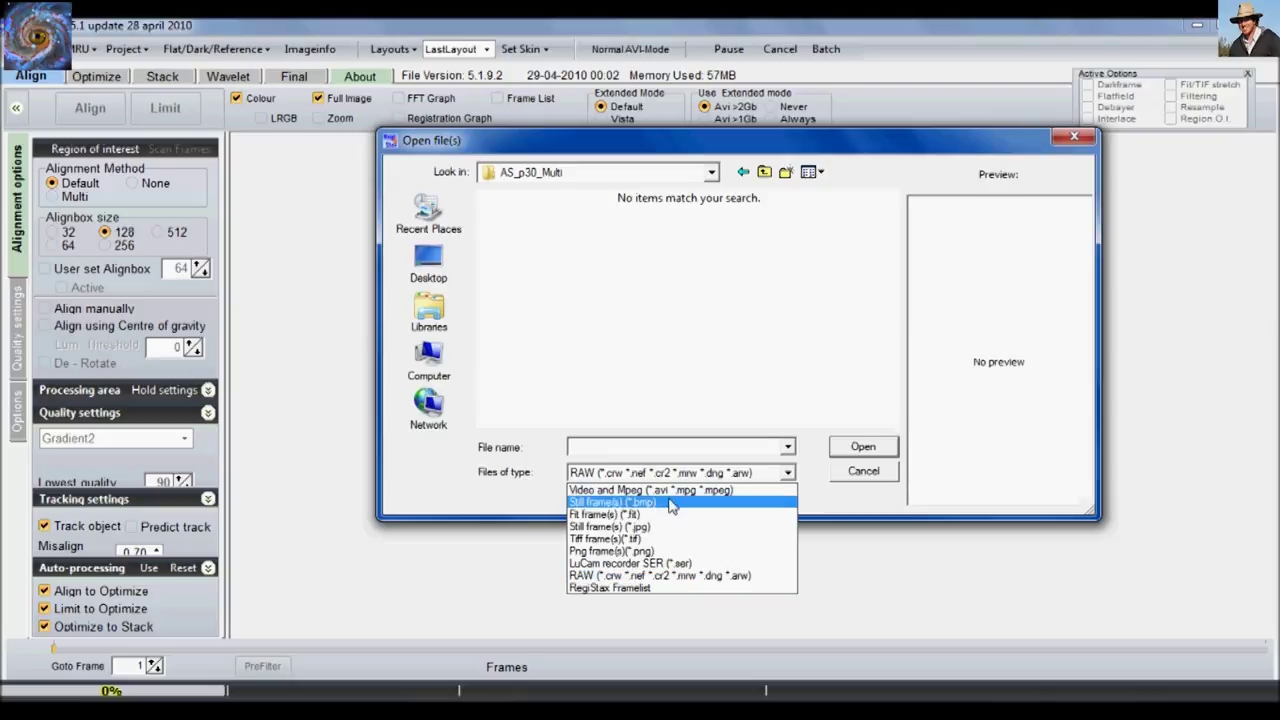
pyautogui.click(640, 540)
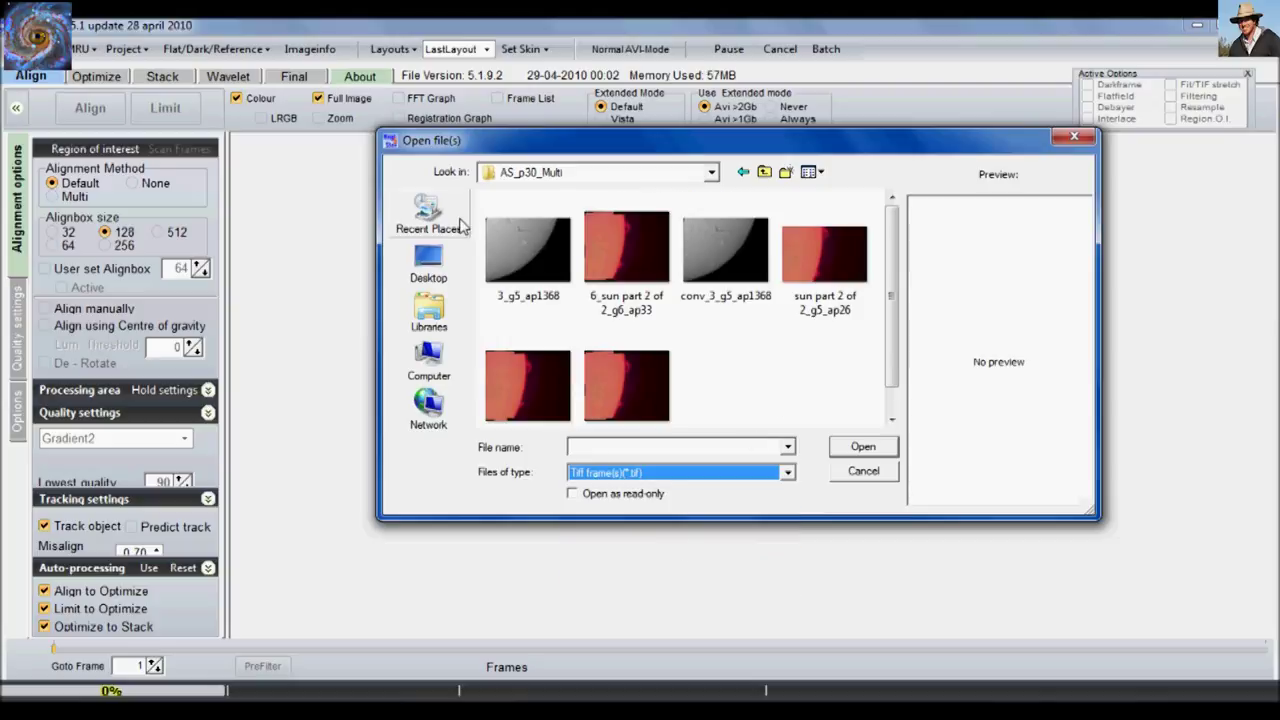
# Navigate to SolarData > Surface Data > AS_p30_Multi and open FD.tif.
pyautogui.click(743, 174)
pyautogui.doubleClick(720, 250)
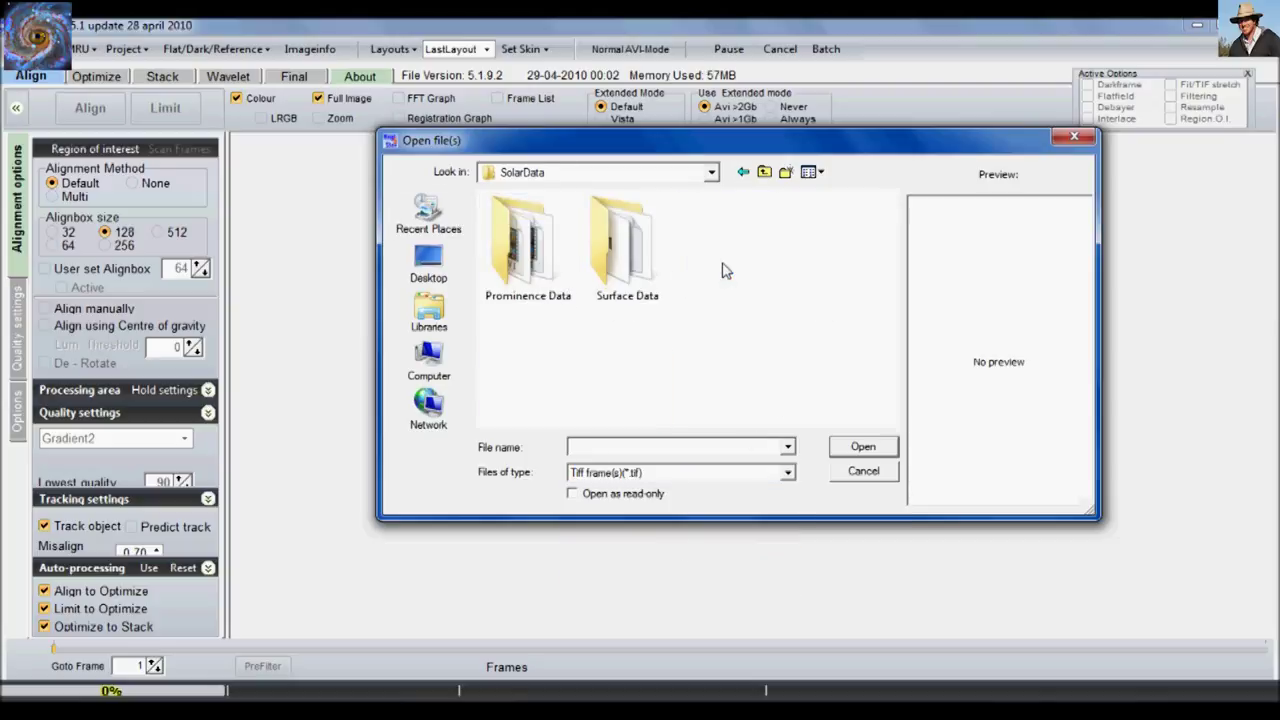
pyautogui.doubleClick(627, 248)
pyautogui.doubleClick(530, 250)
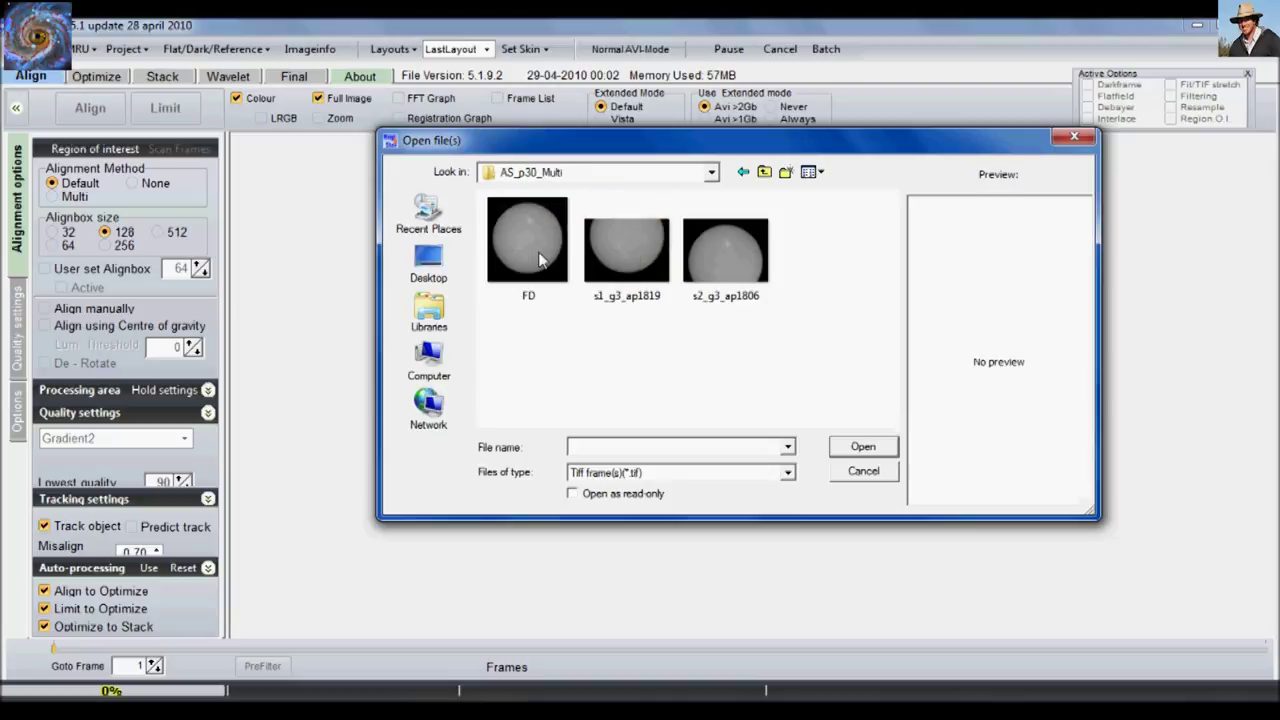
pyautogui.click(522, 255)
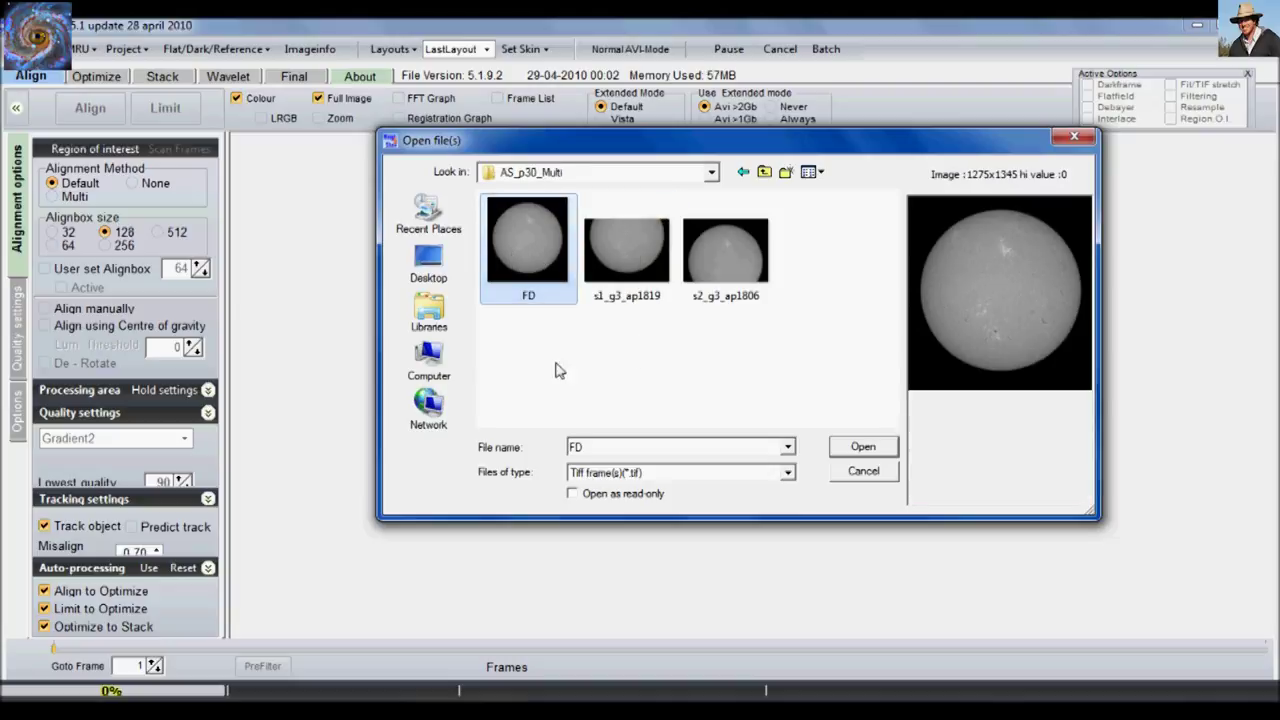
pyautogui.doubleClick(547, 275)
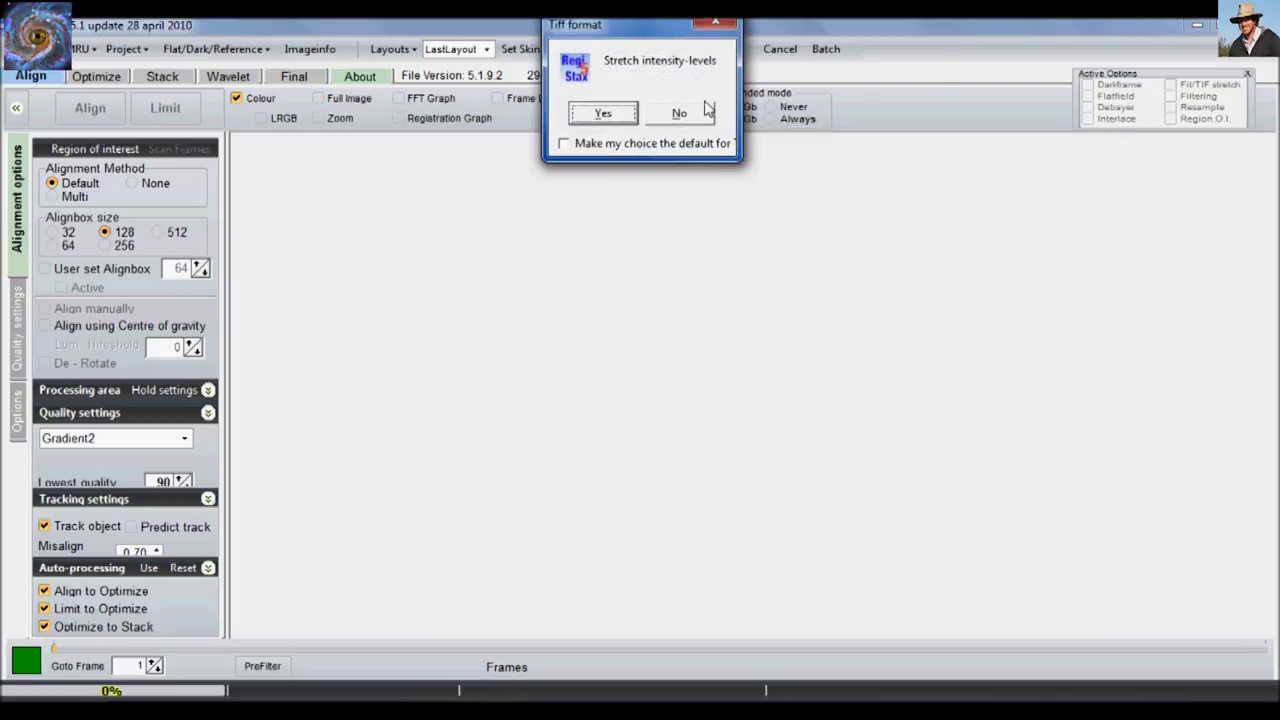
# Load FD without stretching intensity levels, show the full disk, and open the Wavelet Filter panel.
pyautogui.click(681, 116)
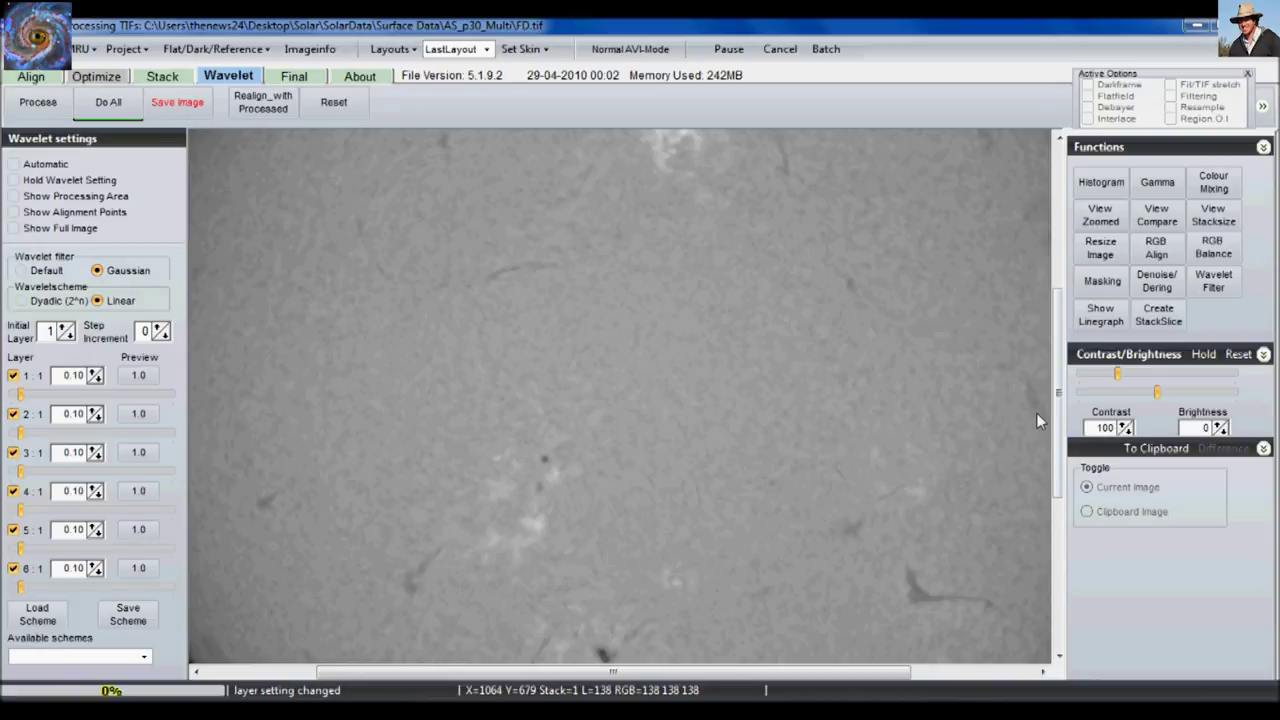
pyautogui.click(14, 229)
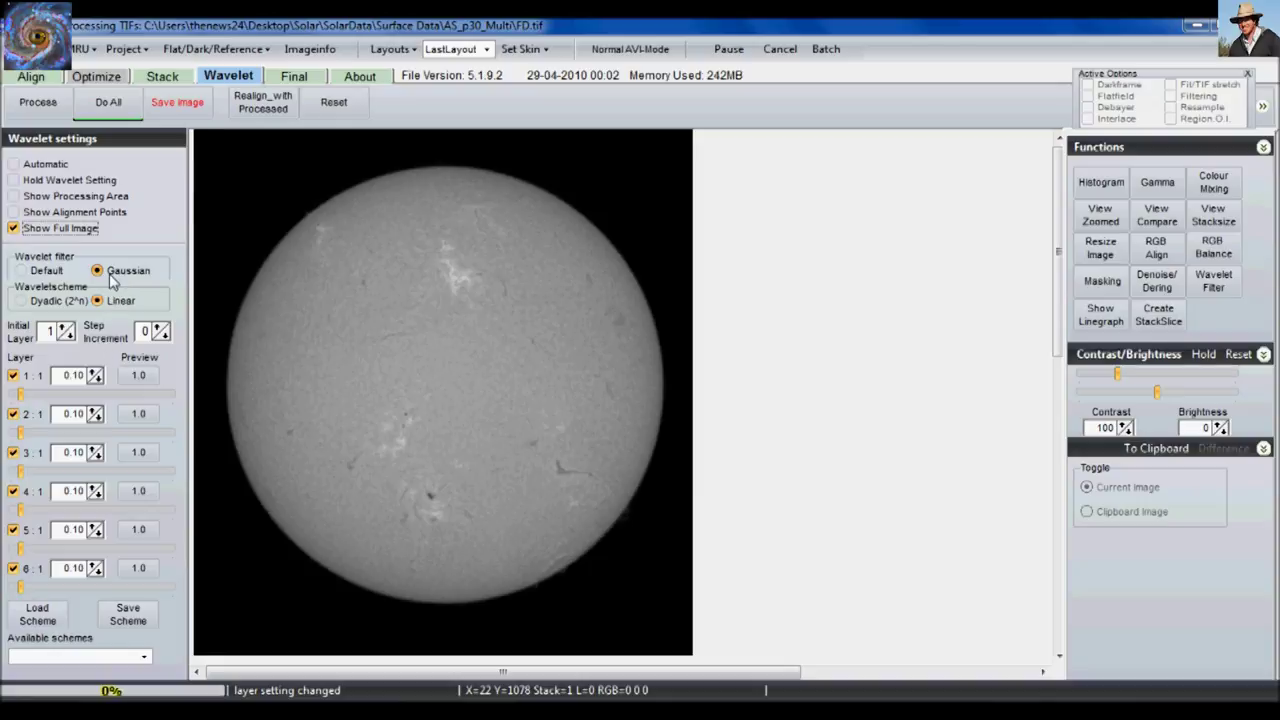
pyautogui.click(1216, 285)
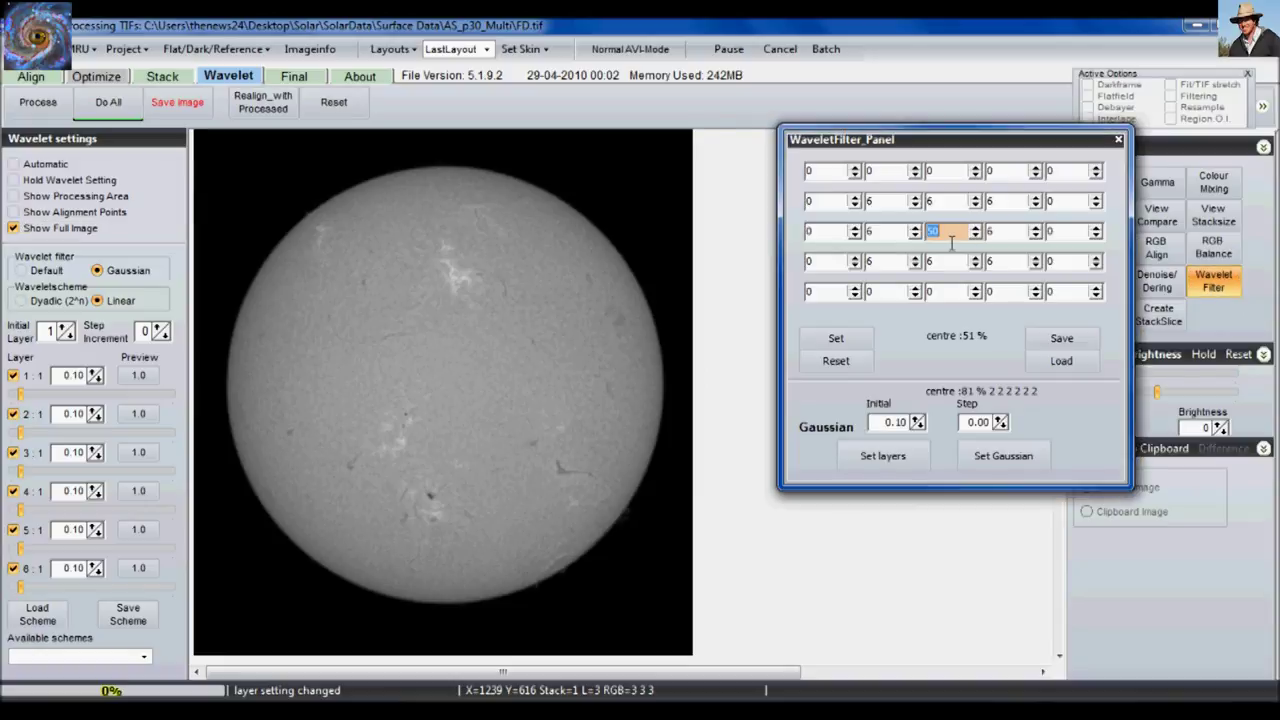
# Set the wavelet filter centre to 1000, apply it, close the panel and return to 1:1 view.
pyautogui.write('1000')
pyautogui.click(866, 343)
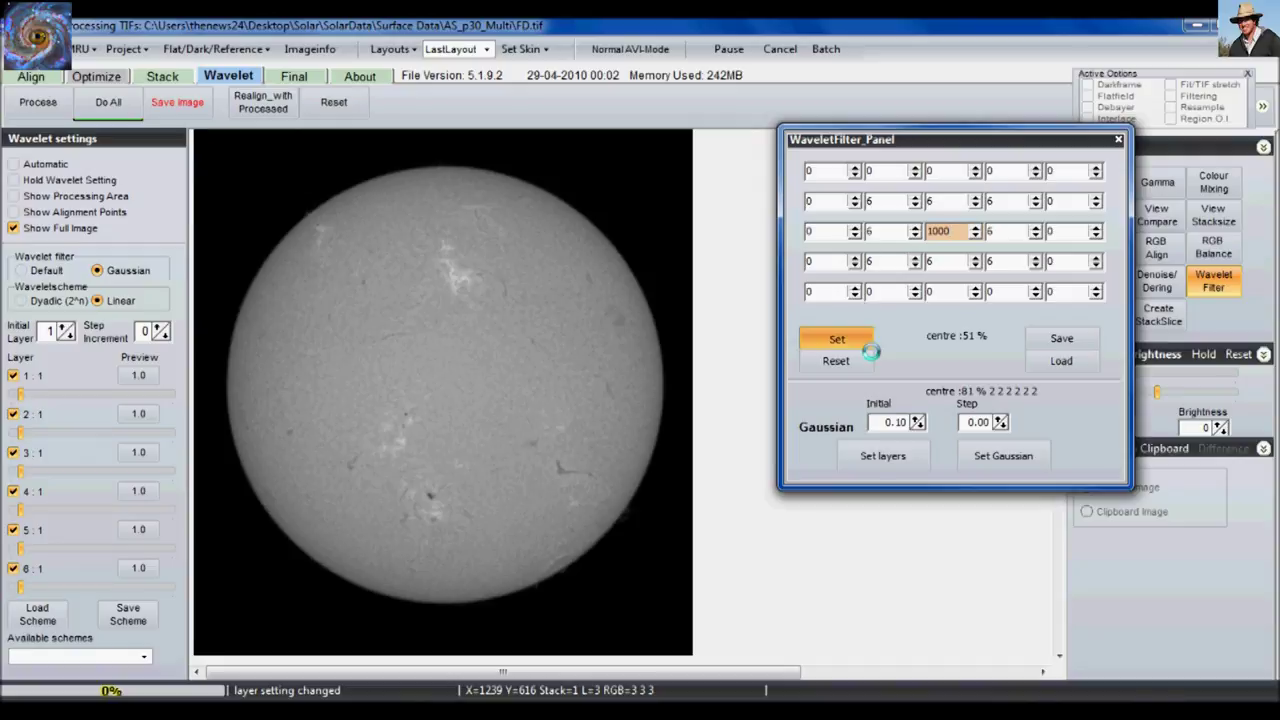
pyautogui.click(1118, 139)
pyautogui.click(15, 229)
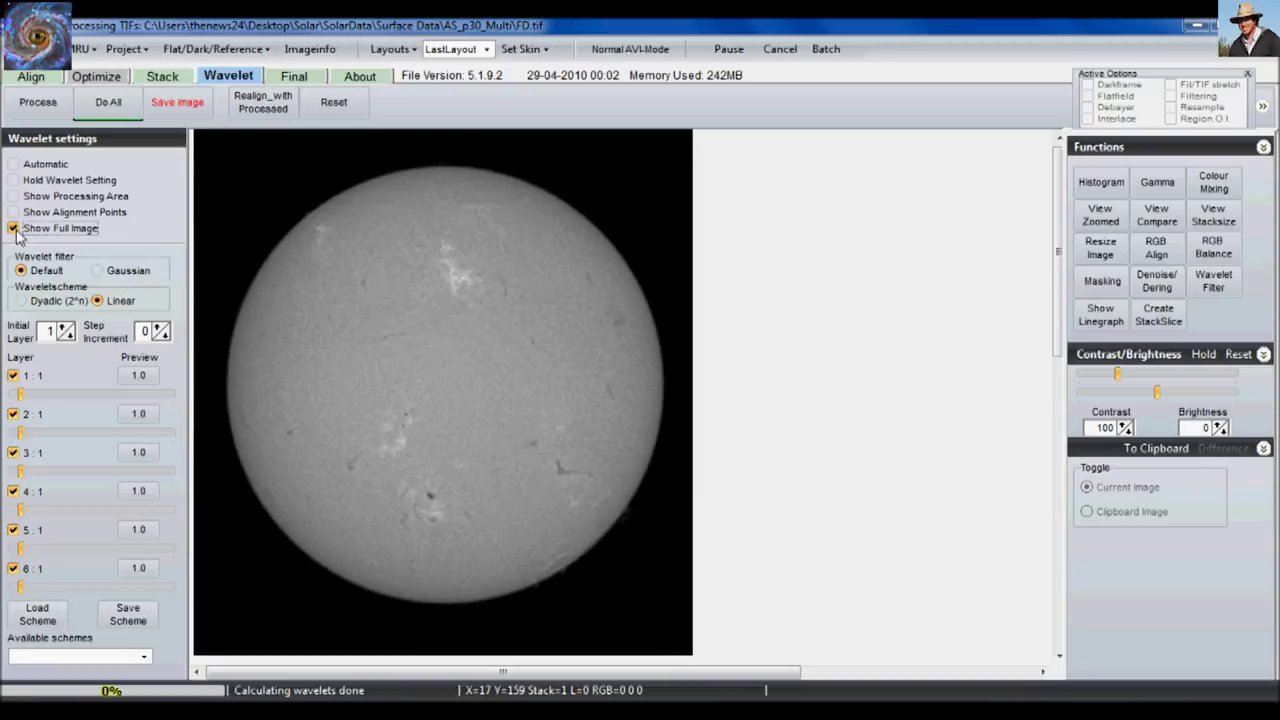
pyautogui.moveTo(1057, 335); pyautogui.dragTo(1057, 385)
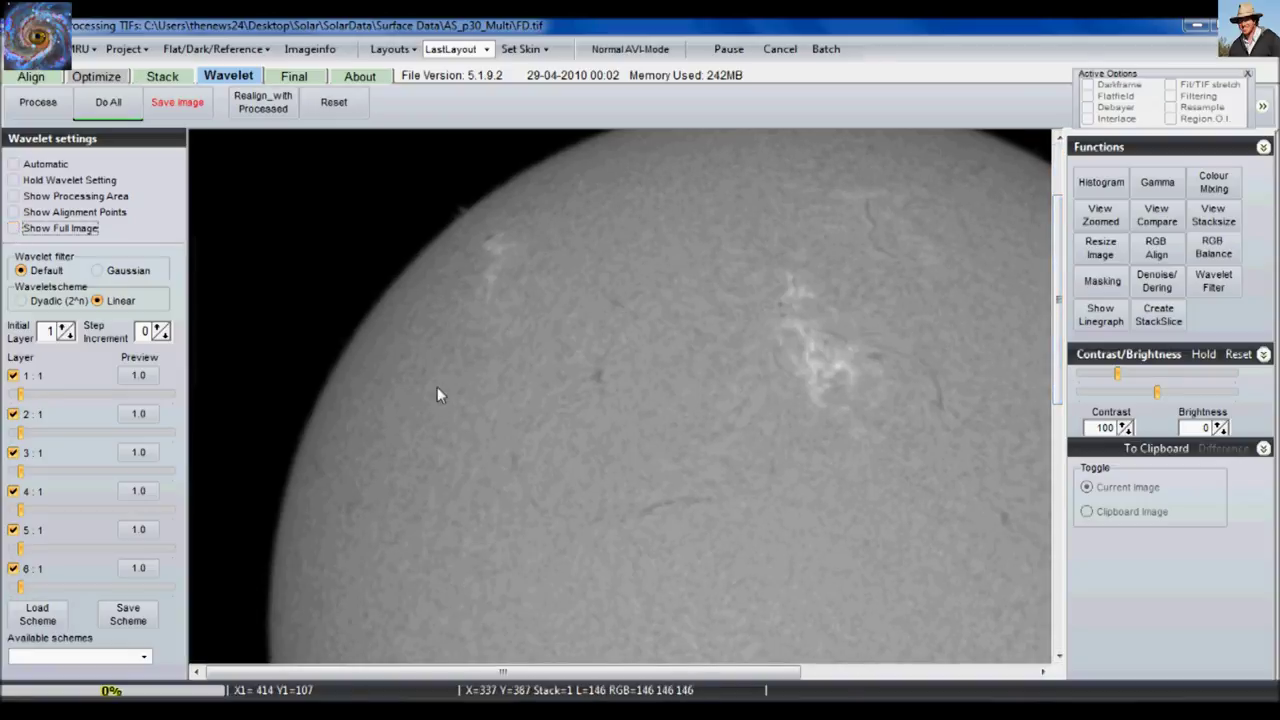
# Switch to Gaussian wavelets, raise sharpening on layers 1, 2 and 3, and process the image.
pyautogui.moveTo(21, 396); pyautogui.dragTo(24, 397)
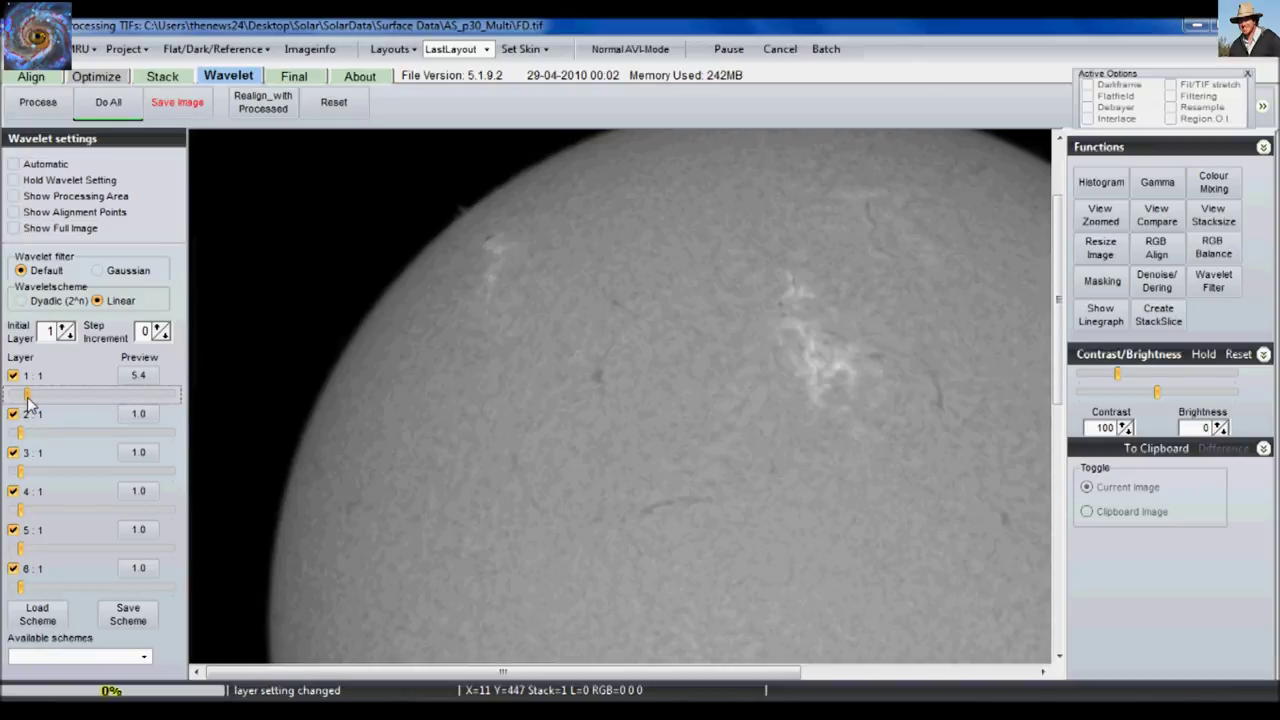
pyautogui.moveTo(27, 397); pyautogui.dragTo(30, 400)
pyautogui.moveTo(34, 405); pyautogui.dragTo(38, 404)
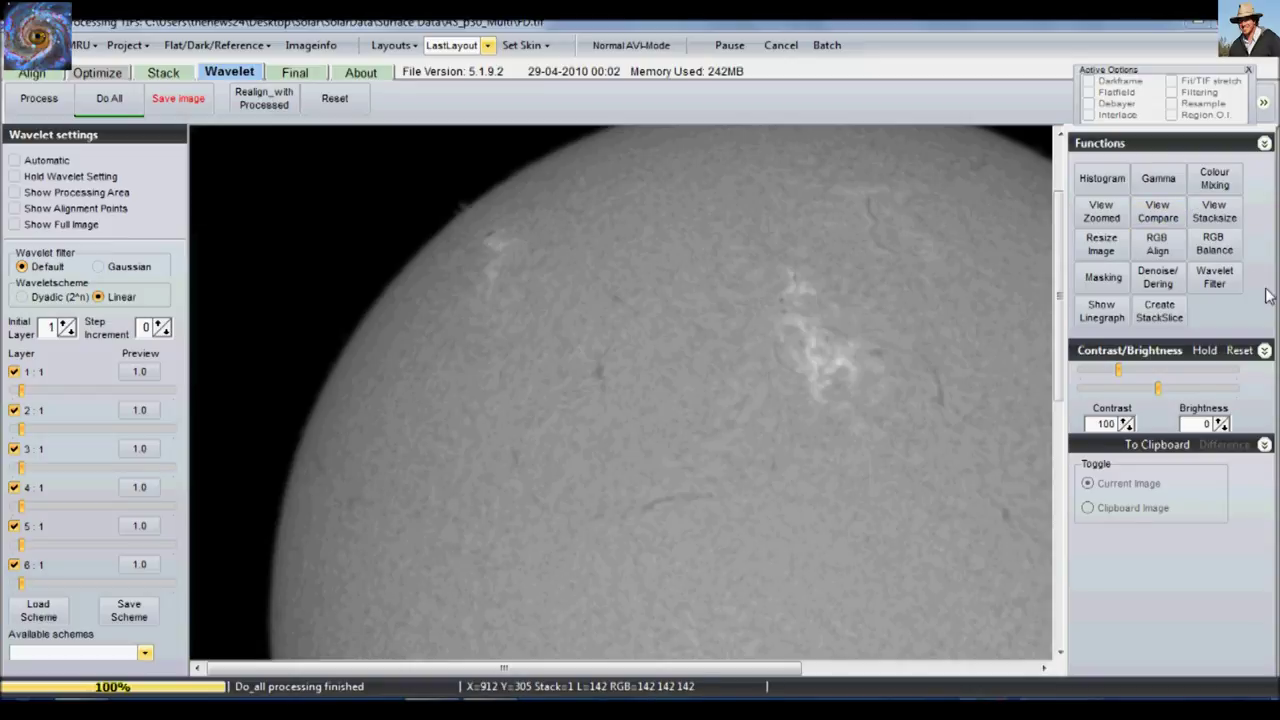
pyautogui.click(97, 267)
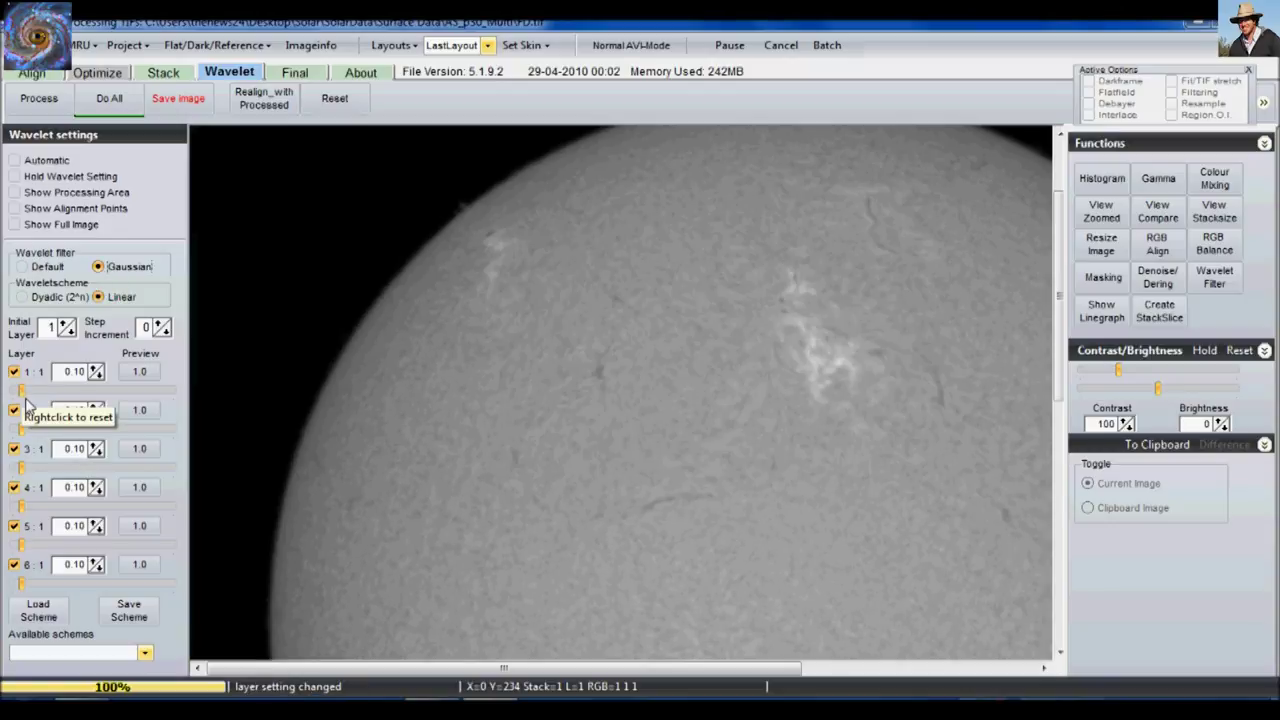
pyautogui.moveTo(26, 400); pyautogui.dragTo(42, 387)
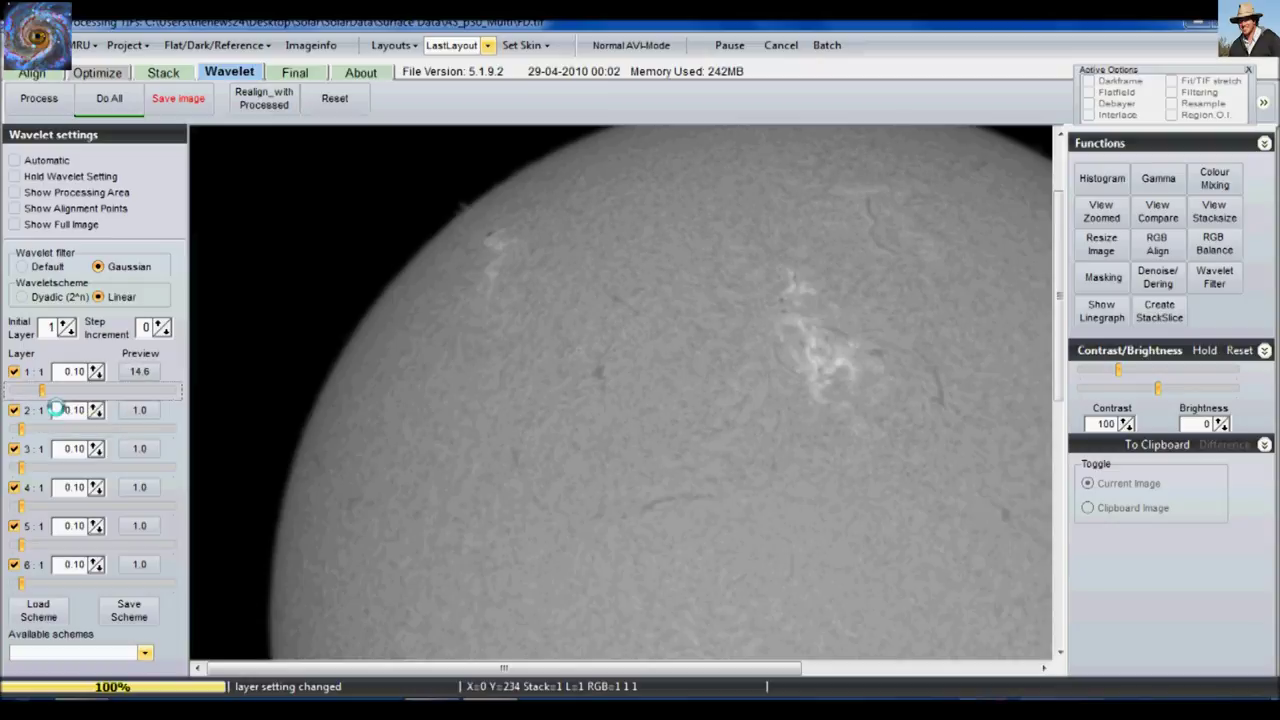
pyautogui.press('Left')
pyautogui.press('Right')
pyautogui.moveTo(21, 428); pyautogui.dragTo(31, 432)
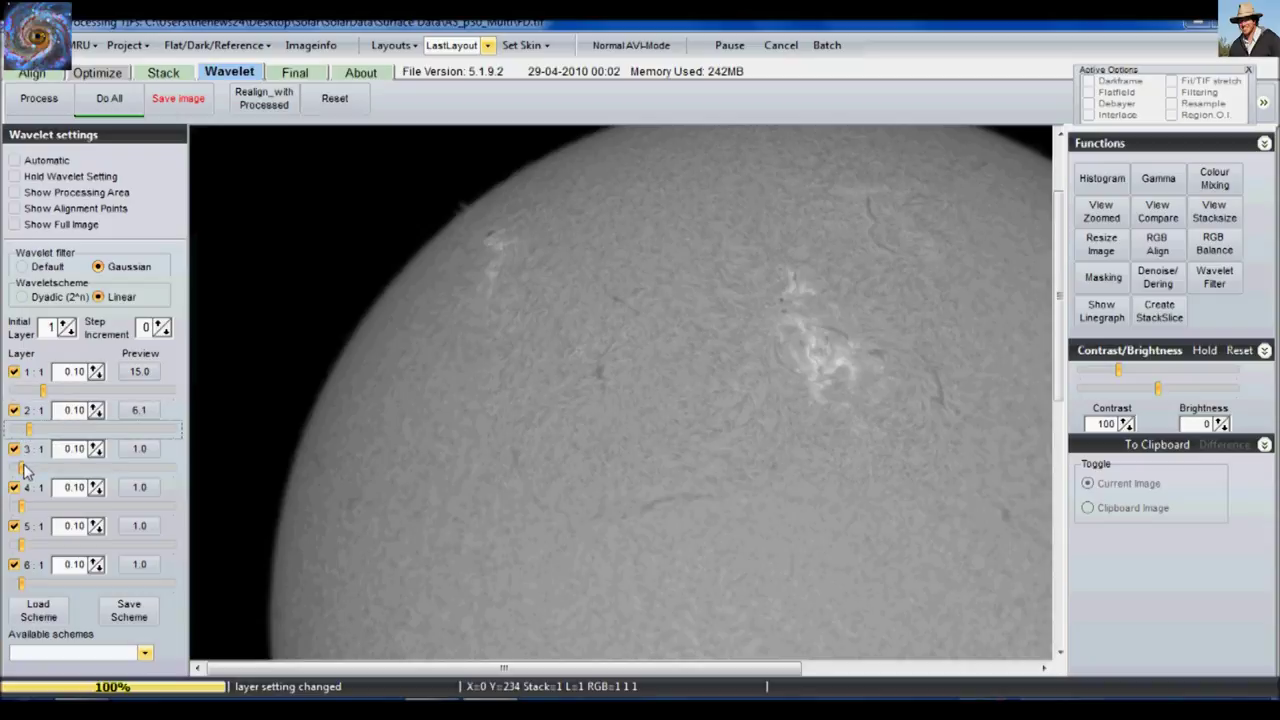
pyautogui.moveTo(24, 468); pyautogui.dragTo(28, 469)
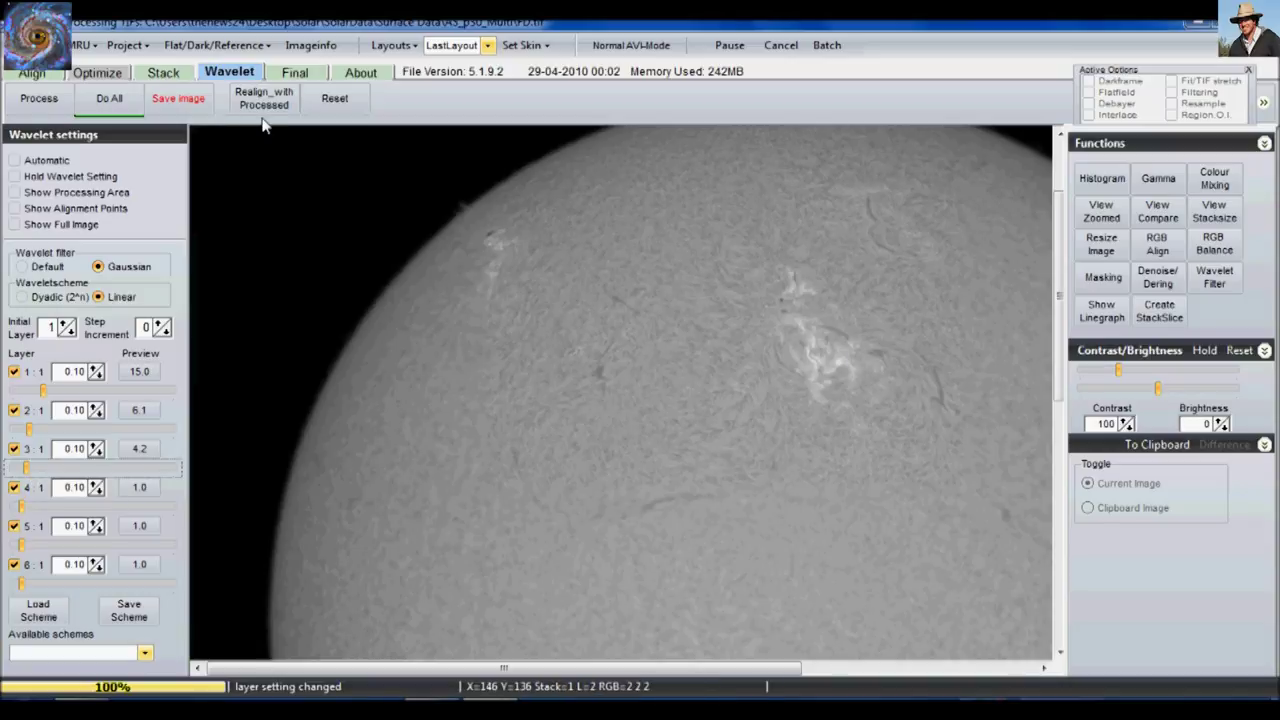
pyautogui.click(109, 98)
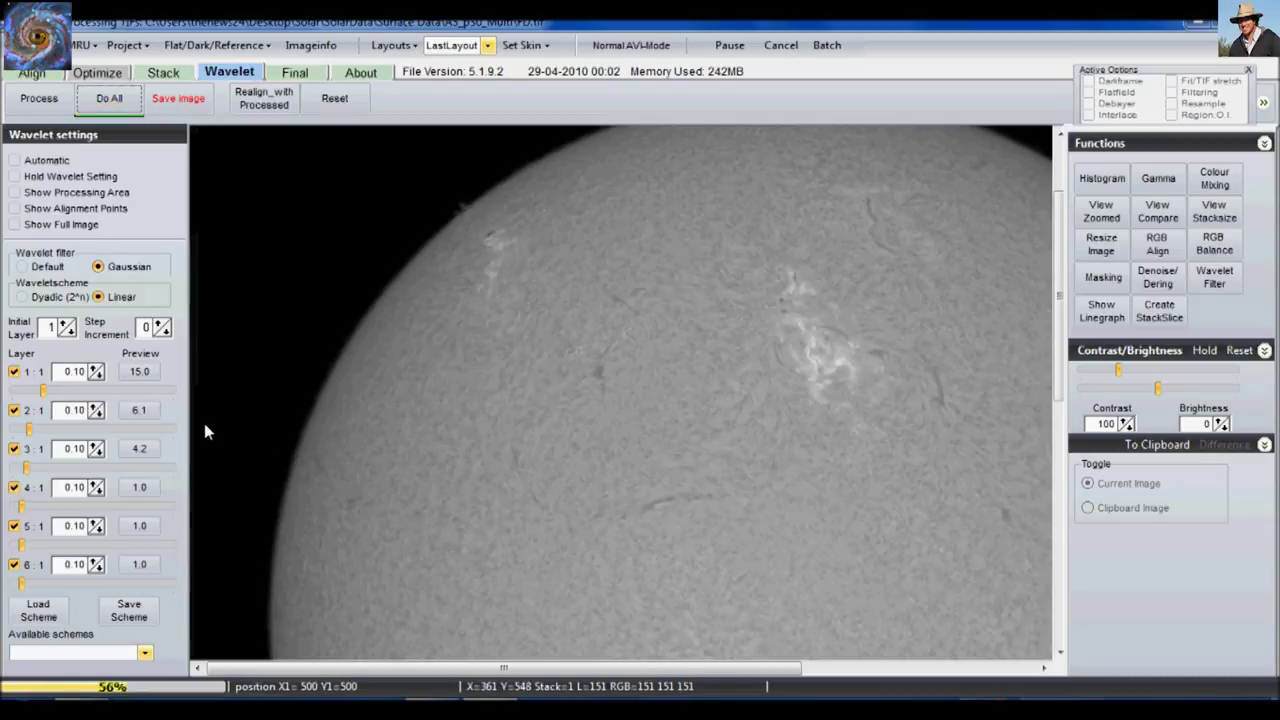
# Lower layer 1 to 10.4 and layer 2 to 3.6, reset layer 3 to 1.0, and reprocess.
pyautogui.moveTo(42, 391); pyautogui.dragTo(35, 398)
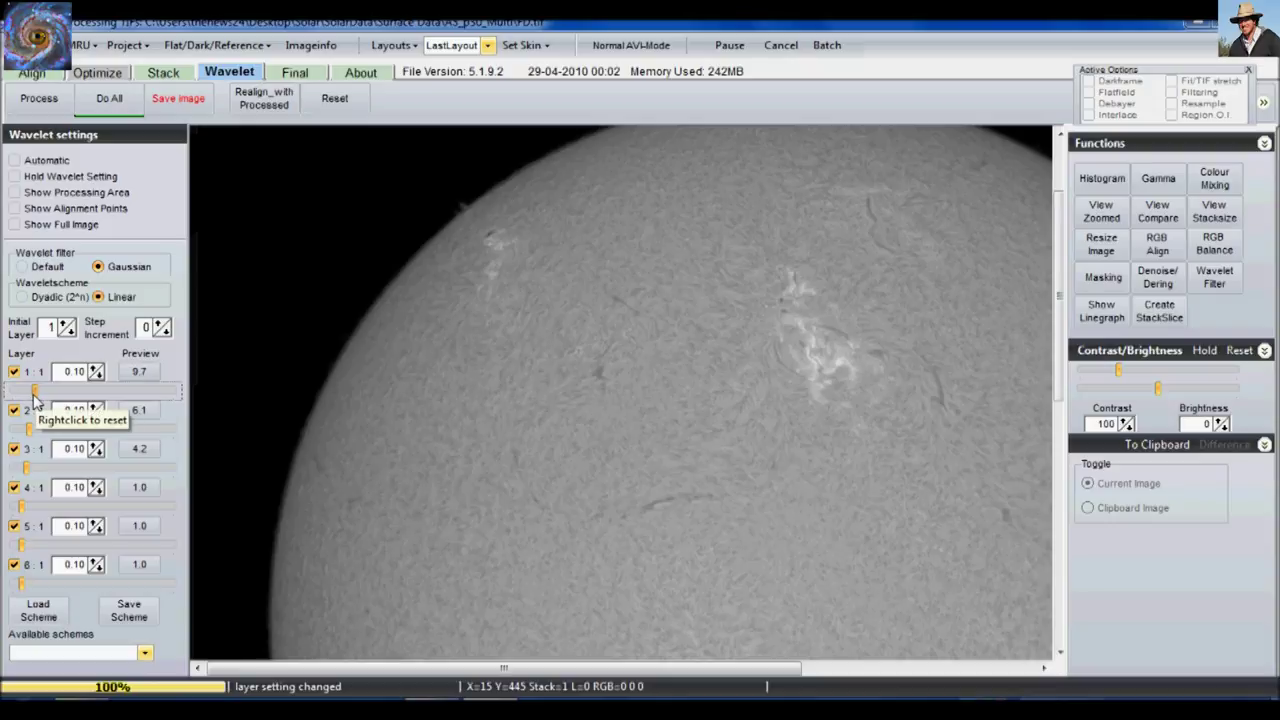
pyautogui.moveTo(30, 430); pyautogui.dragTo(26, 474)
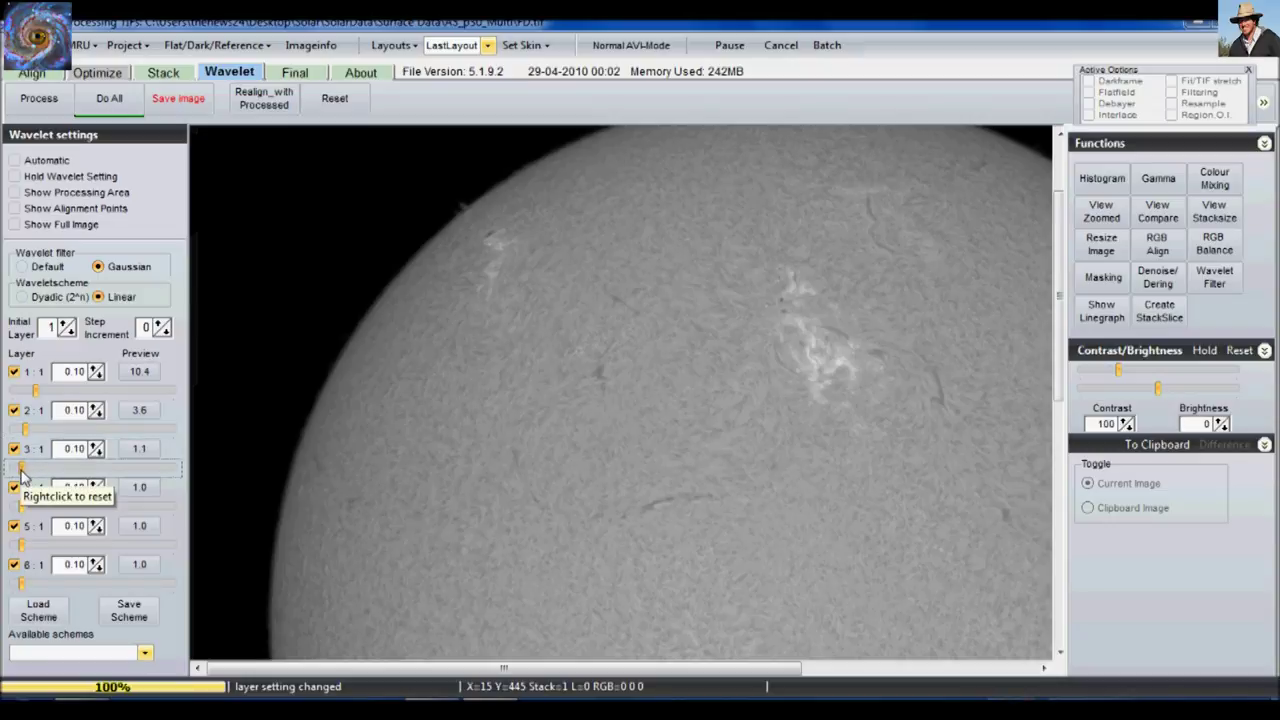
pyautogui.rightClick(38, 472)
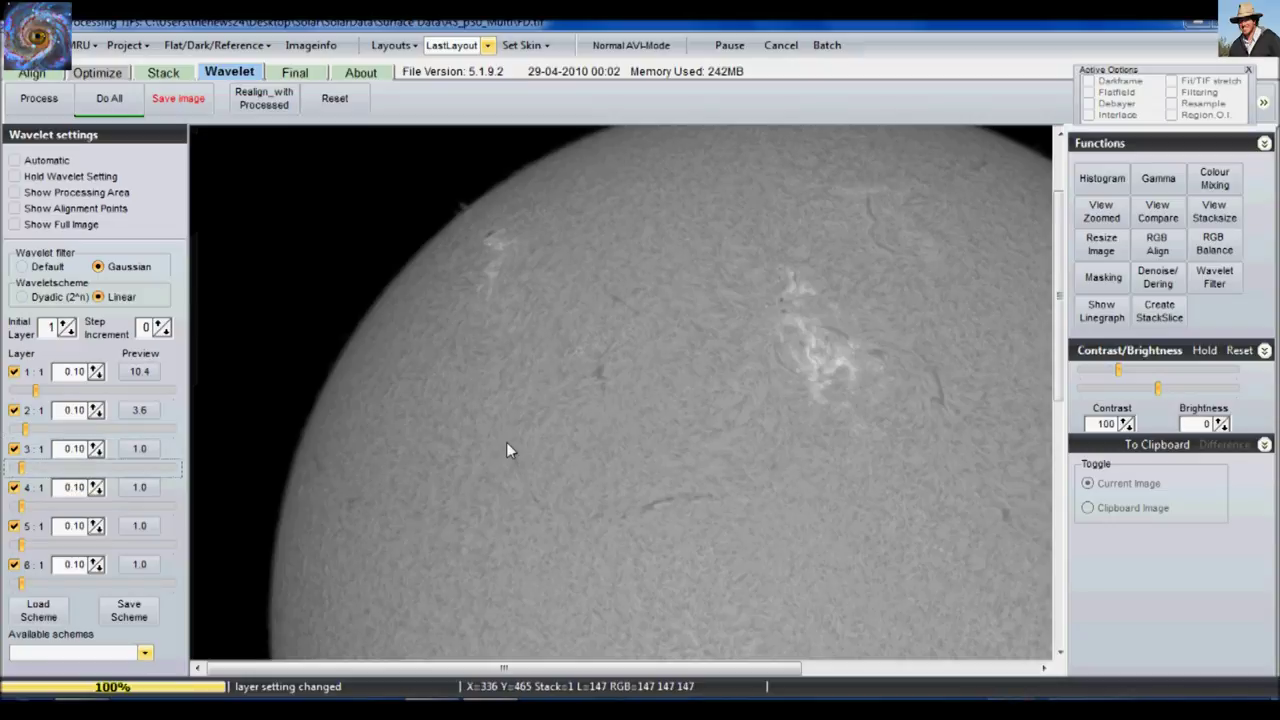
pyautogui.click(106, 112)
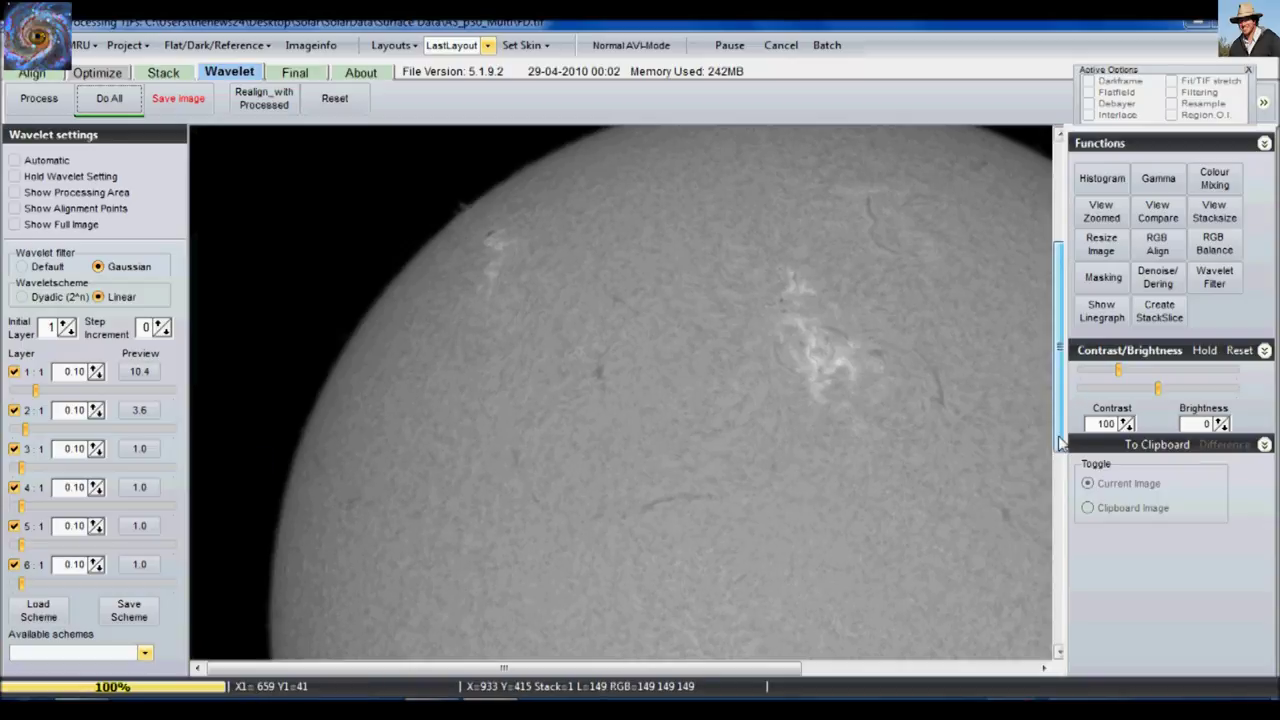
# Reprocess the image, then ease layer 1 sharpening to 5.4 and reprocess again.
pyautogui.moveTo(1062, 443); pyautogui.dragTo(1068, 469)
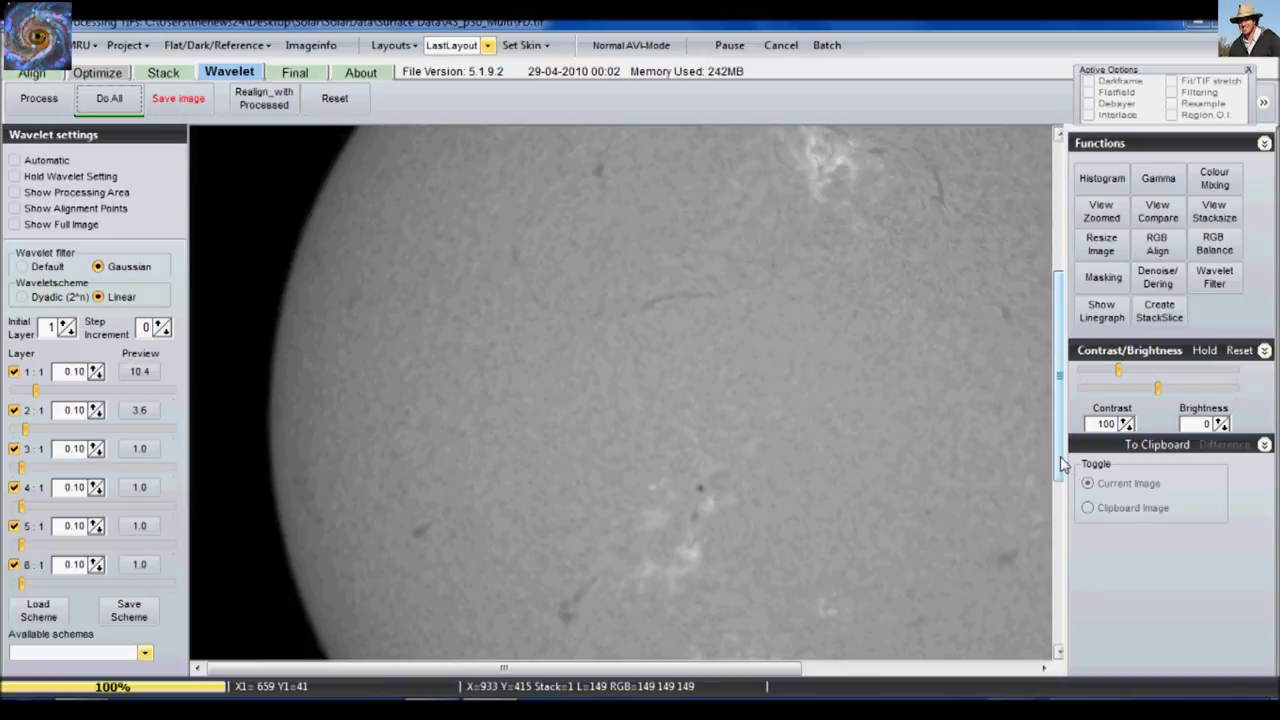
pyautogui.click(108, 100)
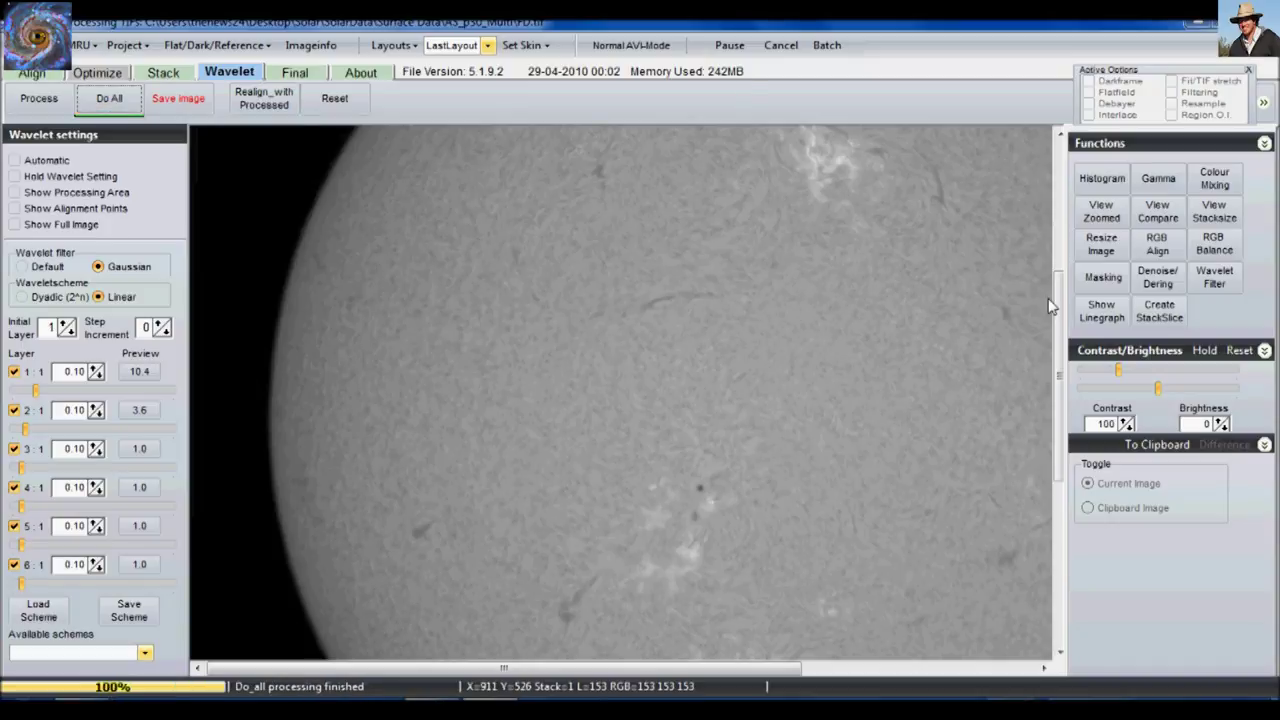
pyautogui.moveTo(1061, 316); pyautogui.dragTo(1061, 195)
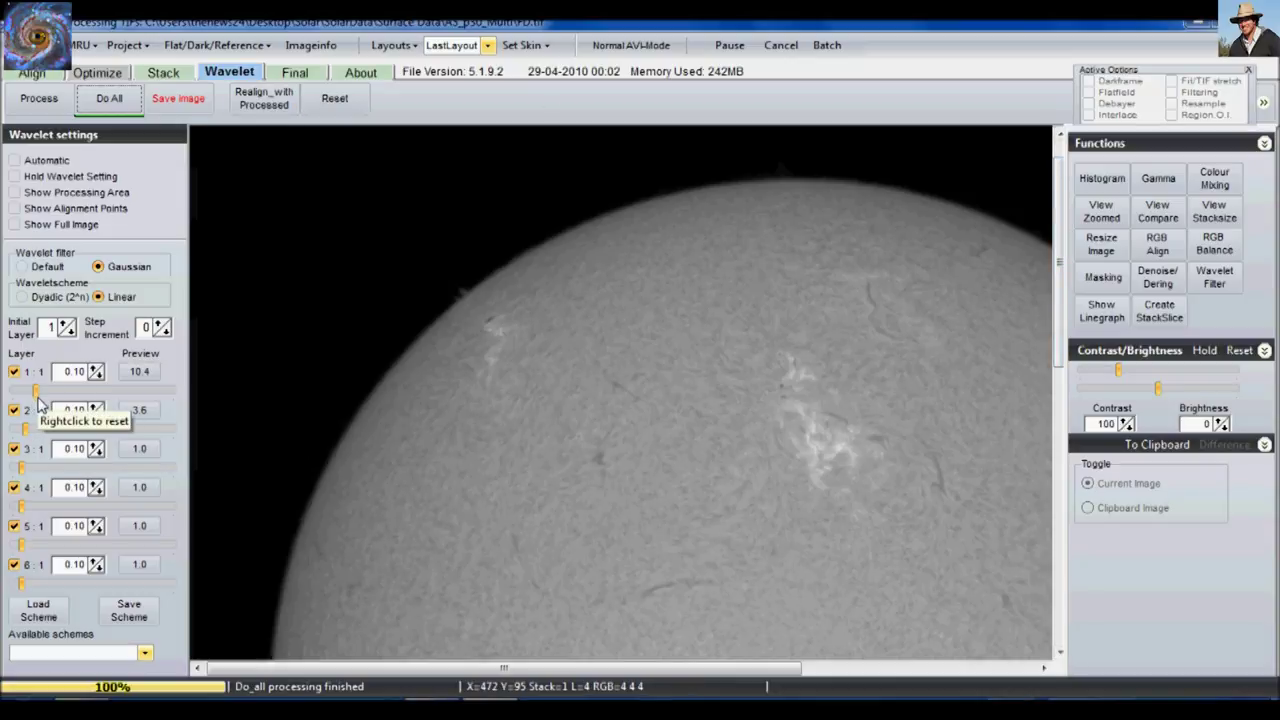
pyautogui.moveTo(37, 397); pyautogui.dragTo(30, 398)
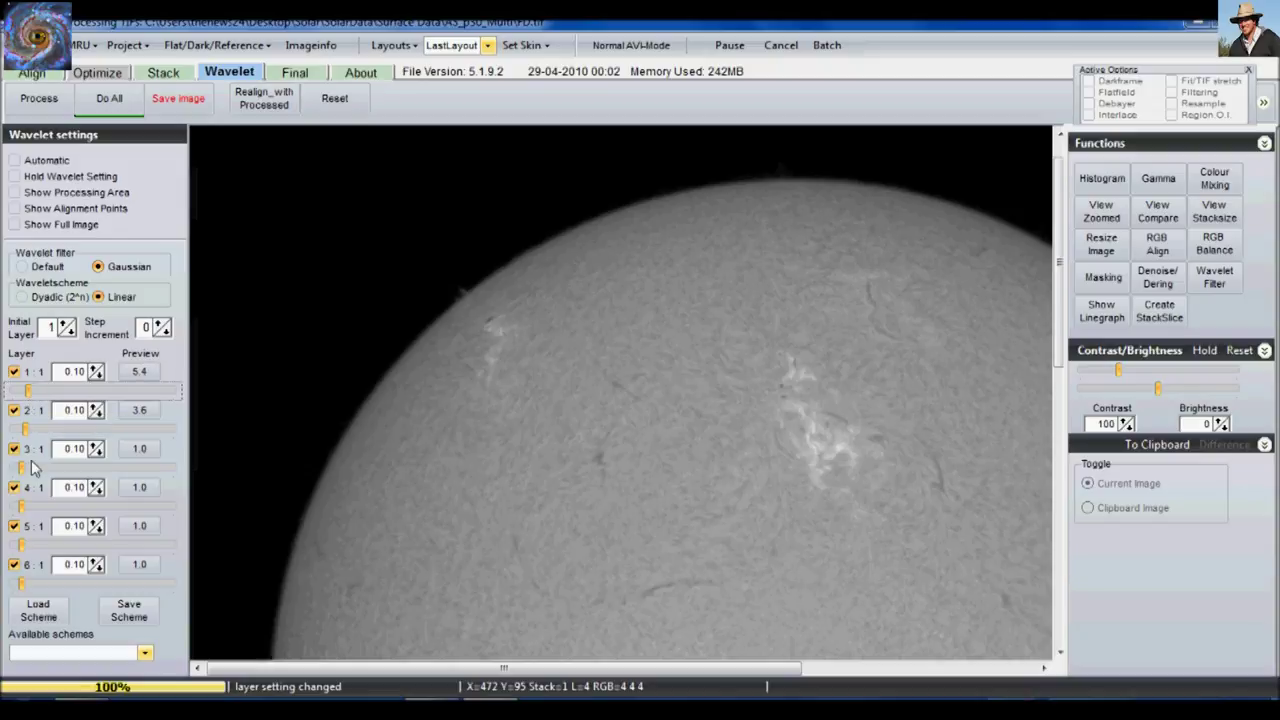
pyautogui.click(112, 100)
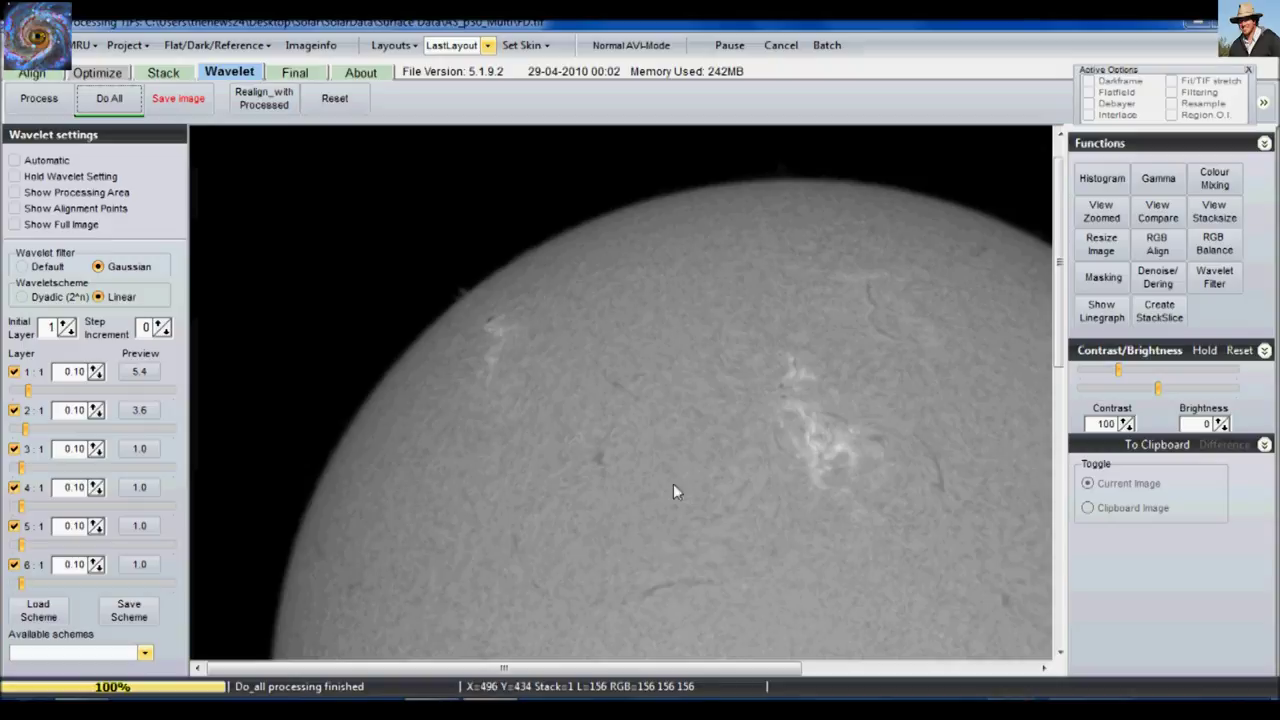
# Save the result over FD as a 16-bit TIFF, then return to Photoshop.
pyautogui.click(178, 98)
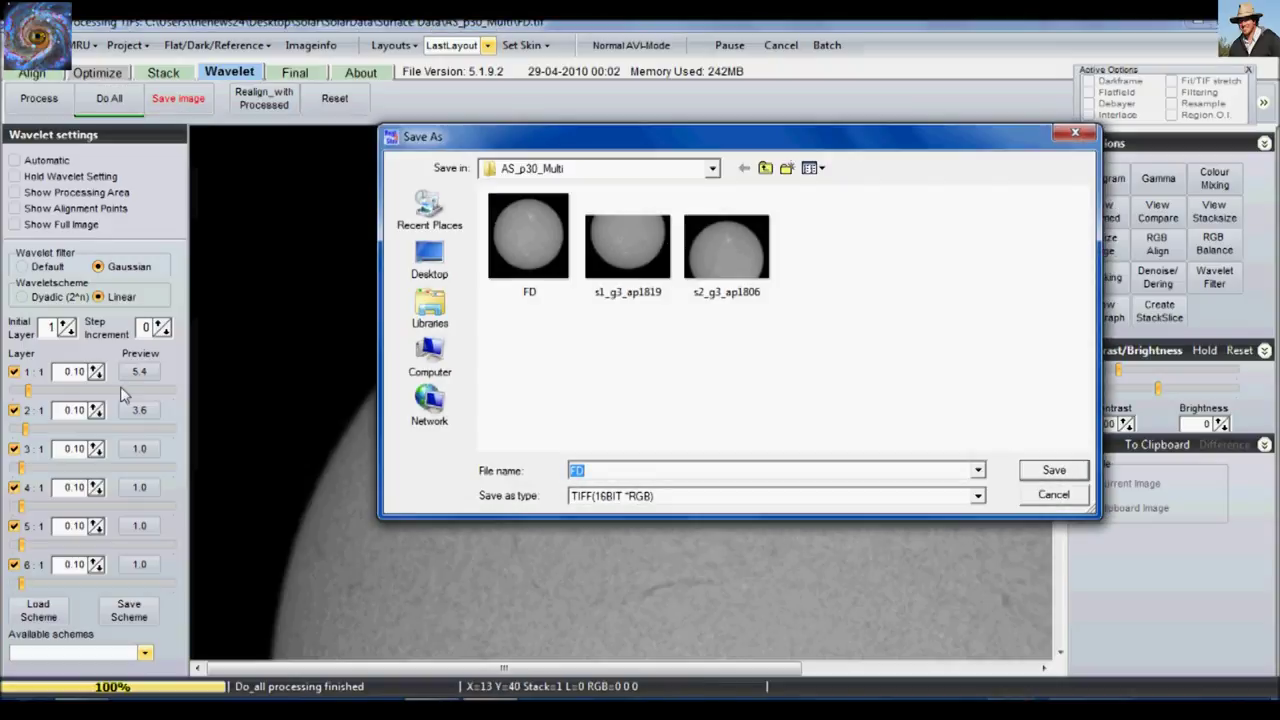
pyautogui.click(1052, 470)
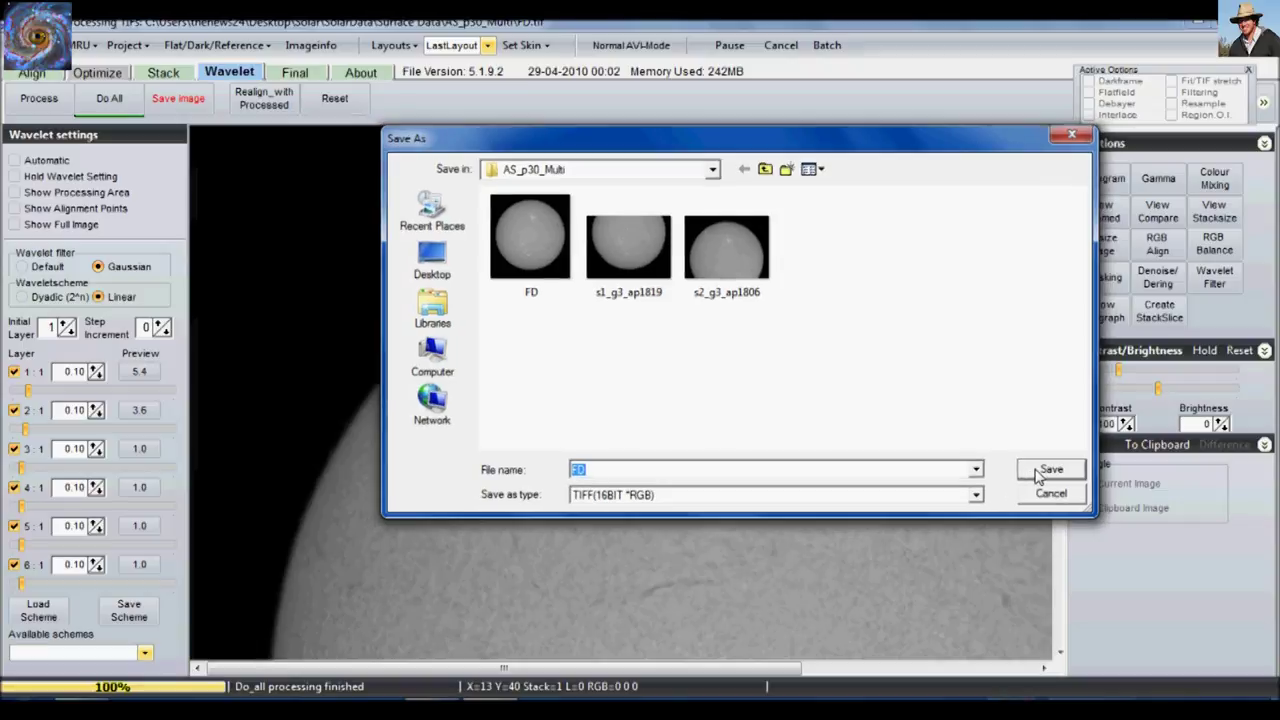
pyautogui.click(600, 109)
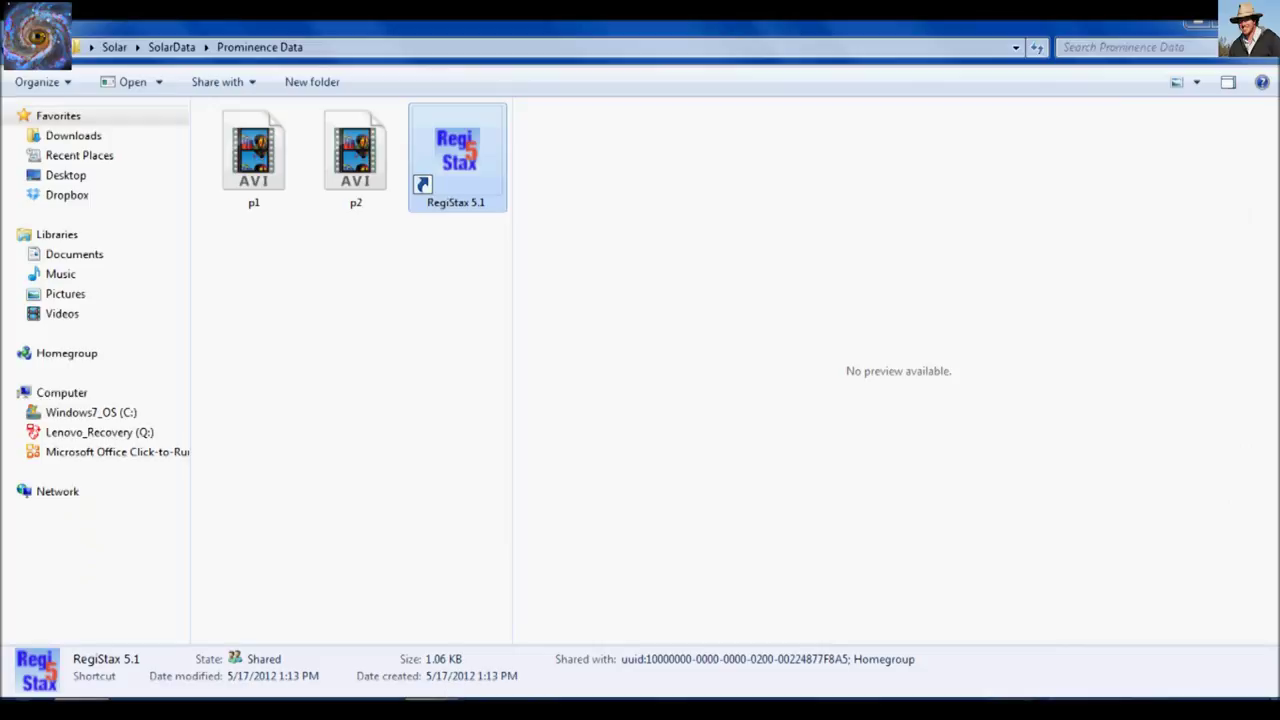
pyautogui.click(451, 694)
# Close the outdated FD.tif and reopen the freshly saved FD.tif.
pyautogui.click(182, 84)
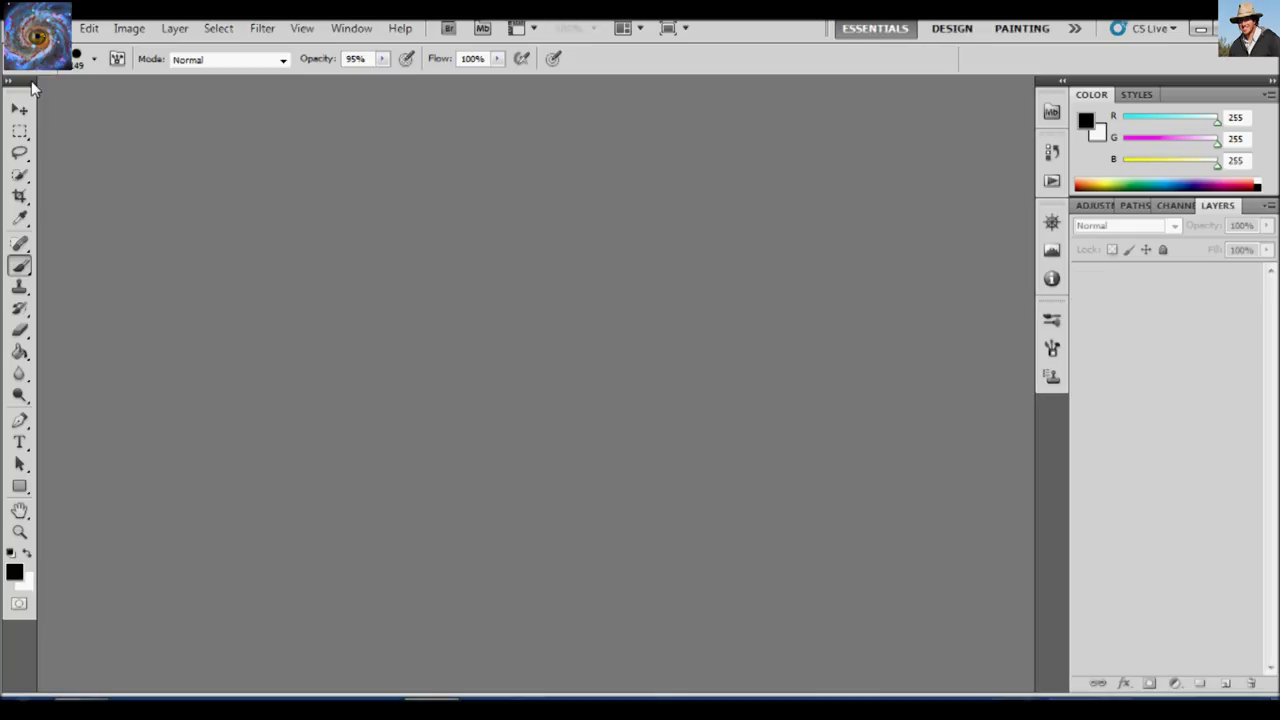
pyautogui.click(56, 28)
pyautogui.click(75, 63)
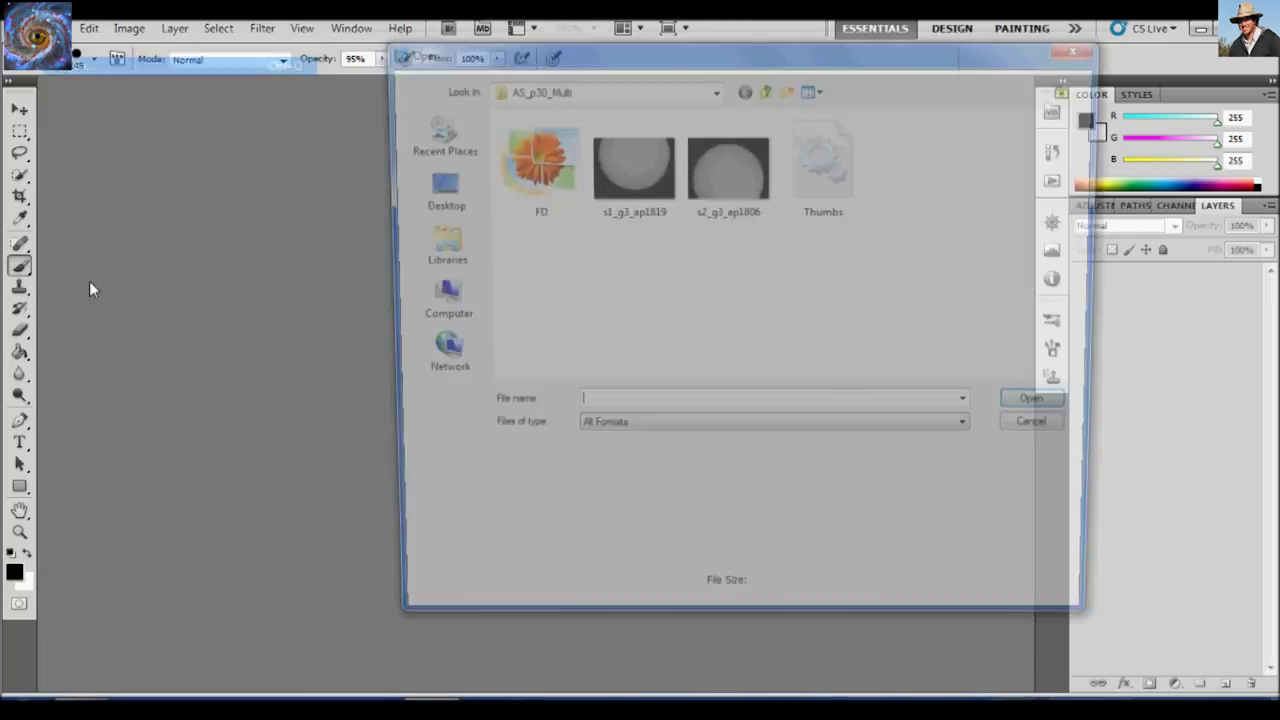
pyautogui.doubleClick(527, 160)
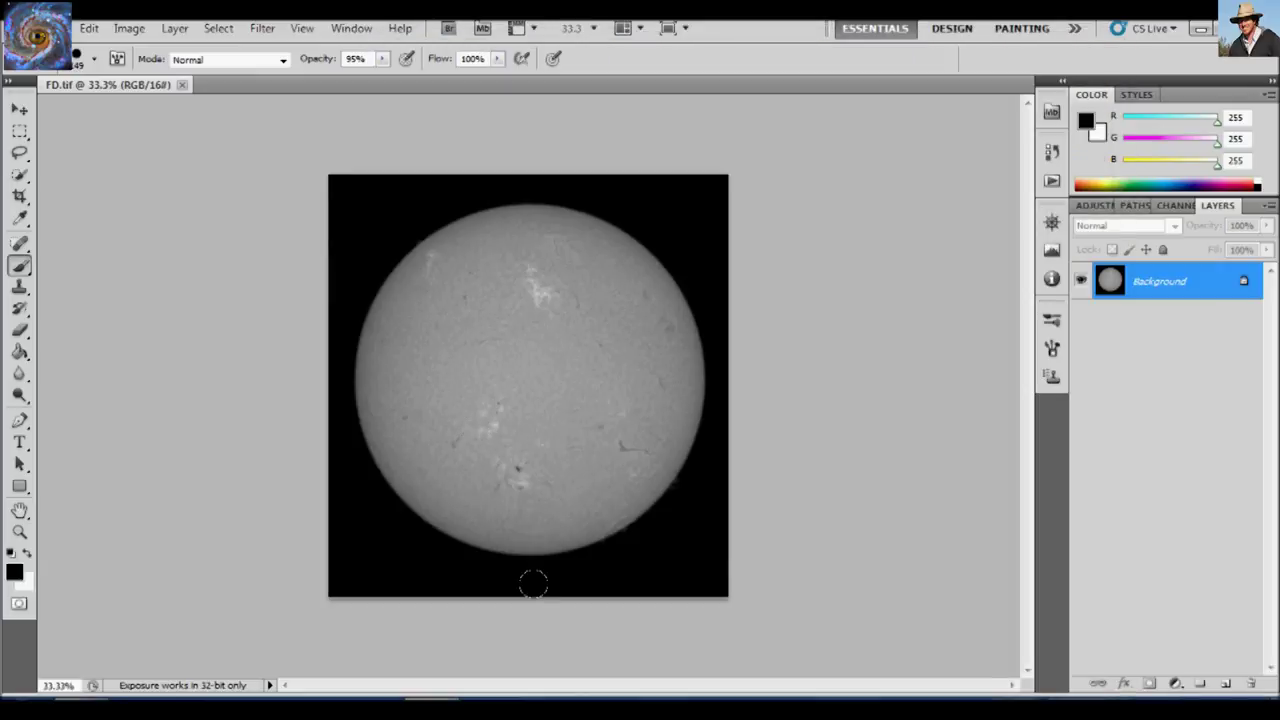
# Zoom from fit-to-screen to full size and scroll up to the sun's top limb.
pyautogui.hotkey('ctrl', '0')
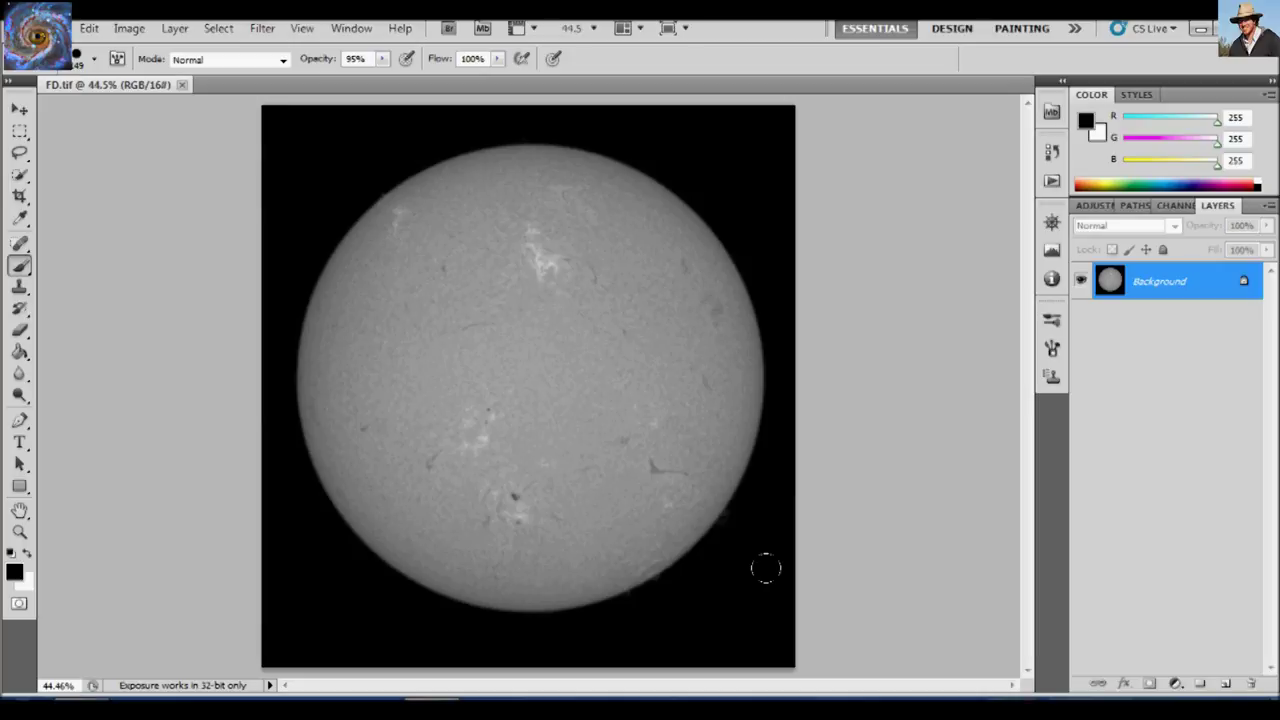
pyautogui.hotkey('ctrl', '+')
pyautogui.hotkey('ctrl', '+')
pyautogui.hotkey('ctrl', '+')
pyautogui.hotkey('ctrl', '+')
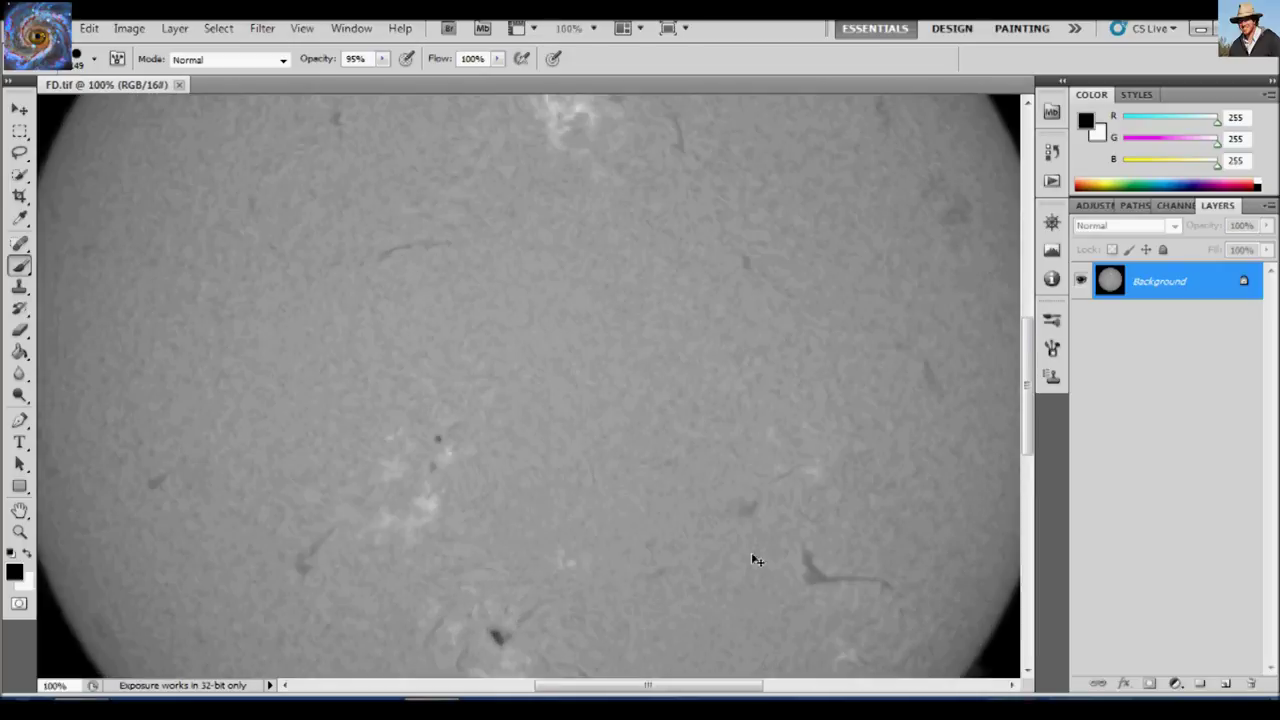
pyautogui.hotkey('ctrl', '-')
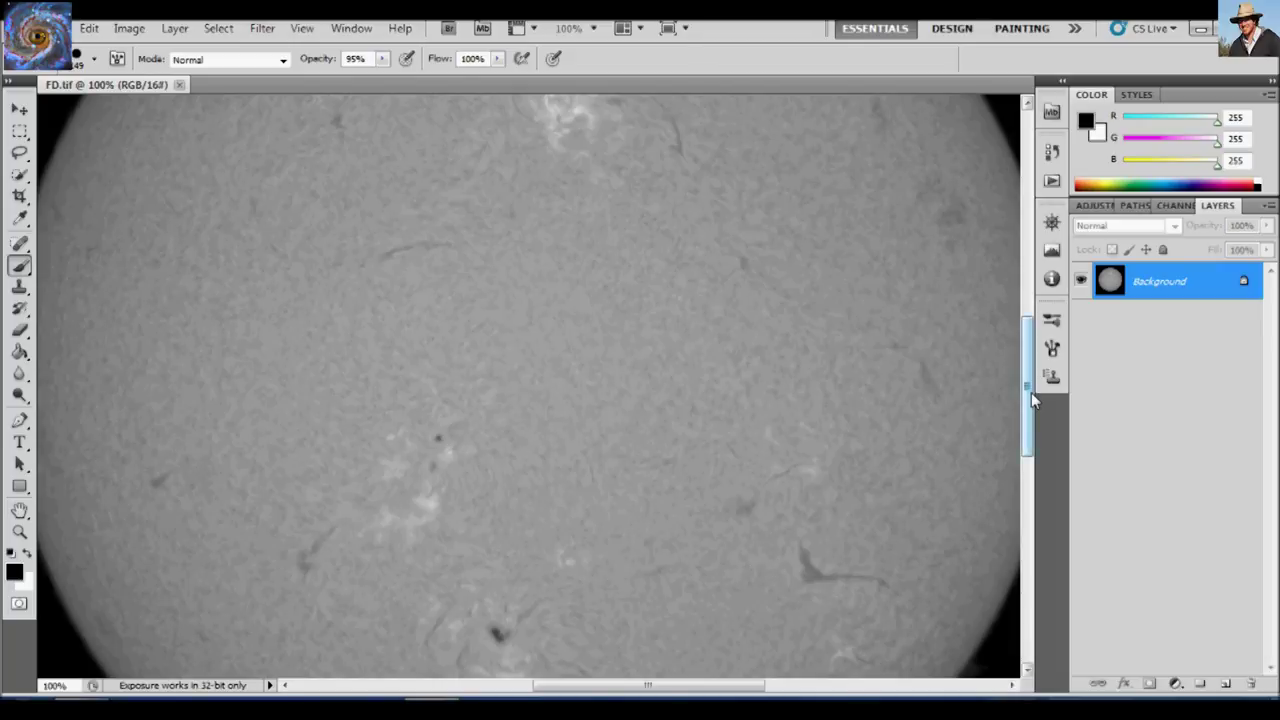
pyautogui.moveTo(1027, 400); pyautogui.dragTo(1027, 320)
pyautogui.click(10, 112)
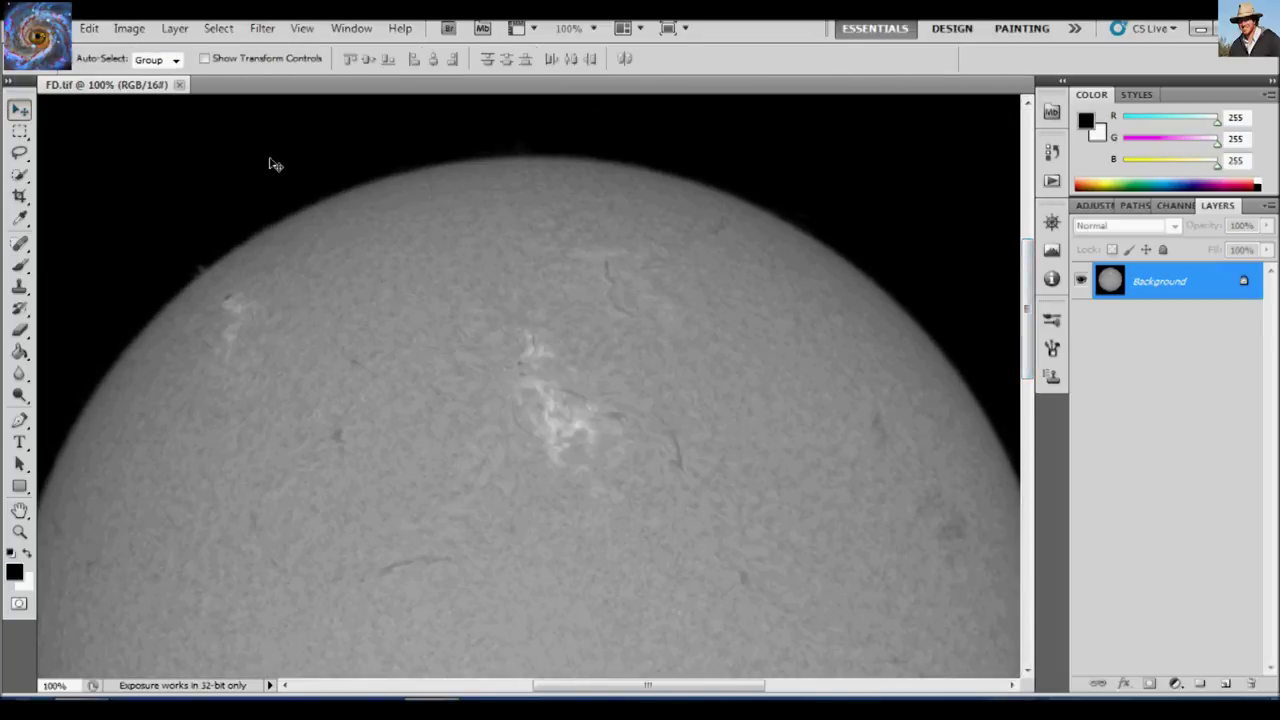
# Apply Smart Sharpen with 275% amount, 1.0 px radius, Remove Lens Blur and More Accurate on.
pyautogui.click(262, 28)
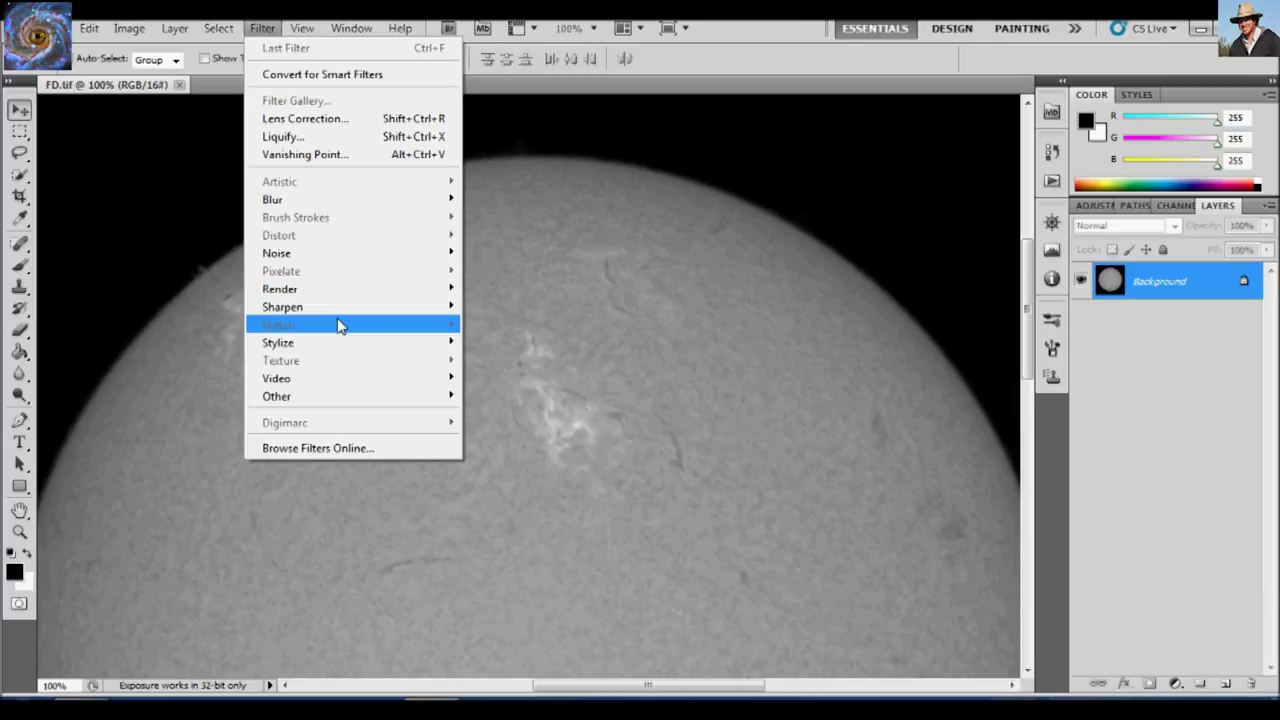
pyautogui.moveTo(341, 310)
pyautogui.click(525, 362)
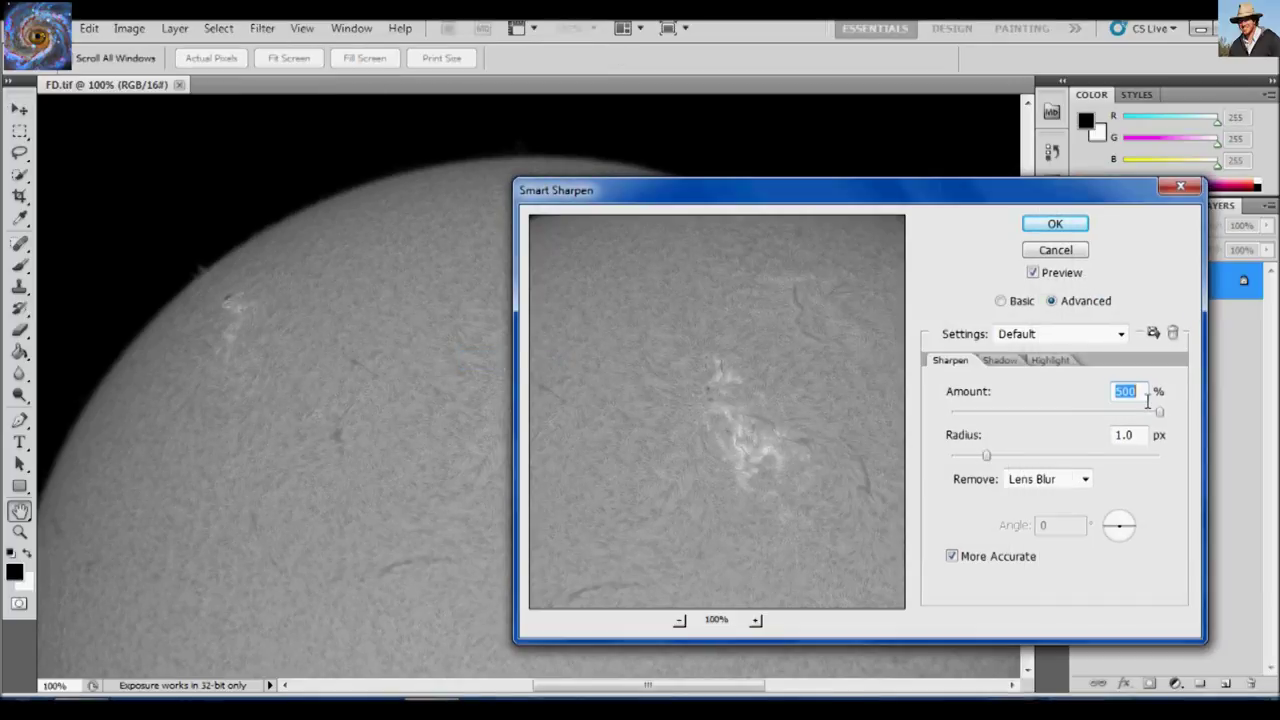
pyautogui.write('275')
pyautogui.moveTo(857, 189); pyautogui.dragTo(973, 112)
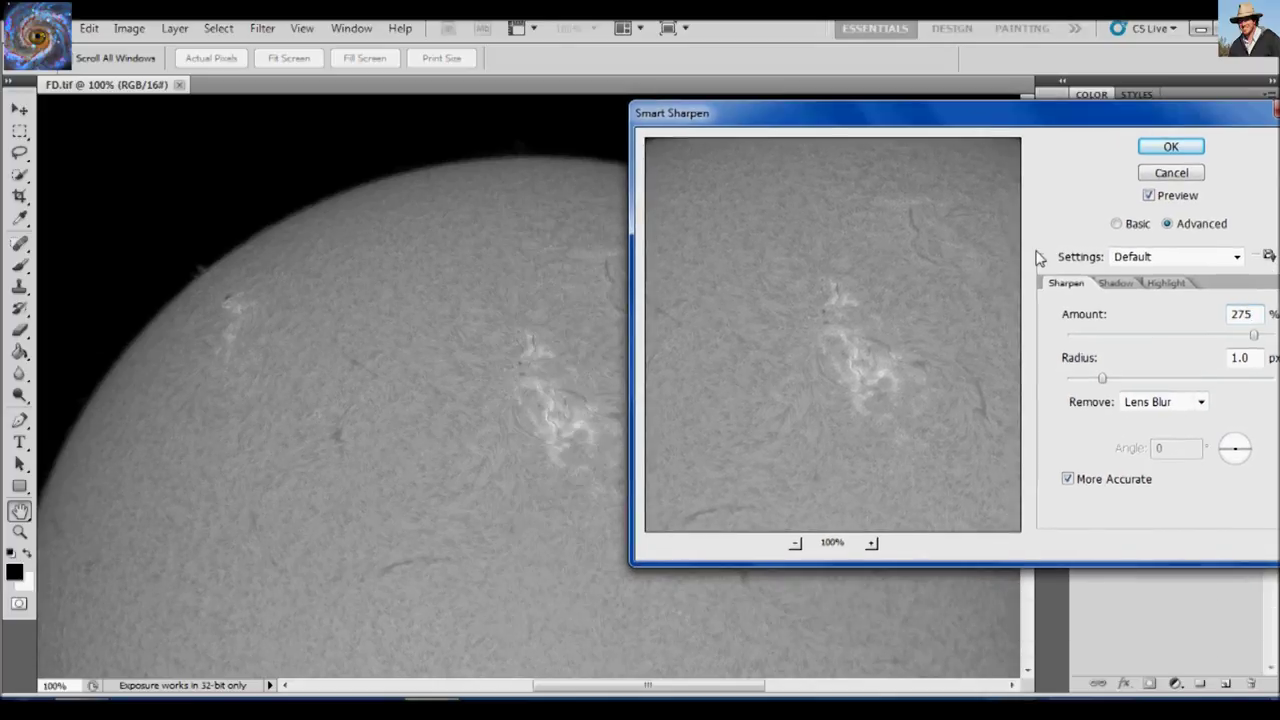
pyautogui.click(1068, 480)
pyautogui.moveTo(957, 380); pyautogui.dragTo(923, 371)
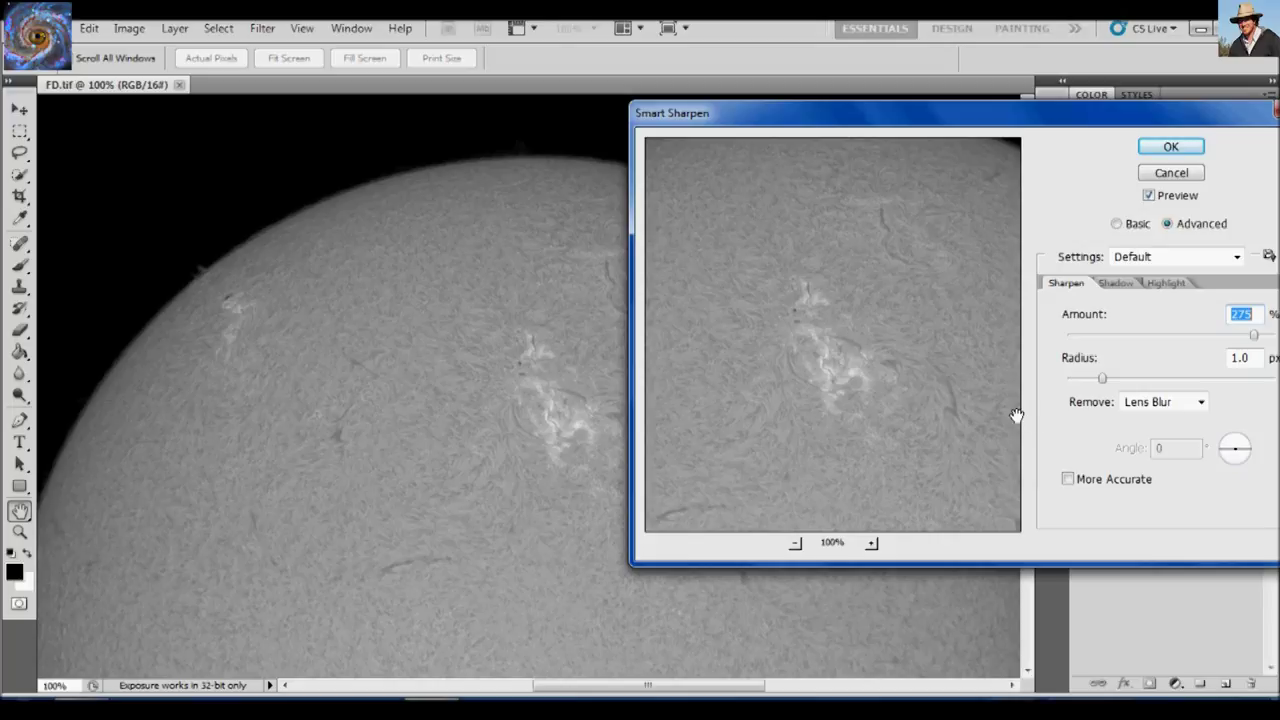
pyautogui.click(1068, 480)
pyautogui.scroll(-5, 533, 374)
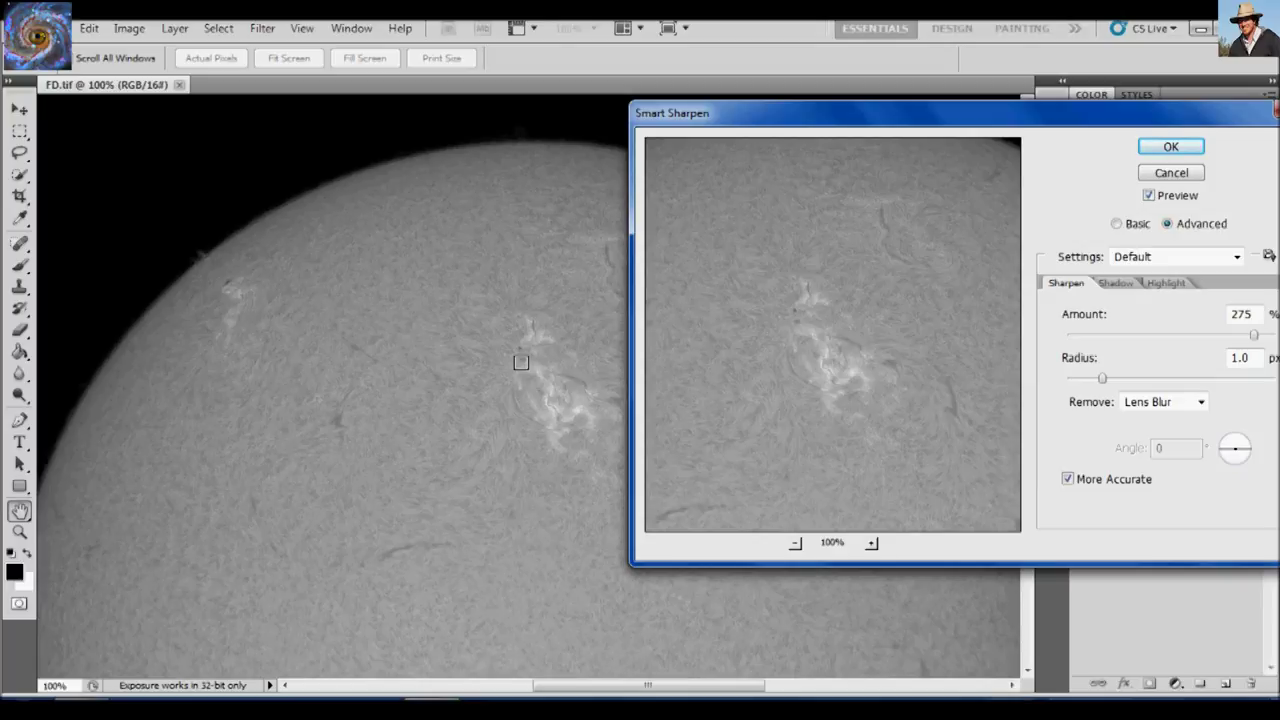
pyautogui.scroll(-3, 537, 378)
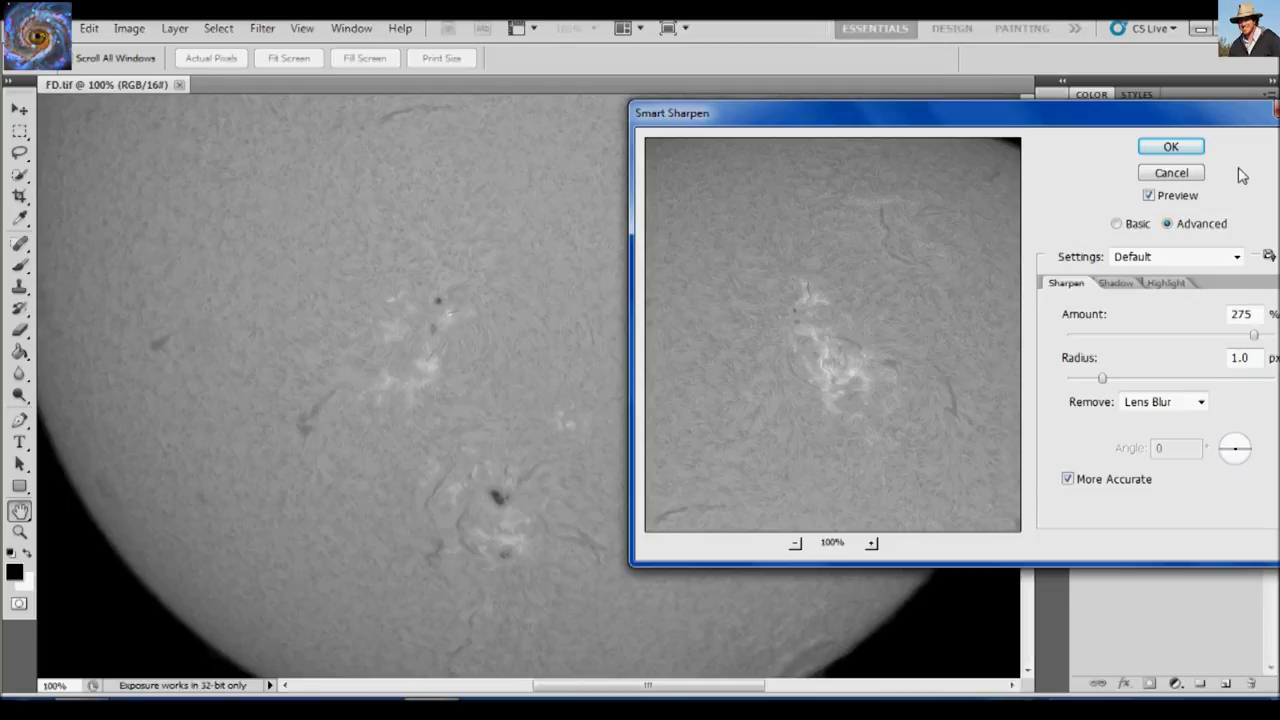
pyautogui.click(1178, 150)
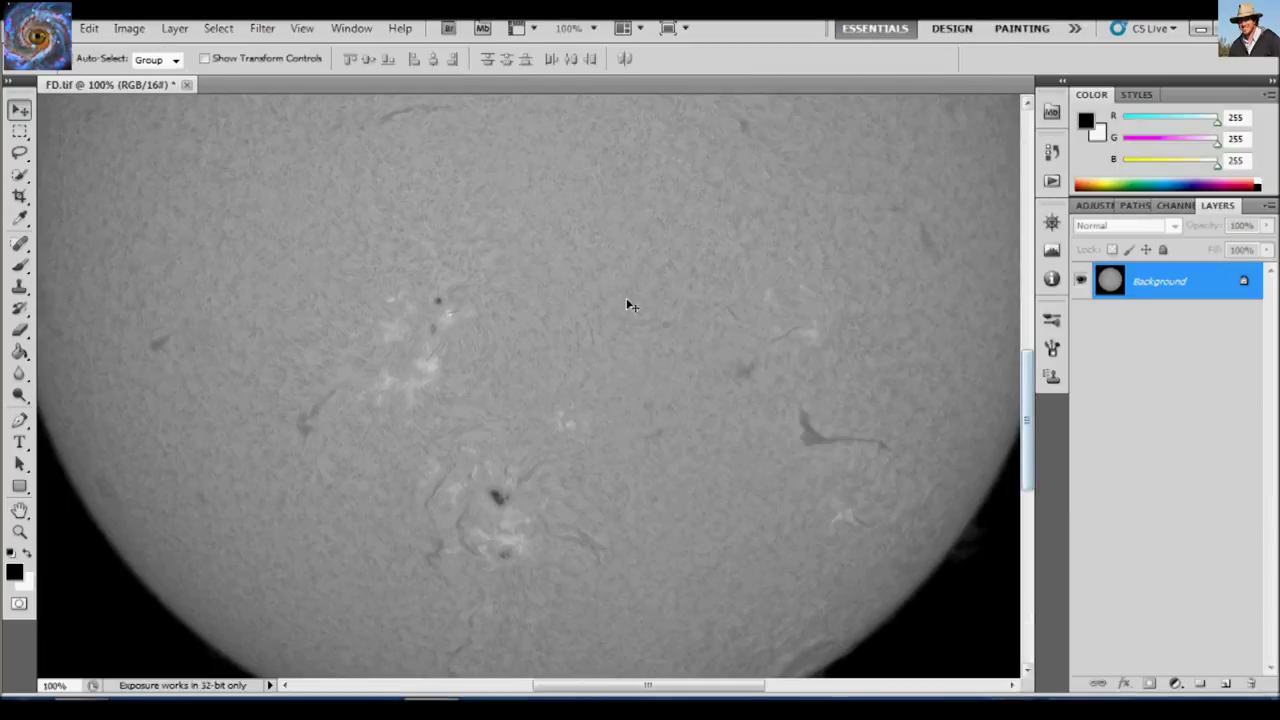
# Apply Unsharp Mask at 25% amount, 2.0 px radius, threshold 0, then fit the disk on screen.
pyautogui.click(262, 28)
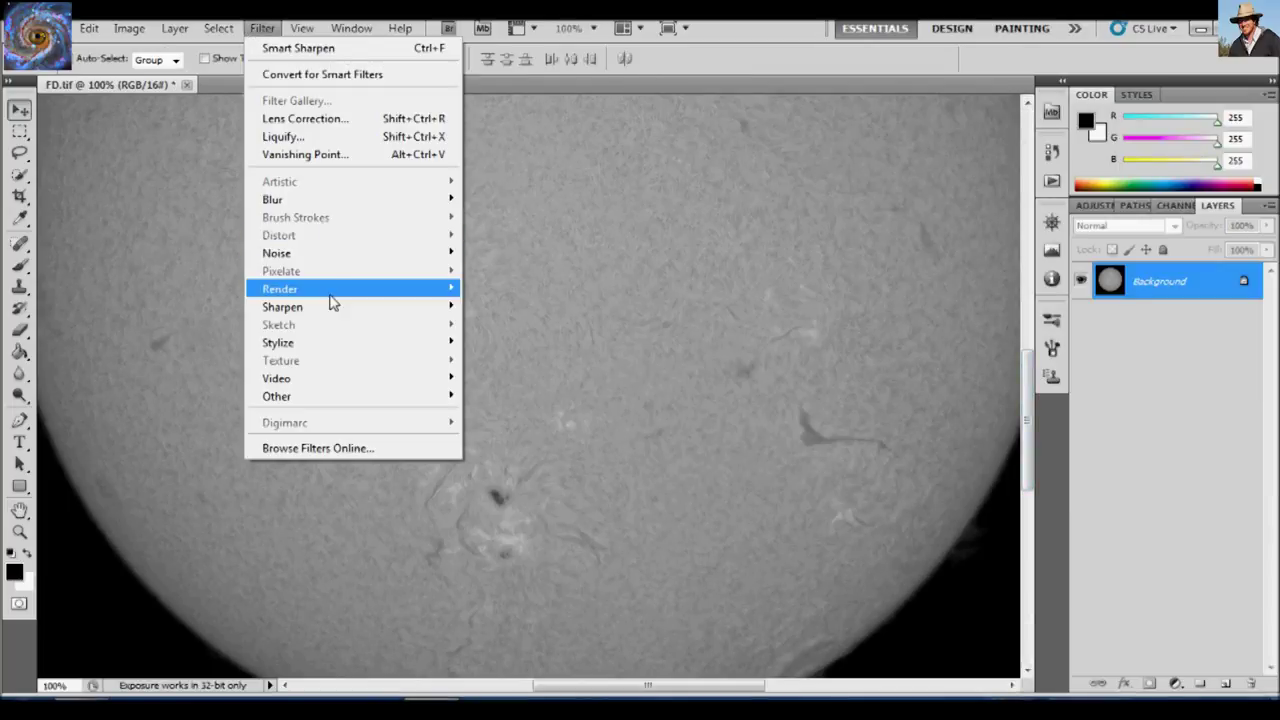
pyautogui.moveTo(333, 310)
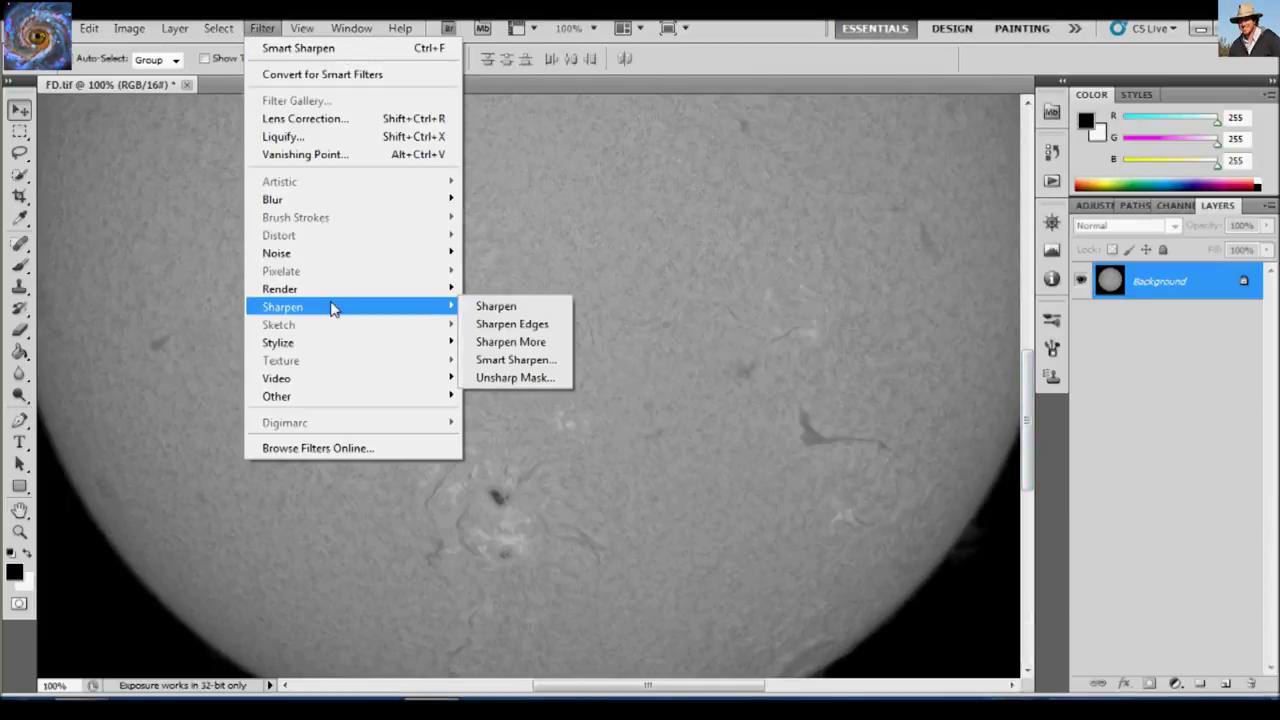
pyautogui.click(501, 377)
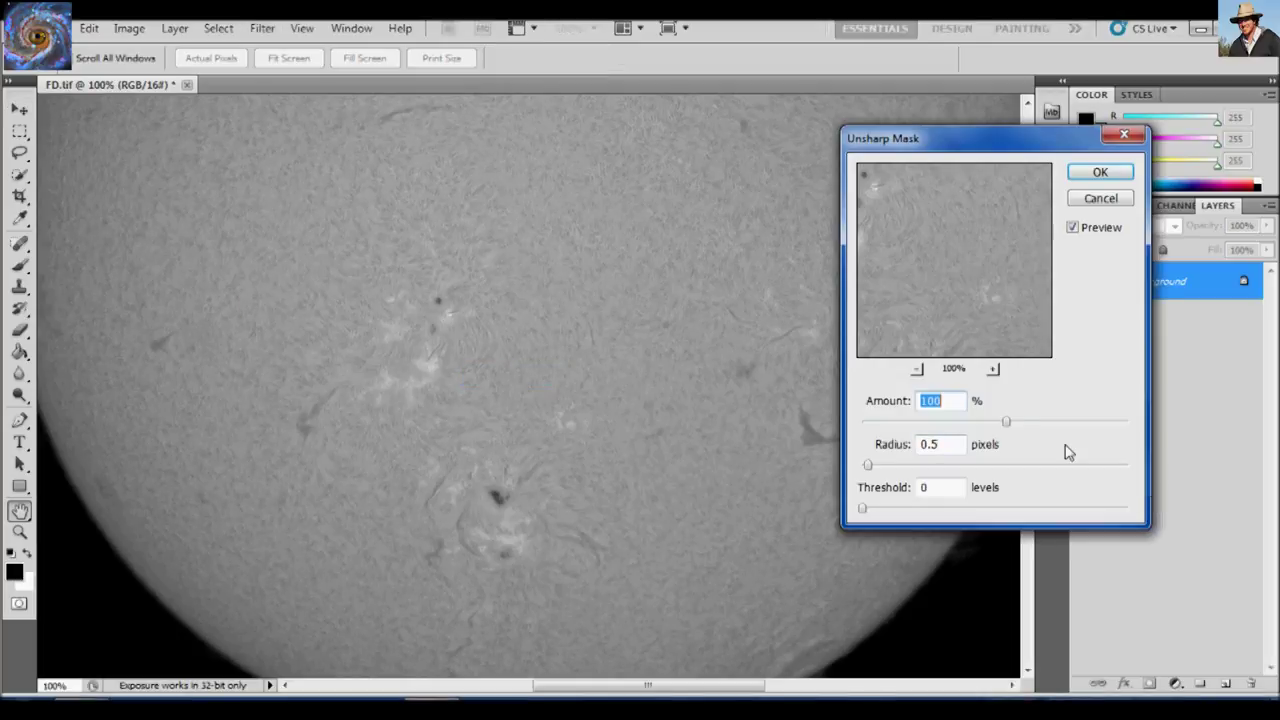
pyautogui.moveTo(1006, 423); pyautogui.dragTo(904, 425)
pyautogui.moveTo(869, 466); pyautogui.dragTo(891, 471)
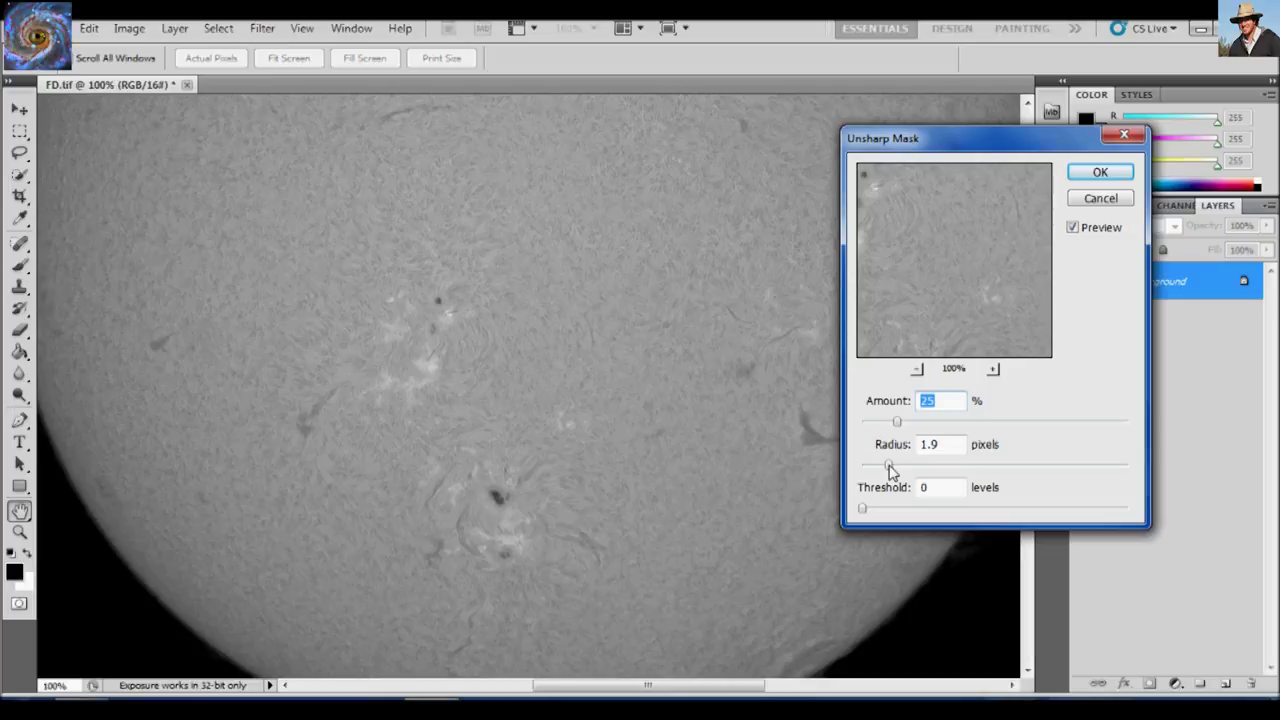
pyautogui.moveTo(891, 471); pyautogui.dragTo(895, 472)
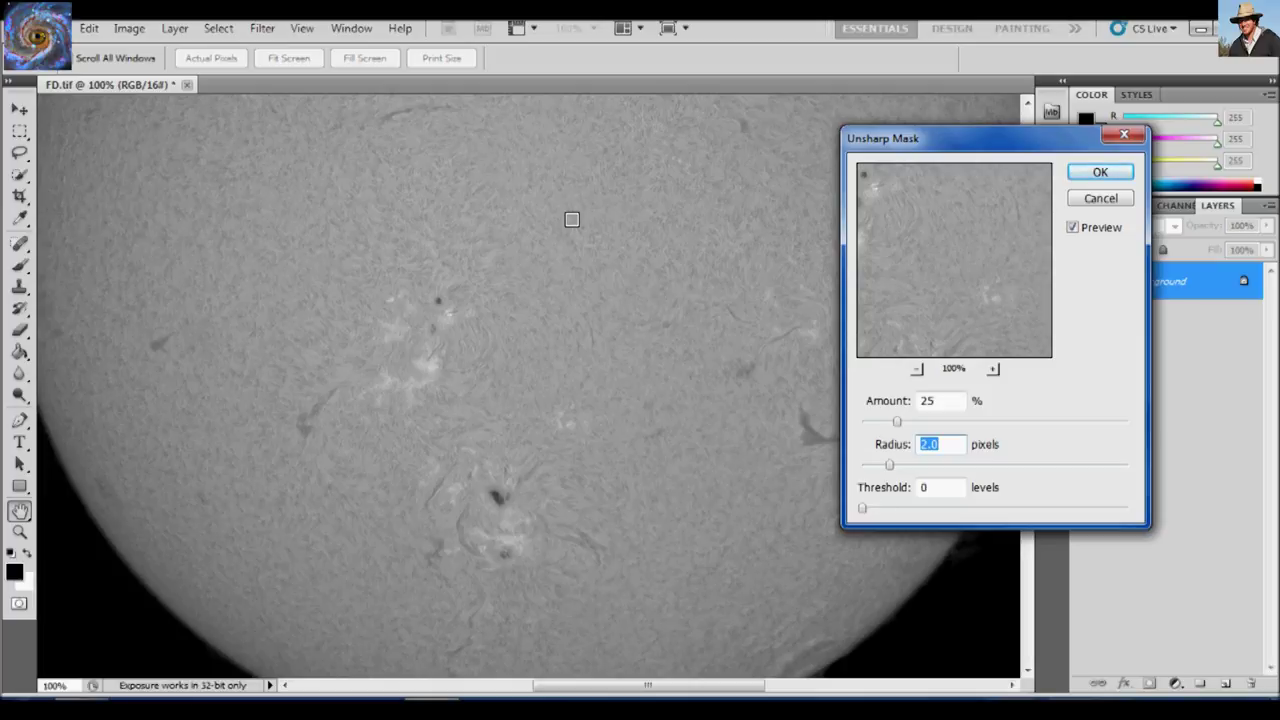
pyautogui.moveTo(897, 286); pyautogui.dragTo(972, 271)
pyautogui.click(1103, 177)
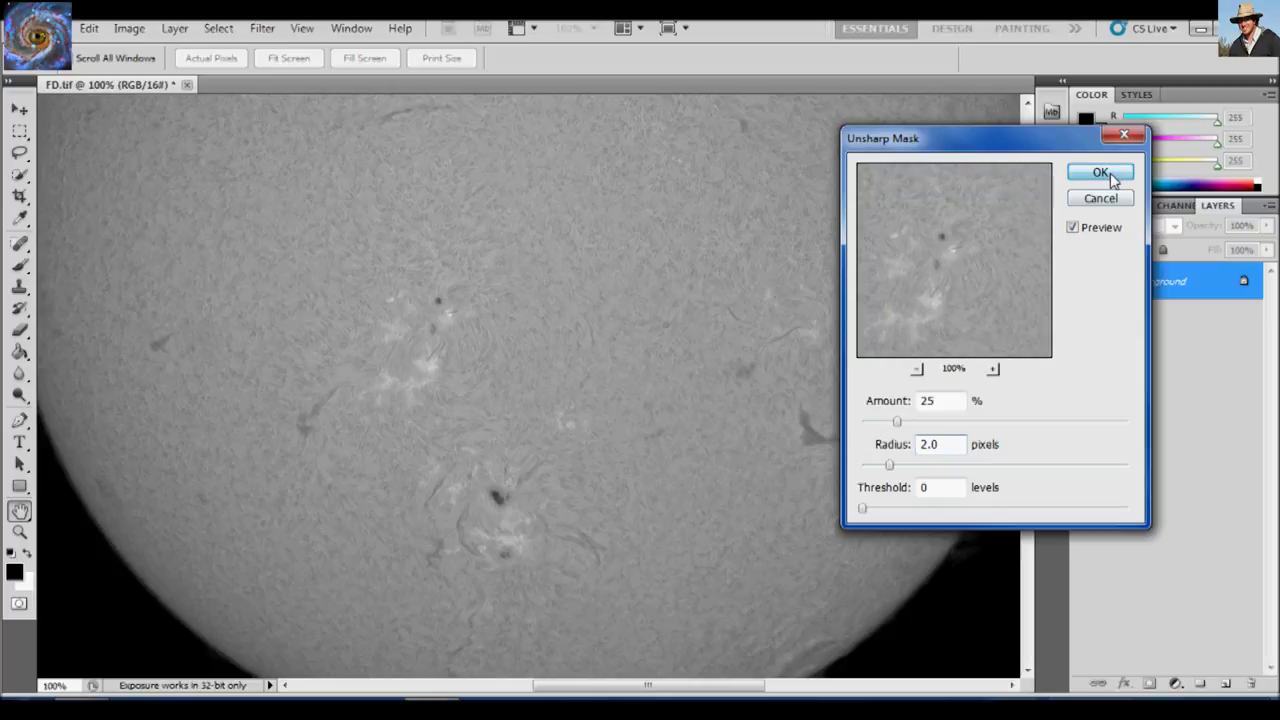
pyautogui.moveTo(1025, 415)
pyautogui.mouseDown()
pyautogui.moveTo(1026, 450)
pyautogui.moveTo(1055, 320)
pyautogui.moveTo(1043, 425)
pyautogui.mouseUp()
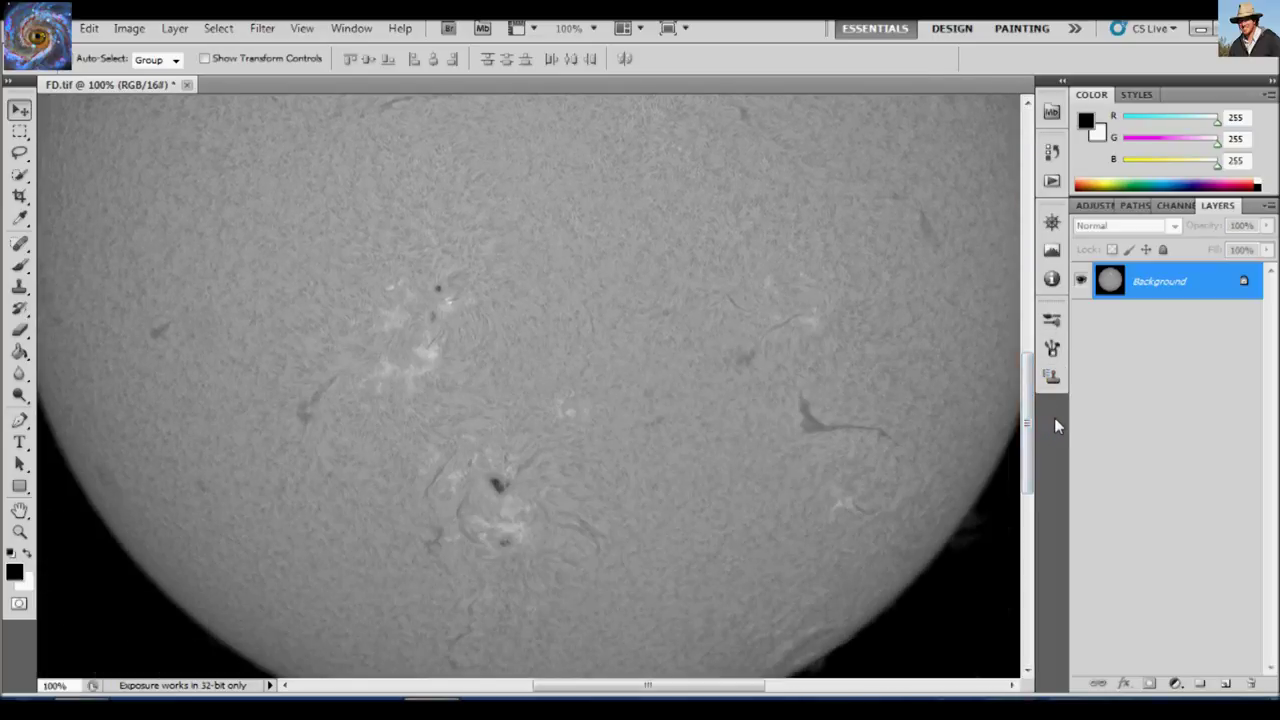
pyautogui.hotkey('ctrl', '0')
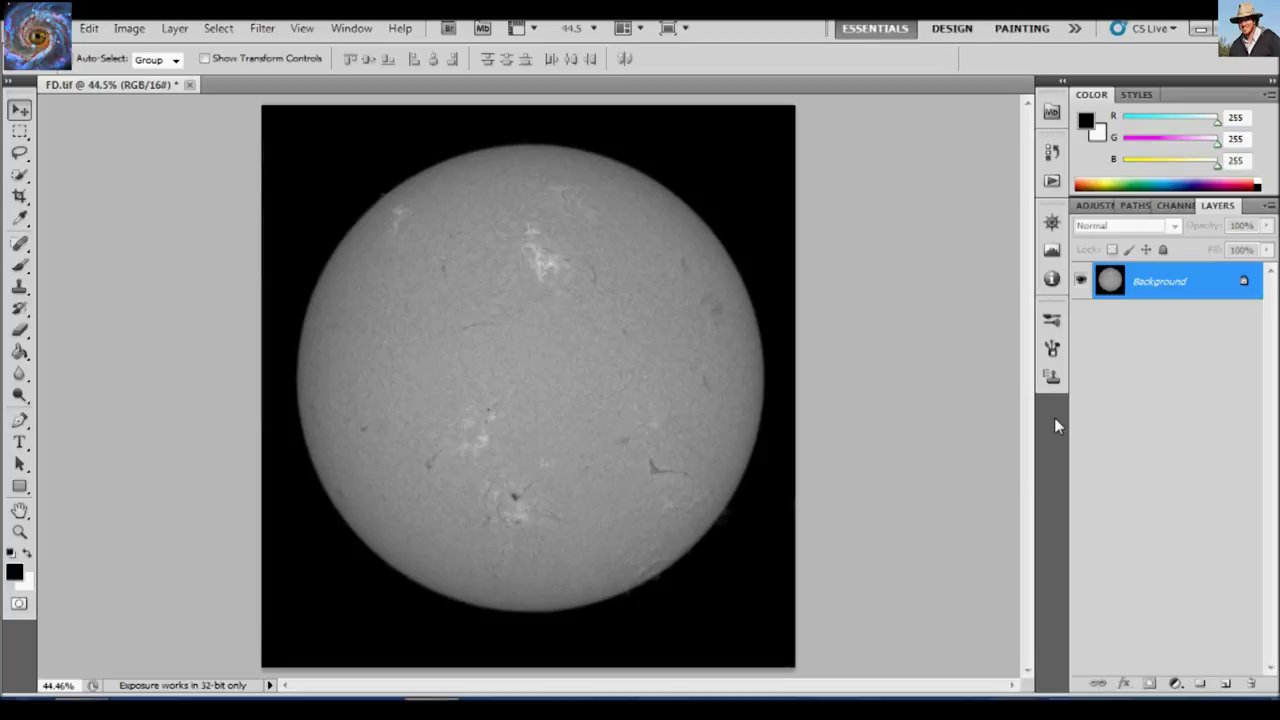
# Duplicate the sun image onto Layer 1 and set its blend mode to Soft Light.
pyautogui.hotkey('ctrl', '1')
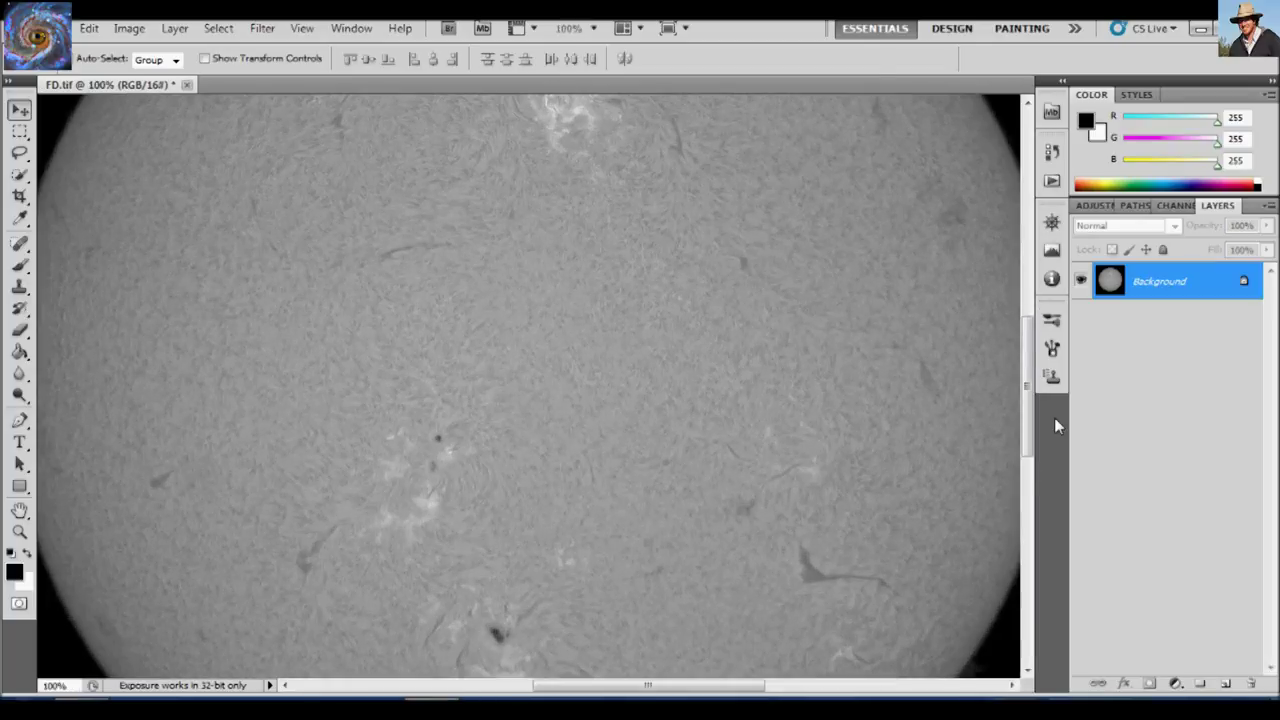
pyautogui.hotkey('ctrl', 'j')
pyautogui.click(1142, 700)
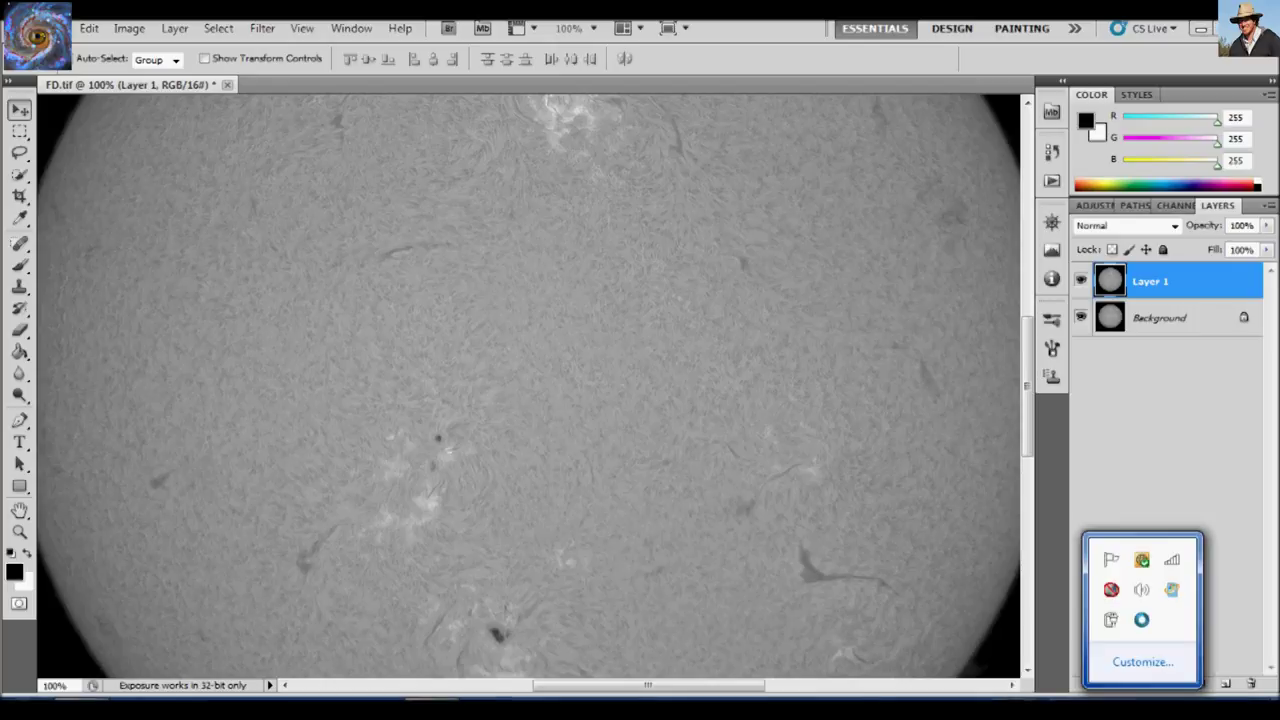
pyautogui.click(583, 338)
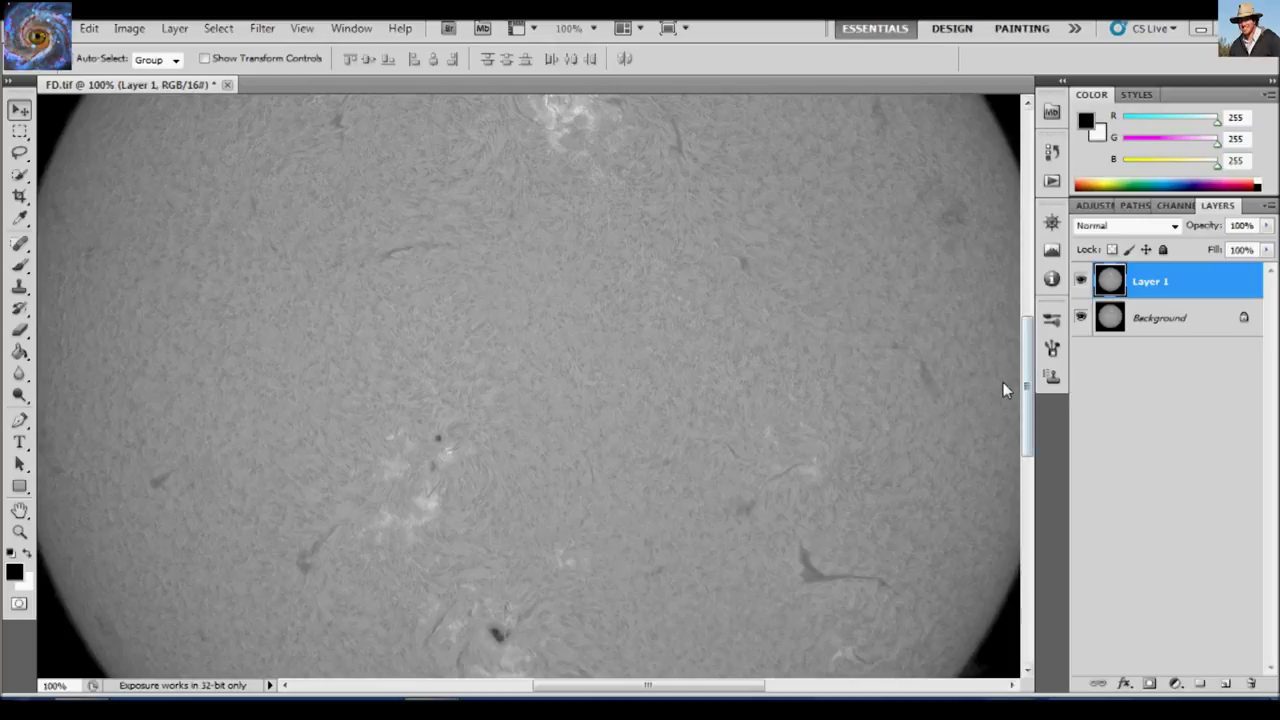
pyautogui.moveTo(1030, 433); pyautogui.dragTo(1057, 423)
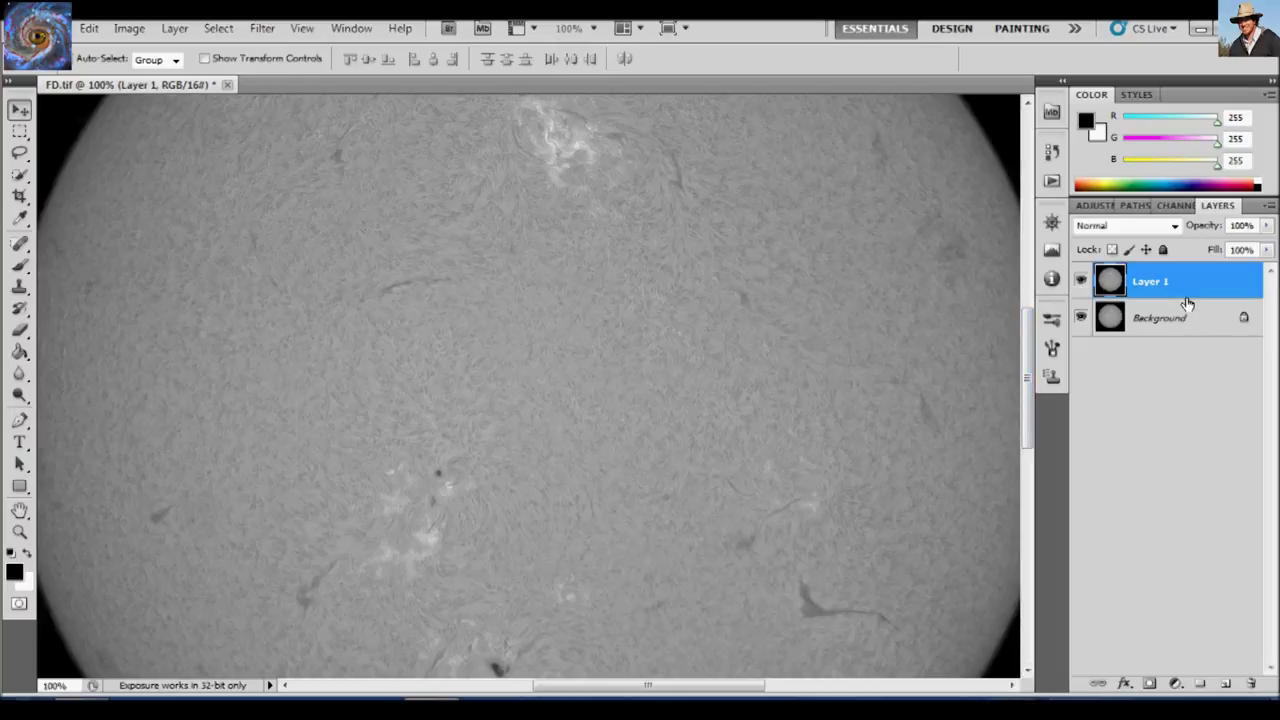
pyautogui.click(1168, 227)
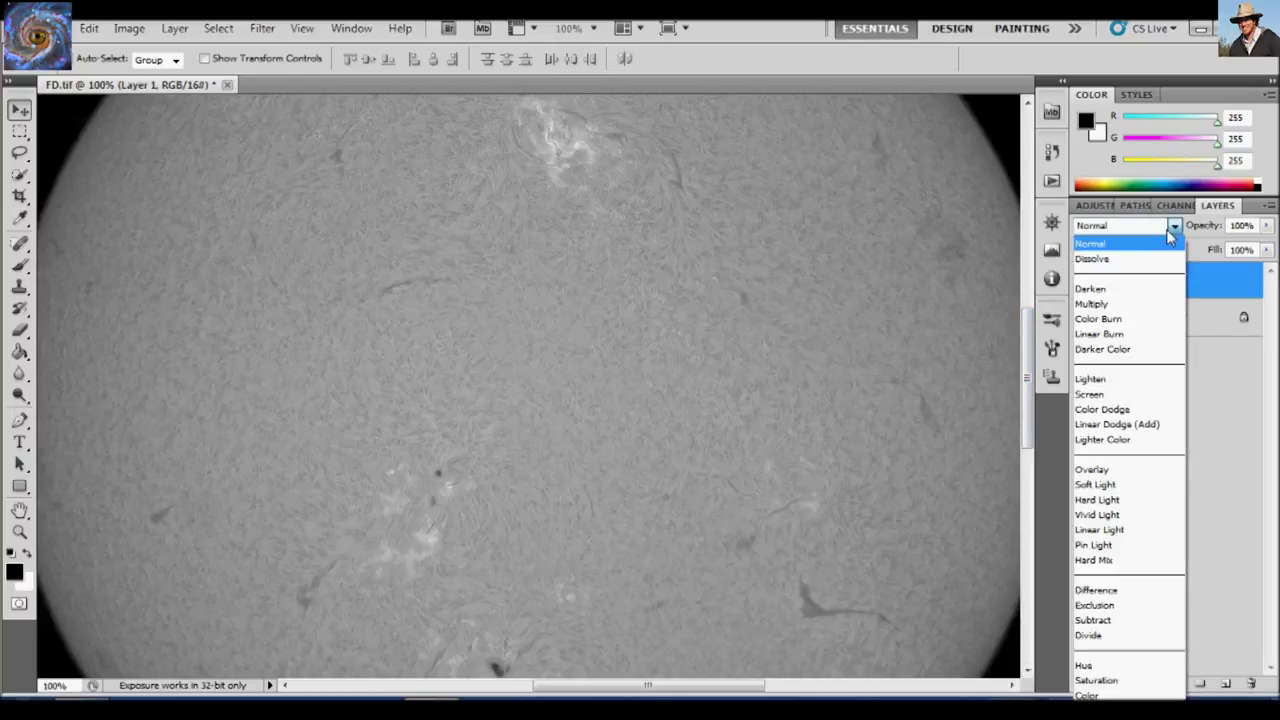
pyautogui.click(1100, 484)
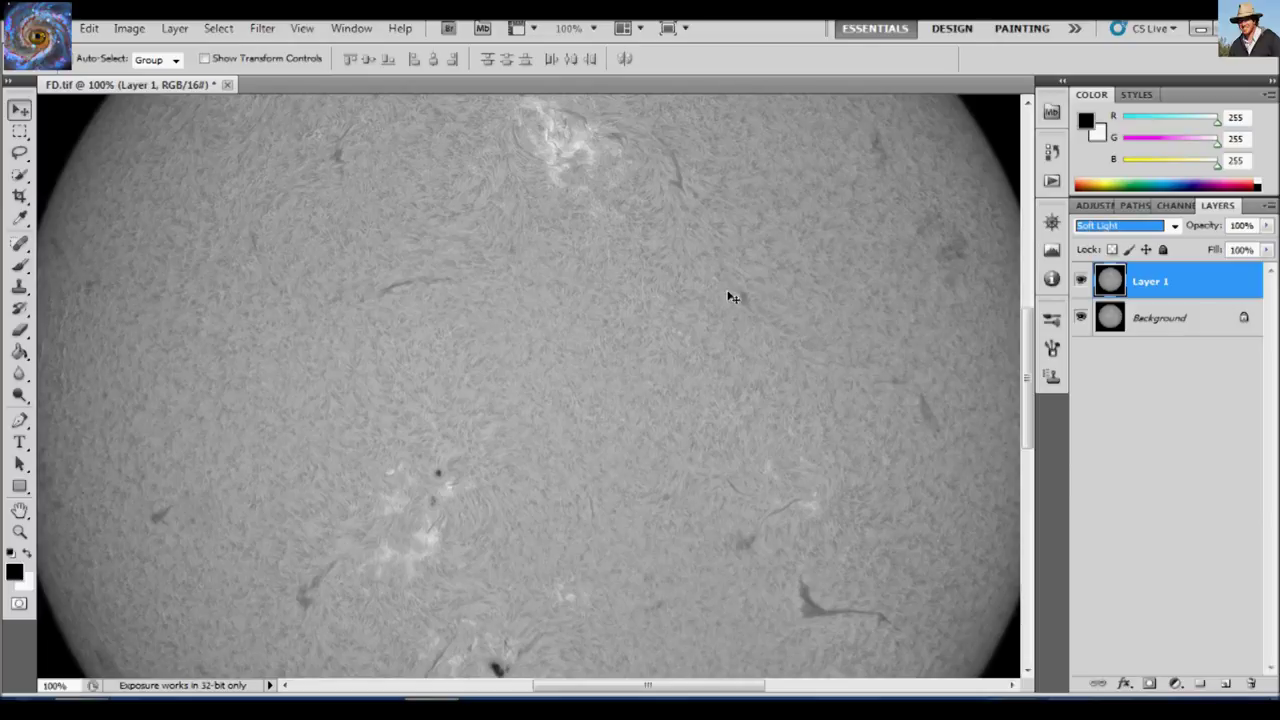
pyautogui.hotkey('ctrl', '0')
# Apply a High Pass filter with 15.8 px radius to Layer 1.
pyautogui.click(262, 29)
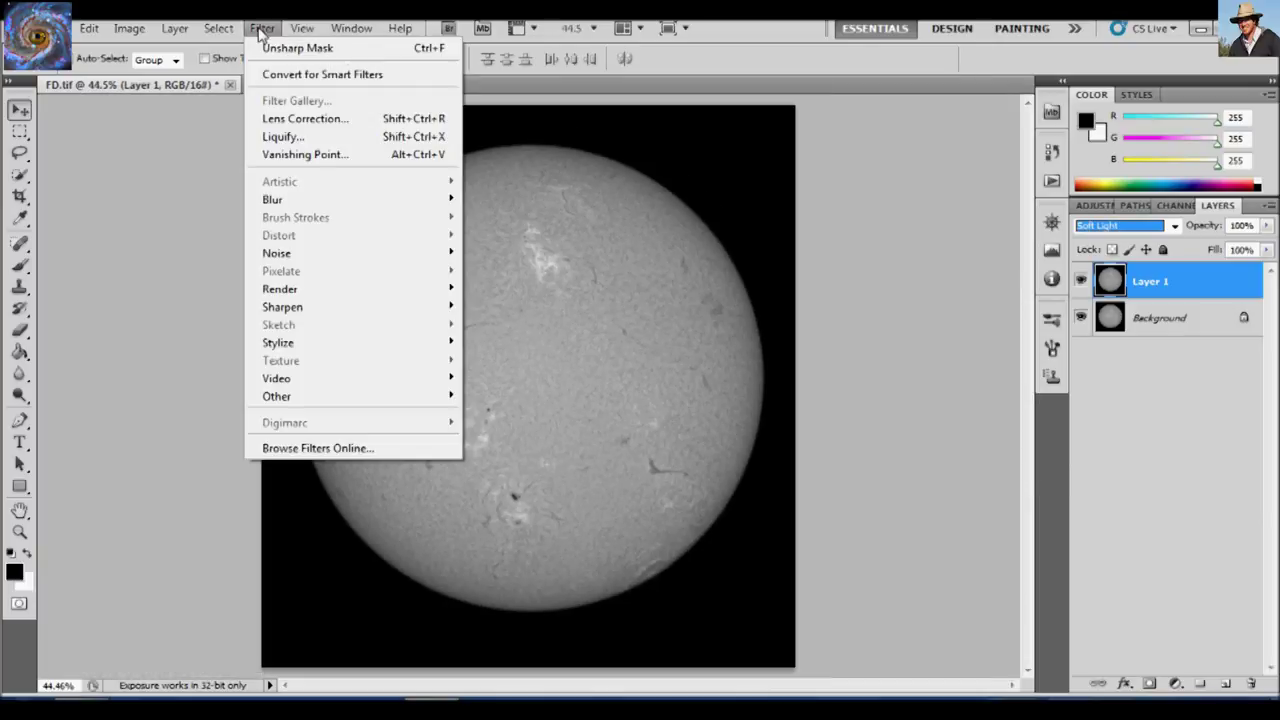
pyautogui.moveTo(371, 400)
pyautogui.click(505, 413)
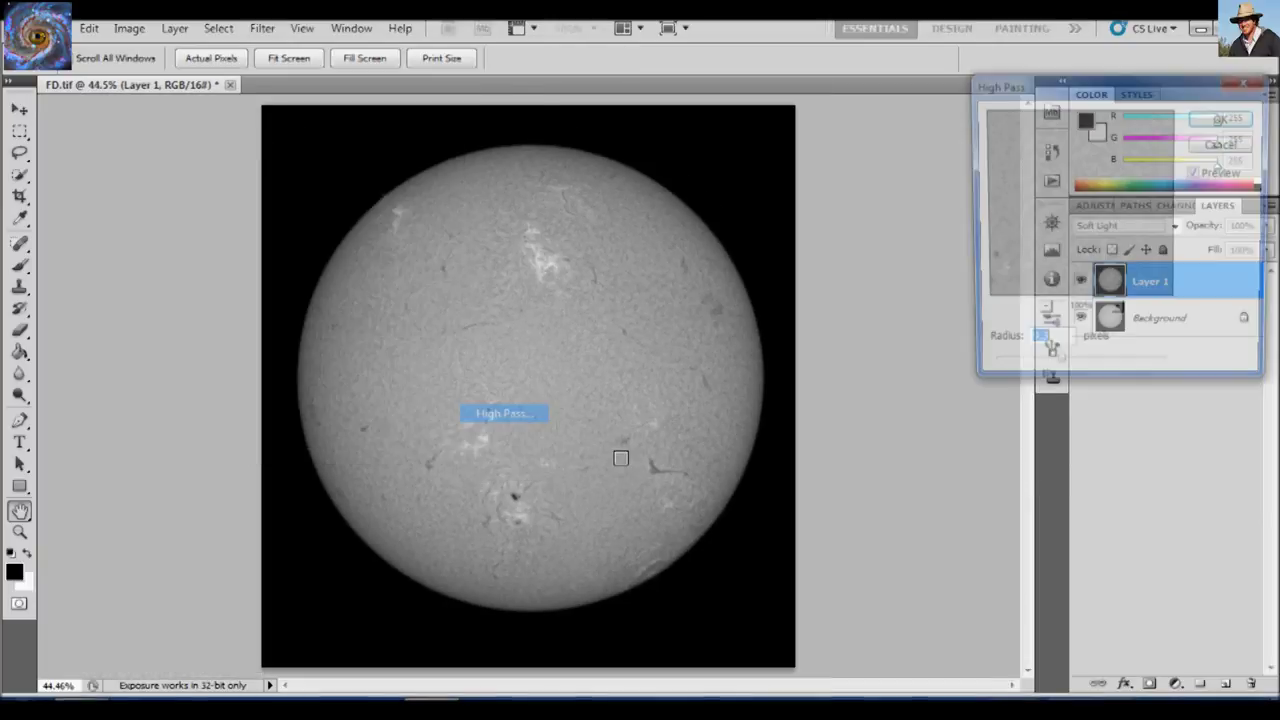
pyautogui.hotkey('ctrl', '+')
pyautogui.hotkey('ctrl', '+')
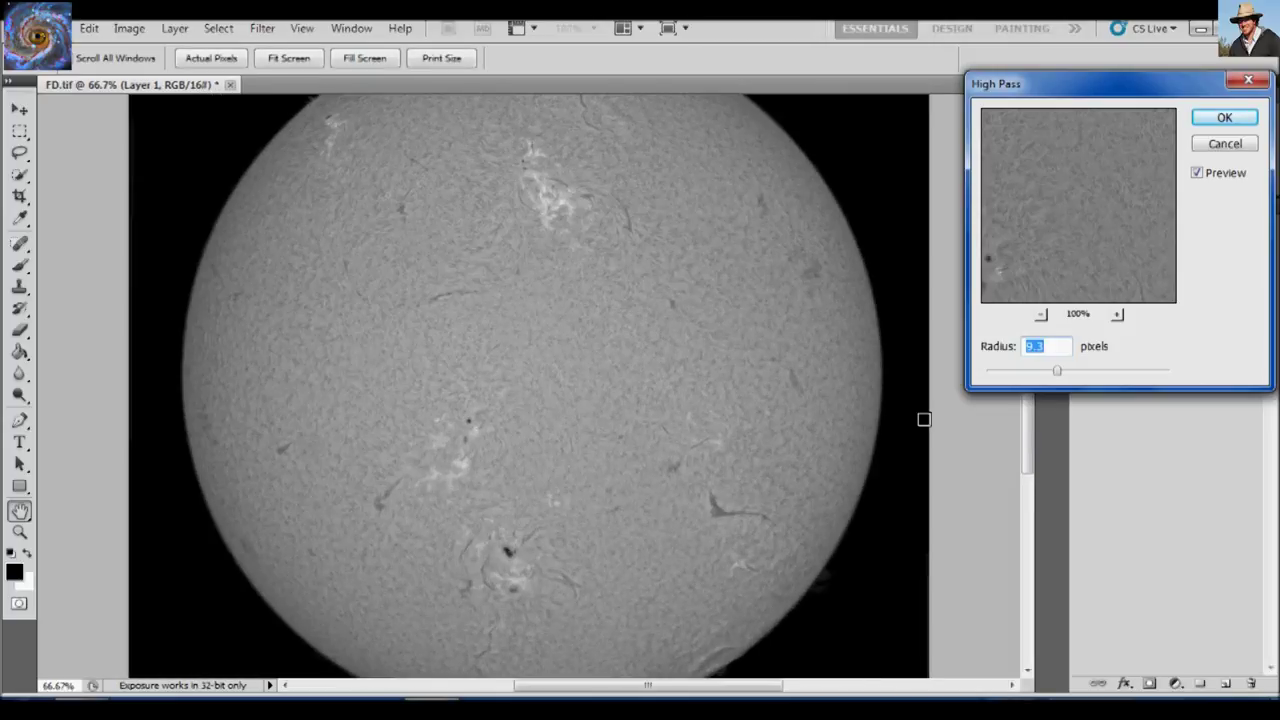
pyautogui.moveTo(1056, 371); pyautogui.dragTo(1067, 371)
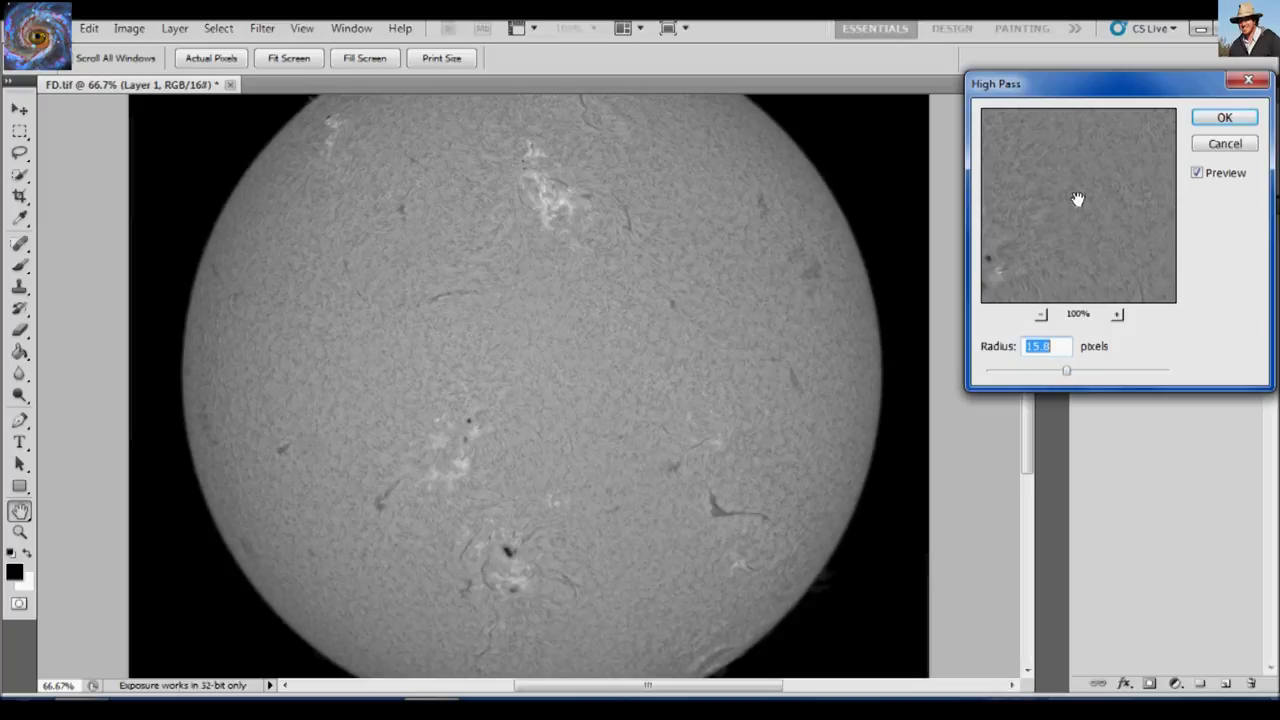
pyautogui.click(1197, 173)
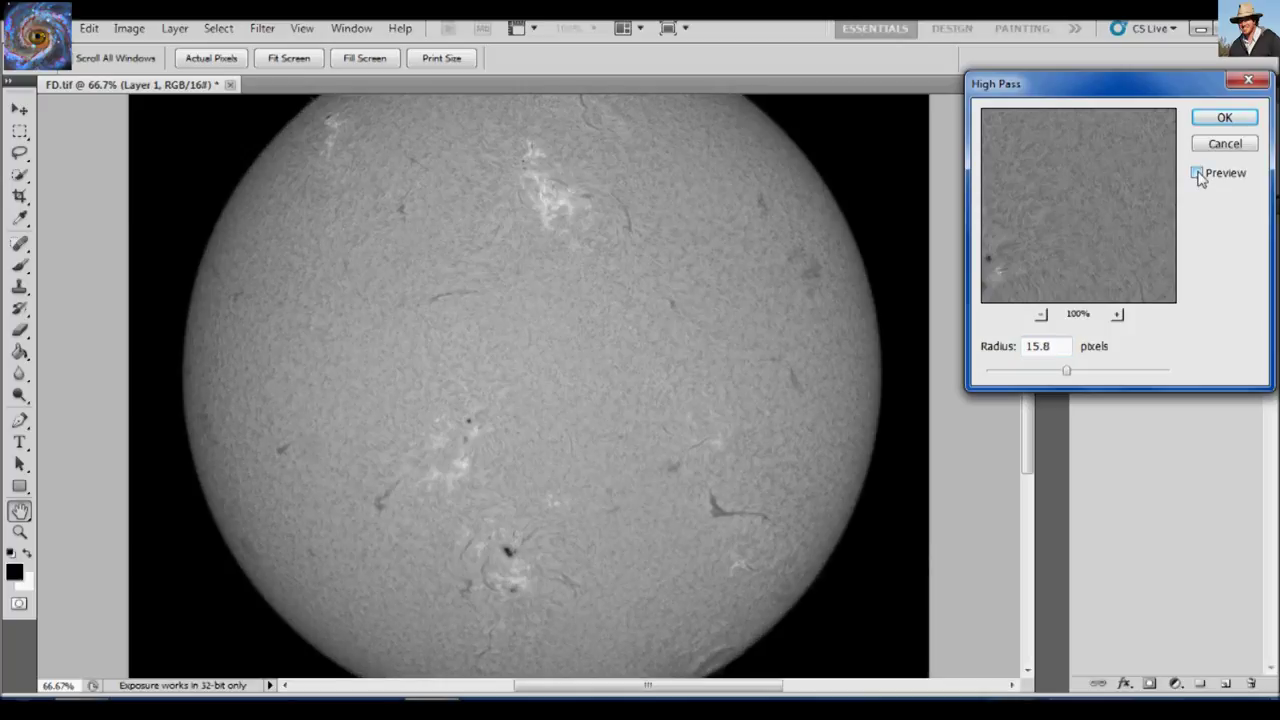
pyautogui.click(1198, 173)
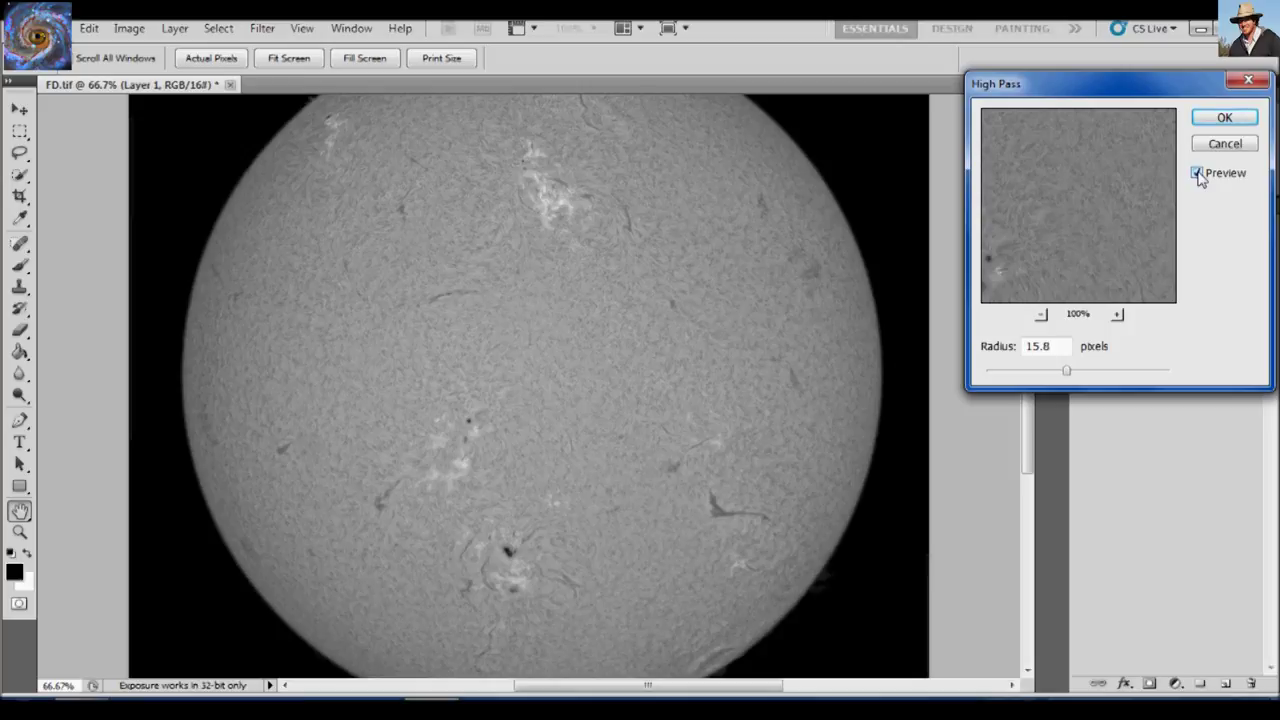
pyautogui.click(1214, 122)
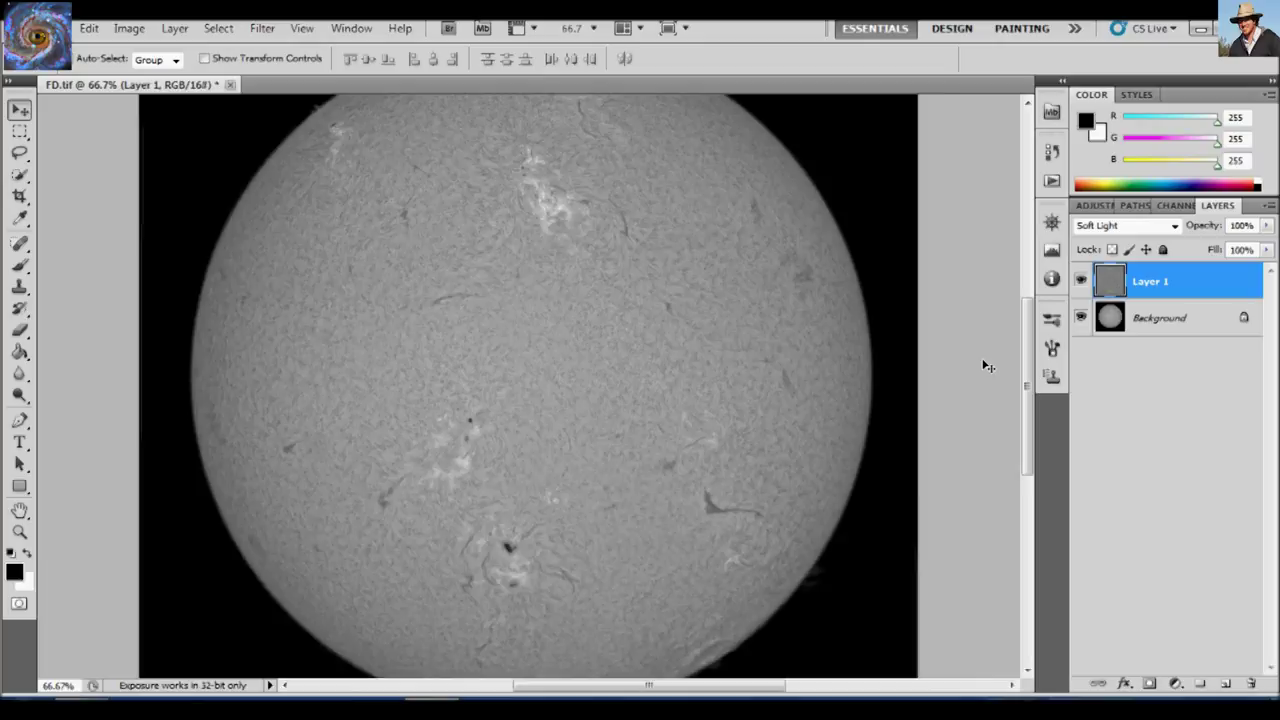
pyautogui.hotkey('ctrl', '0')
pyautogui.hotkey('ctrl', '+')
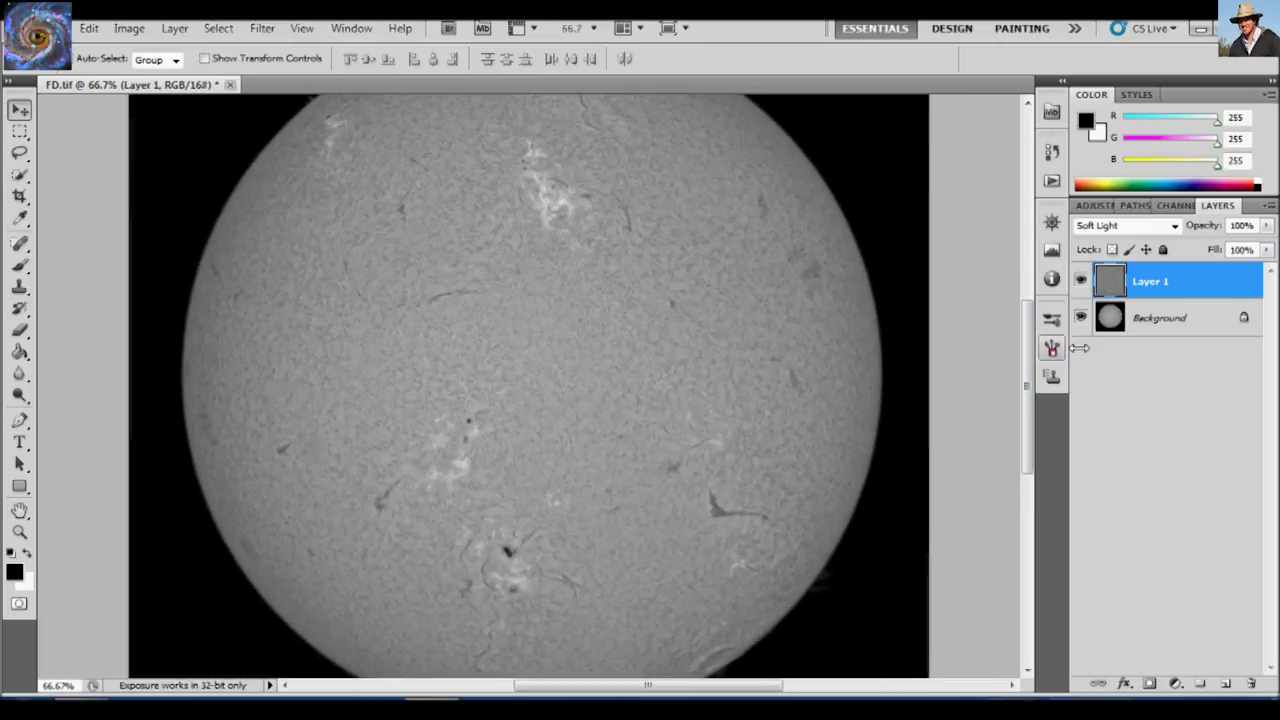
# Flatten the Soft Light high-pass layer into the Background, then duplicate it as Layer 1.
pyautogui.rightClick(1143, 318)
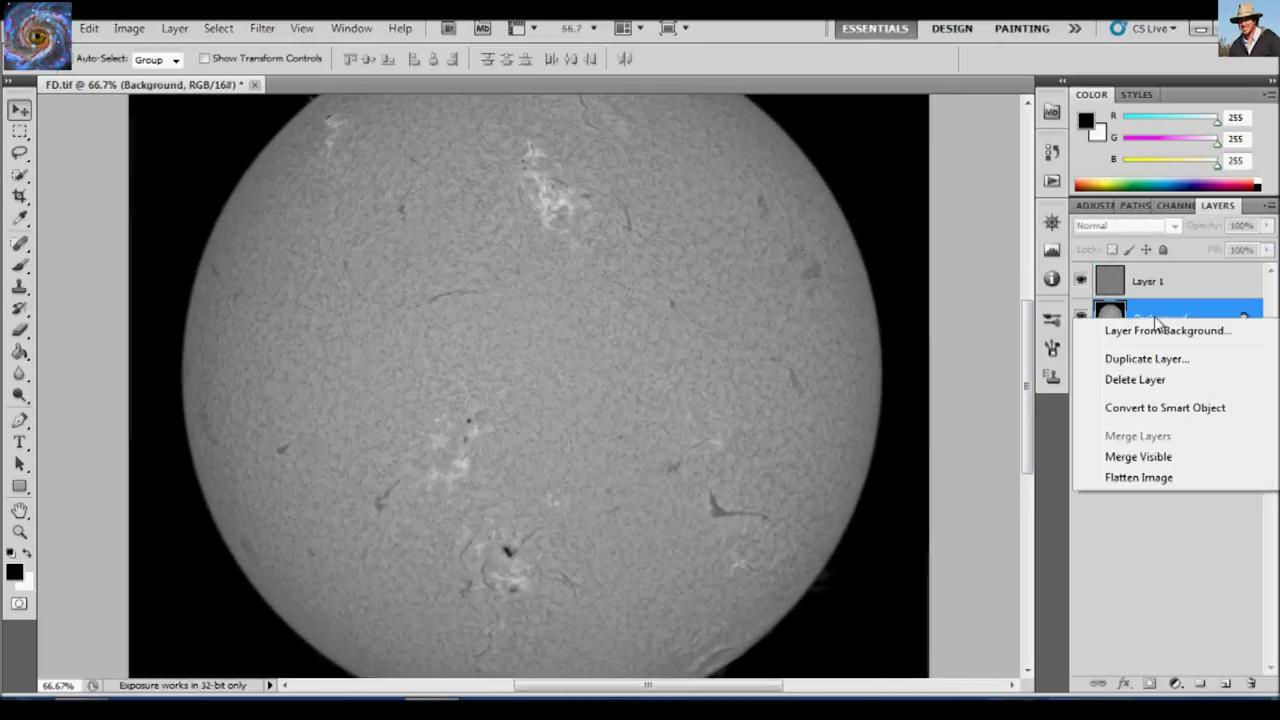
pyautogui.click(1158, 477)
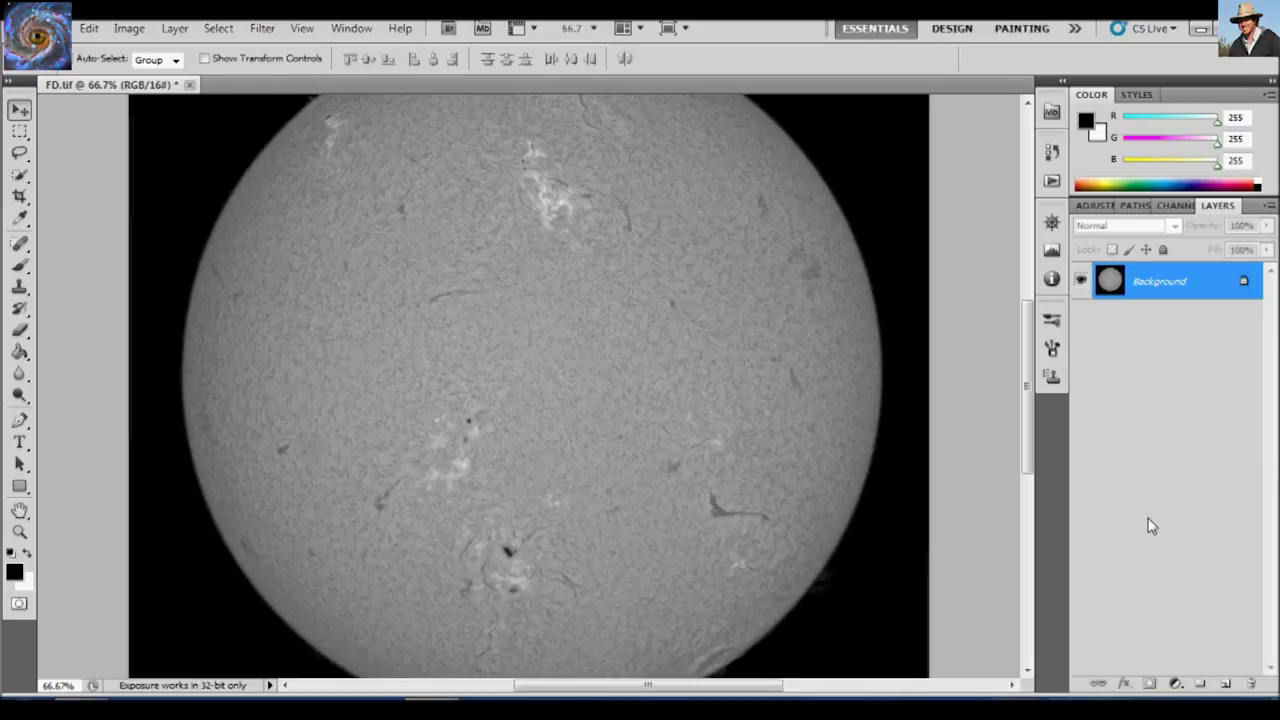
pyautogui.moveTo(1030, 377)
pyautogui.mouseDown()
pyautogui.moveTo(1032, 437)
pyautogui.moveTo(1030, 352)
pyautogui.mouseUp()
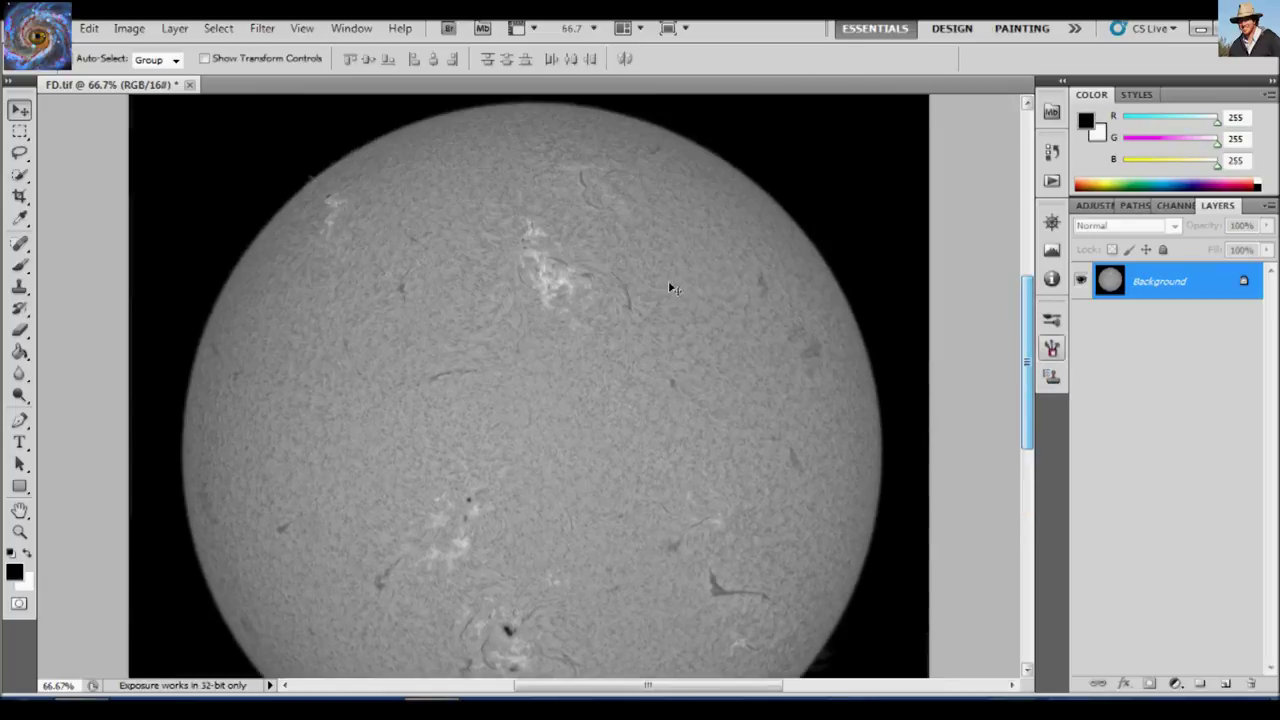
pyautogui.moveTo(1029, 345); pyautogui.dragTo(1022, 370)
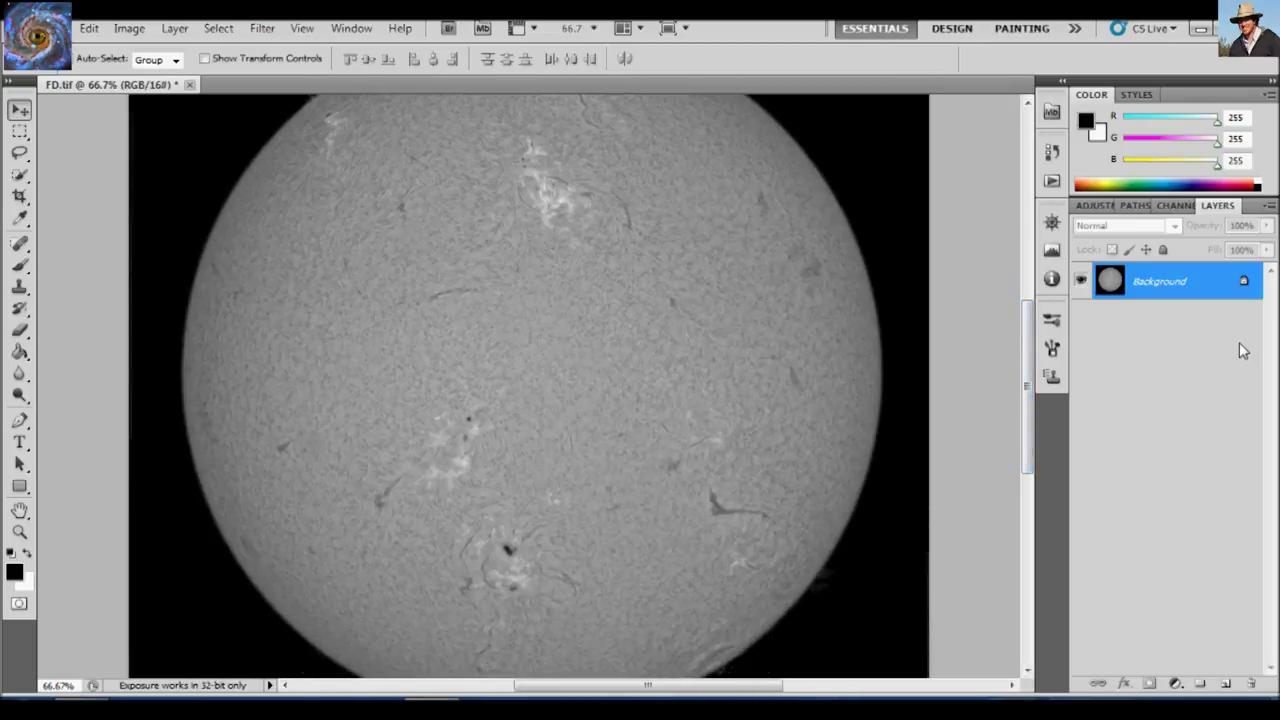
pyautogui.hotkey('ctrl', 'j')
# Set Layer 1 to Difference blending and apply a 30-pixel Median filter.
pyautogui.click(1175, 227)
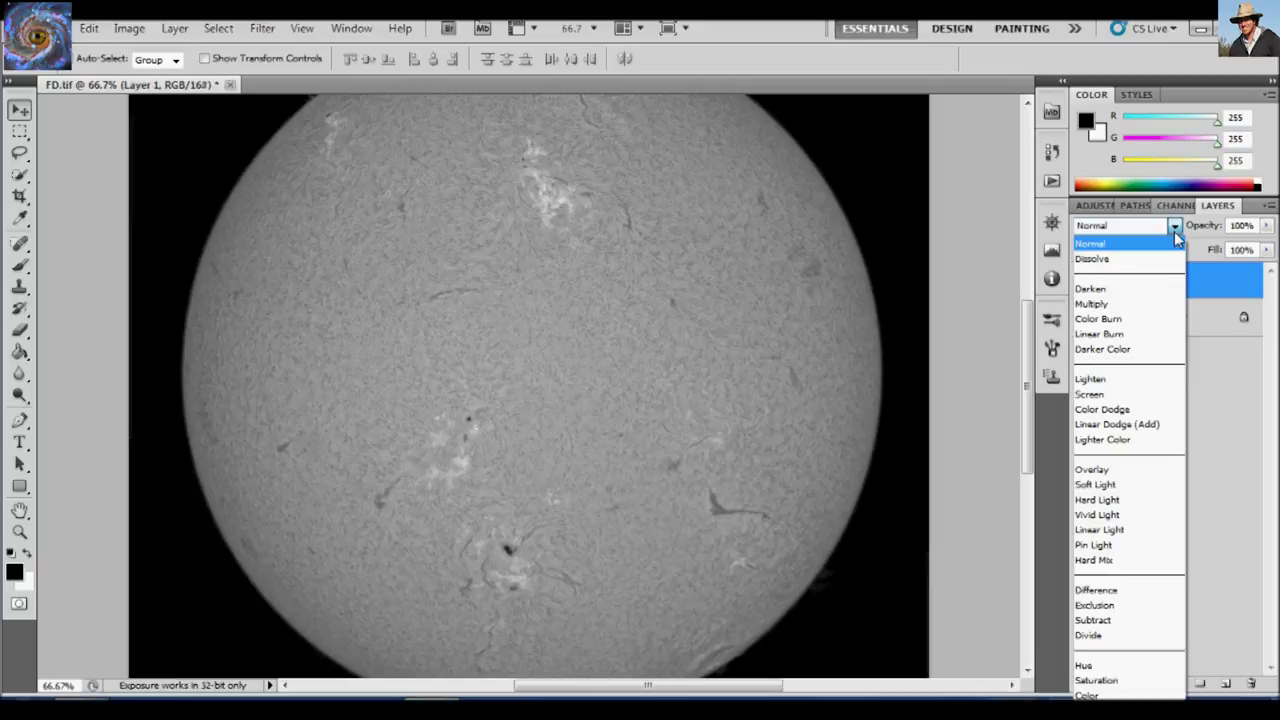
pyautogui.click(1132, 594)
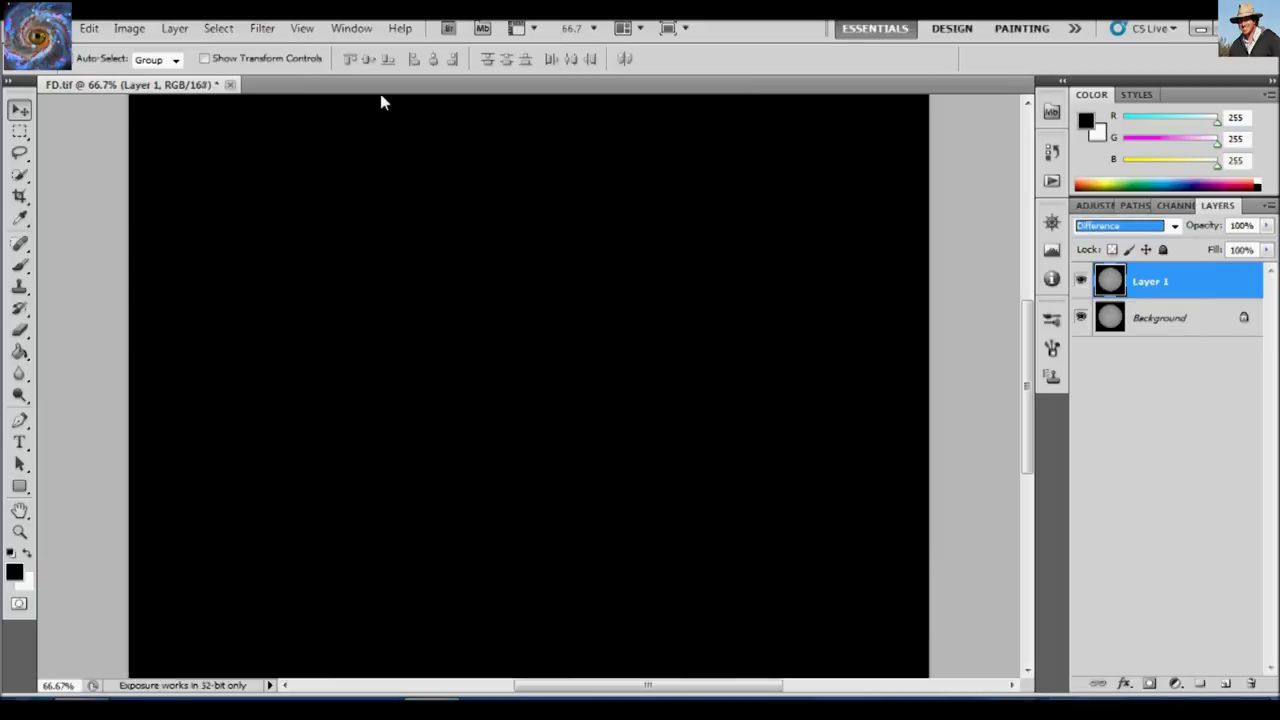
pyautogui.click(262, 28)
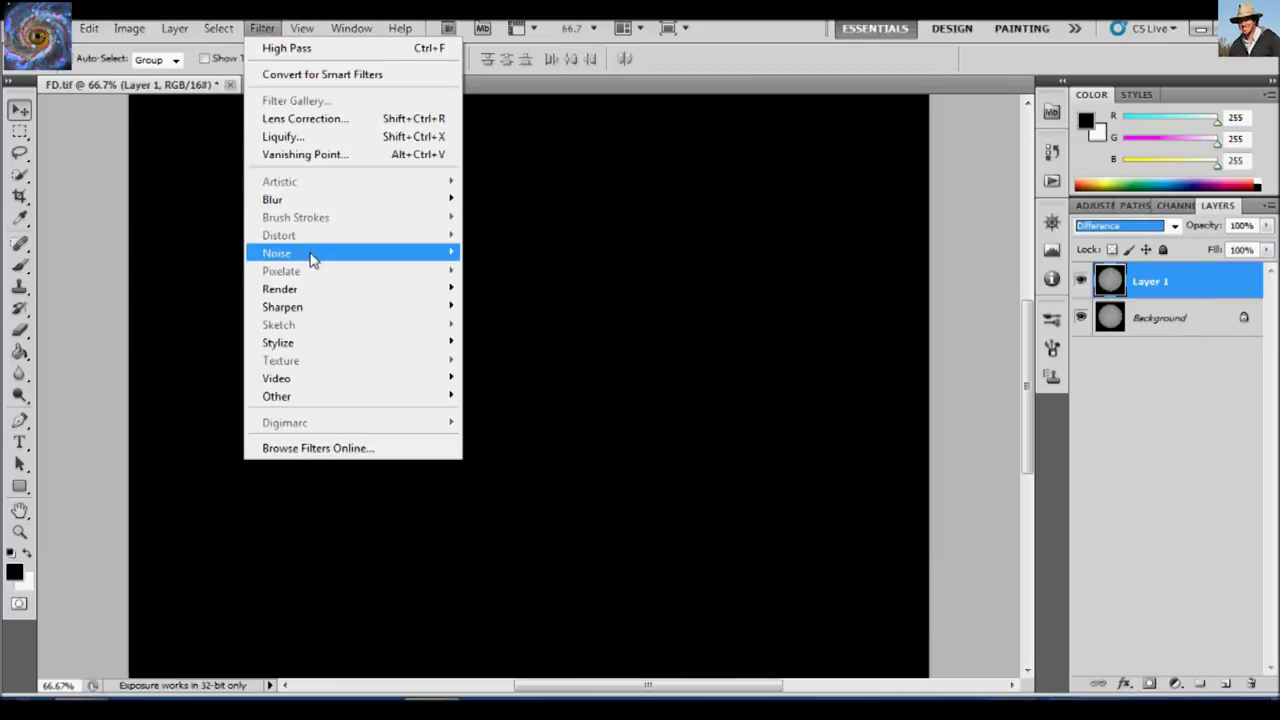
pyautogui.moveTo(365, 255)
pyautogui.click(555, 304)
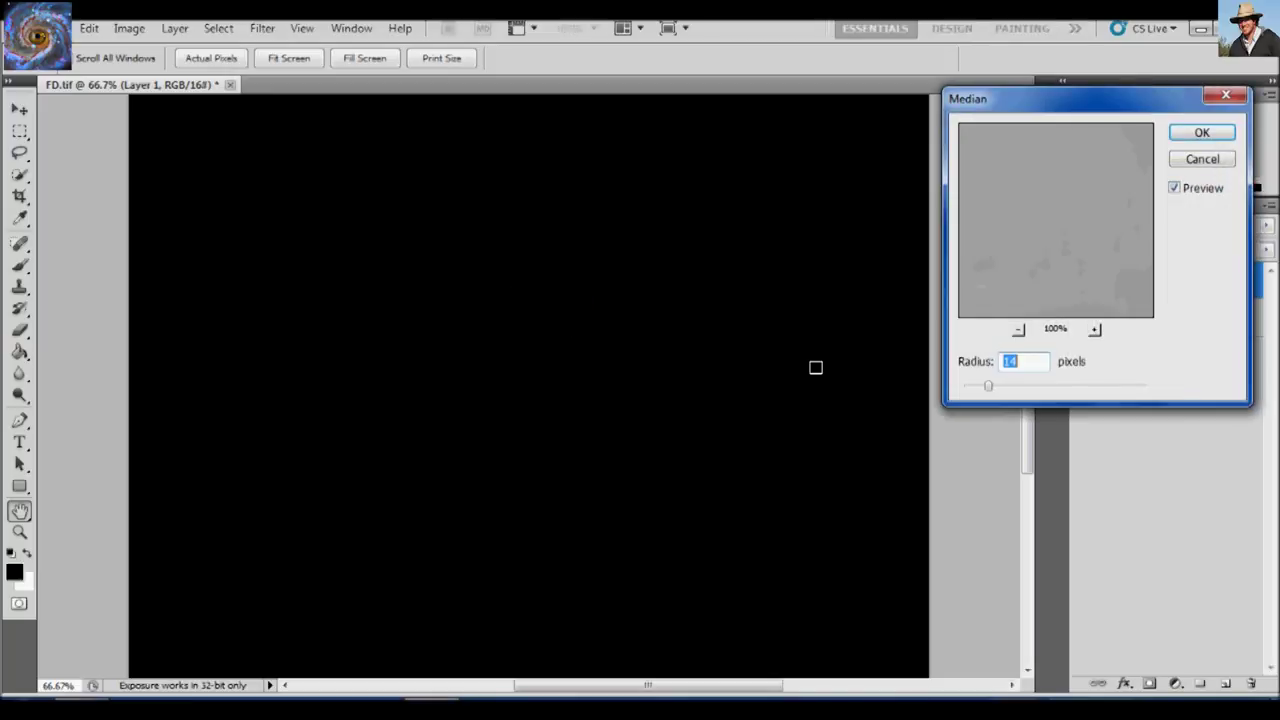
pyautogui.moveTo(986, 389); pyautogui.dragTo(1017, 391)
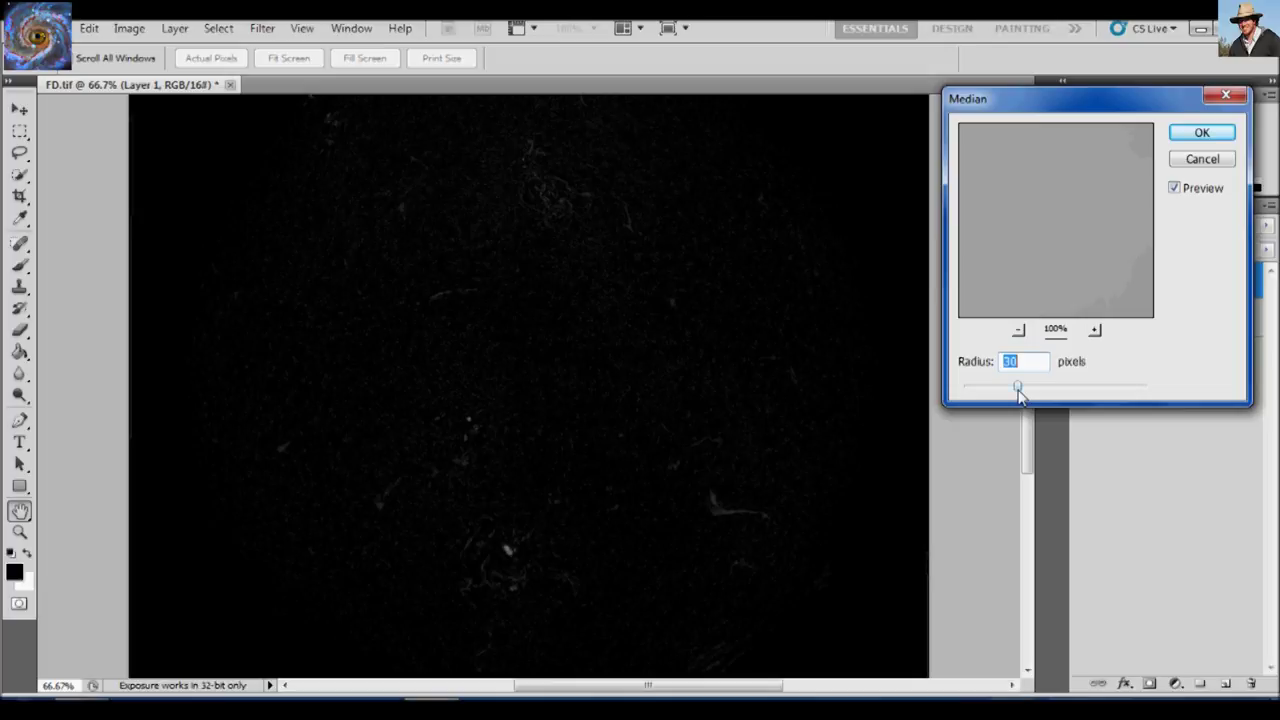
pyautogui.click(1201, 135)
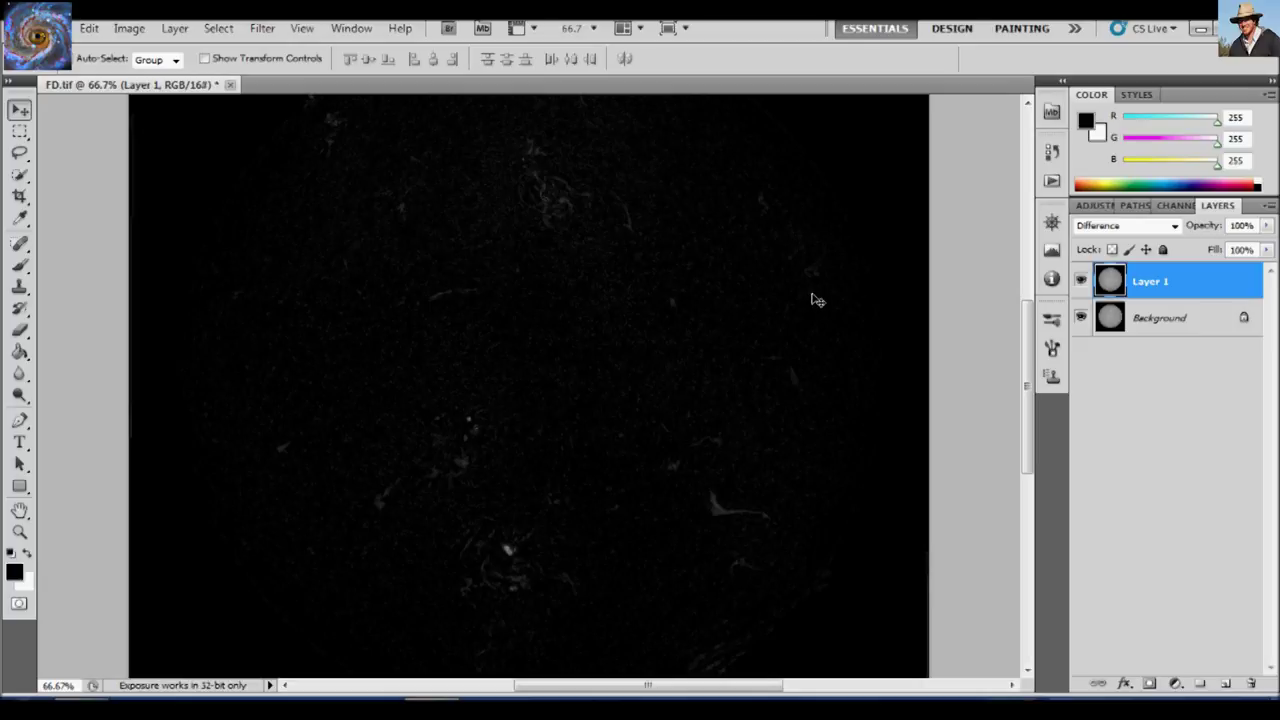
# Apply the Darker (RGB) Curves preset to Layer 1 twice.
pyautogui.hotkey('ctrl', 'm')
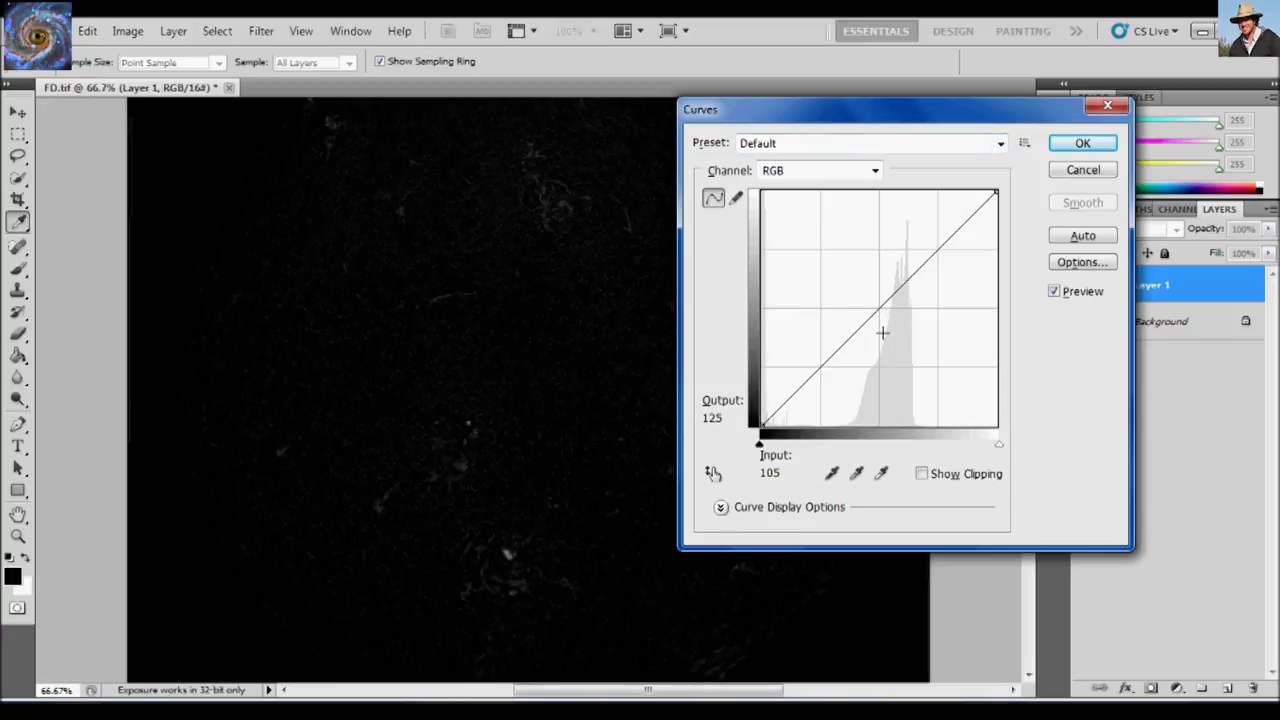
pyautogui.click(1000, 143)
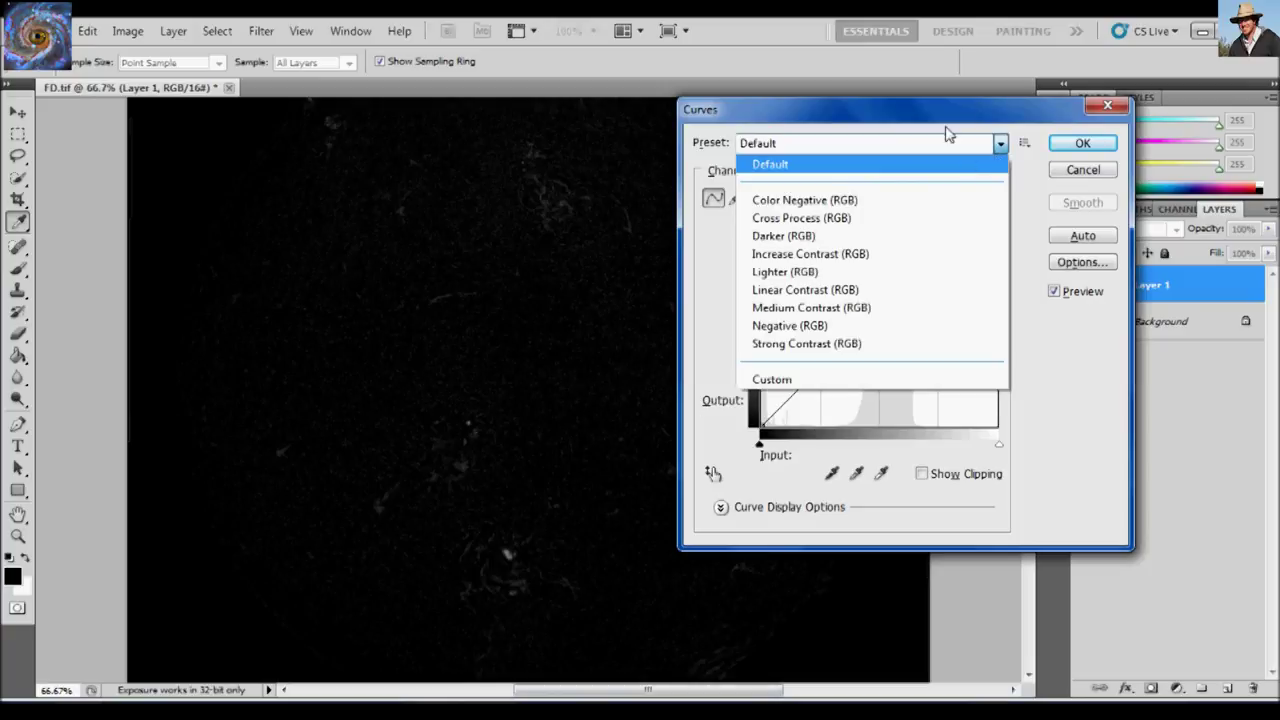
pyautogui.click(815, 236)
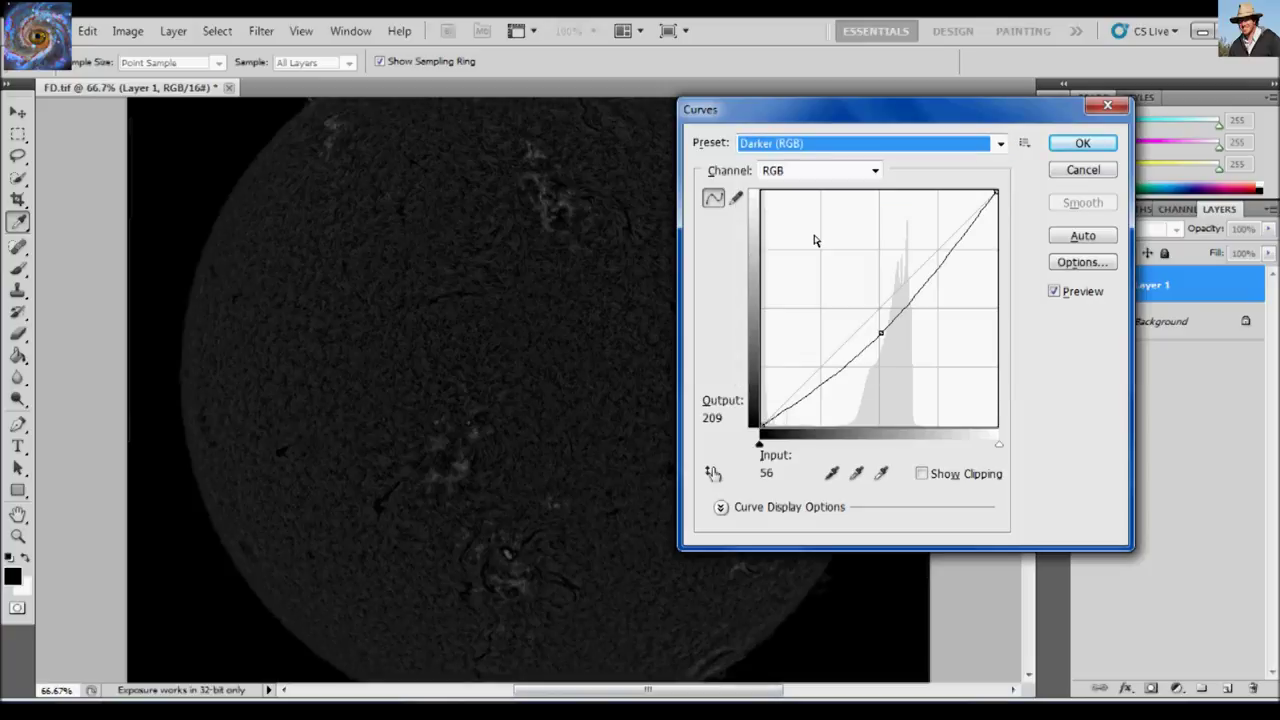
pyautogui.click(1083, 146)
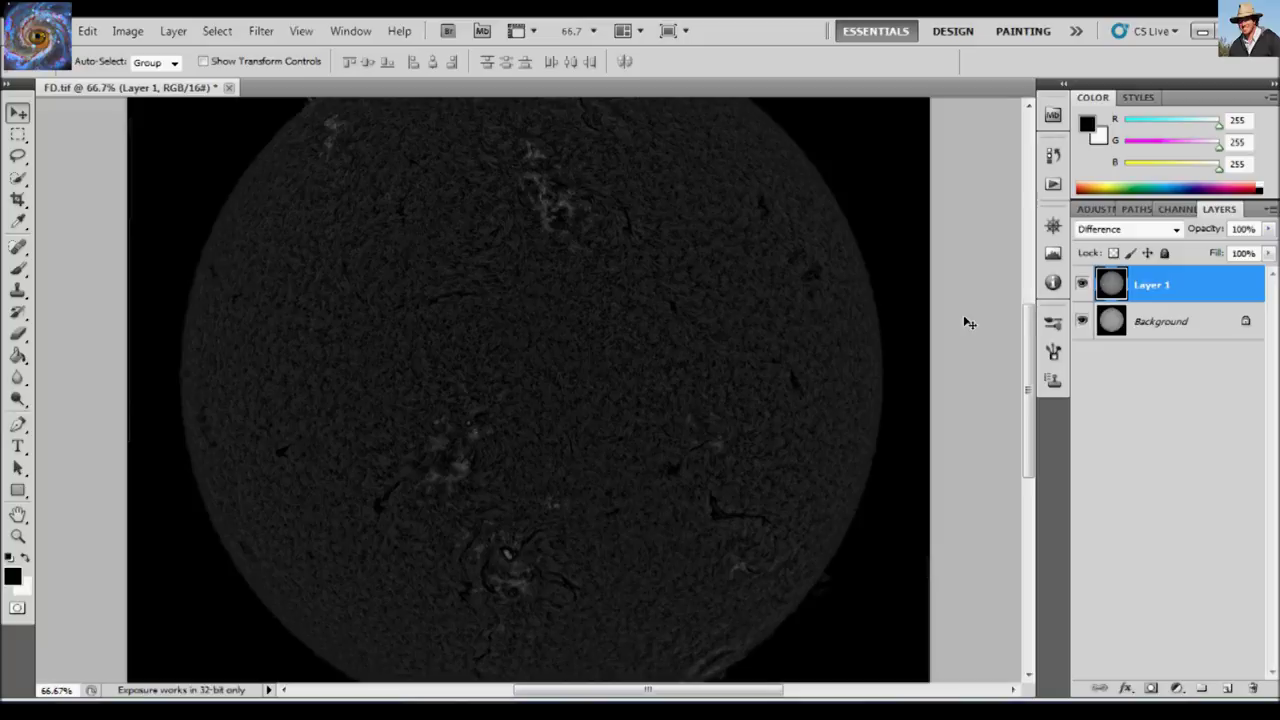
pyautogui.hotkey('ctrl', 'm')
pyautogui.click(1000, 143)
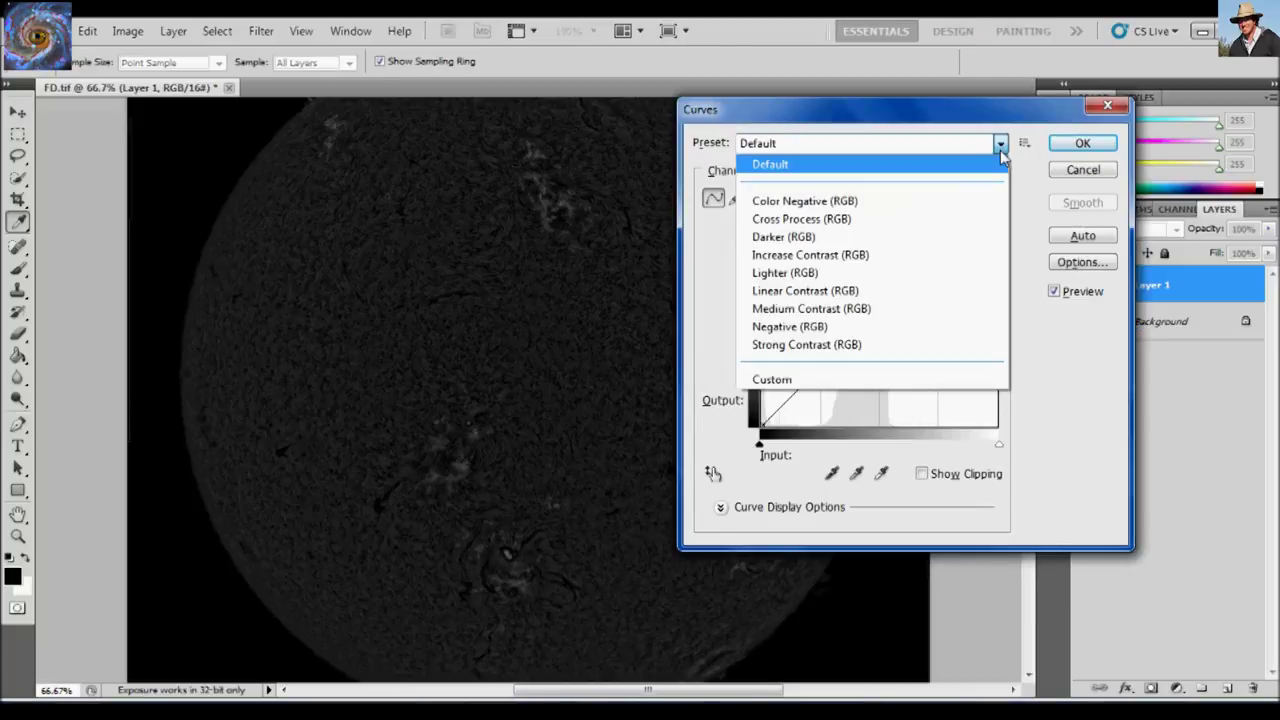
pyautogui.click(900, 237)
pyautogui.click(1082, 145)
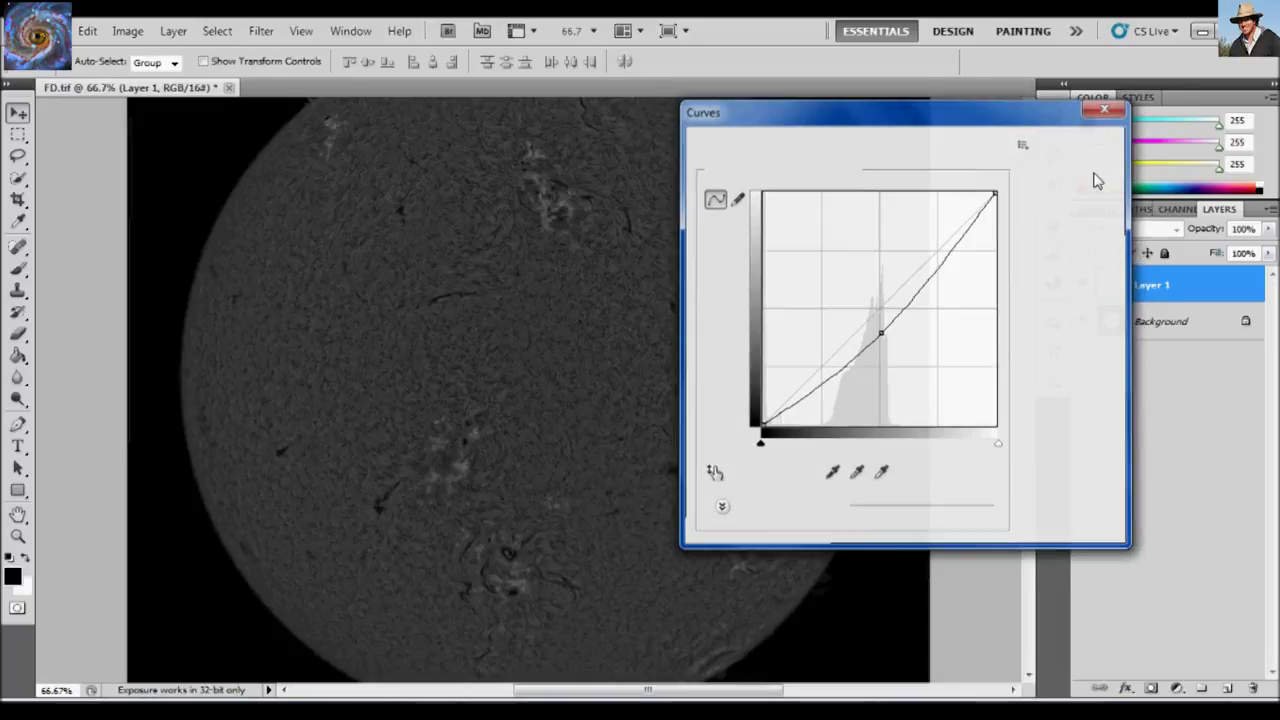
pyautogui.scroll(-3, 843, 509)
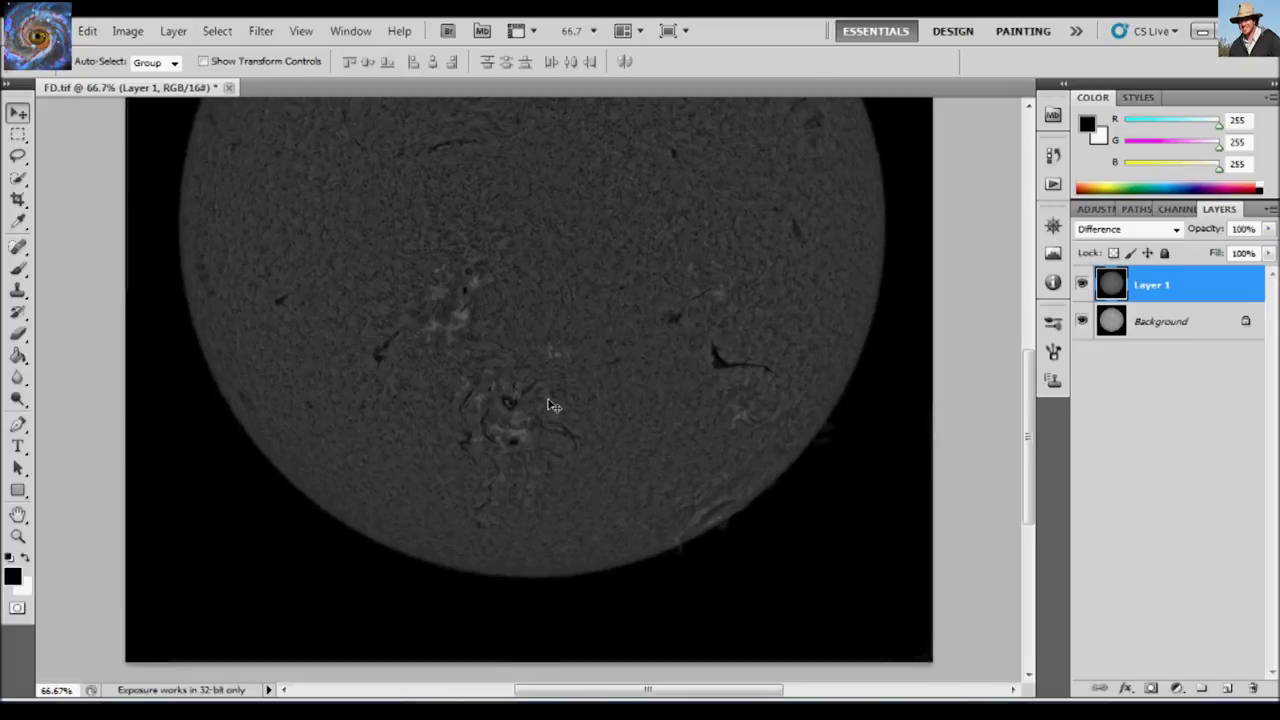
pyautogui.scroll(2, 548, 405)
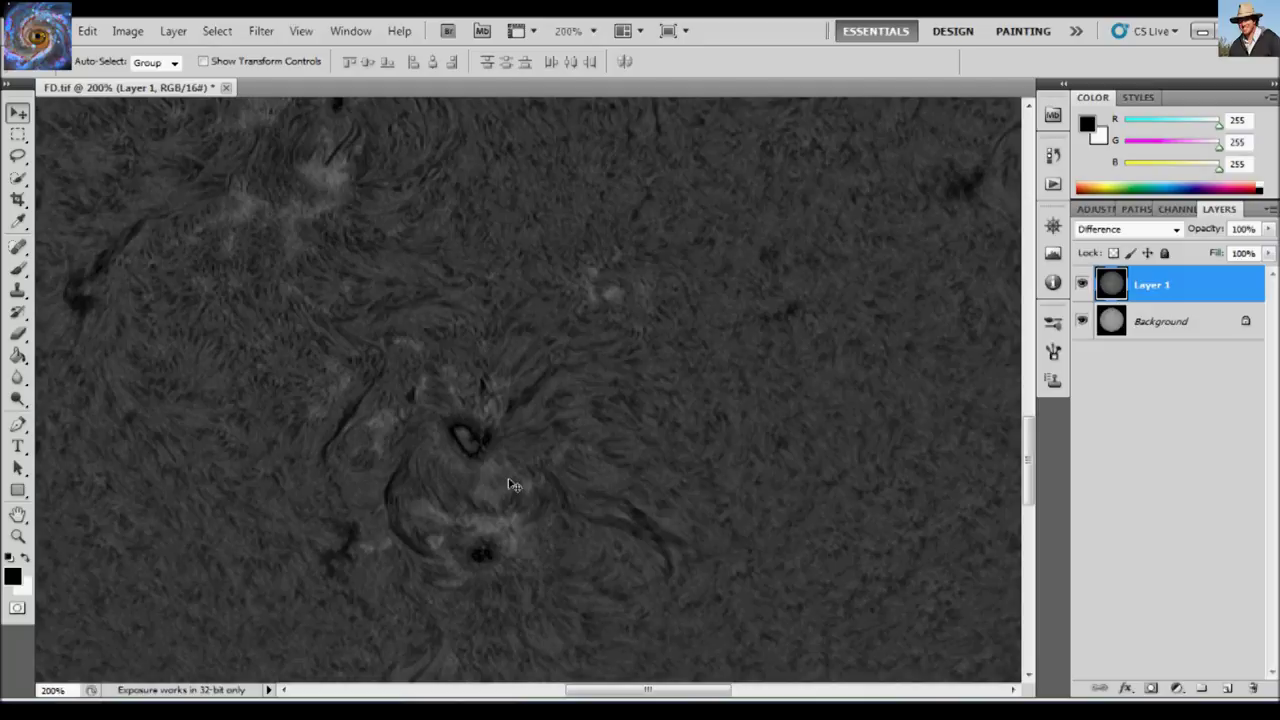
# Apply the Darker (RGB) Curves preset twice more and fit the disc in the window.
pyautogui.hotkey('ctrl', 'm')
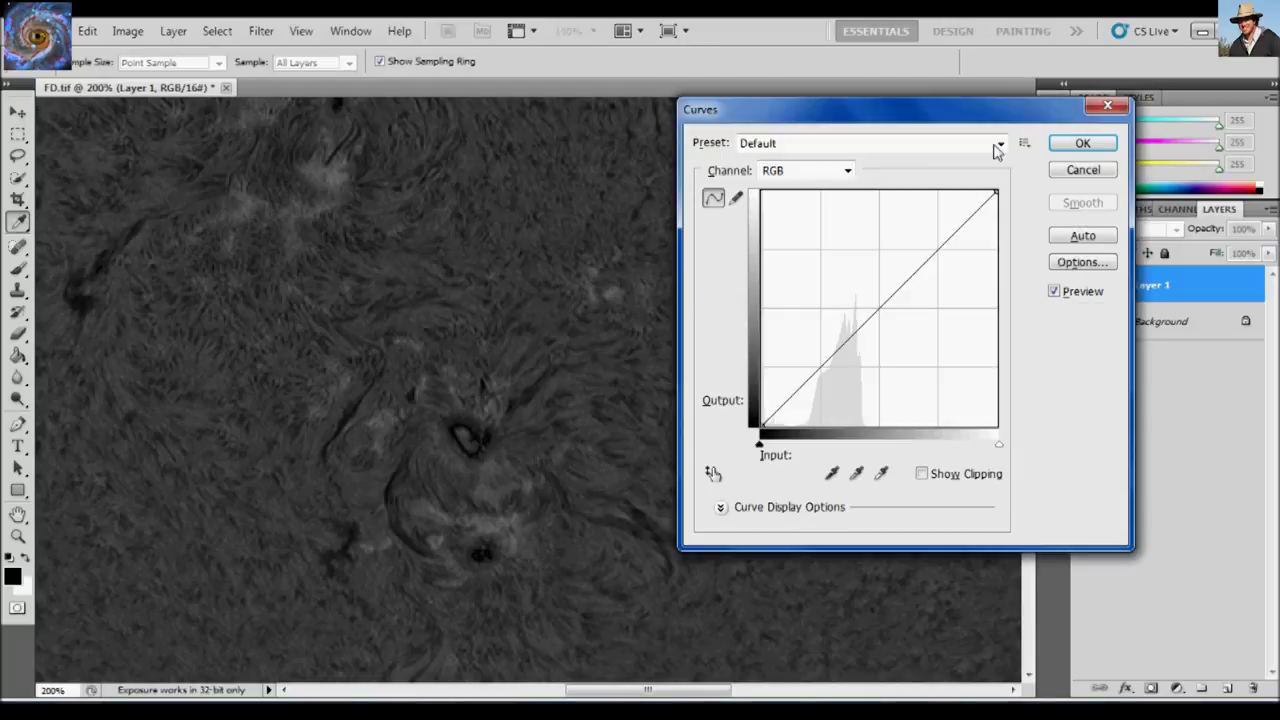
pyautogui.click(999, 143)
pyautogui.click(900, 240)
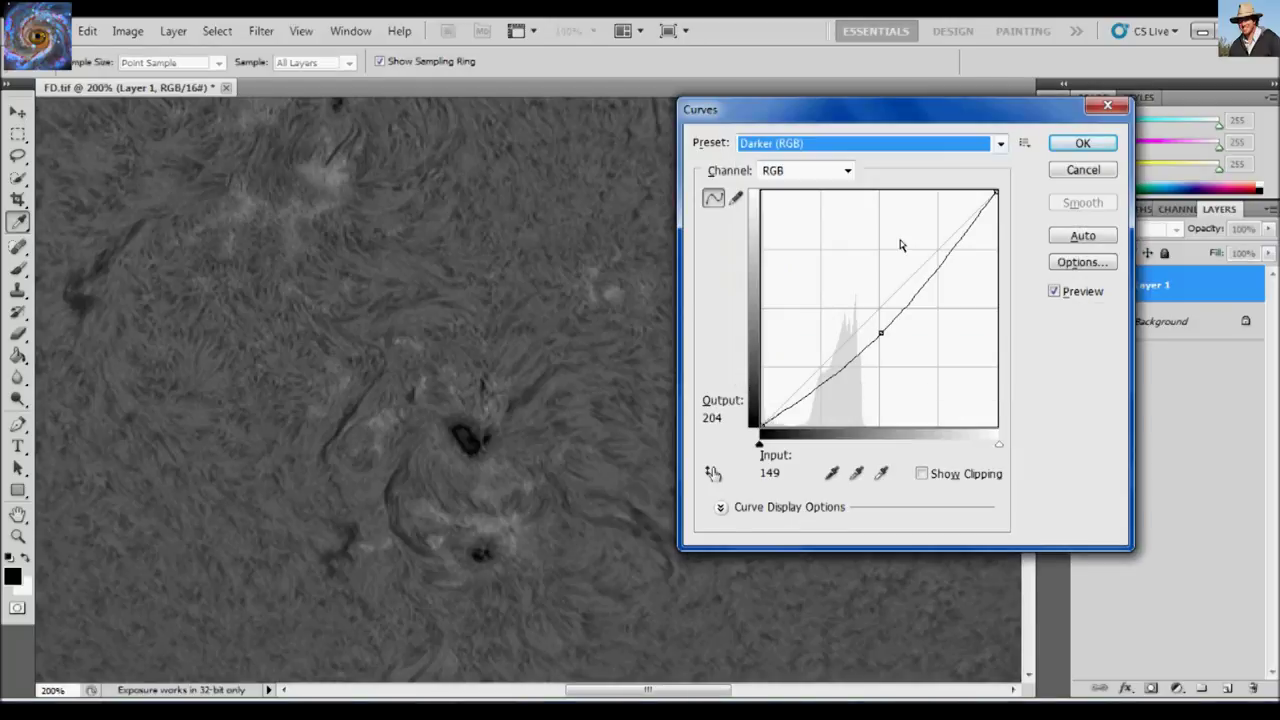
pyautogui.click(1085, 149)
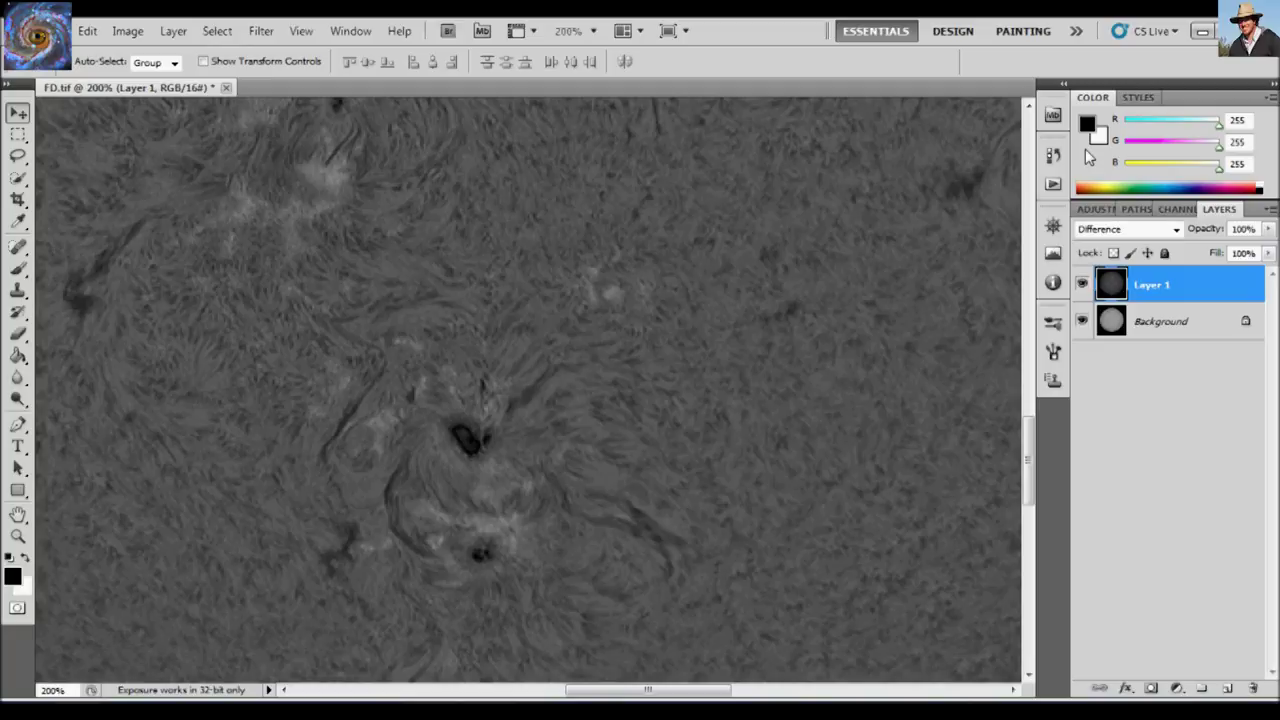
pyautogui.hotkey('ctrl', 'm')
pyautogui.click(999, 143)
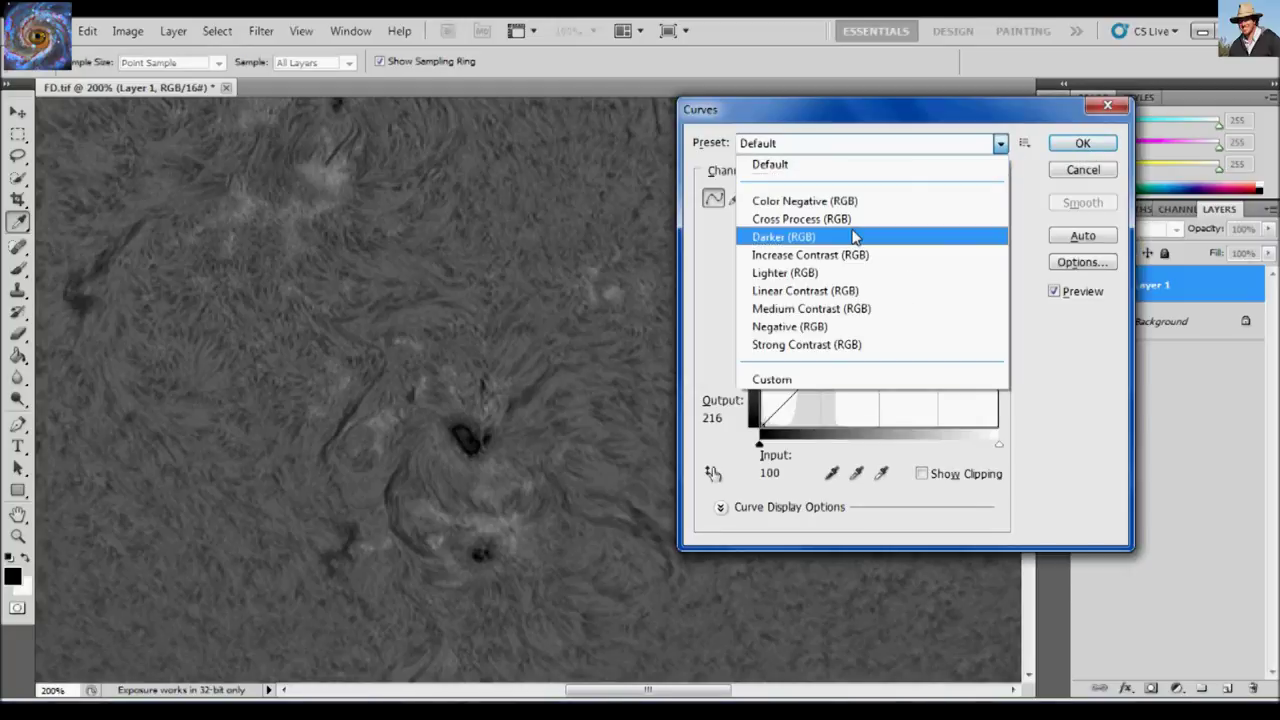
pyautogui.click(855, 236)
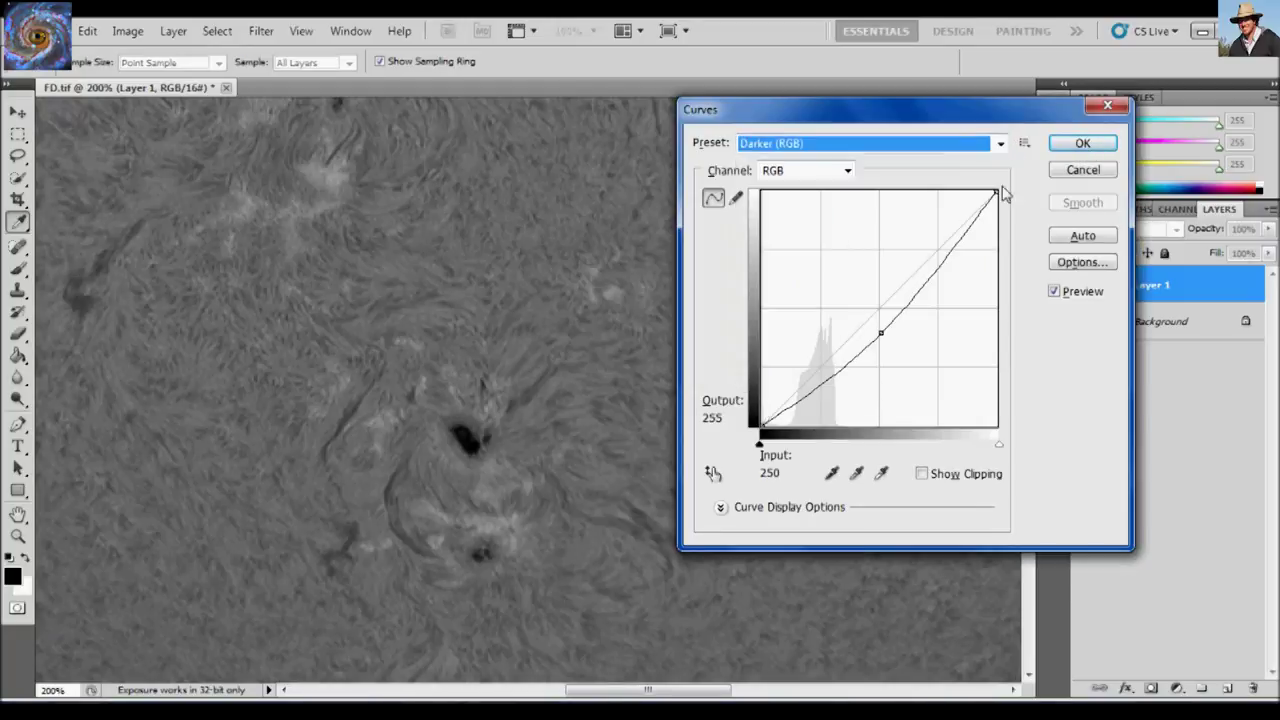
pyautogui.click(1080, 143)
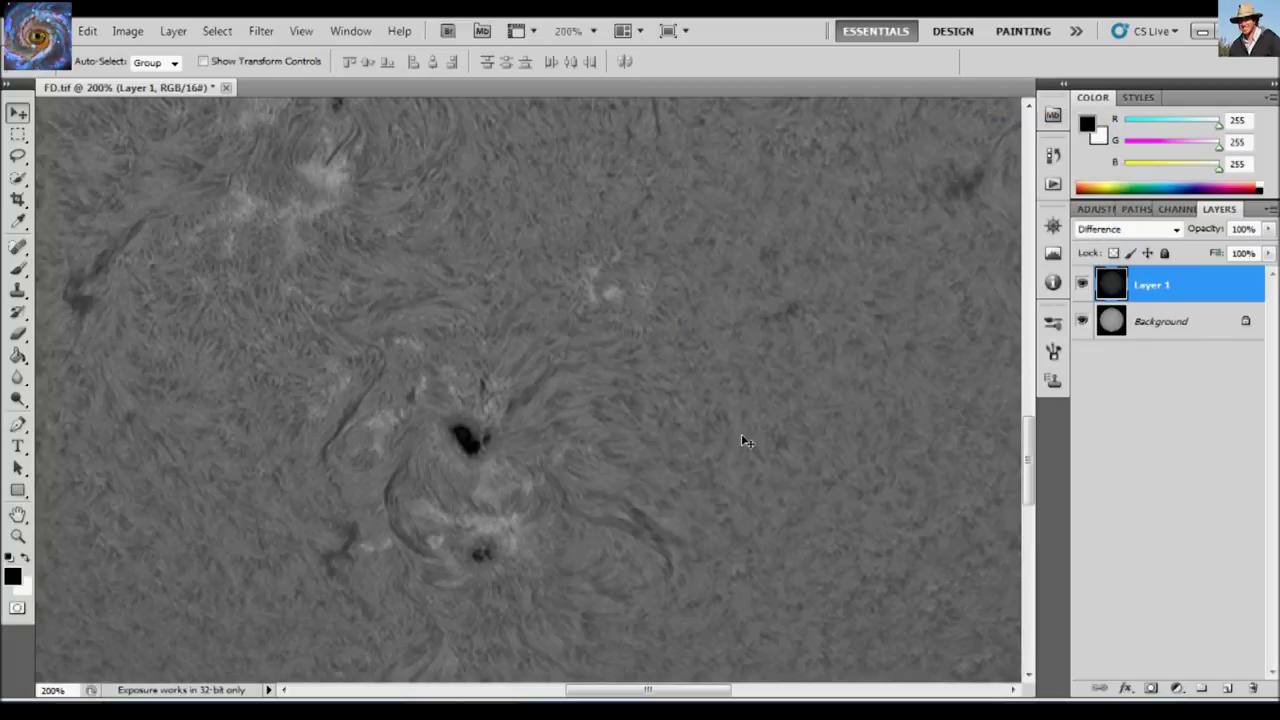
pyautogui.hotkey('ctrl', '0')
# Zoom between 66.7% and 100% to inspect the disc's surface detail.
pyautogui.hotkey('ctrl', '+')
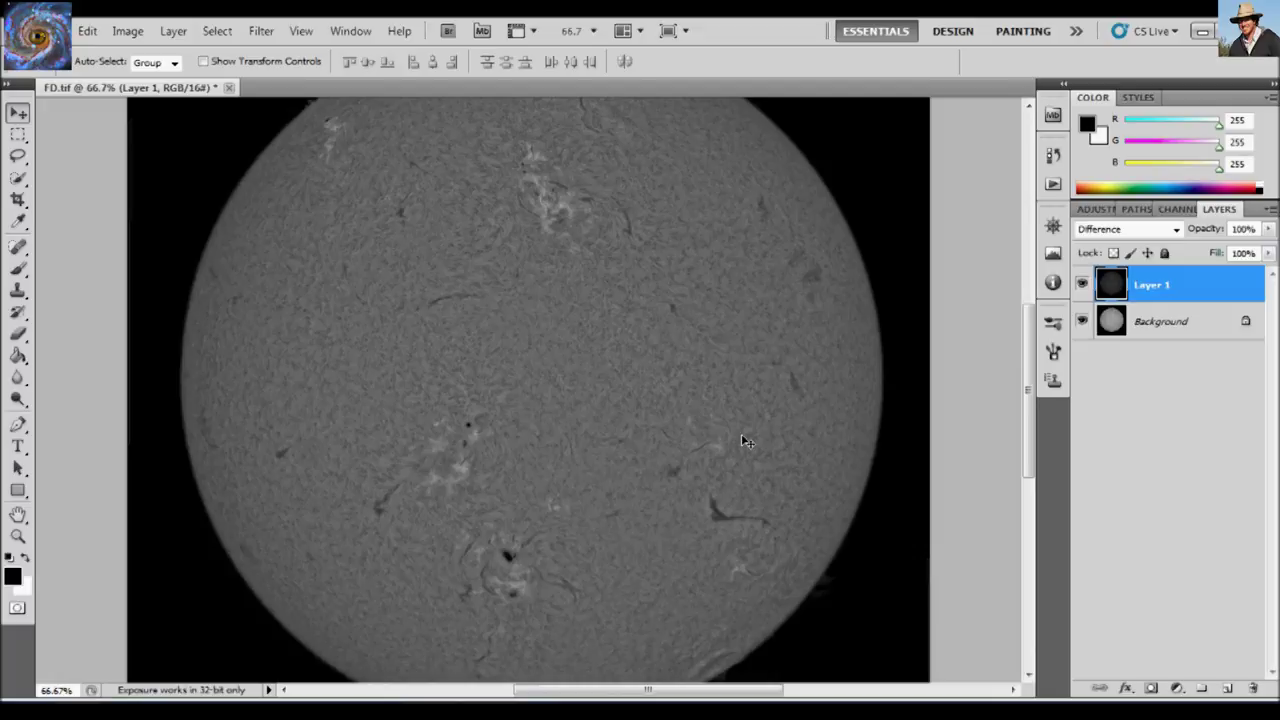
pyautogui.hotkey('ctrl', '+')
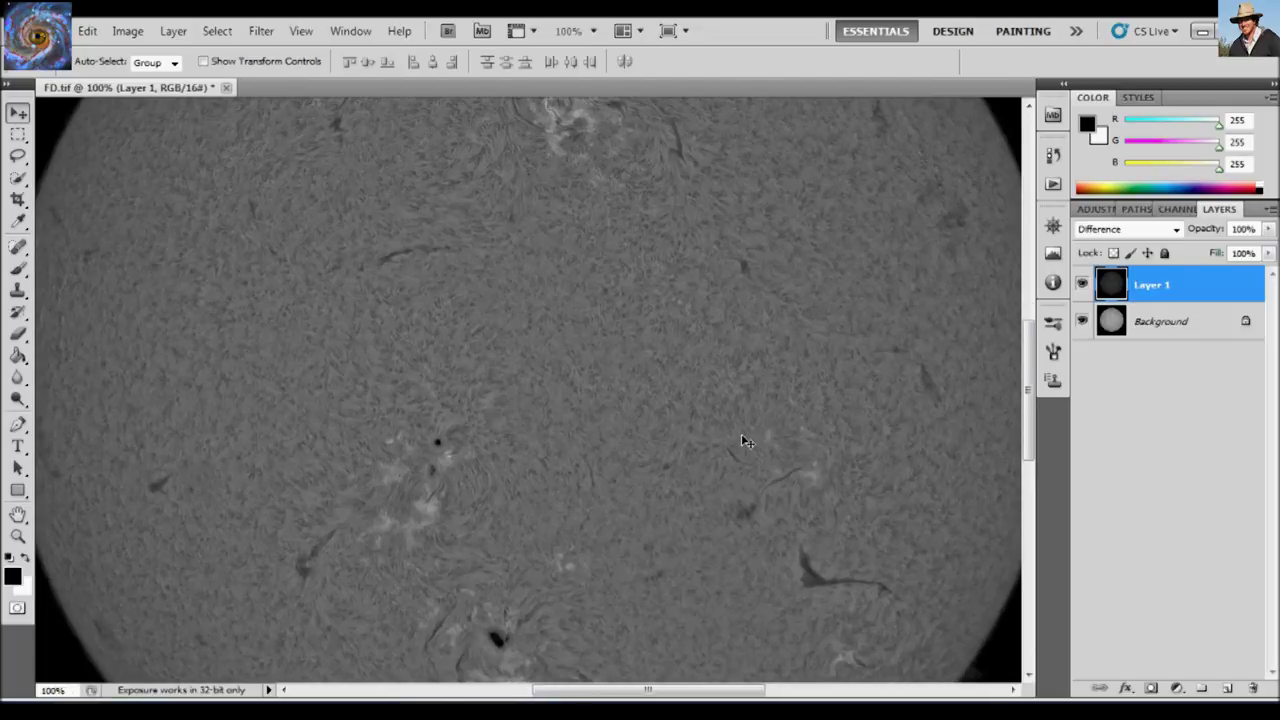
pyautogui.hotkey('ctrl', '-')
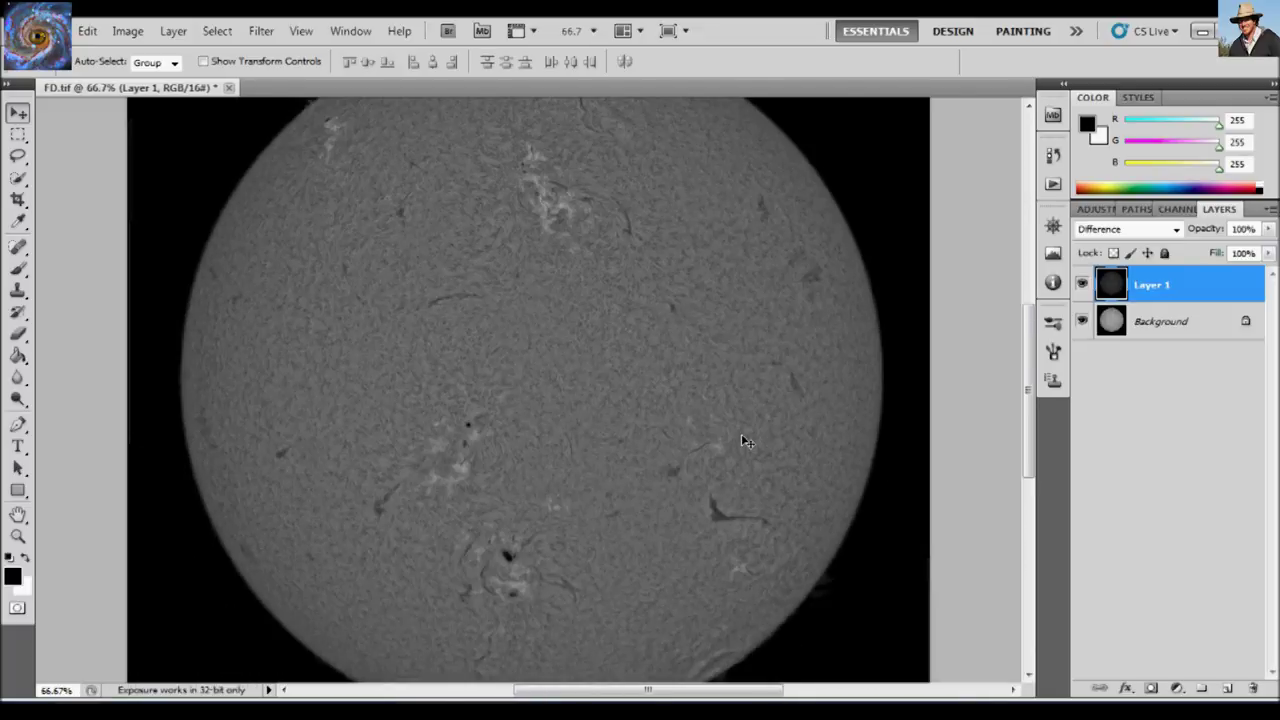
pyautogui.hotkey('ctrl', '-')
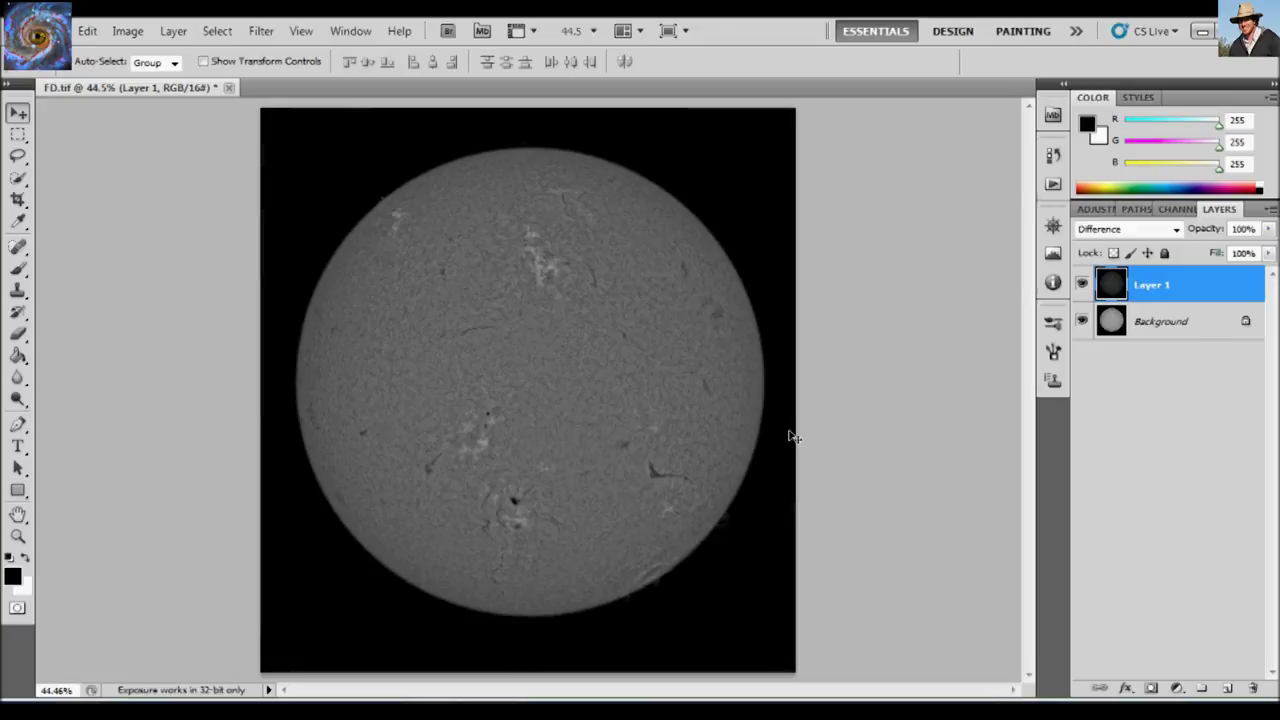
# Flatten the Difference layer into a single Background layer and open Levels.
pyautogui.rightClick(1170, 322)
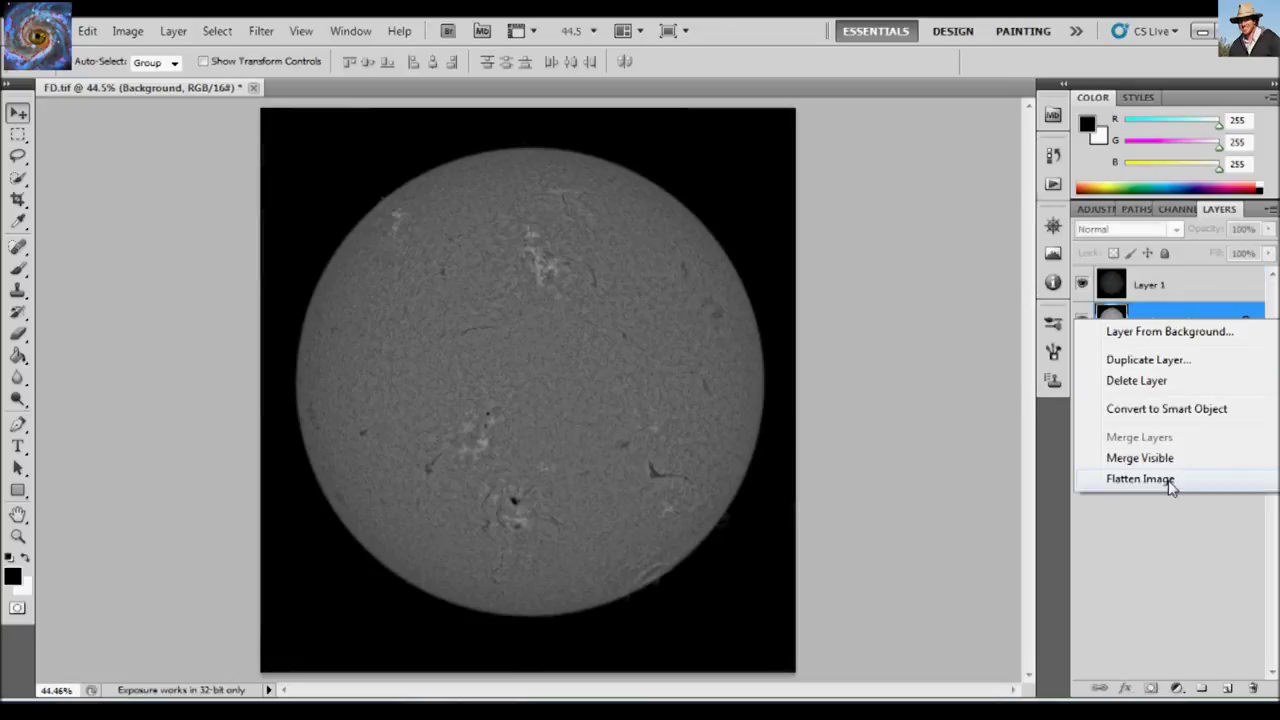
pyautogui.click(1168, 478)
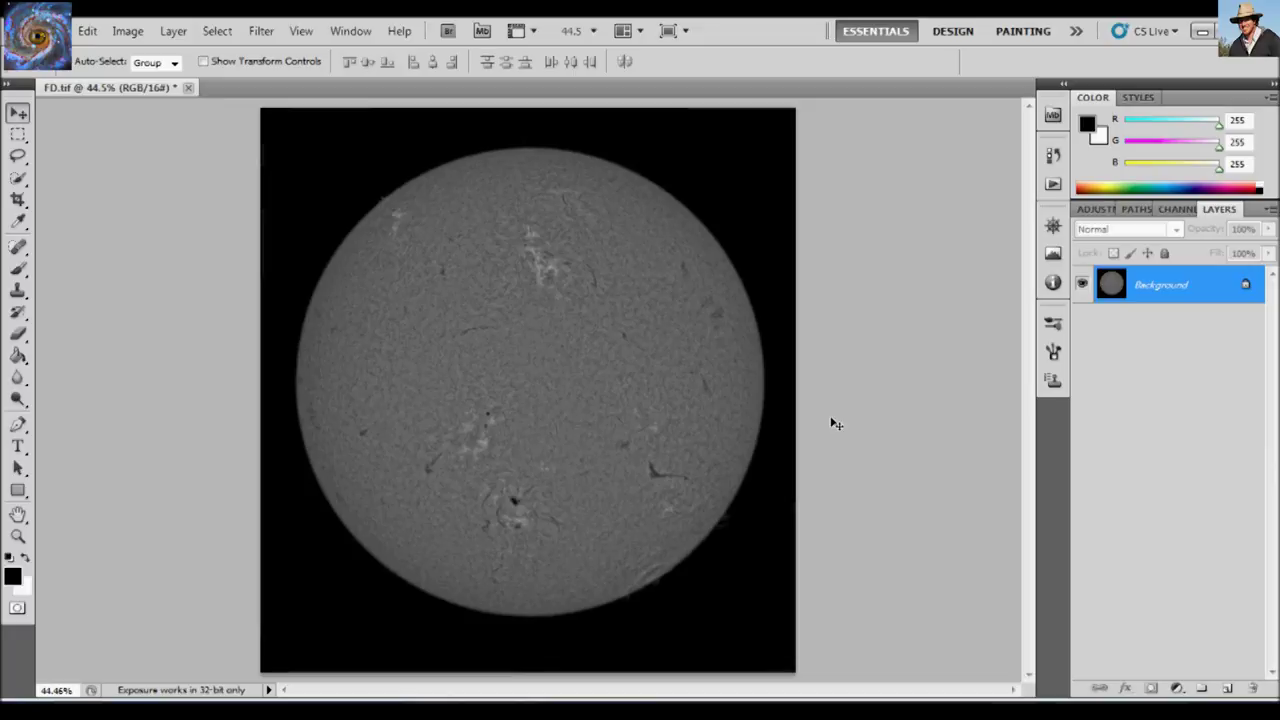
pyautogui.hotkey('ctrl', 'l')
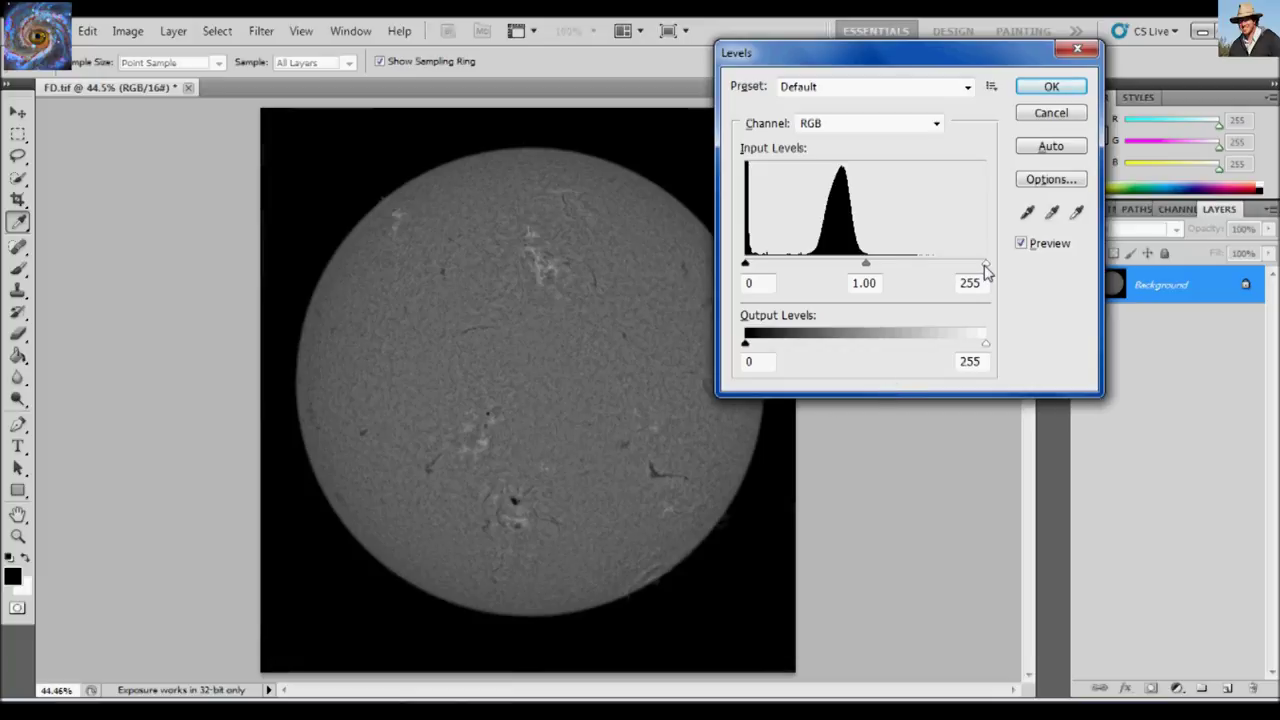
# Pull the Levels white input point from 255 to 185 to brighten the sun.
pyautogui.moveTo(983, 271); pyautogui.dragTo(925, 279)
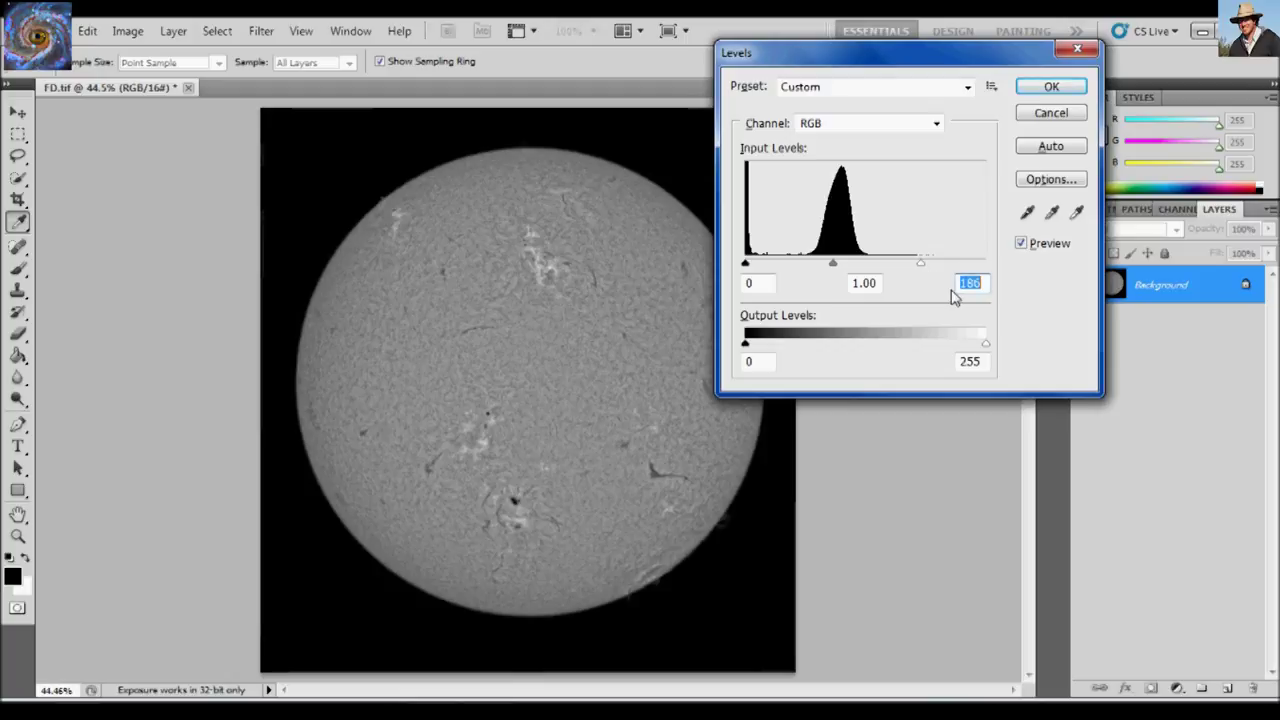
pyautogui.write('185')
pyautogui.click(1044, 92)
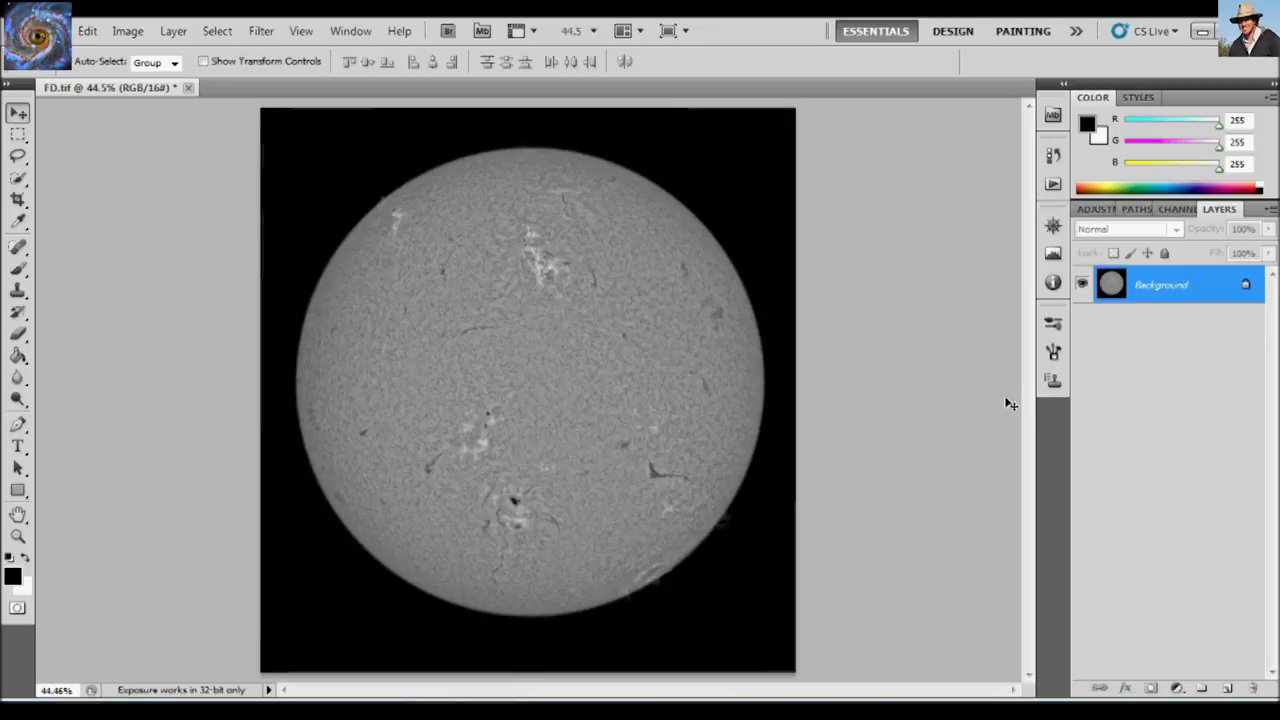
pyautogui.hotkey('ctrl', '+')
pyautogui.hotkey('ctrl', '+')
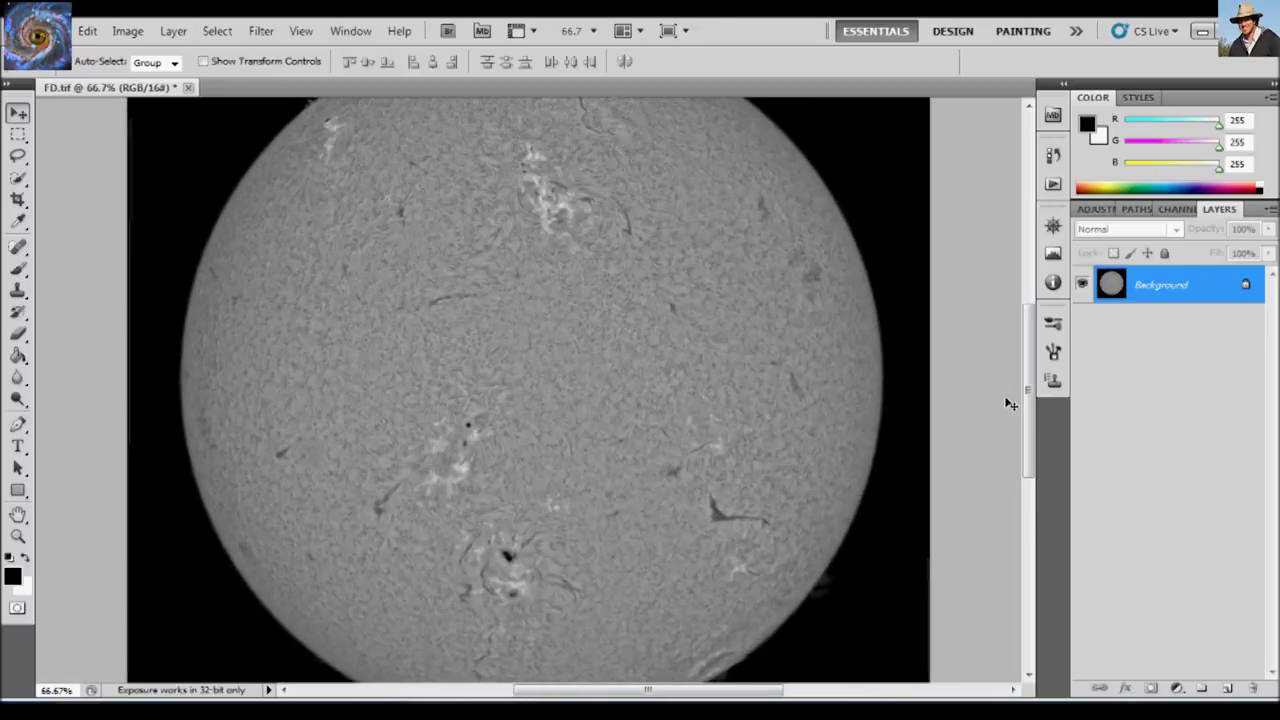
pyautogui.hotkey('ctrl', '+')
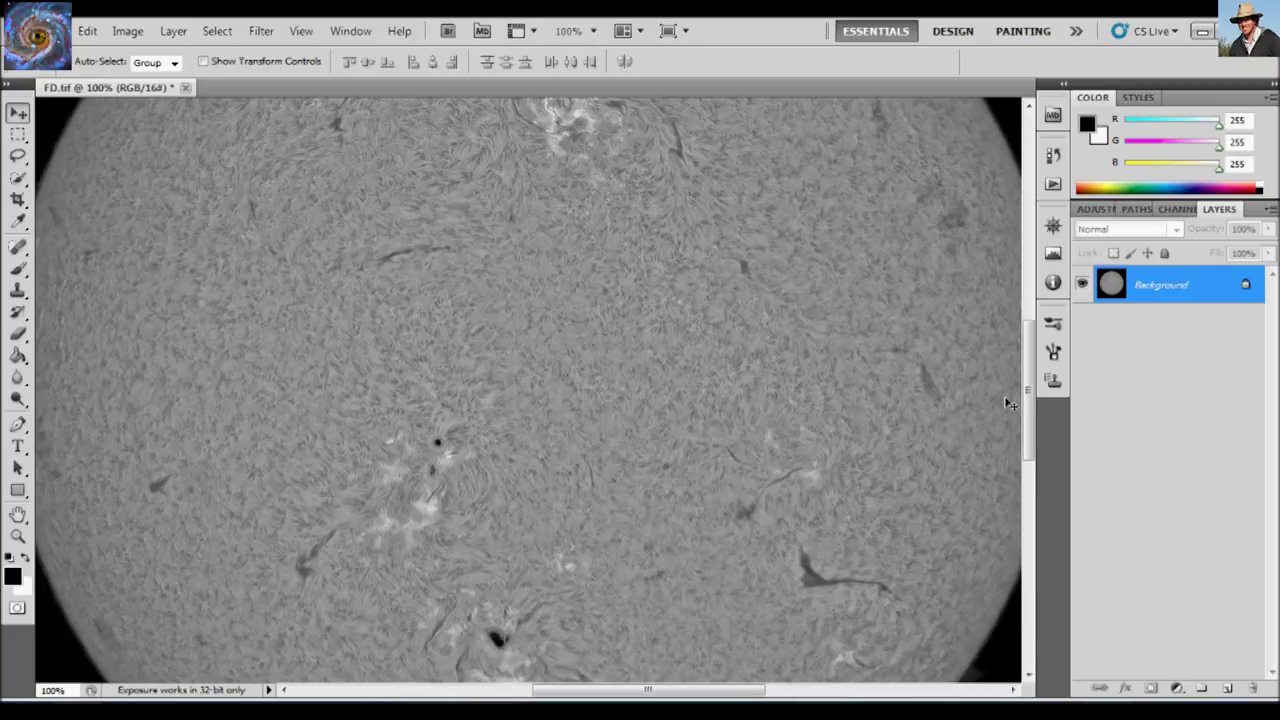
pyautogui.hotkey('ctrl', '0')
pyautogui.hotkey('ctrl', '+')
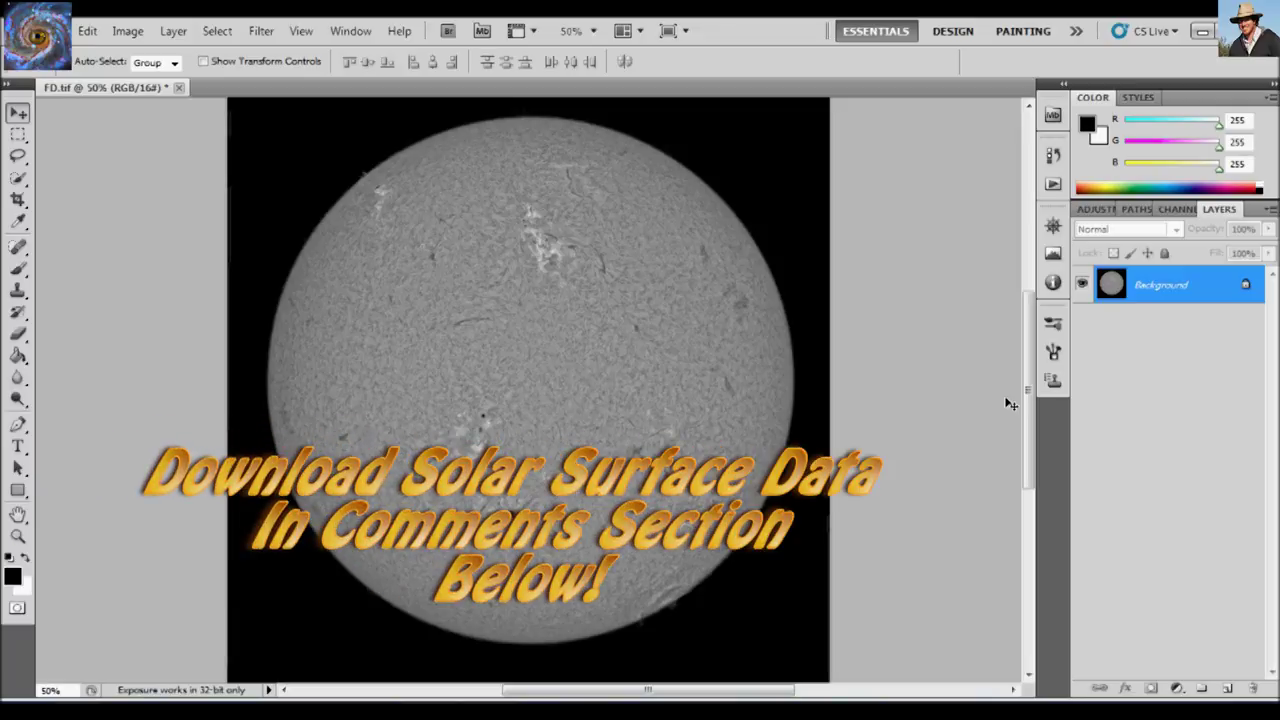
pyautogui.hotkey('ctrl', '+')
pyautogui.hotkey('ctrl', '+')
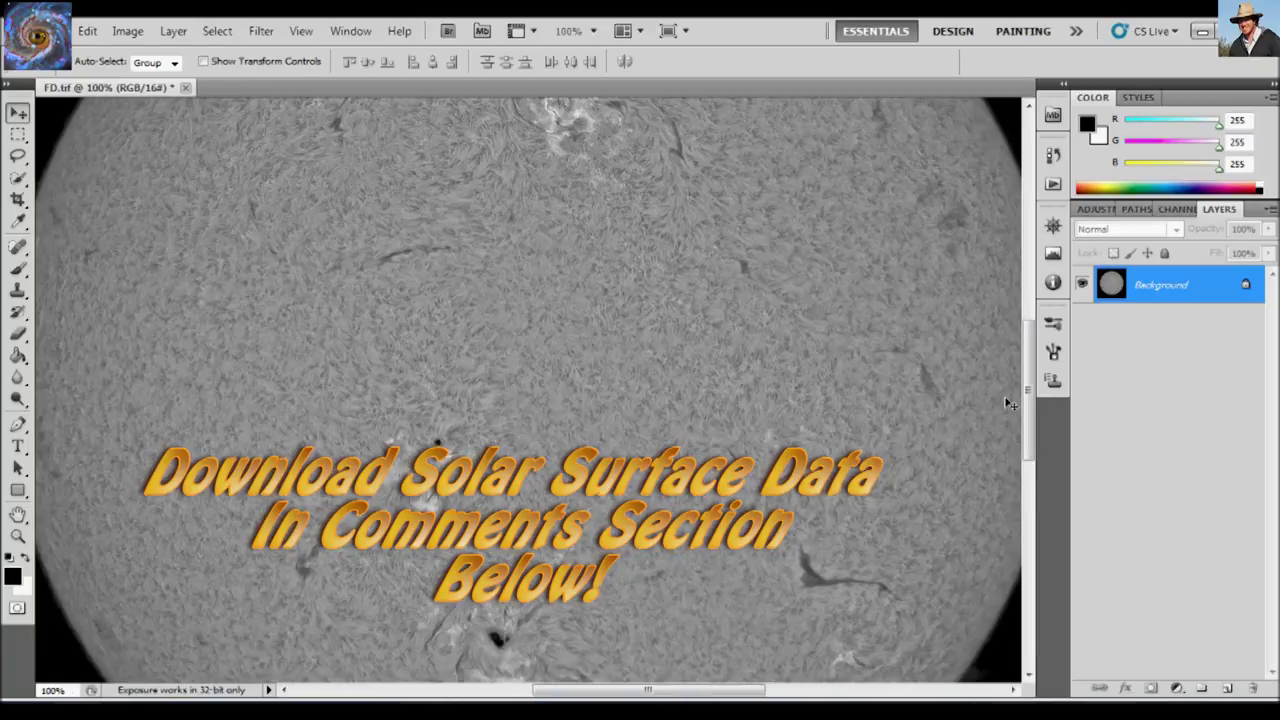
pyautogui.moveTo(1030, 386); pyautogui.dragTo(1040, 276)
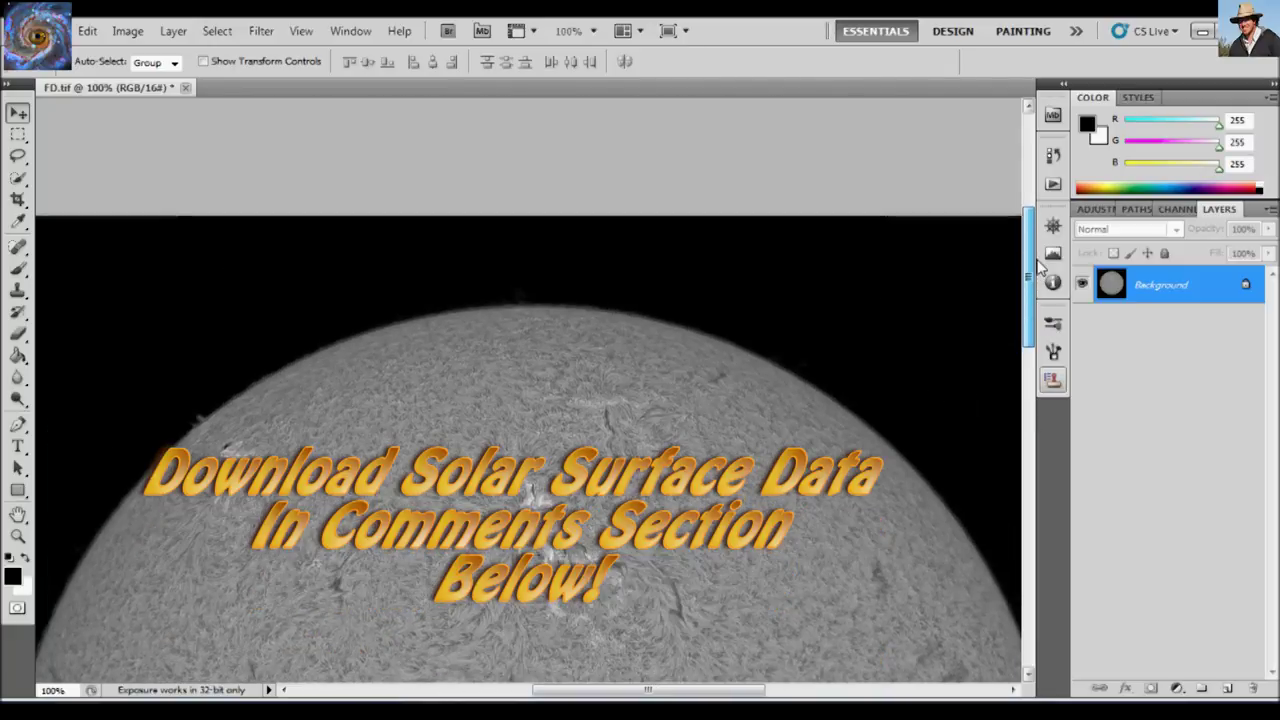
pyautogui.moveTo(1030, 262); pyautogui.dragTo(1078, 330)
pyautogui.hotkey('ctrl', '+')
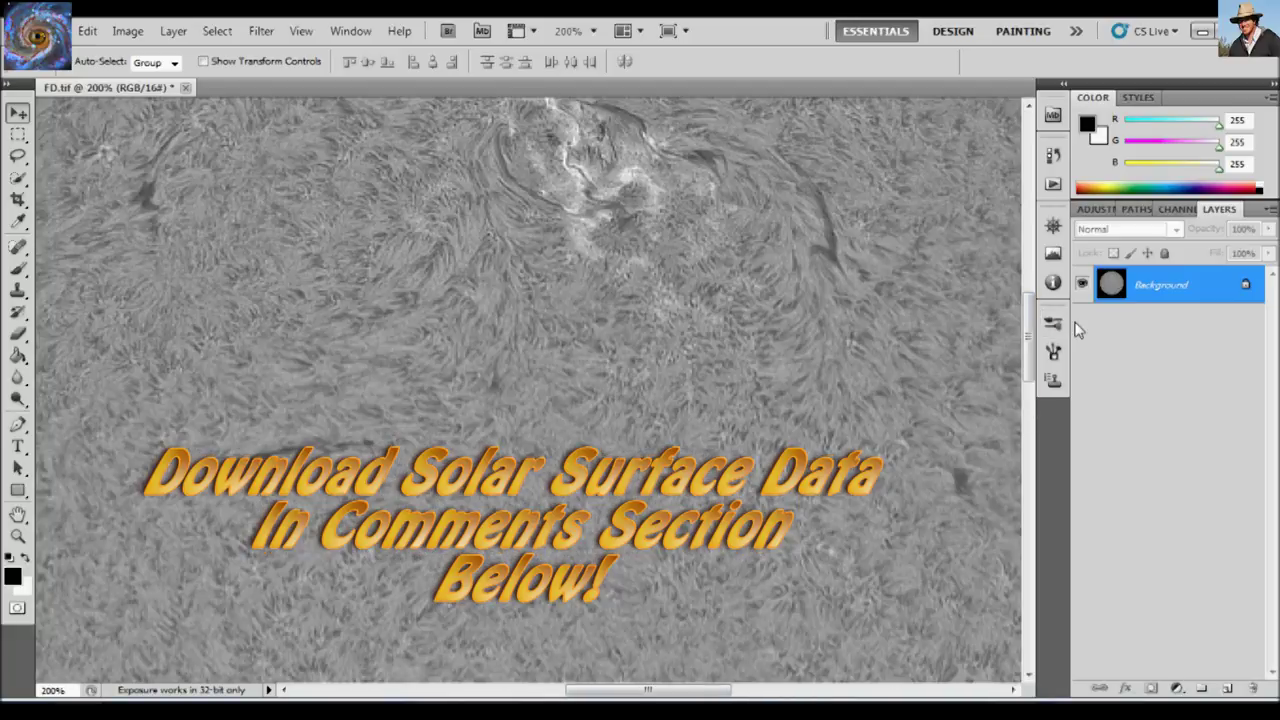
pyautogui.hotkey('ctrl', '0')
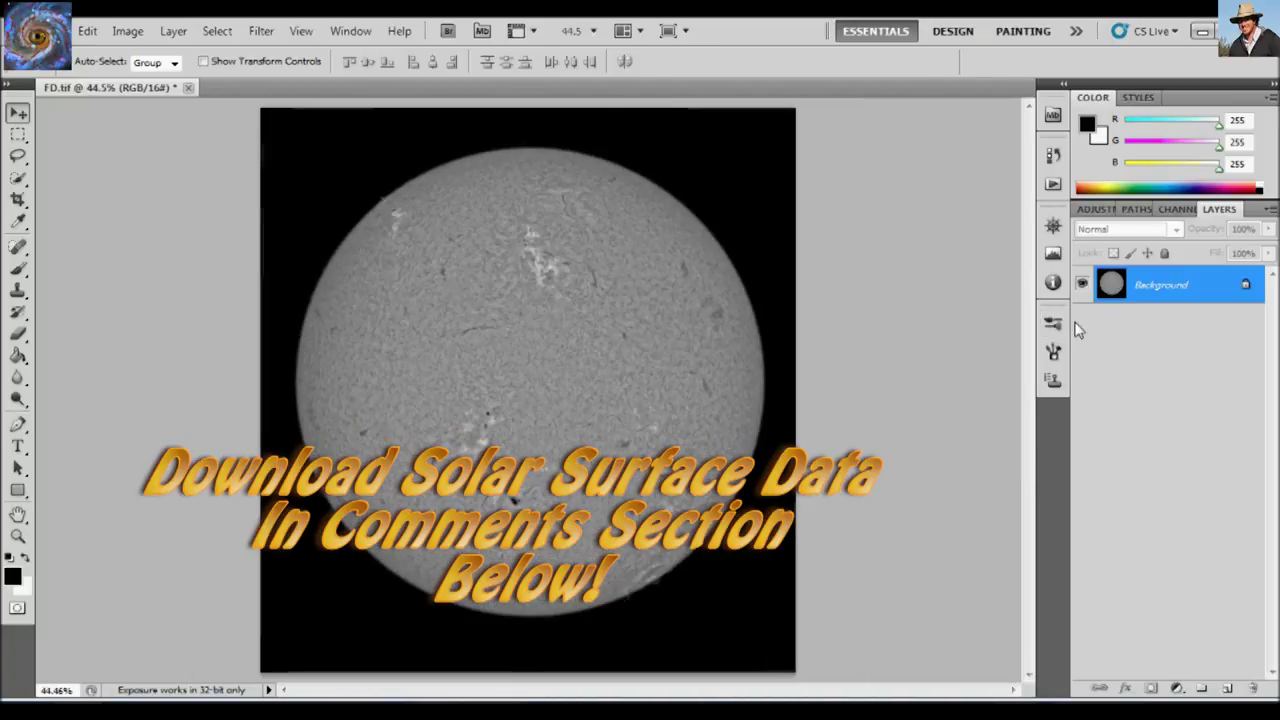